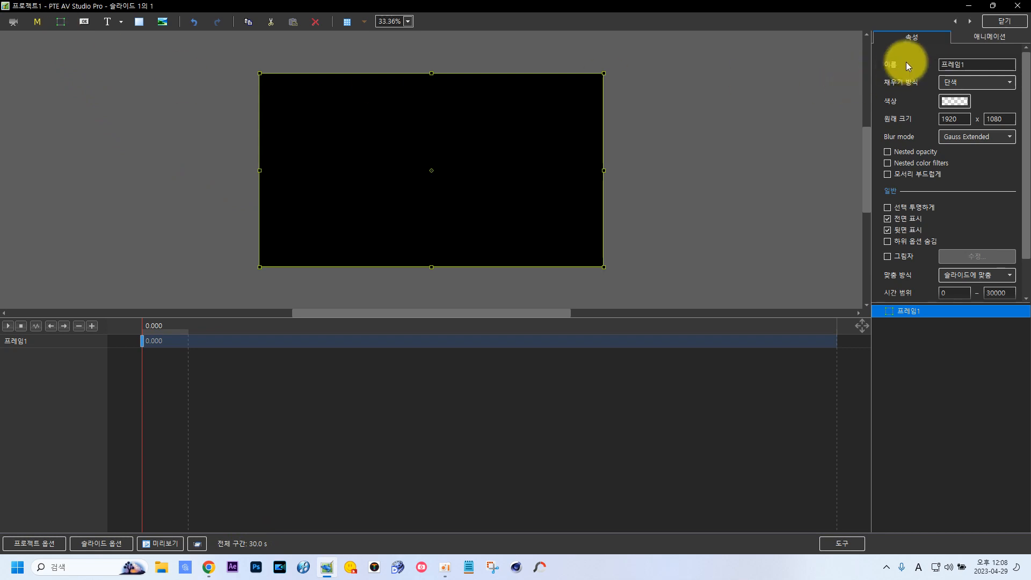
Rename the existing frame to "a" and add a child frame named "가로" inside it.
double_click(961, 64)
text(a)
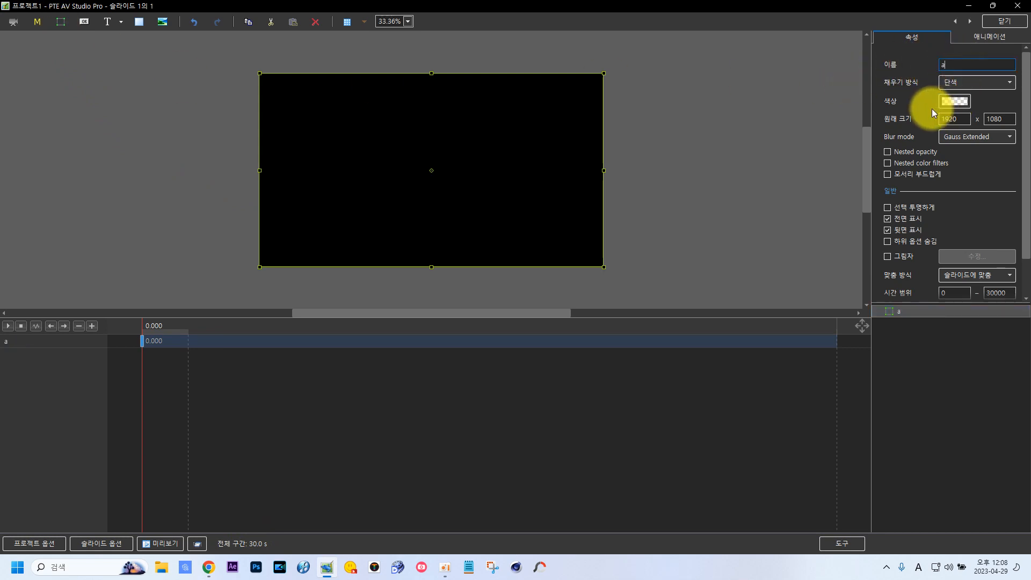
click(61, 22)
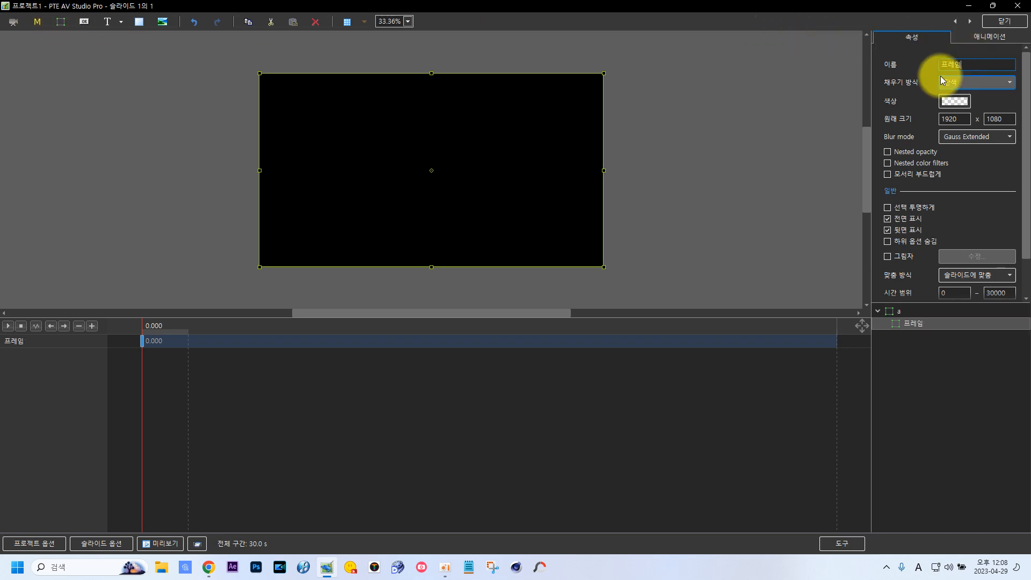
key(BackSpace)
key(BackSpace)
key(BackSpace)
key(Hangul)
text(가로)
Copy the 가로 frame and paste it twice into frame a.
right_click(914, 321)
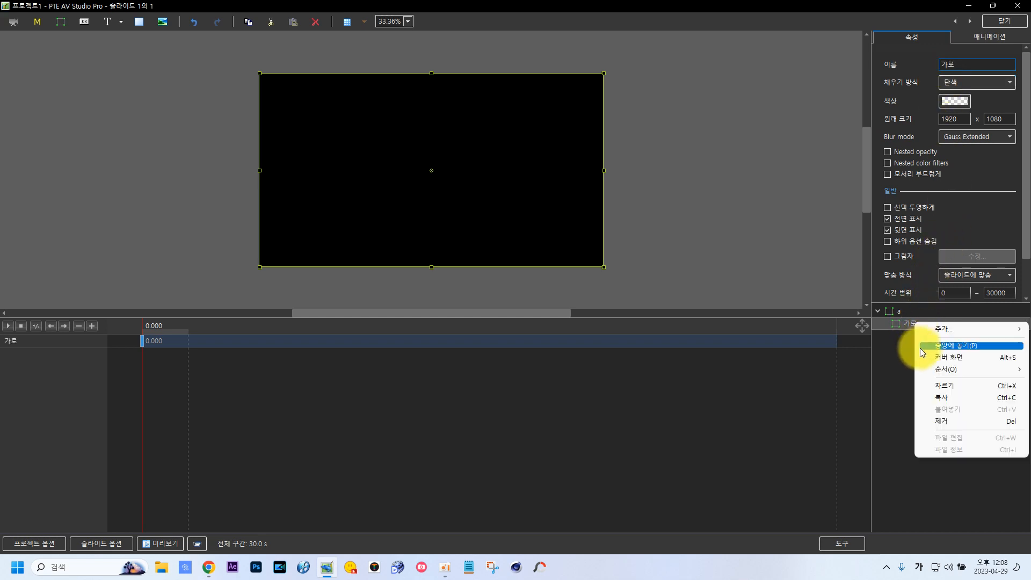
click(938, 396)
right_click(904, 314)
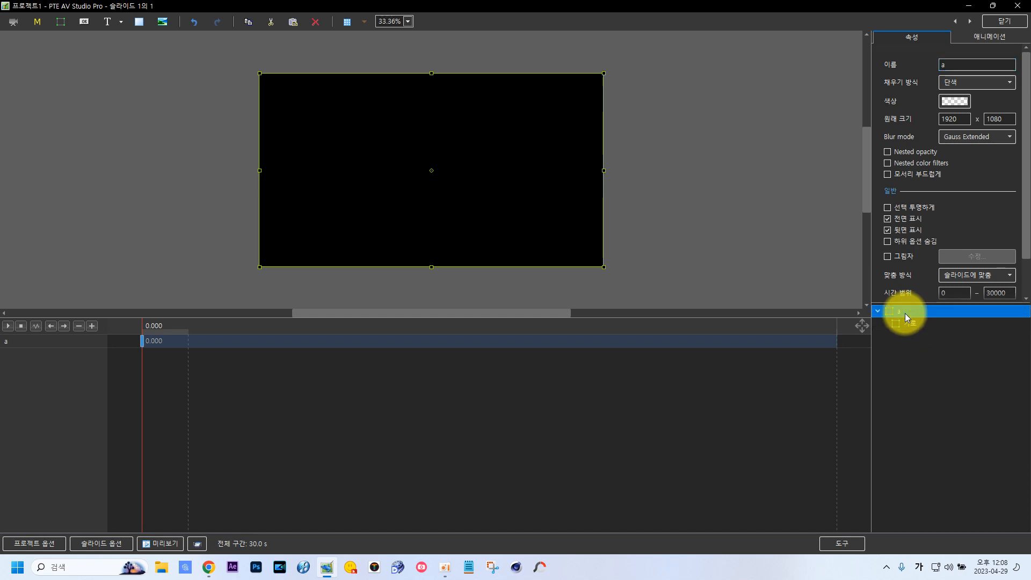
click(932, 400)
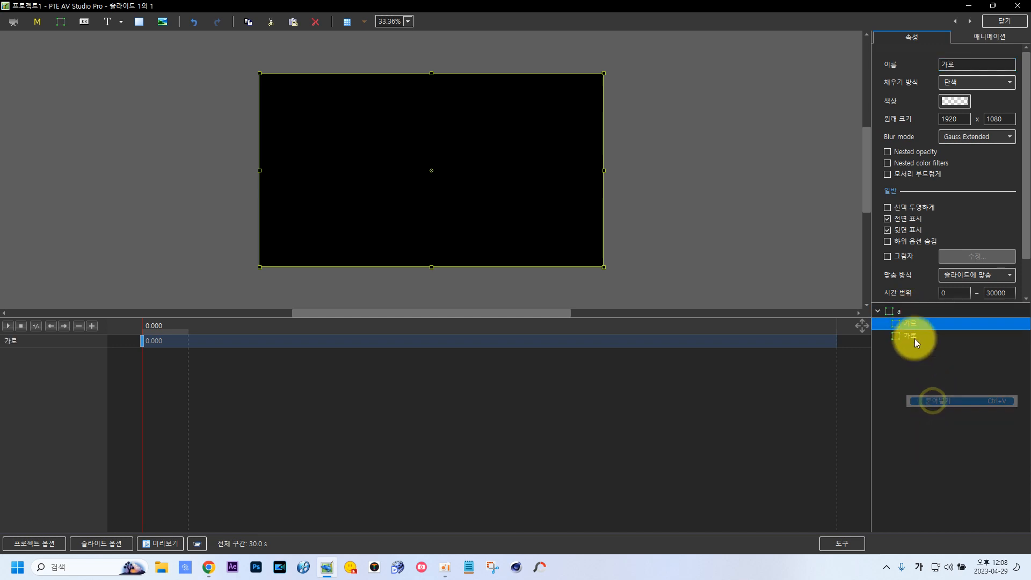
click(905, 312)
right_click(905, 312)
click(942, 398)
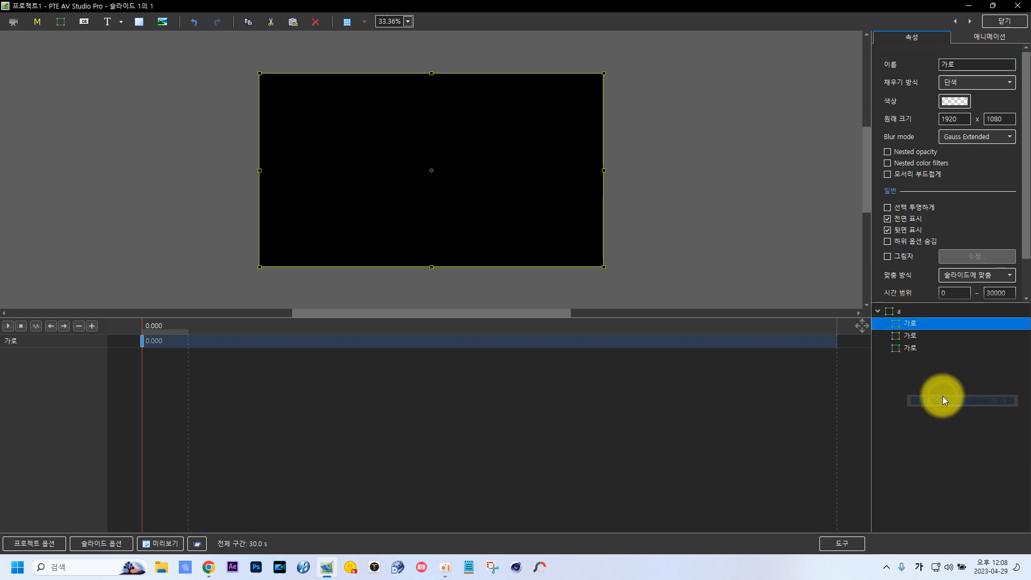
Rename the second child frame to "정면" and the third child frame to "세로".
click(913, 335)
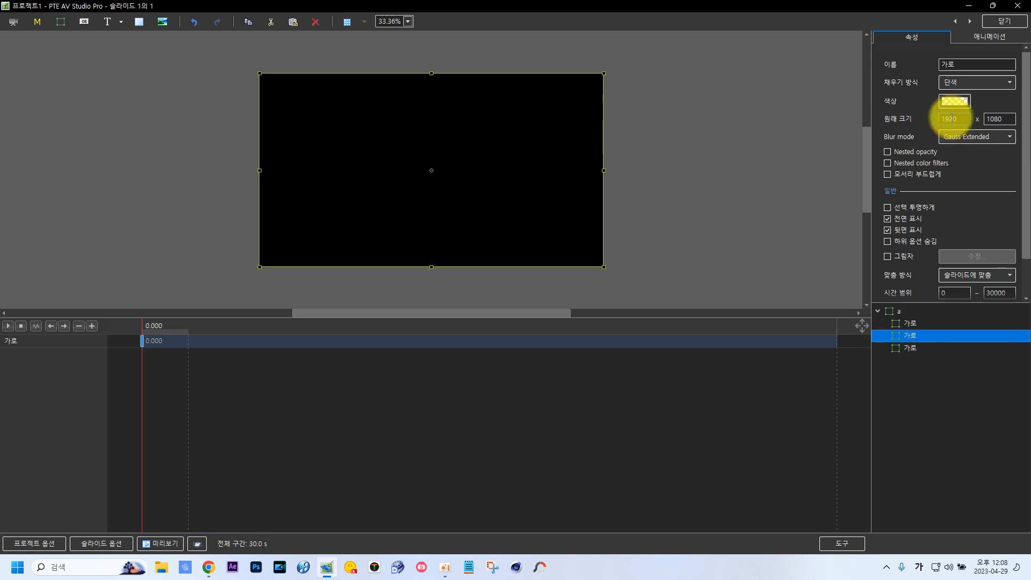
double_click(954, 64)
key(BackSpace)
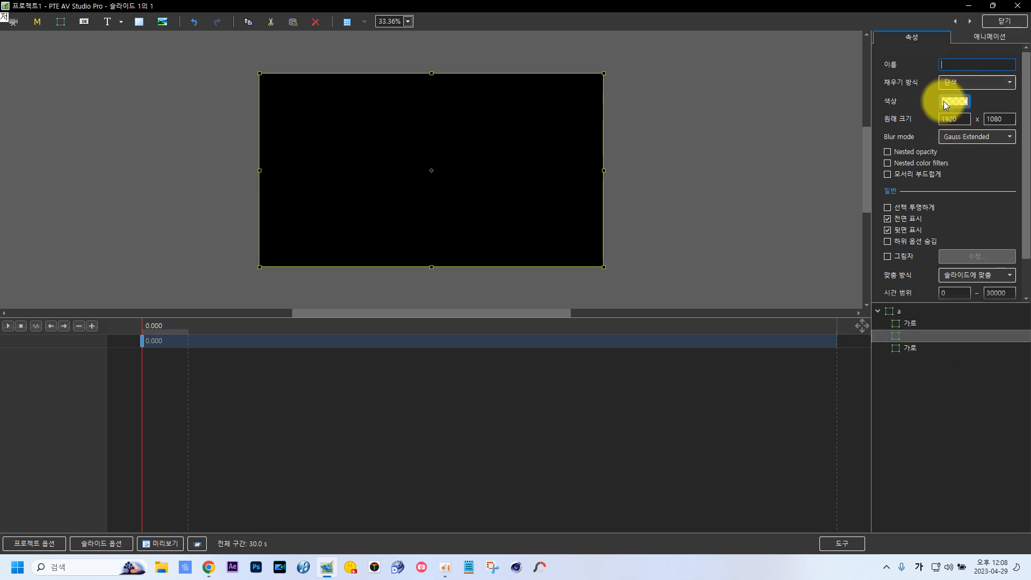
text(정면)
click(916, 349)
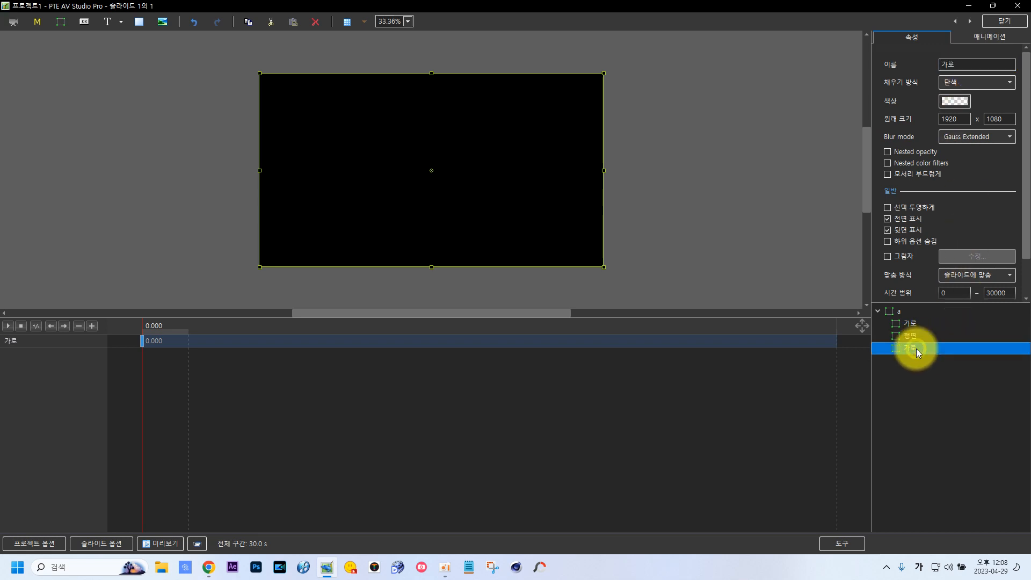
double_click(956, 67)
key(BackSpace)
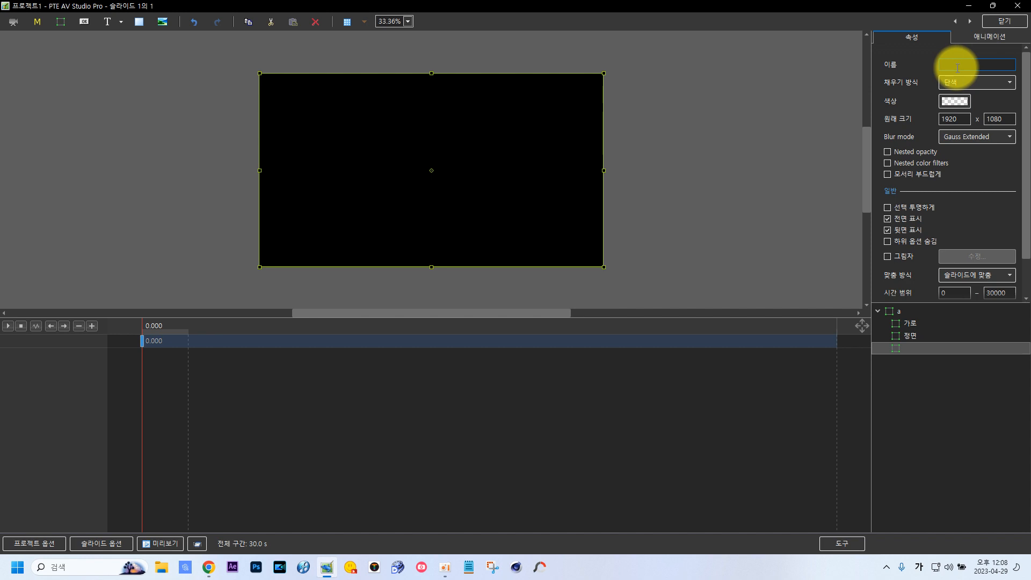
text(세로)
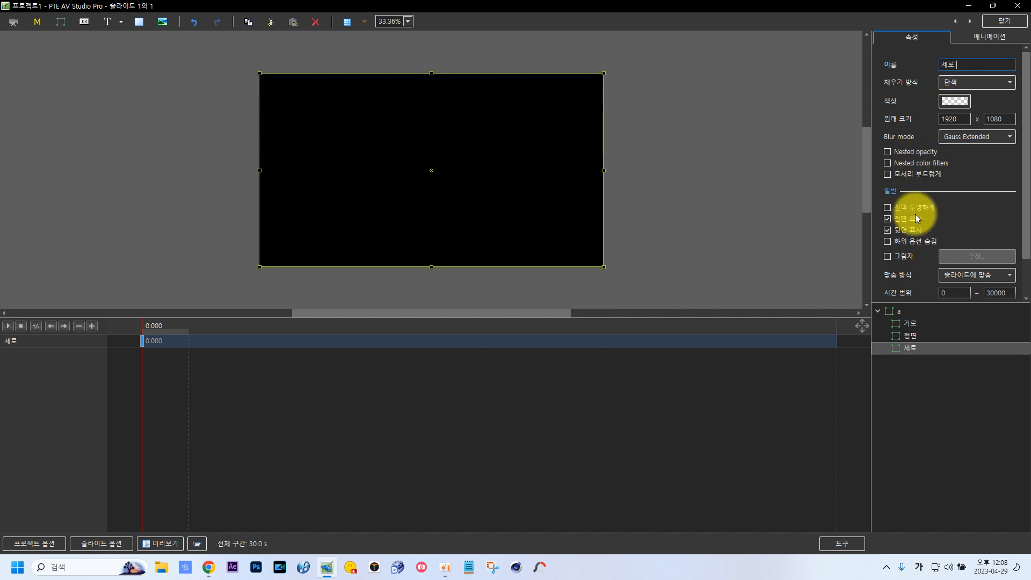
Insert the 배경 image into the 가로 frame.
click(913, 324)
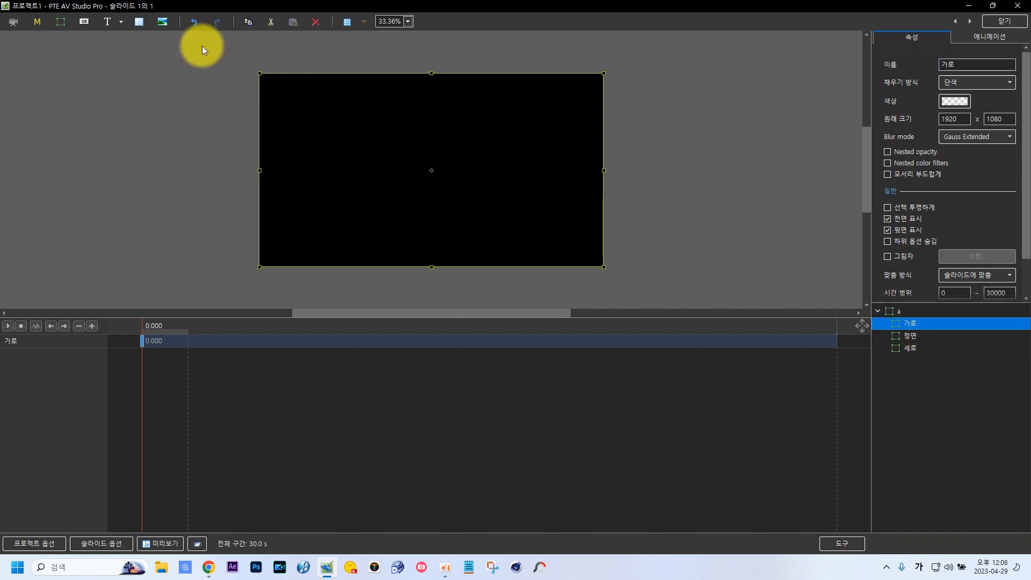
click(164, 22)
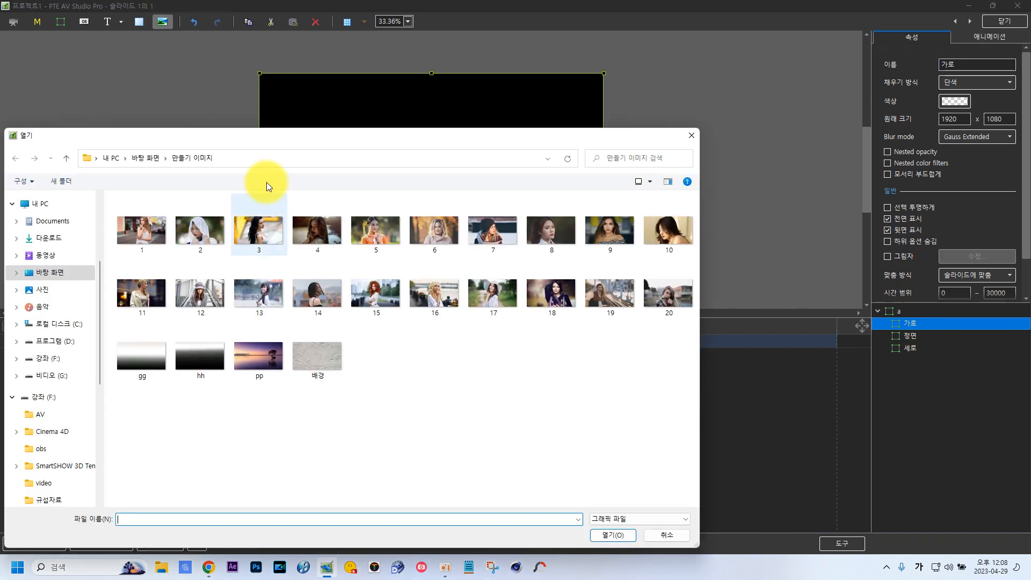
double_click(327, 372)
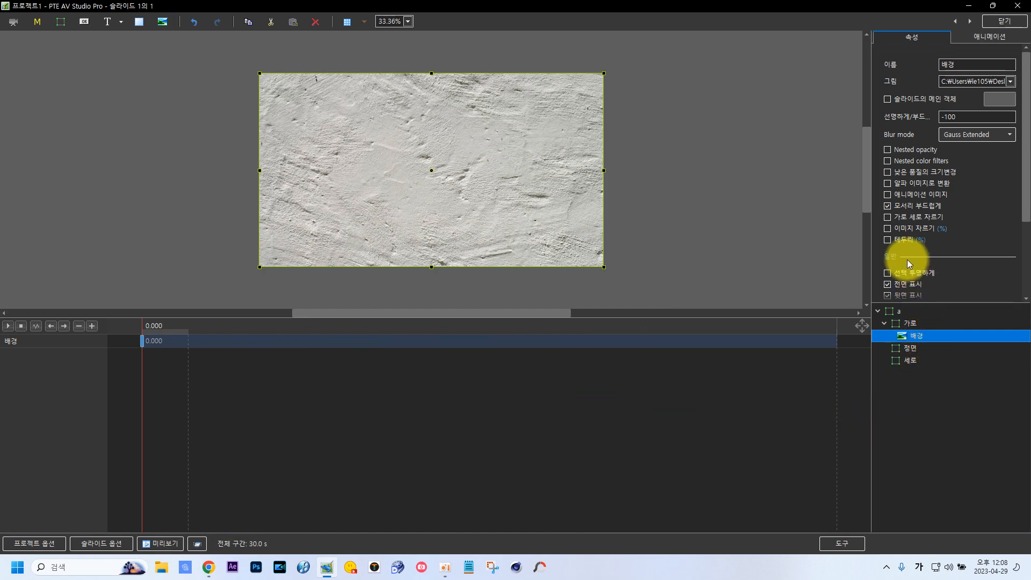
Enable image cropping for the 배경 image in the 가로 frame and set its top crop to 91%.
click(888, 228)
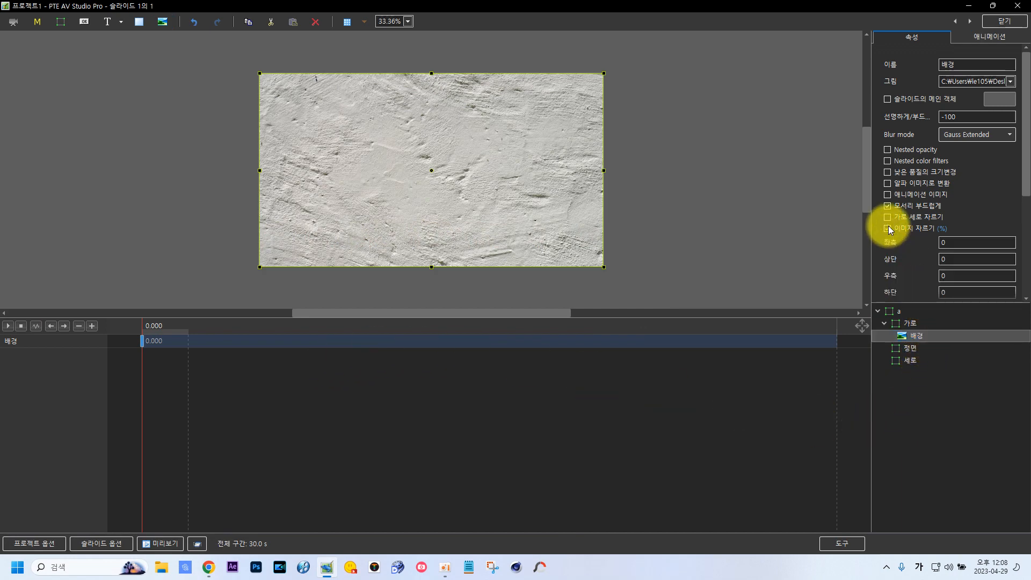
click(948, 260)
text(9)
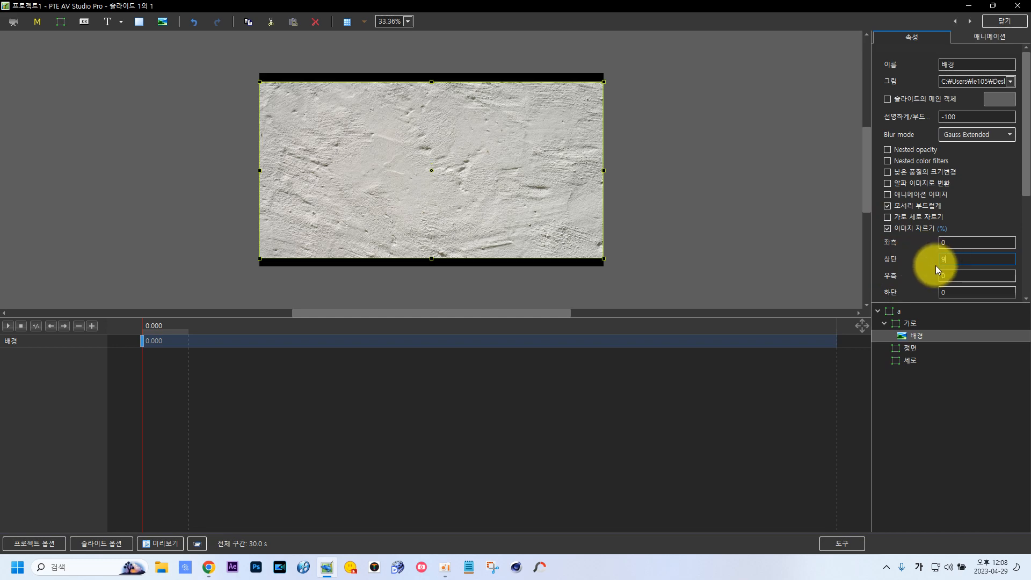
text(1)
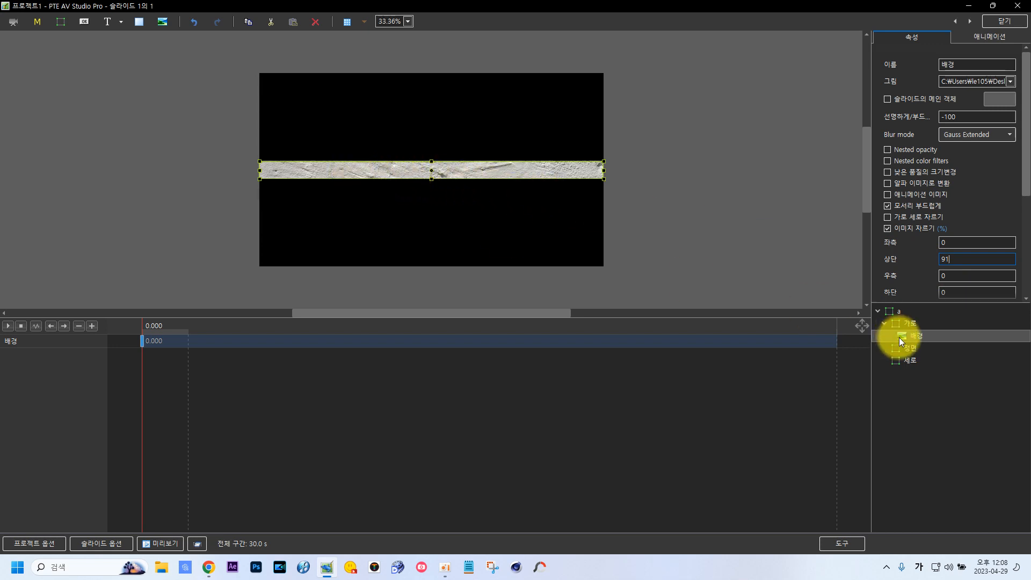
Copy the cropped horizontal 배경 strip and paste the duplicate into the 가로 frame.
right_click(917, 337)
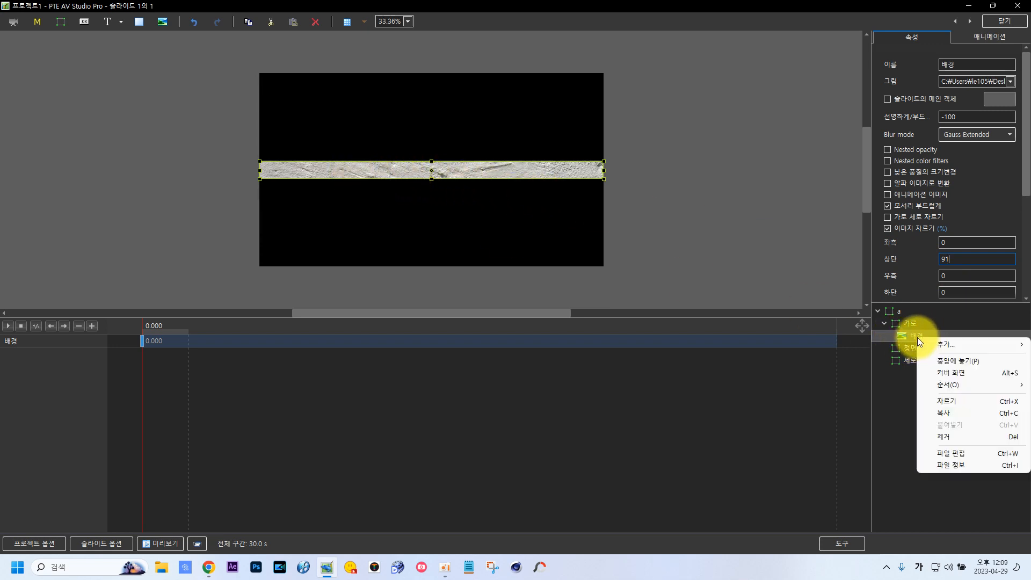
click(949, 412)
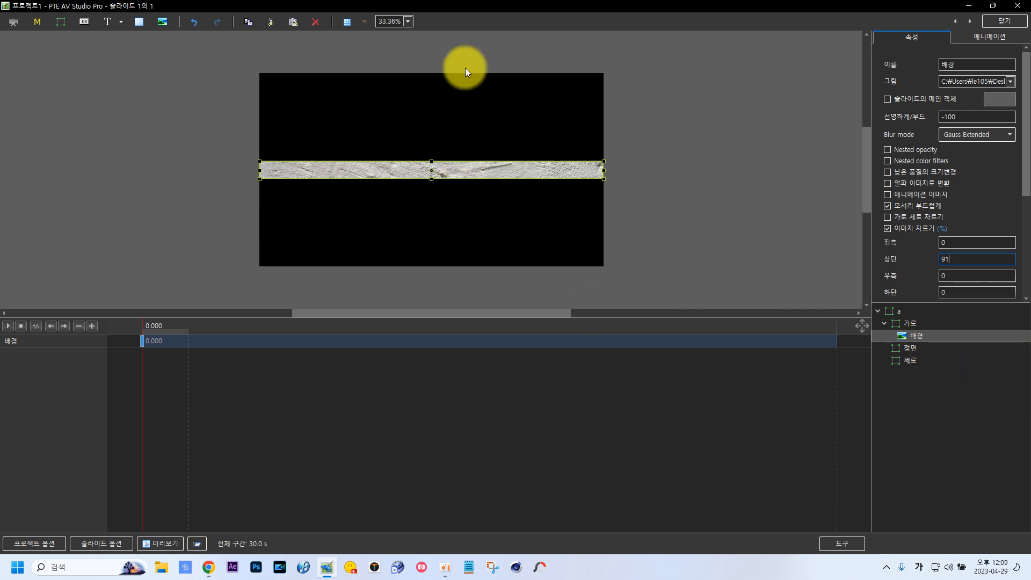
click(914, 322)
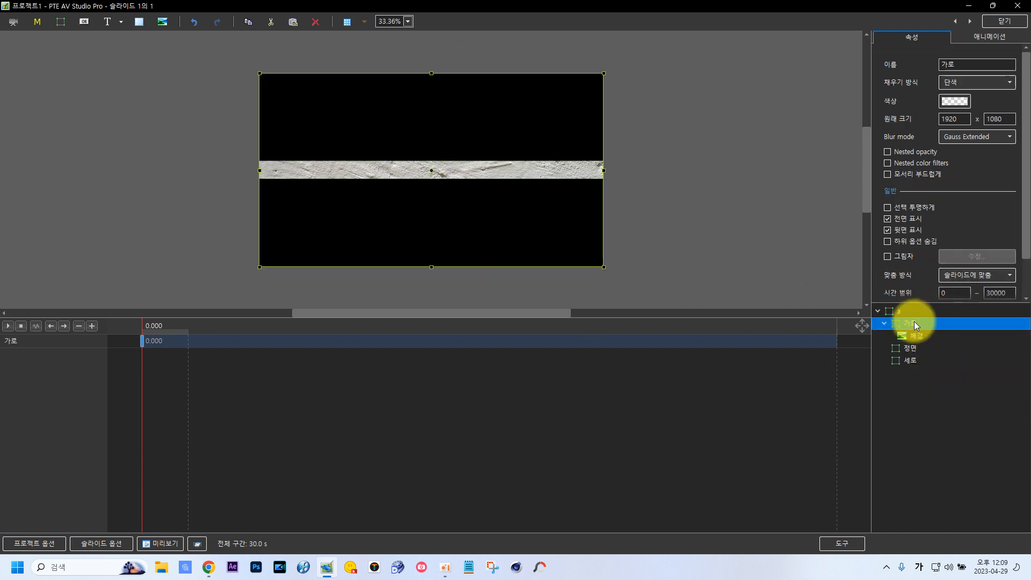
right_click(914, 324)
click(950, 412)
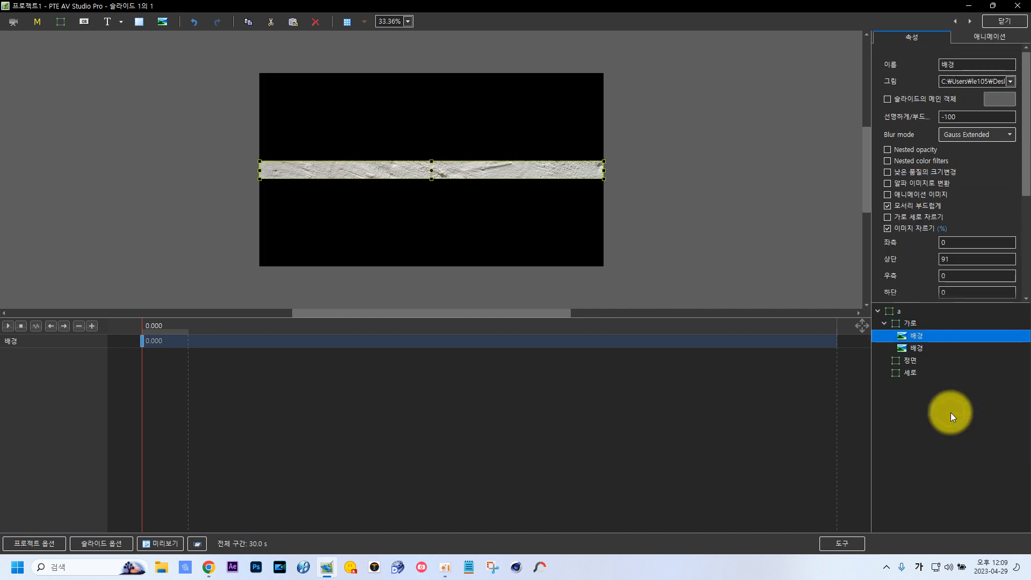
Insert images 2 and 1 into the 정면 frame, each directly under that frame.
click(912, 361)
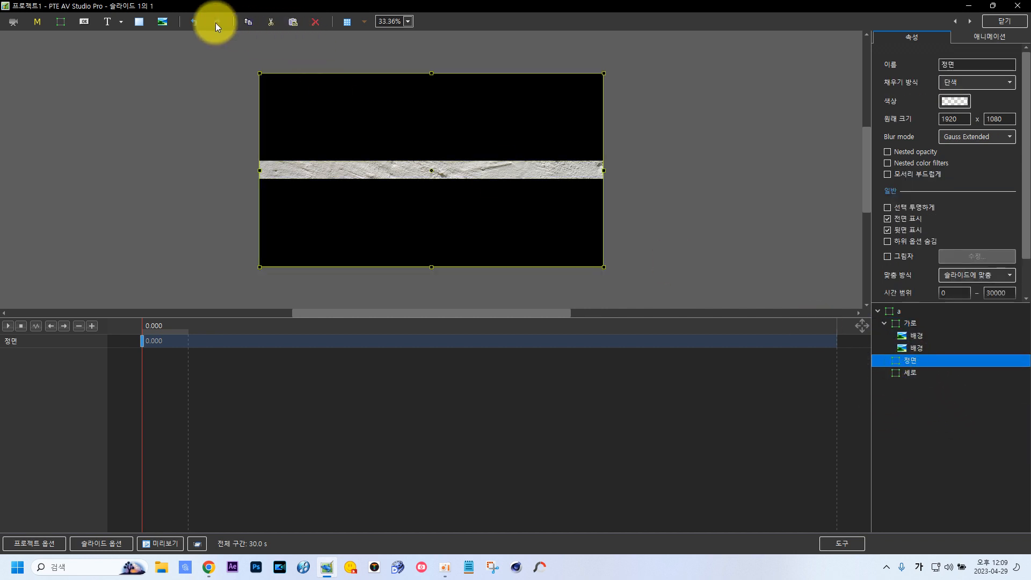
click(168, 24)
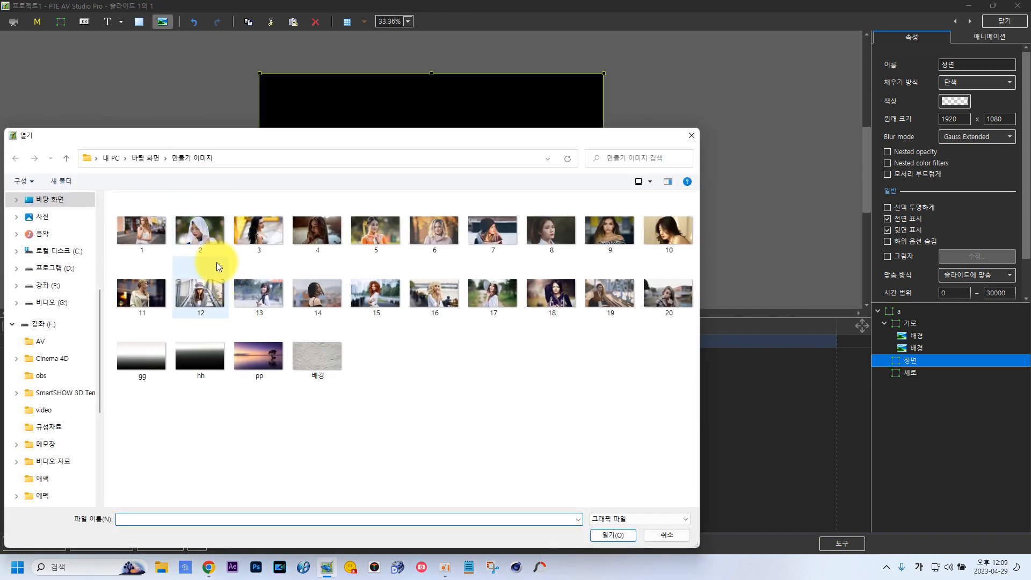
click(202, 238)
double_click(203, 237)
click(909, 361)
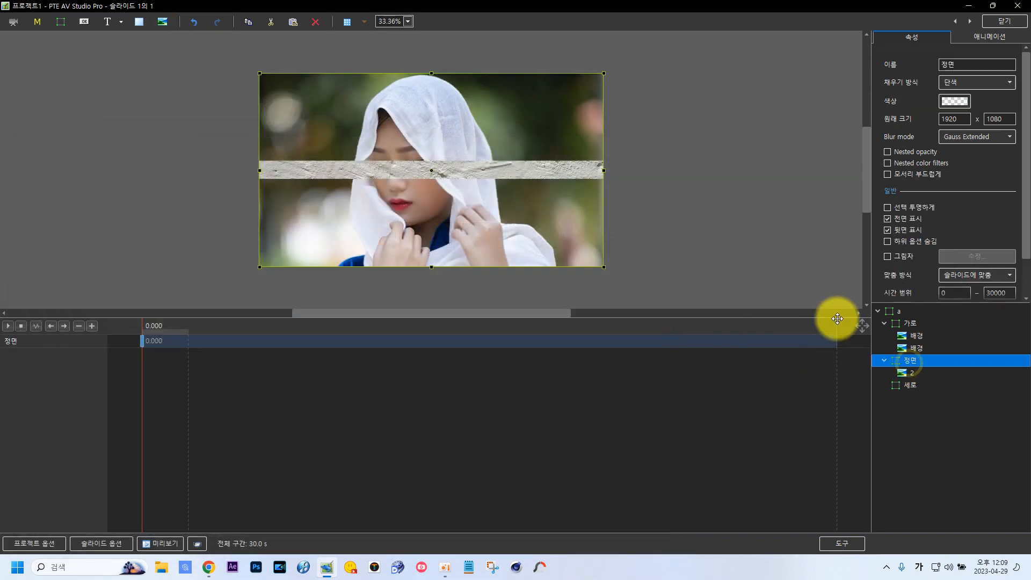
click(162, 22)
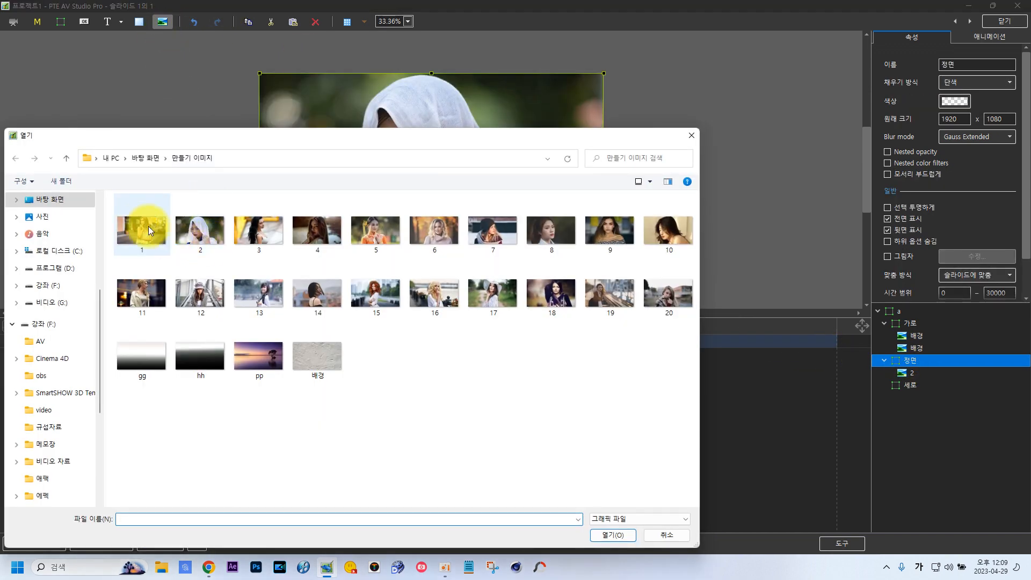
double_click(143, 225)
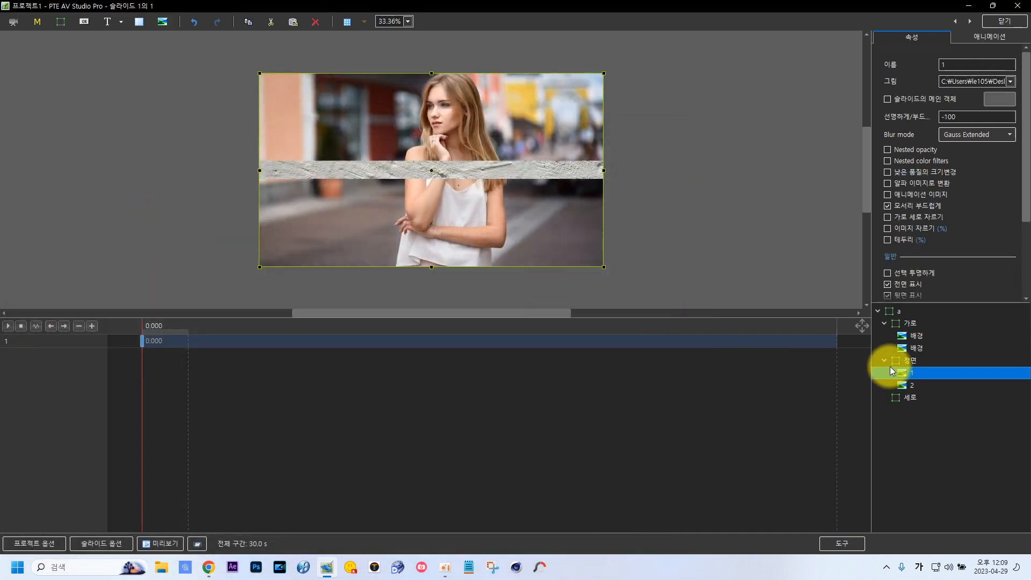
Insert the 배경 image into the 세로 frame.
click(906, 399)
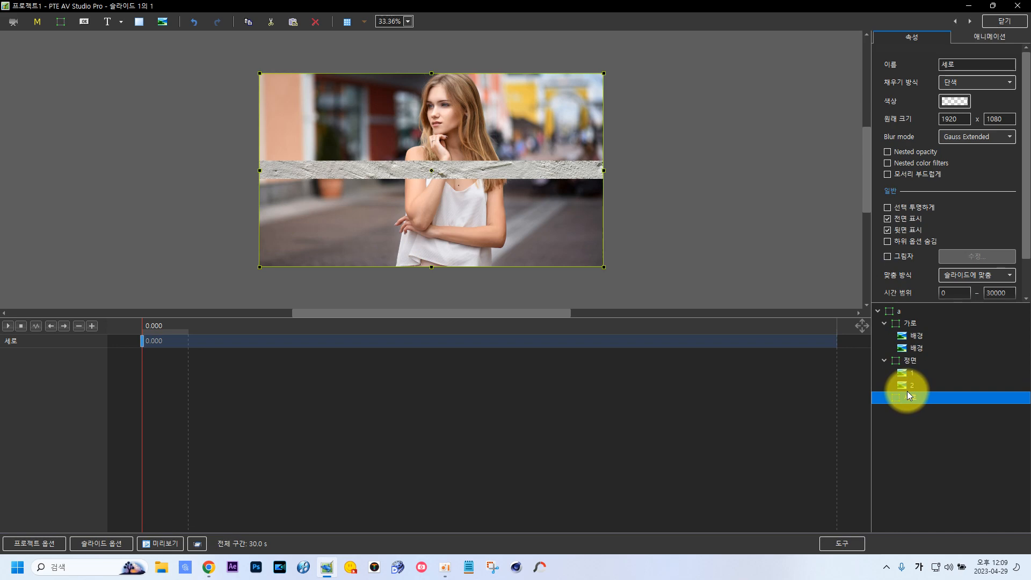
click(162, 22)
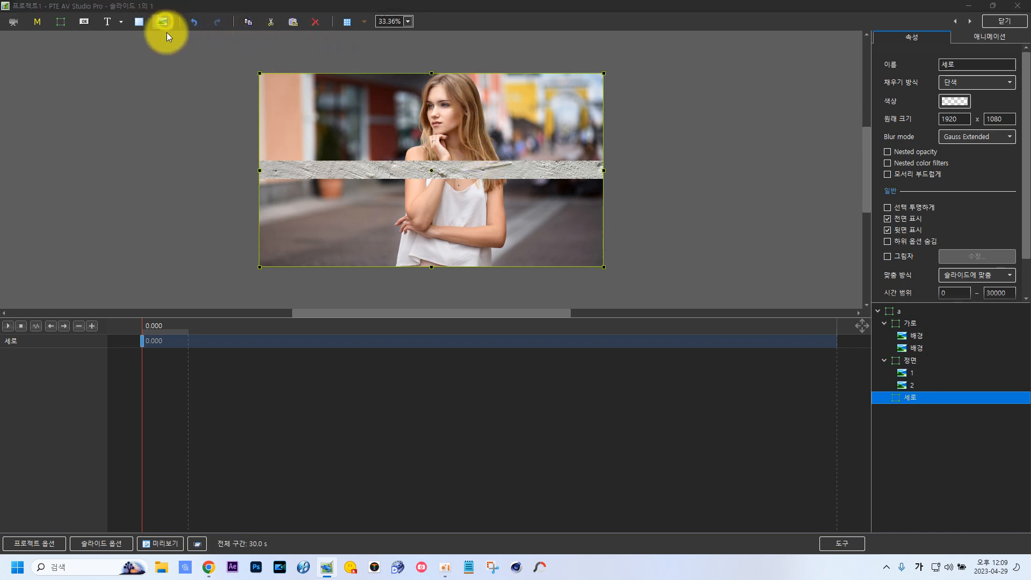
double_click(327, 349)
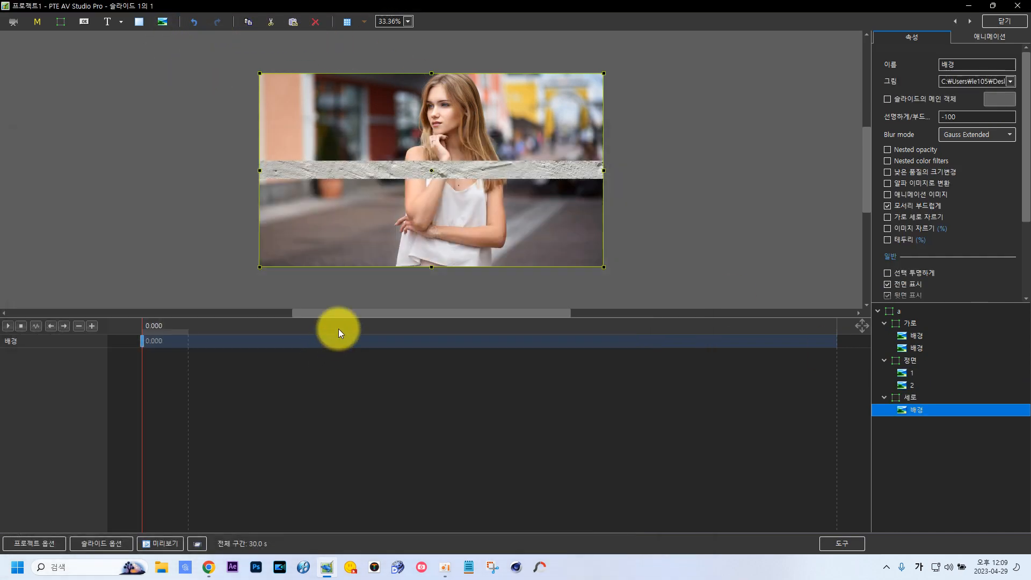
Enable image cropping for the 배경 image in the 세로 frame and set its left crop to 95%.
click(888, 227)
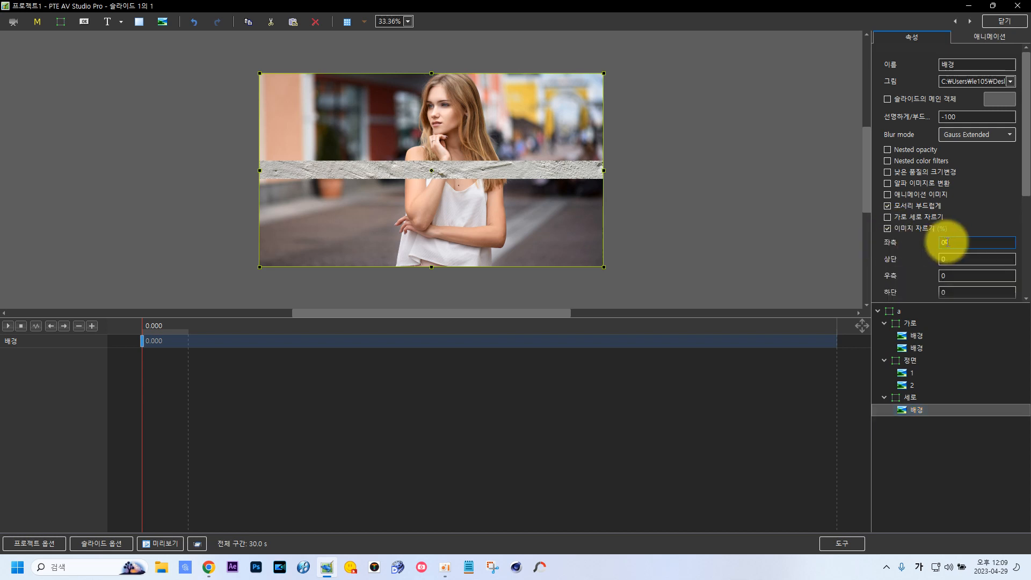
click(940, 245)
text(95)
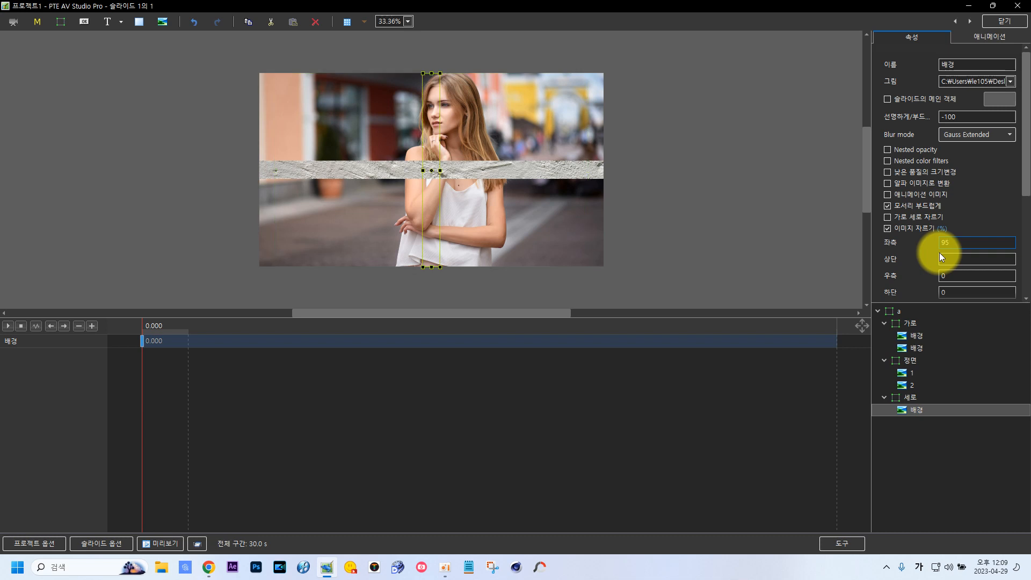
Copy the cropped vertical 배경 strip and paste the duplicate into the 세로 frame.
right_click(917, 408)
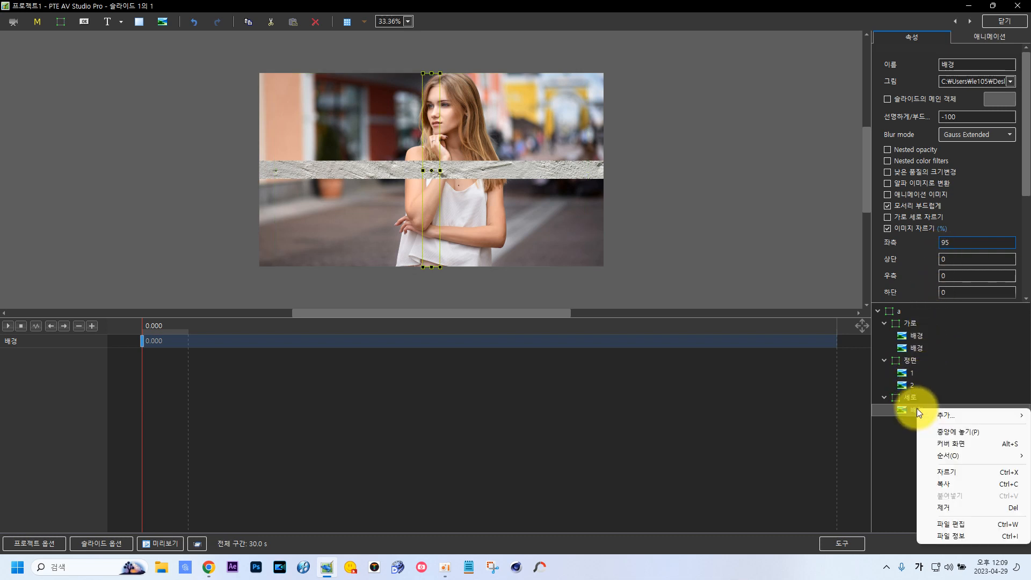
click(947, 485)
click(910, 398)
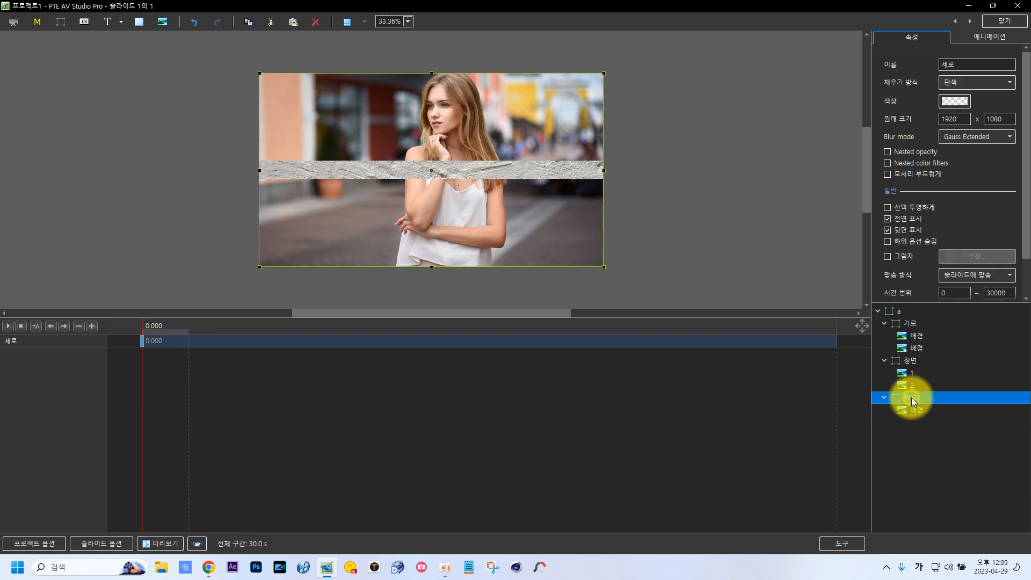
right_click(912, 399)
click(938, 485)
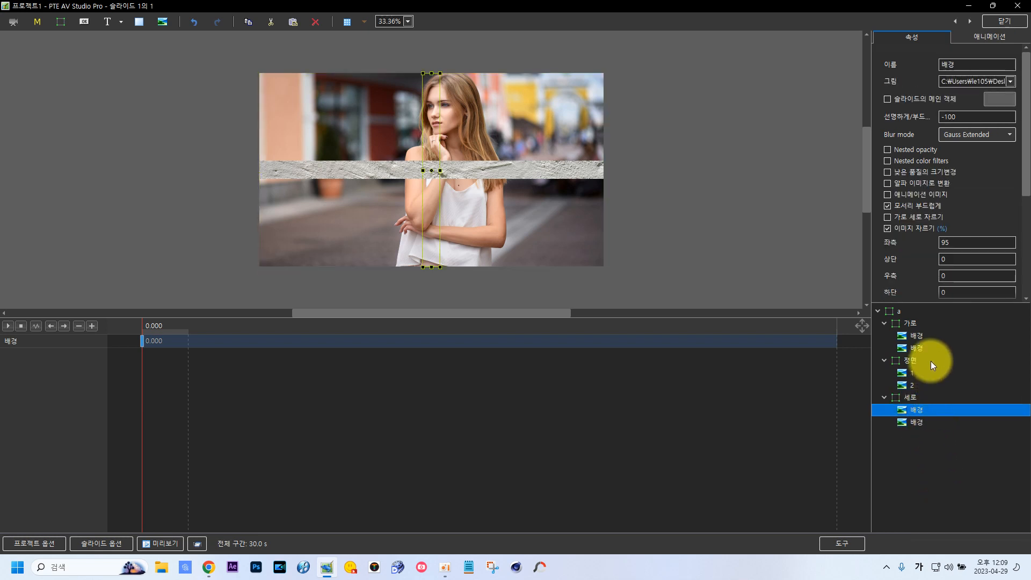
Compare the crop values of the first 배경 strips in the 가로 and 세로 frames.
click(913, 337)
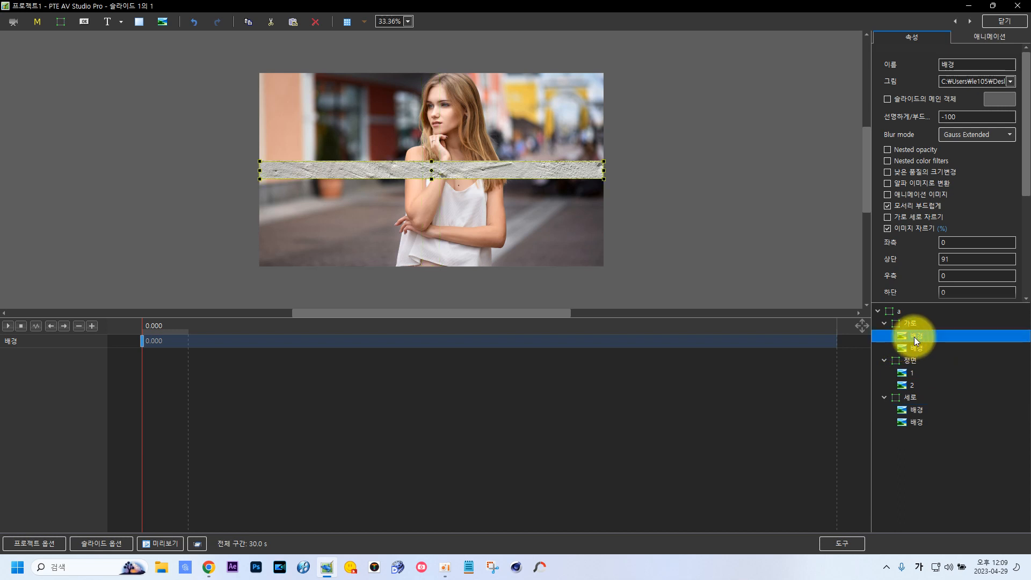
click(915, 410)
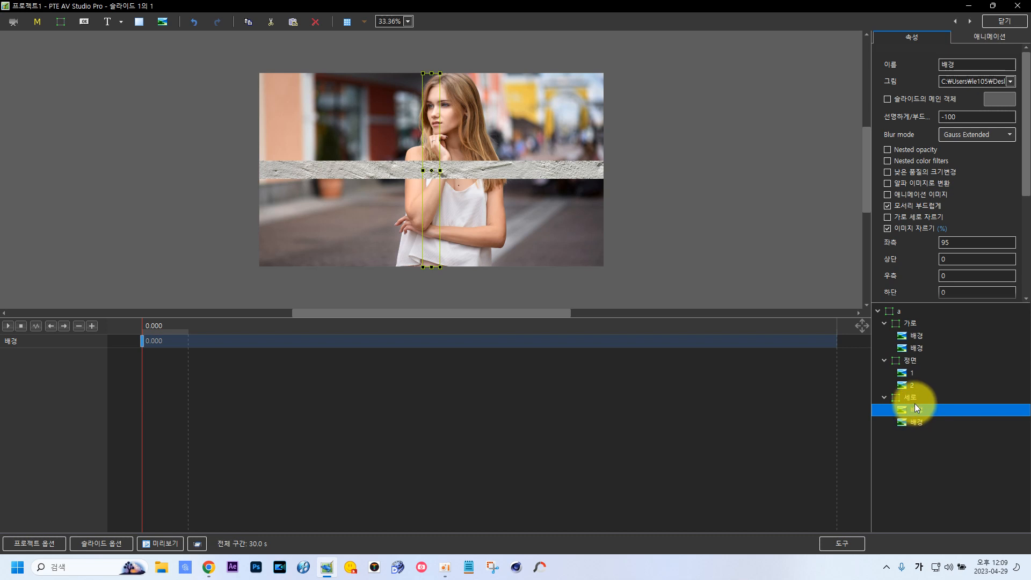
click(917, 336)
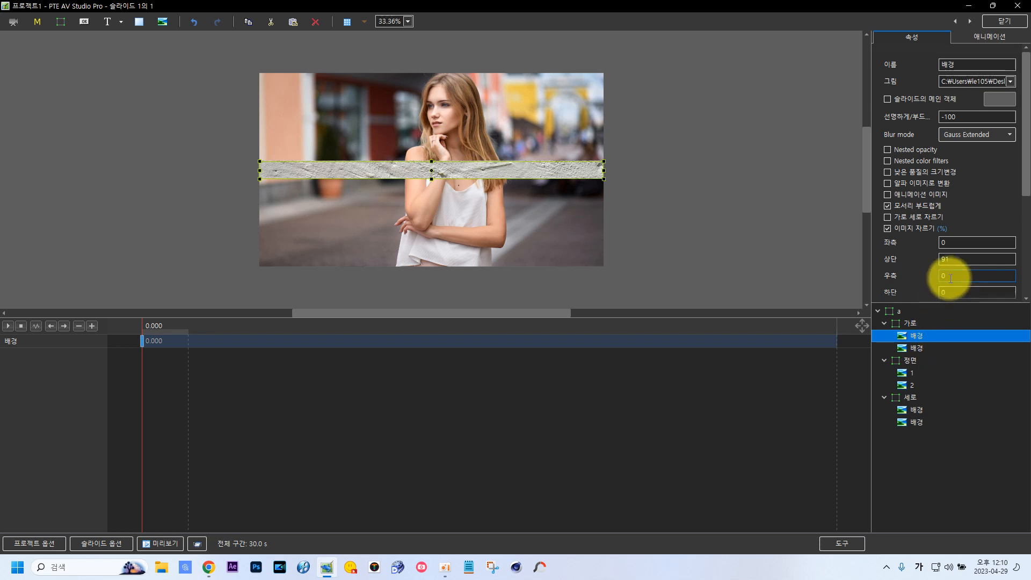
click(915, 411)
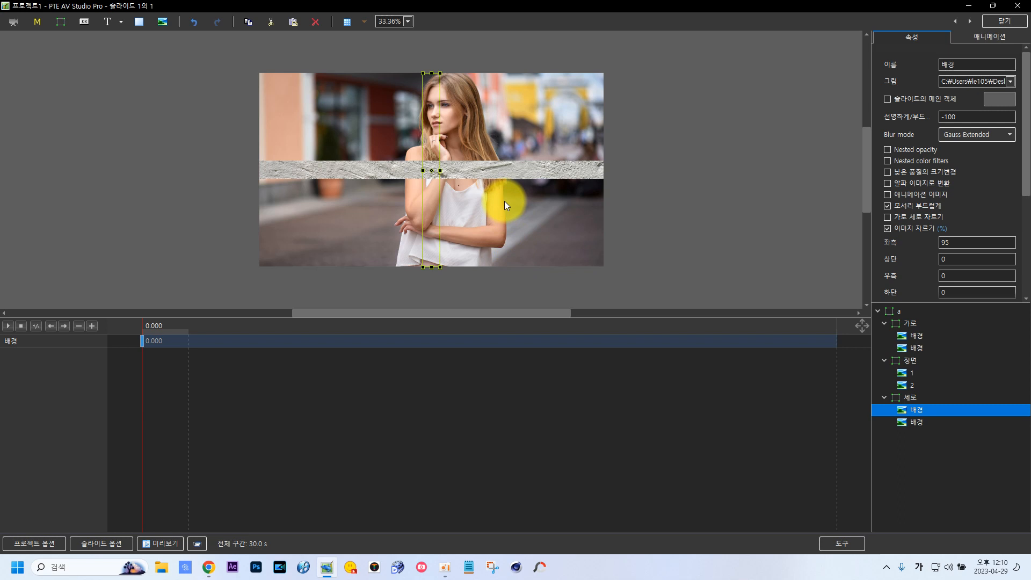
click(958, 273)
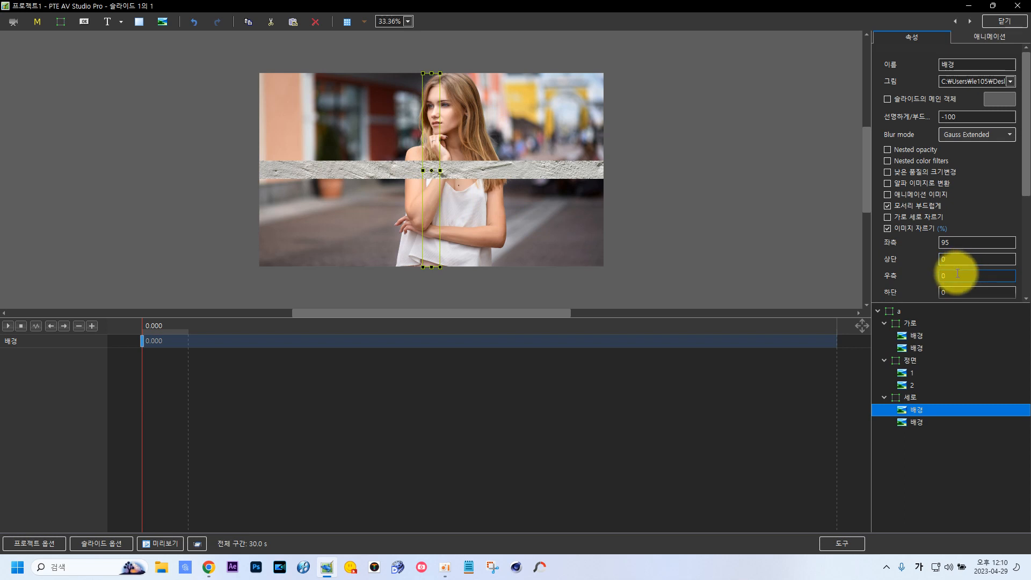
Set frame a's X rotation to 90 and its scale to 50%.
click(896, 312)
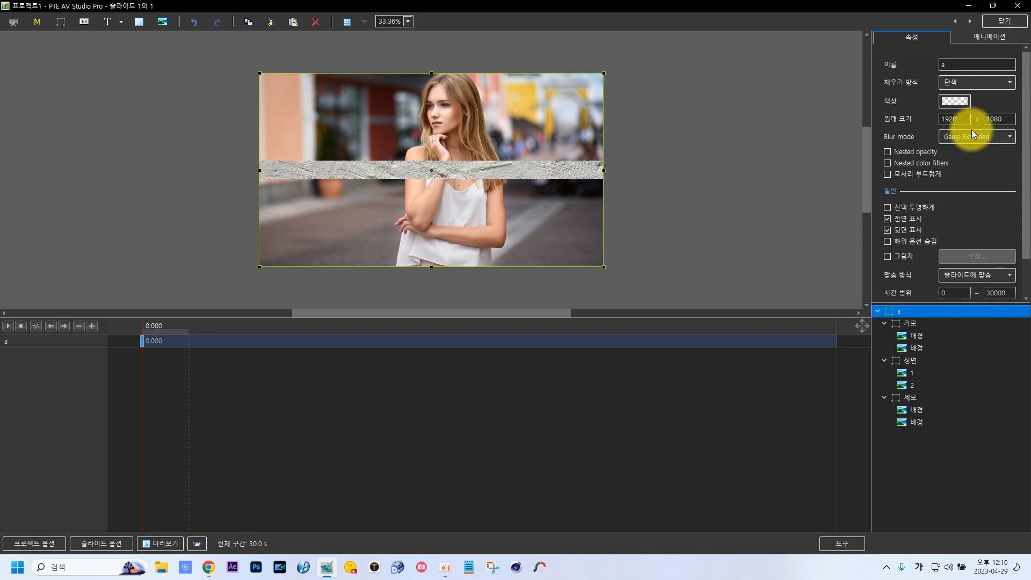
click(990, 38)
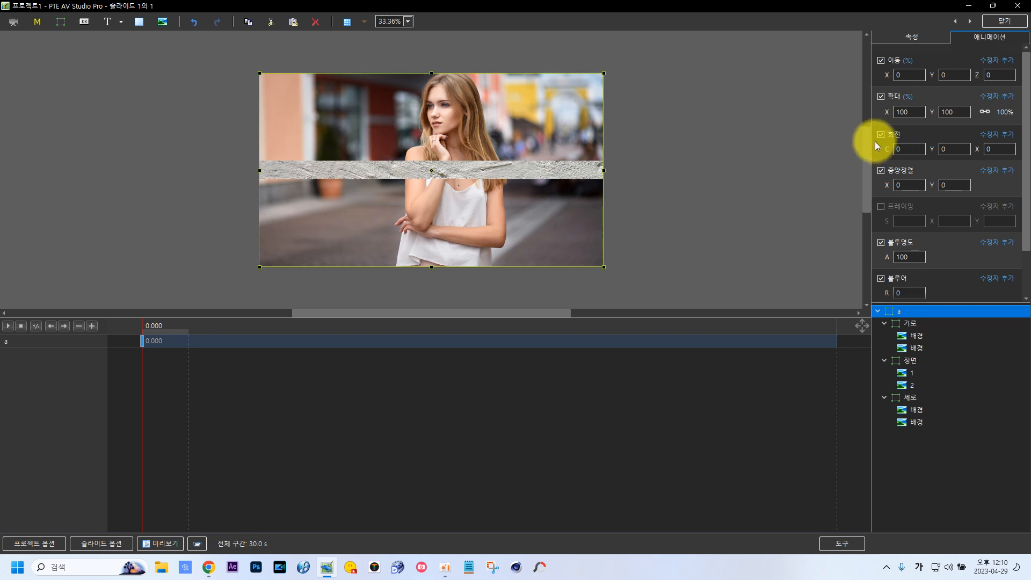
click(993, 149)
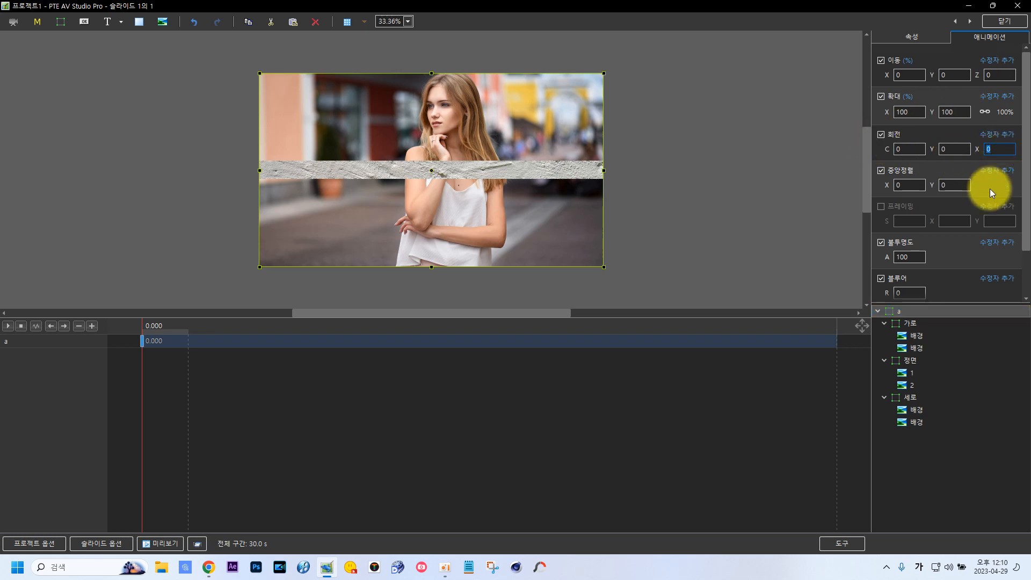
text(90)
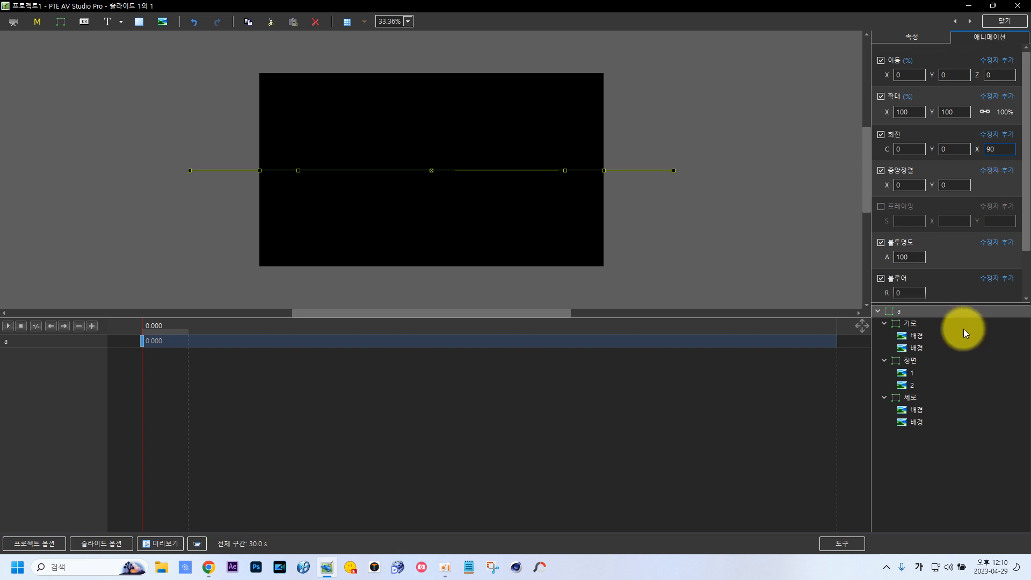
click(909, 111)
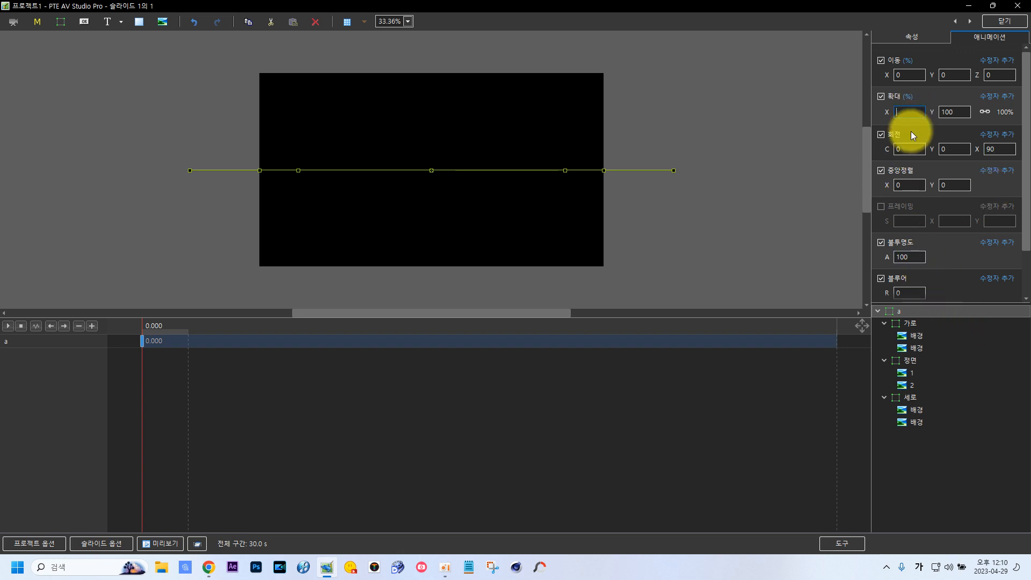
text(50)
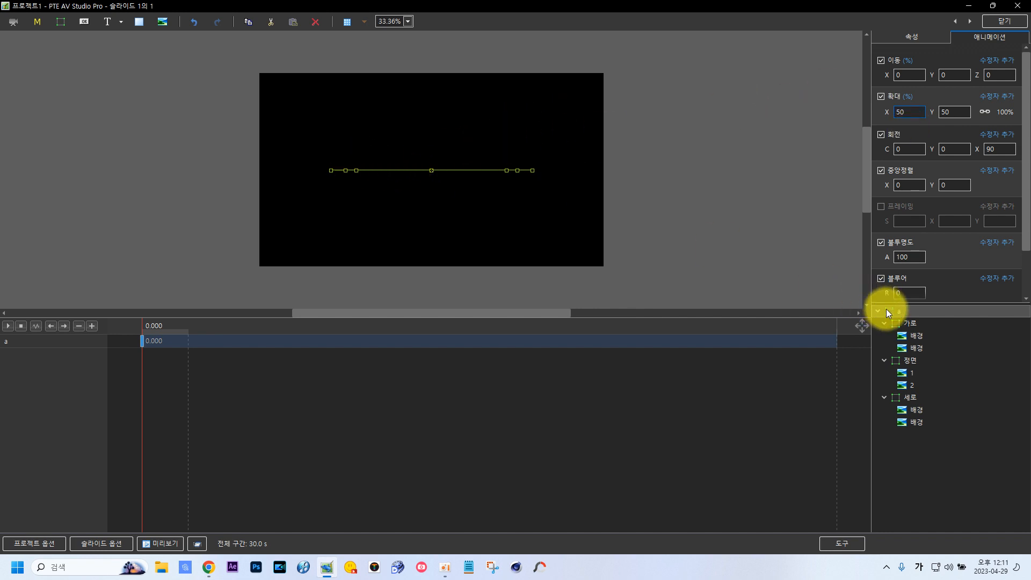
Set the 정면 frame's X rotation to -90.
click(911, 323)
click(906, 362)
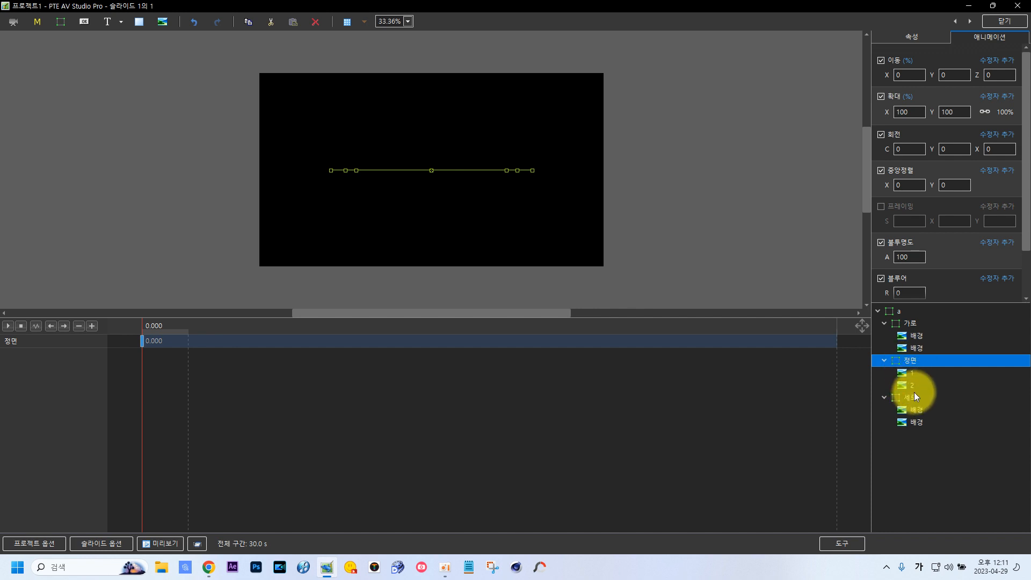
click(985, 149)
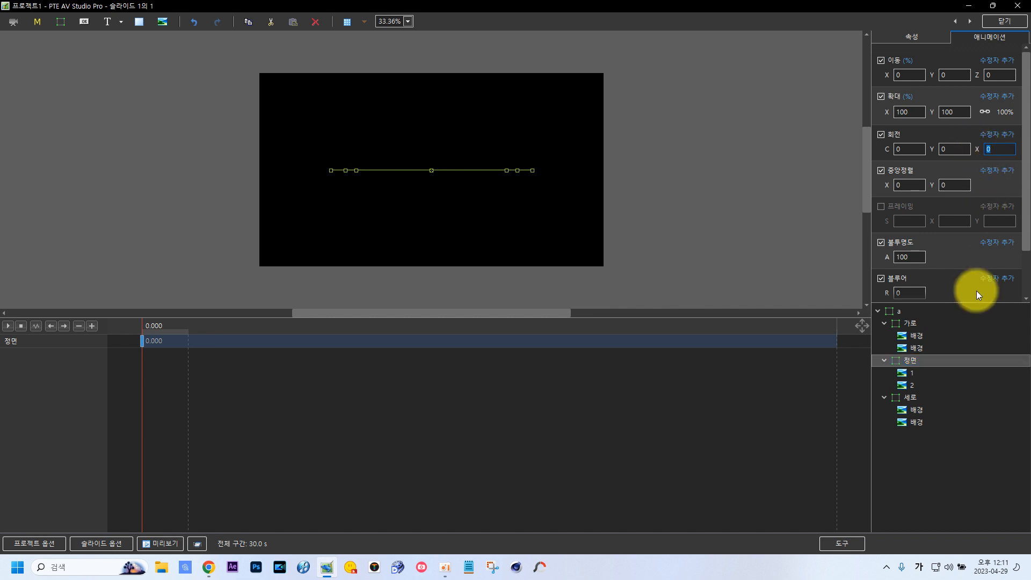
text(-90)
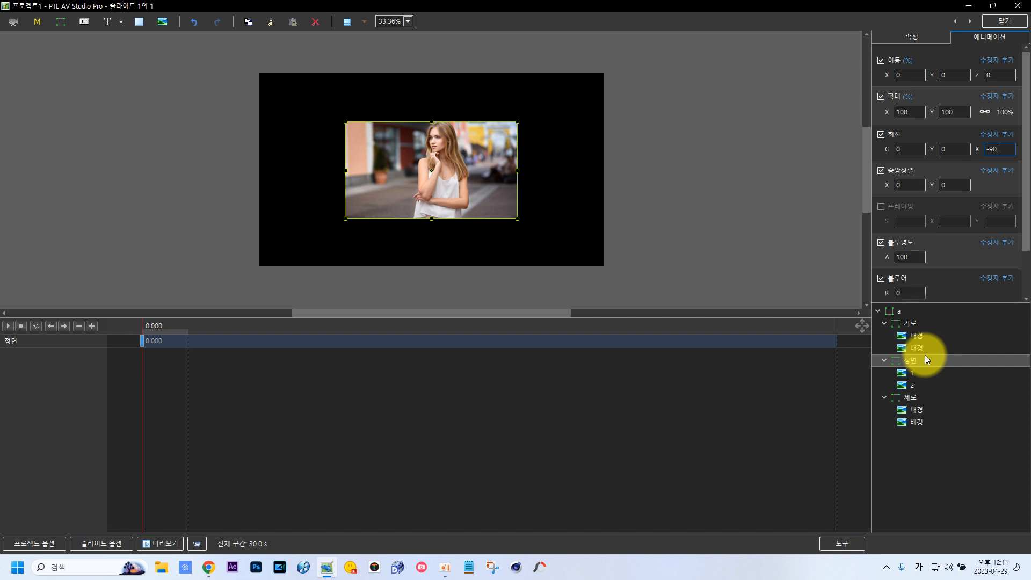
Set the 세로 frame's C rotation and X rotation to 90 each.
click(914, 399)
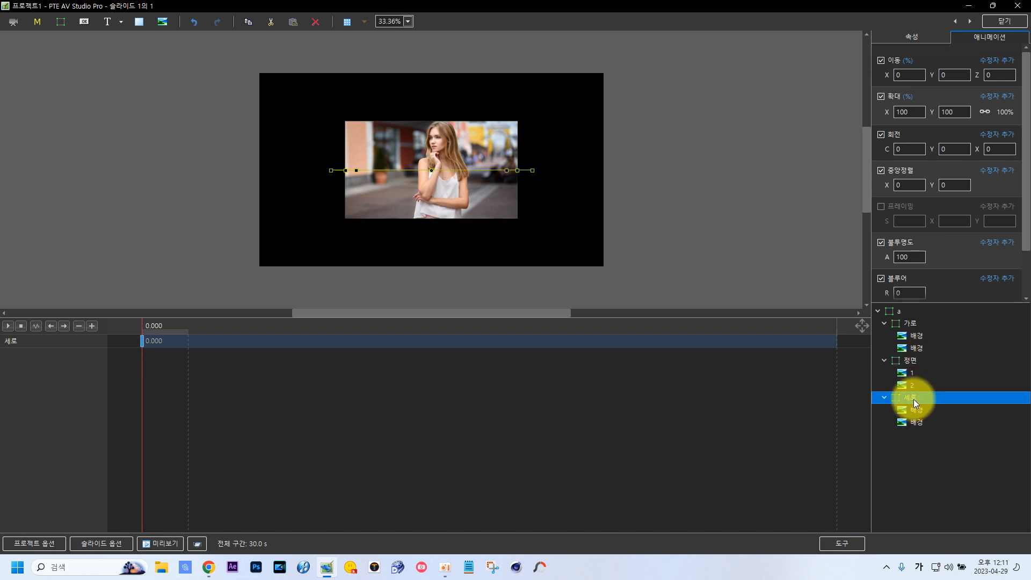
click(898, 150)
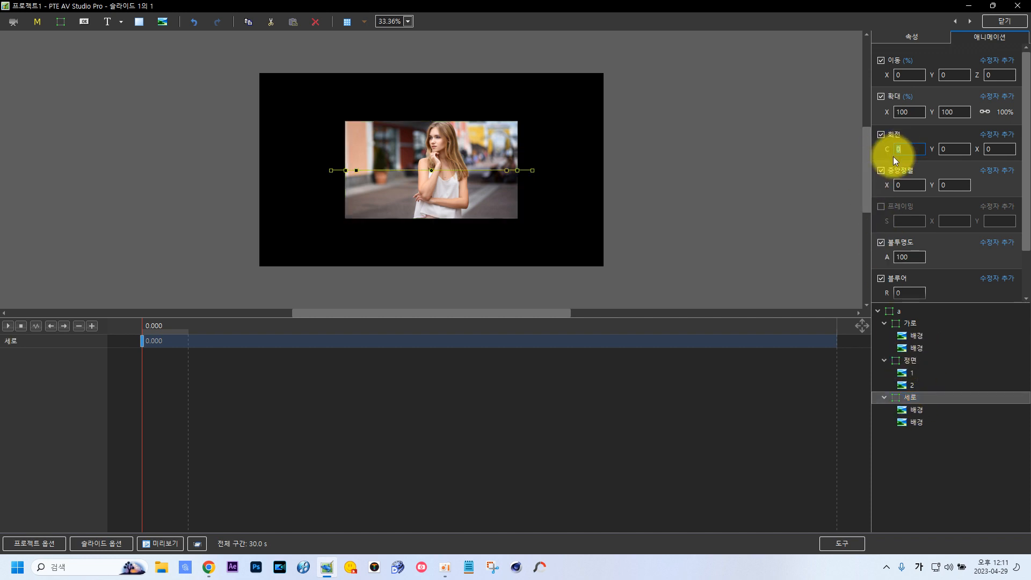
text(90)
click(992, 149)
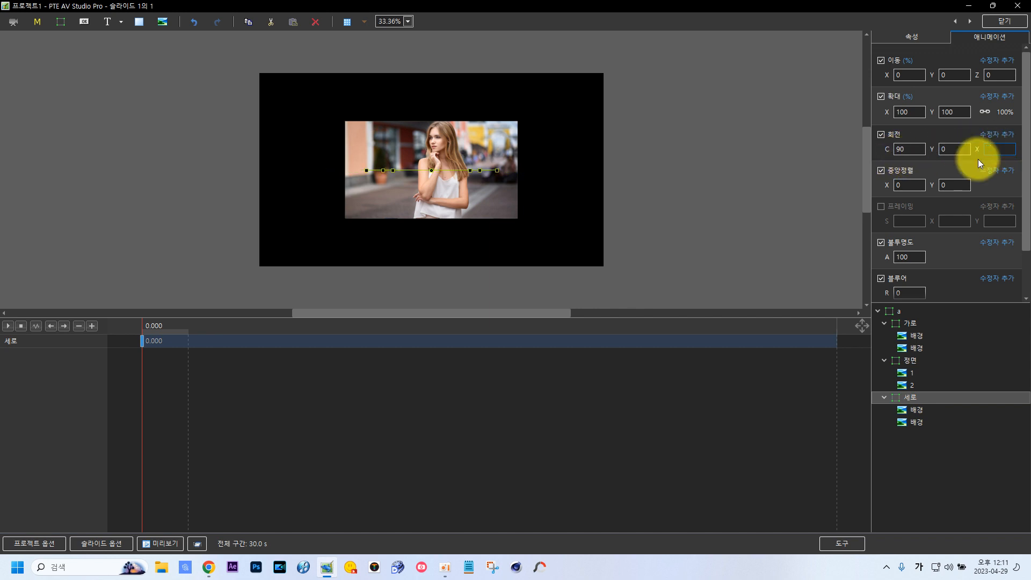
text(90)
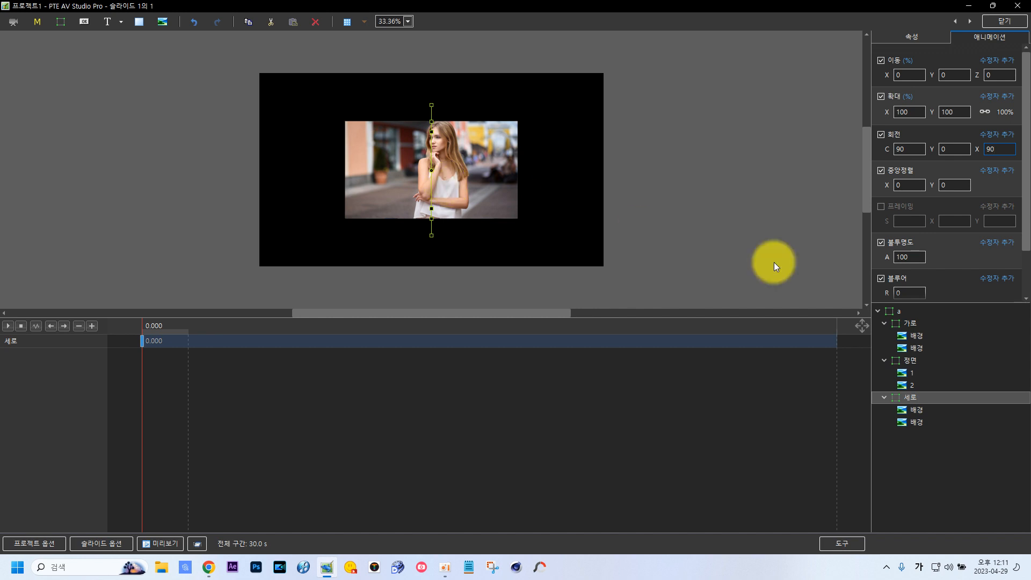
Set the Z position of the first 배경 strip in the 가로 frame to -100 and the second to 100.
click(920, 334)
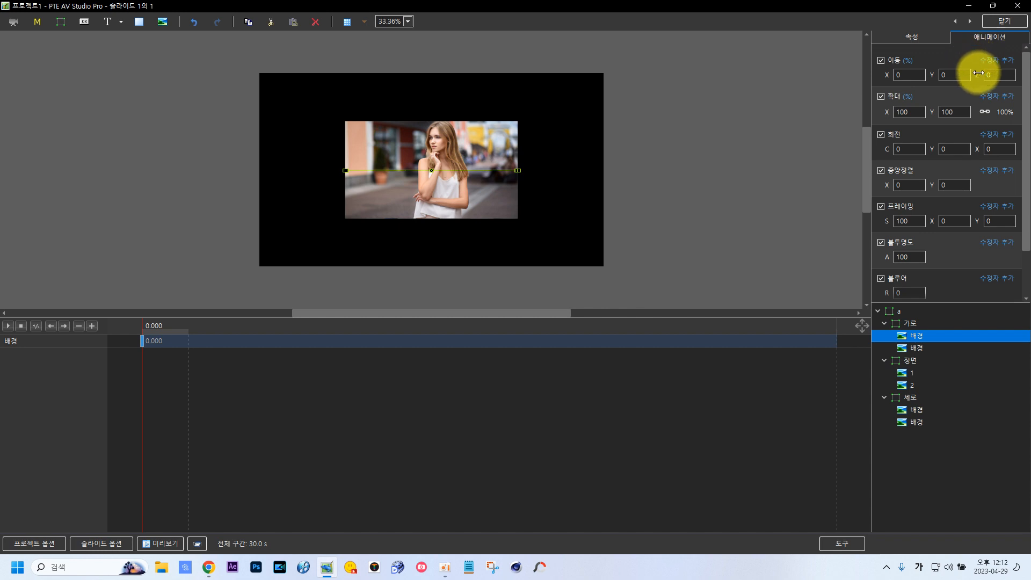
drag(976, 75, 924, 75)
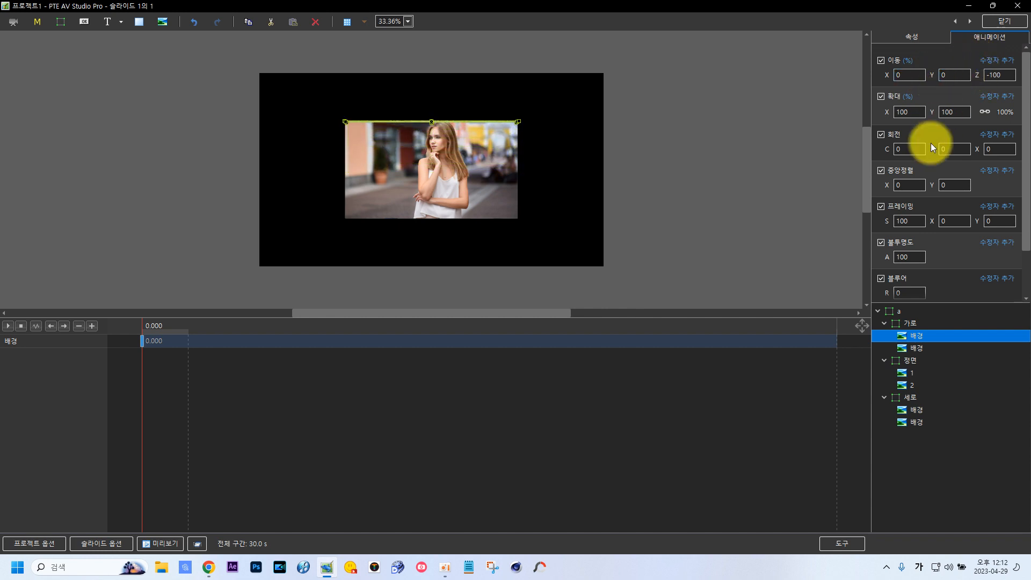
click(919, 347)
click(996, 75)
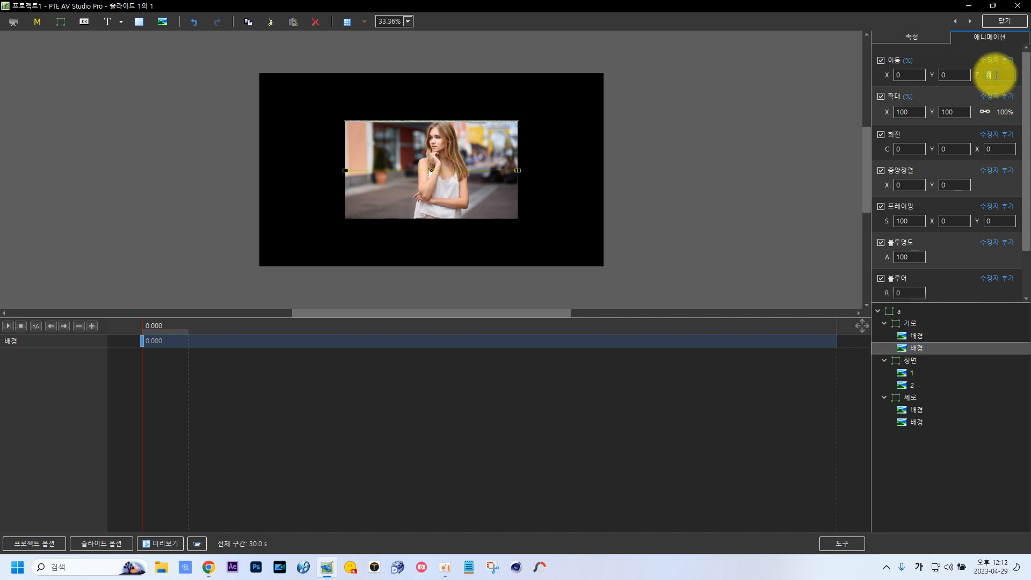
text(100)
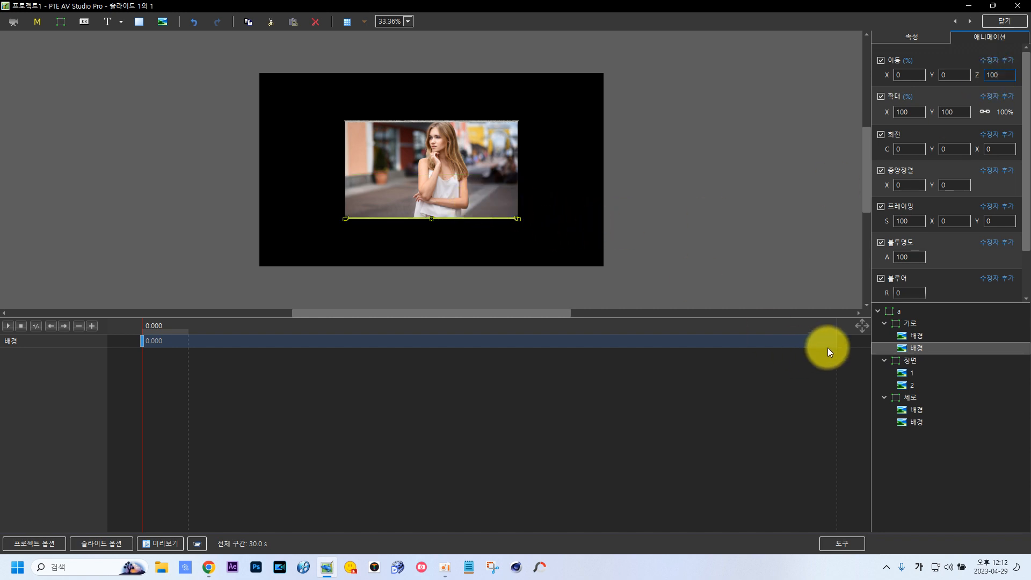
Rotate frame a to Y -83 and set the Z positions of images 1 and 2 in the 정면 frame to -9 and 9.
click(900, 312)
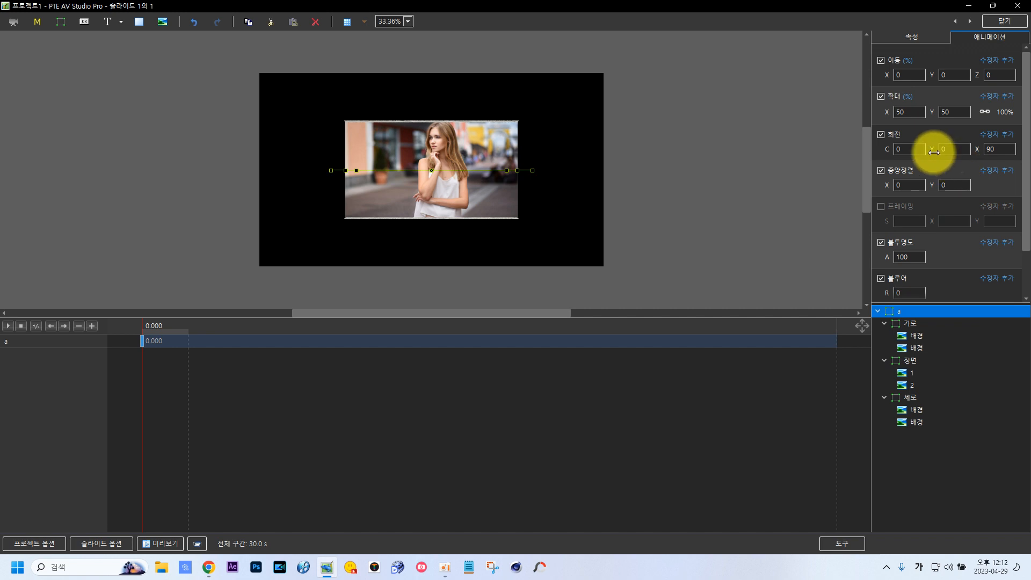
drag(932, 150, 889, 158)
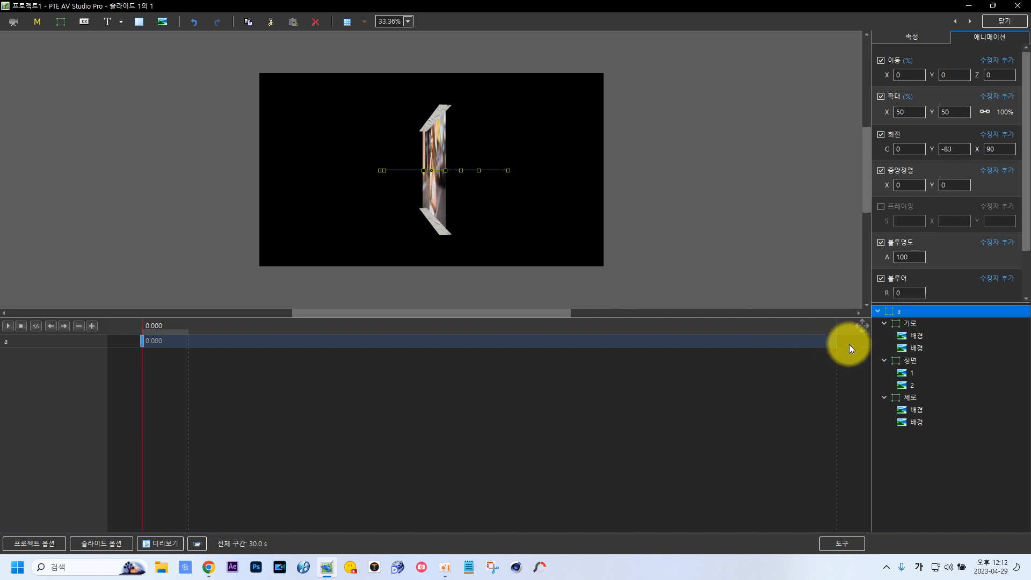
click(913, 373)
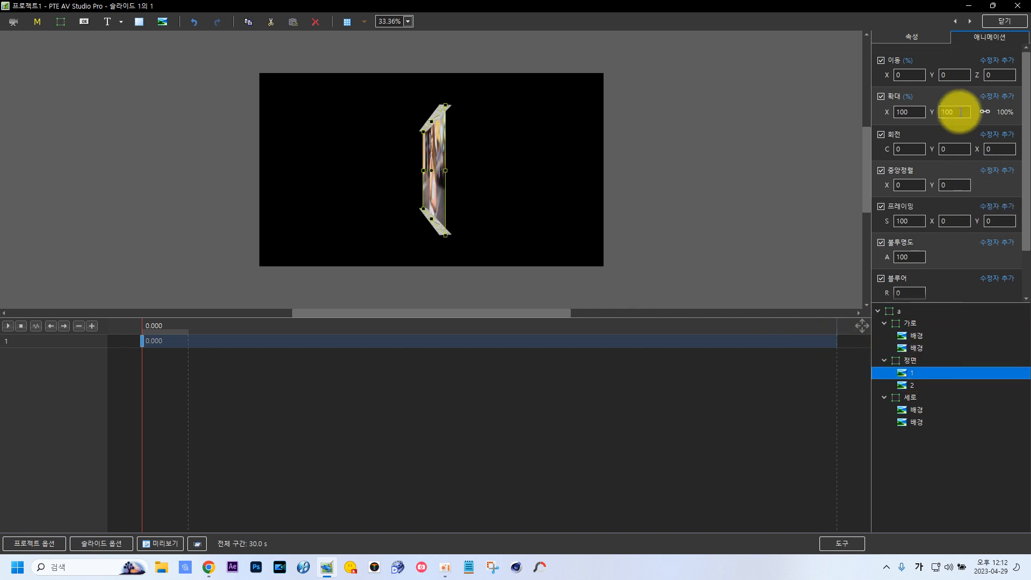
drag(976, 75, 971, 75)
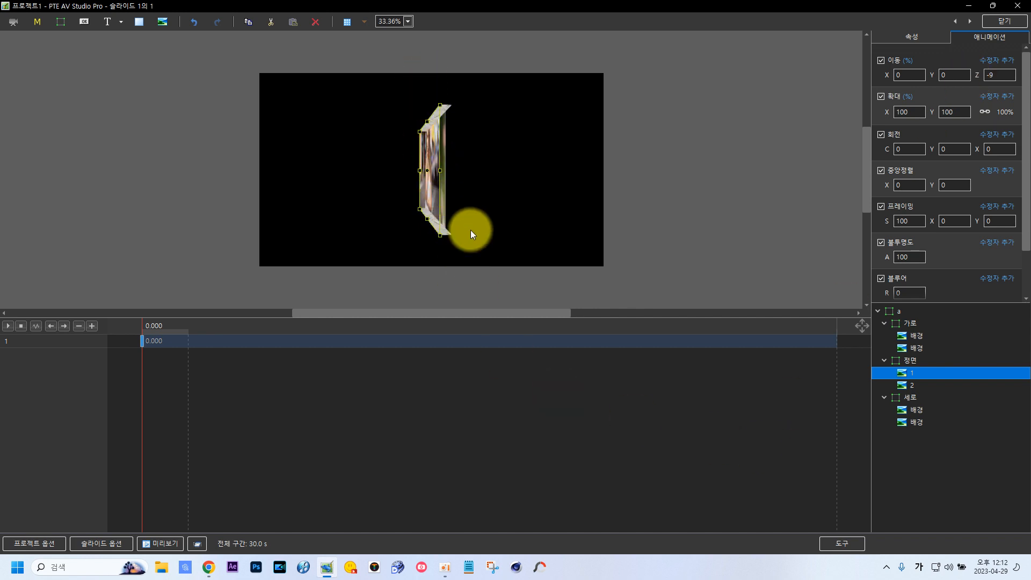
click(911, 387)
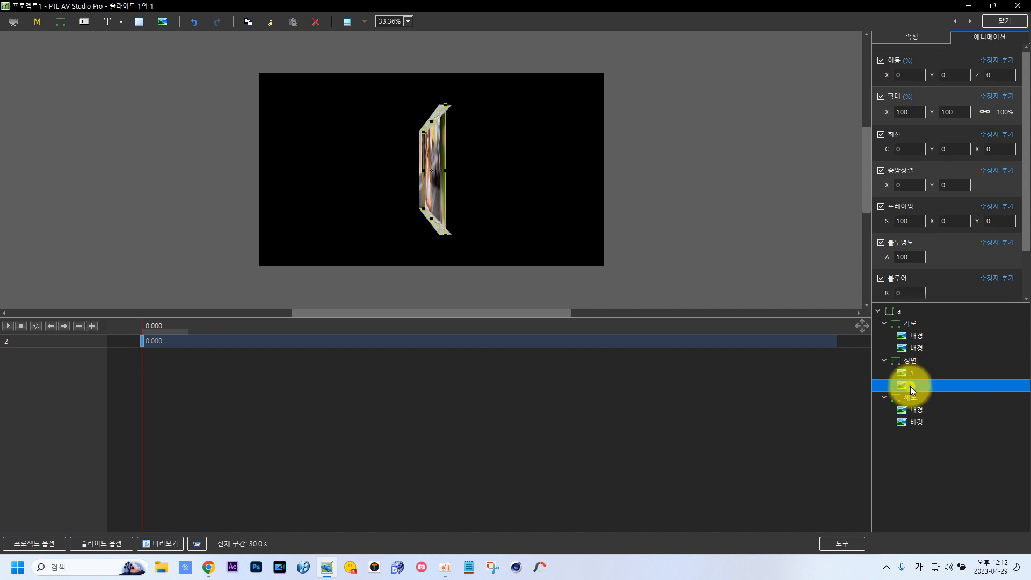
click(995, 79)
text(9)
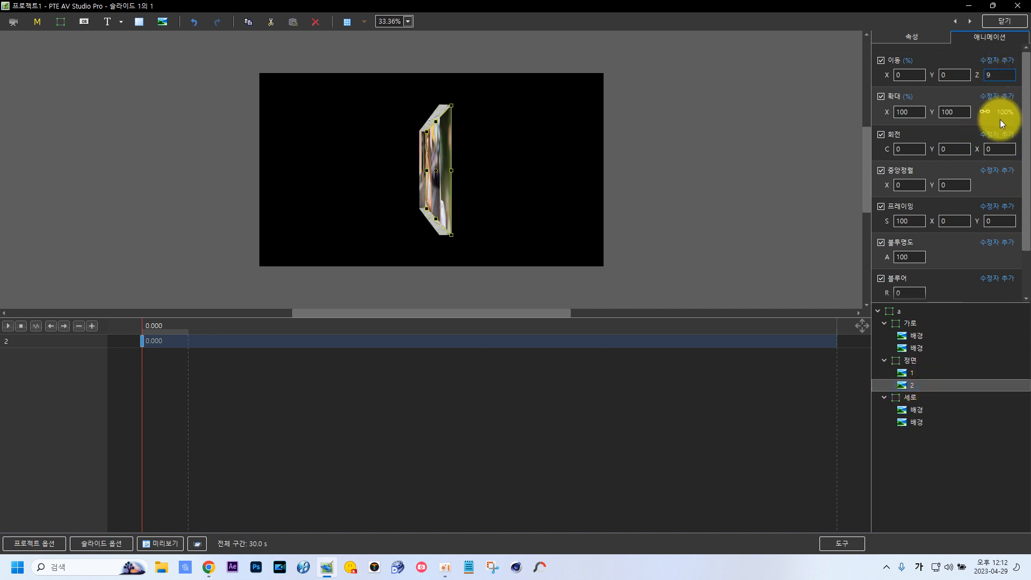
click(910, 372)
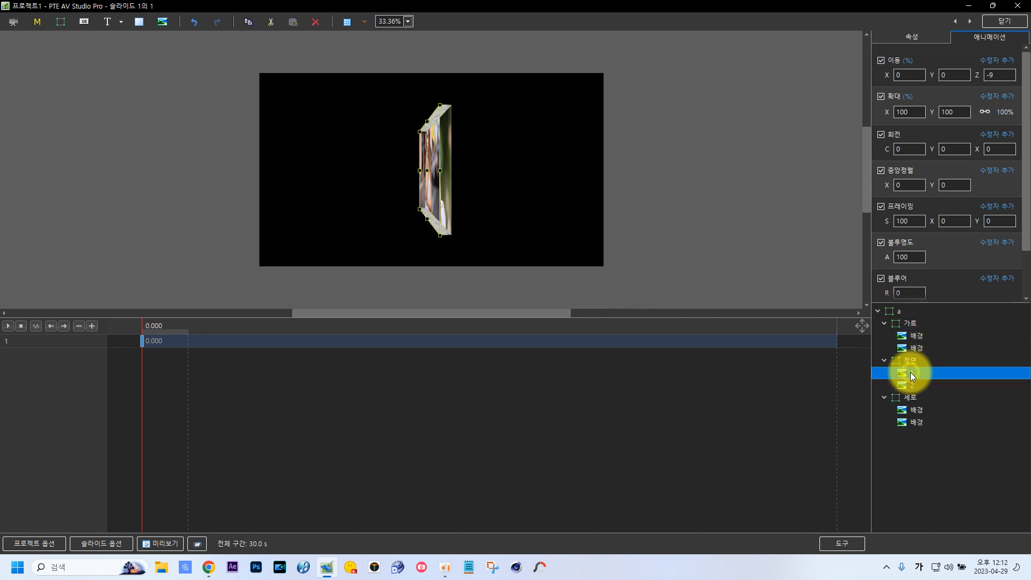
click(911, 388)
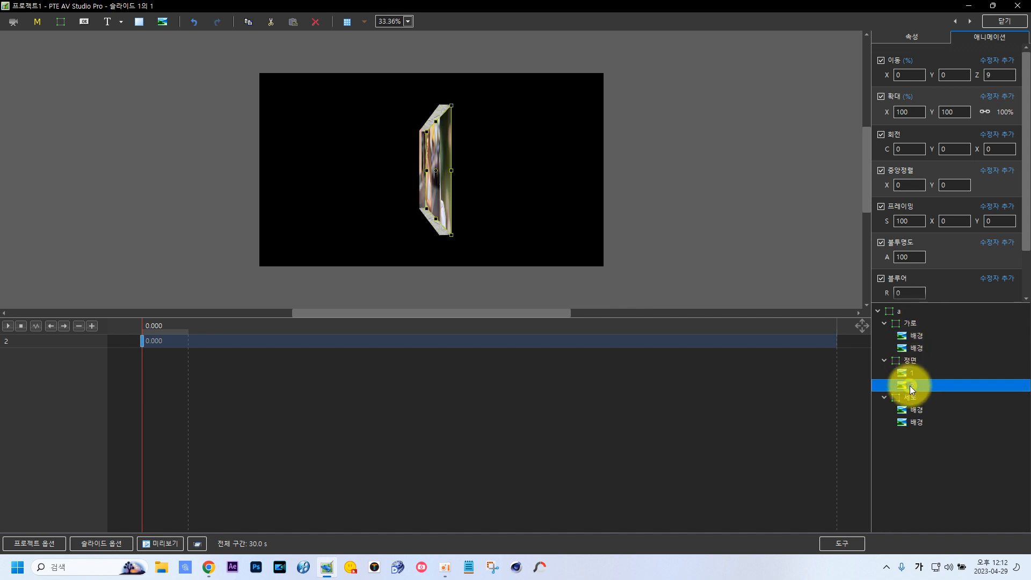
Reset frame a's Y rotation to 0.
click(901, 310)
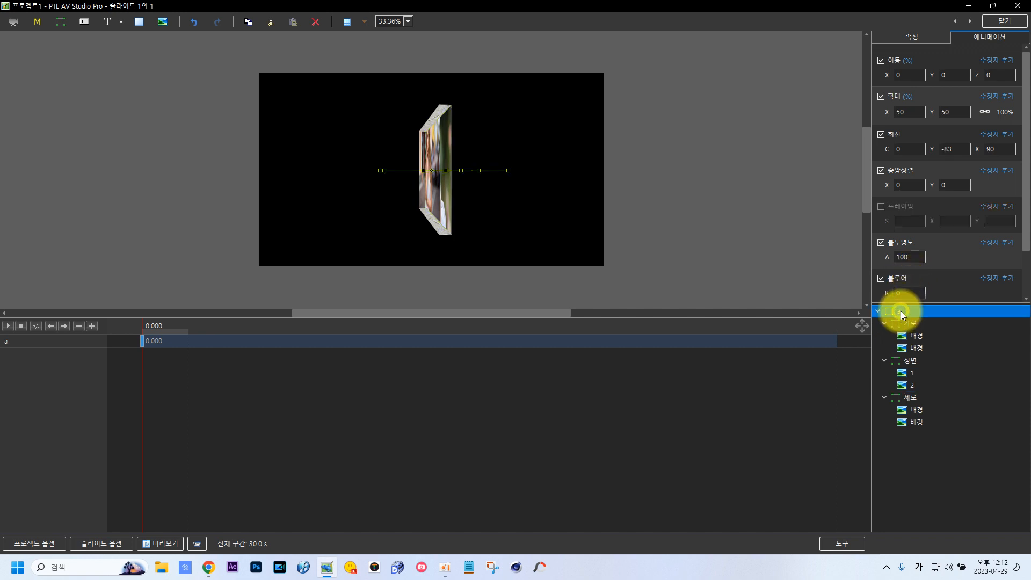
double_click(950, 150)
text(0)
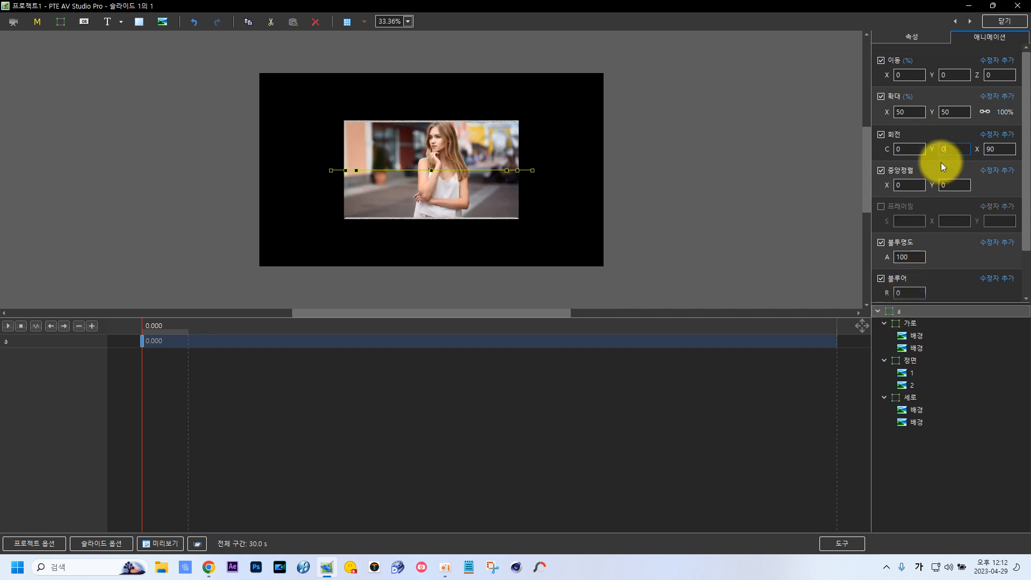
Set the Z position of the first 배경 strip in the 세로 frame to -178.
click(908, 397)
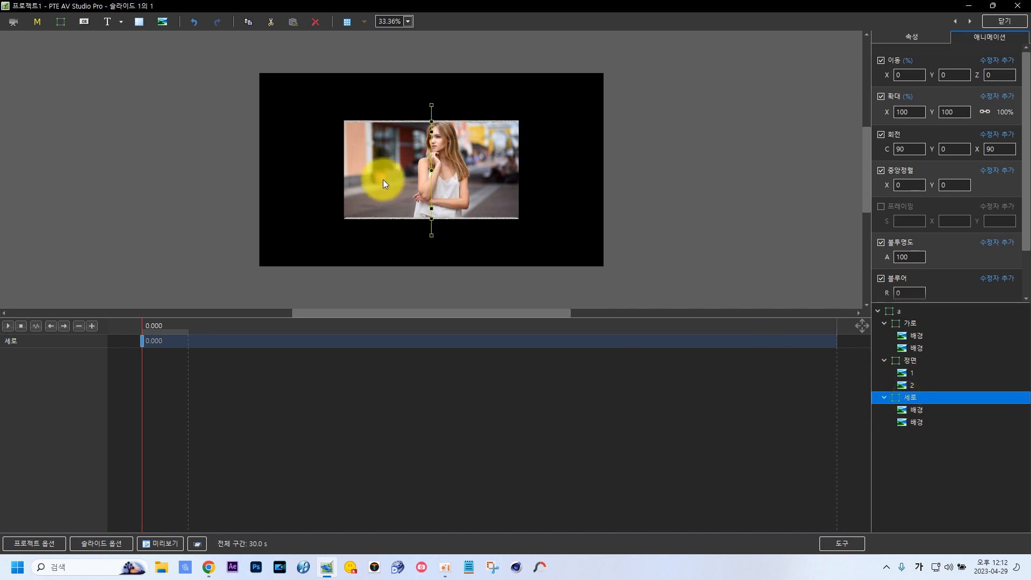
click(916, 409)
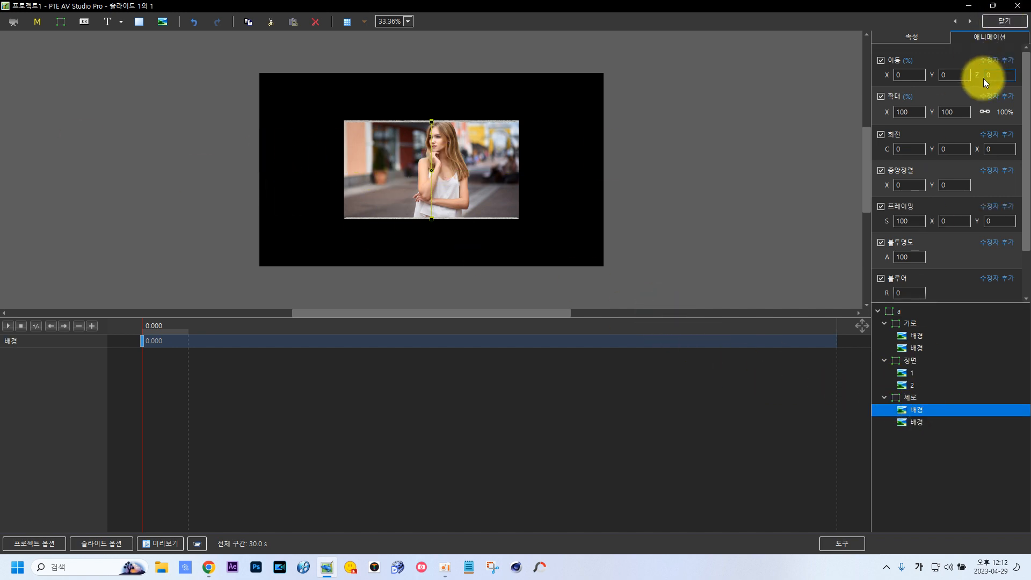
drag(977, 75, 881, 77)
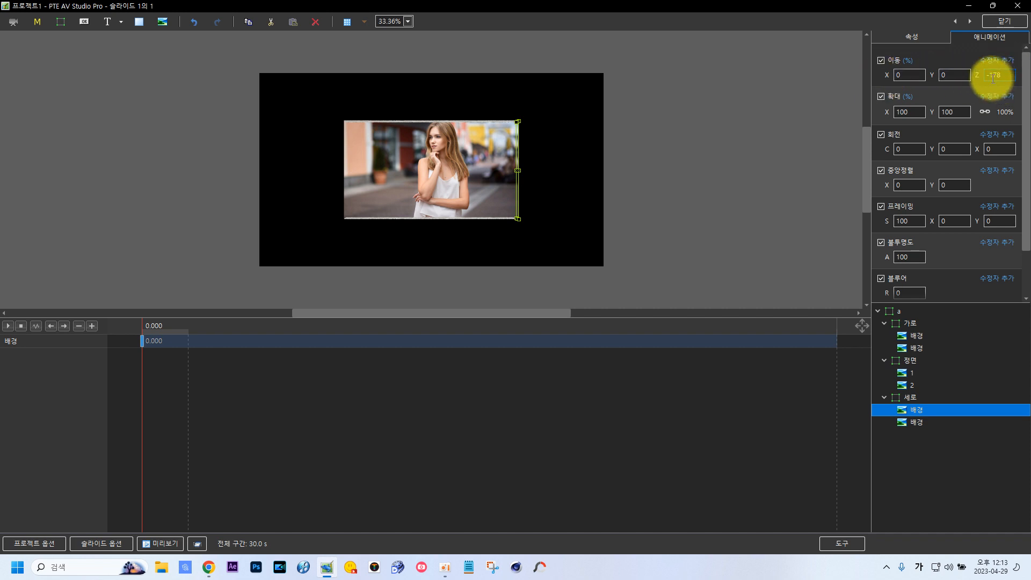
Set the Z position of the second 배경 strip in the 세로 frame to 178.
click(918, 422)
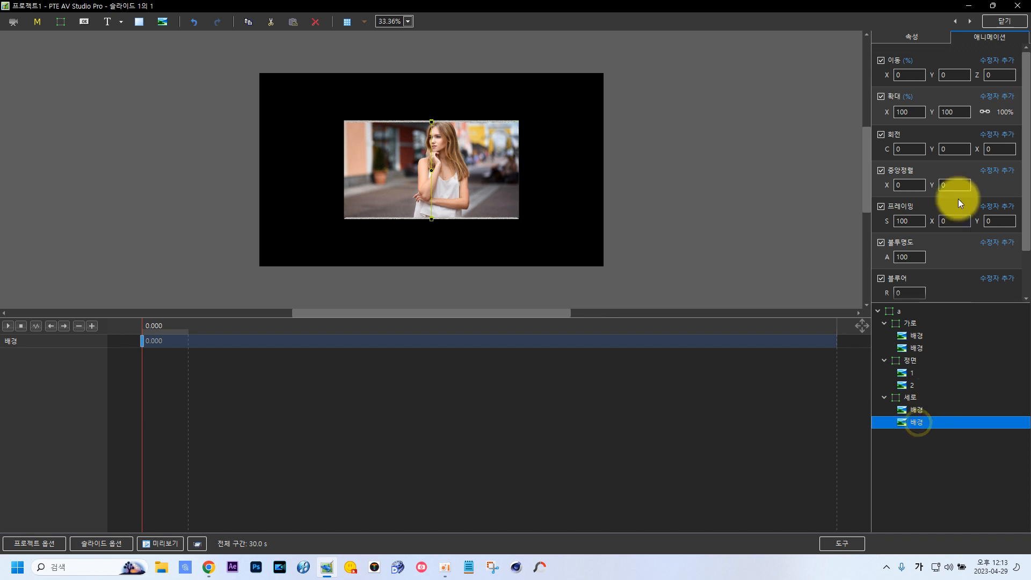
click(991, 75)
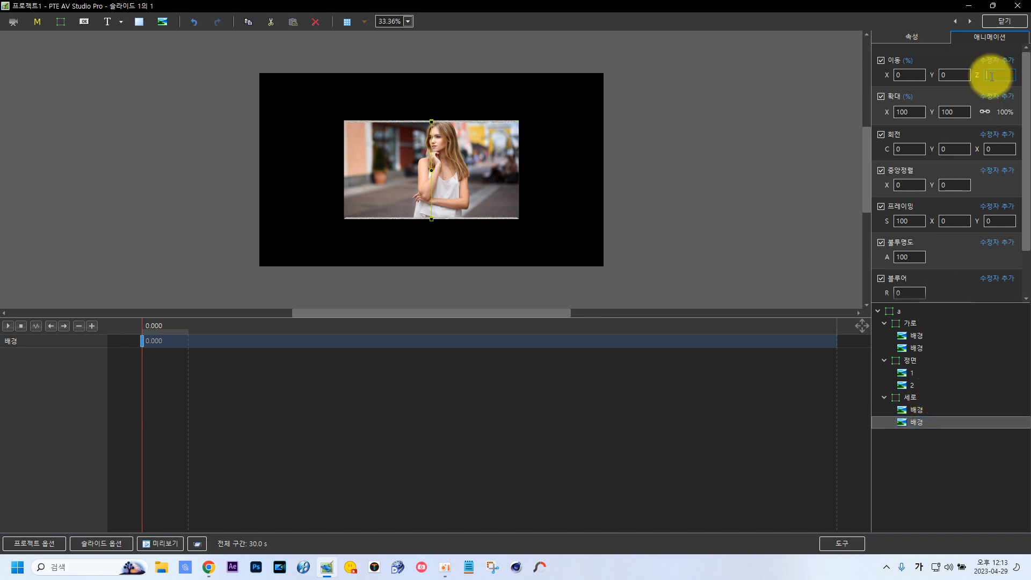
text(100)
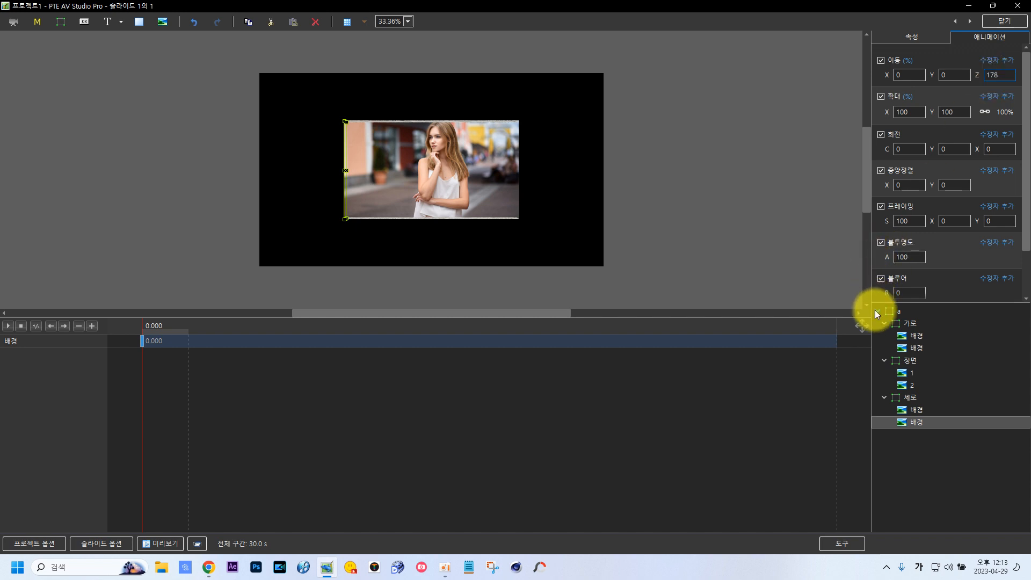
Rotate frame a to Y -93 to check the box from the side, and reset its Y rotation to 0.
click(887, 316)
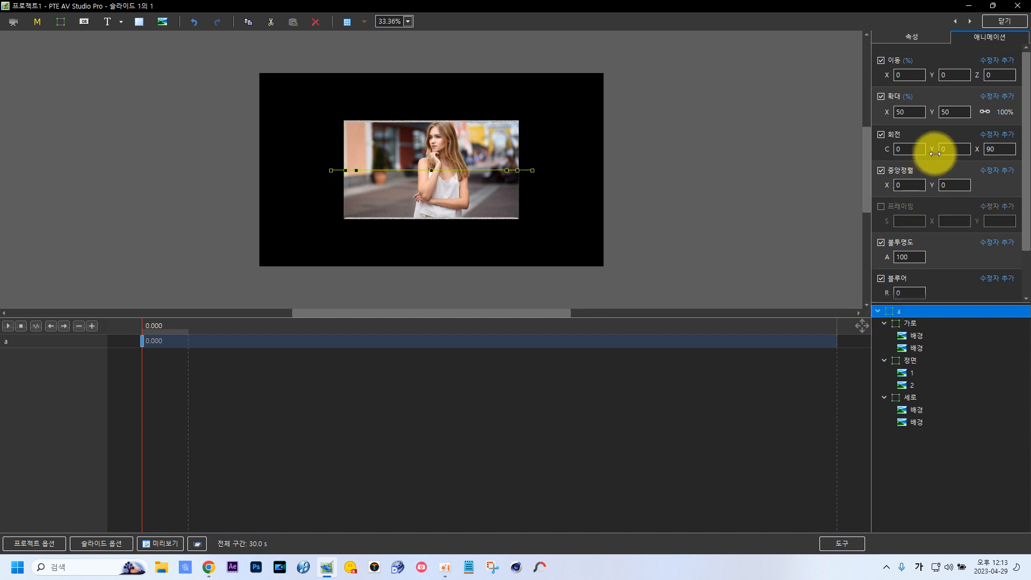
drag(934, 154, 884, 160)
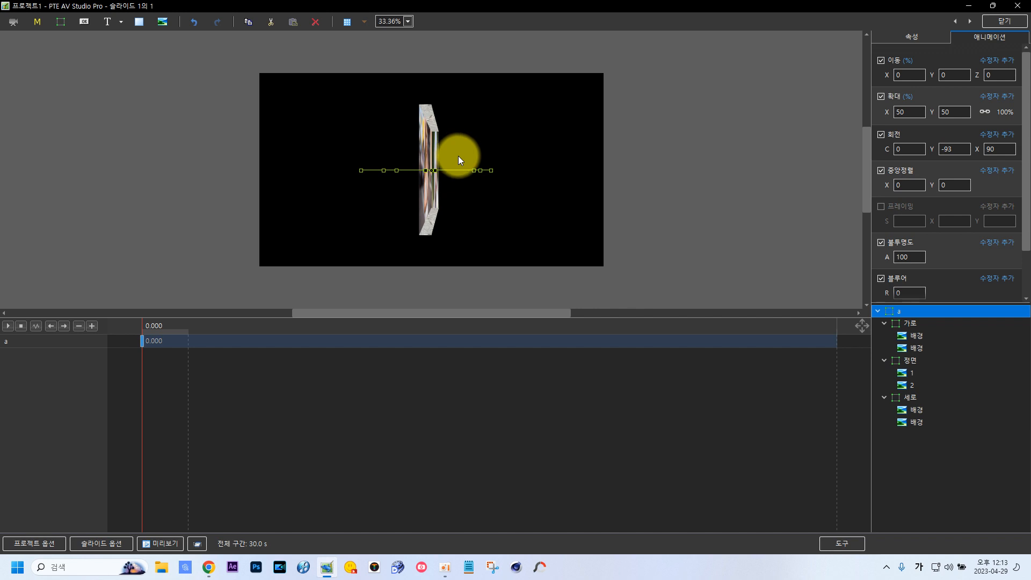
click(911, 36)
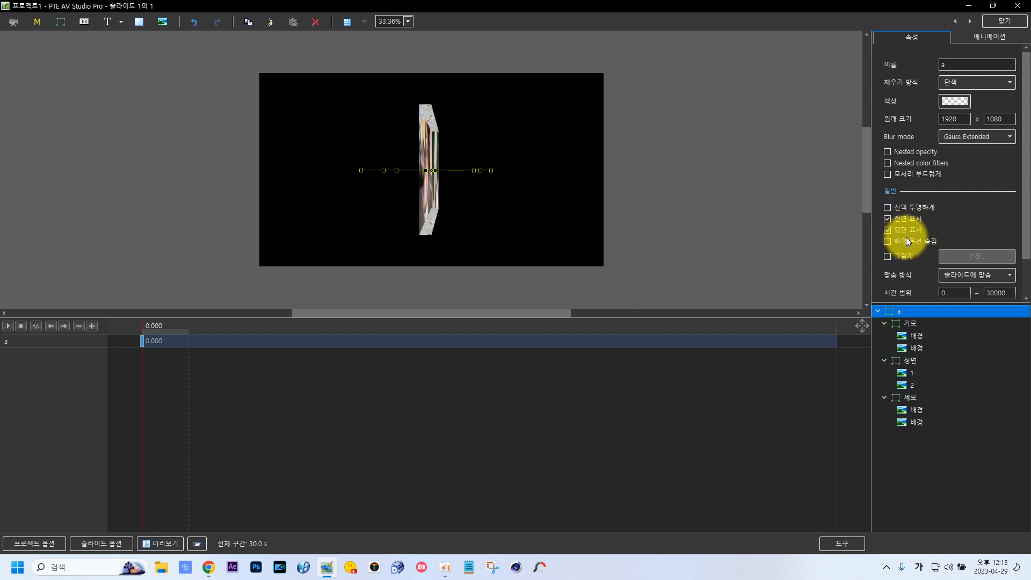
click(979, 36)
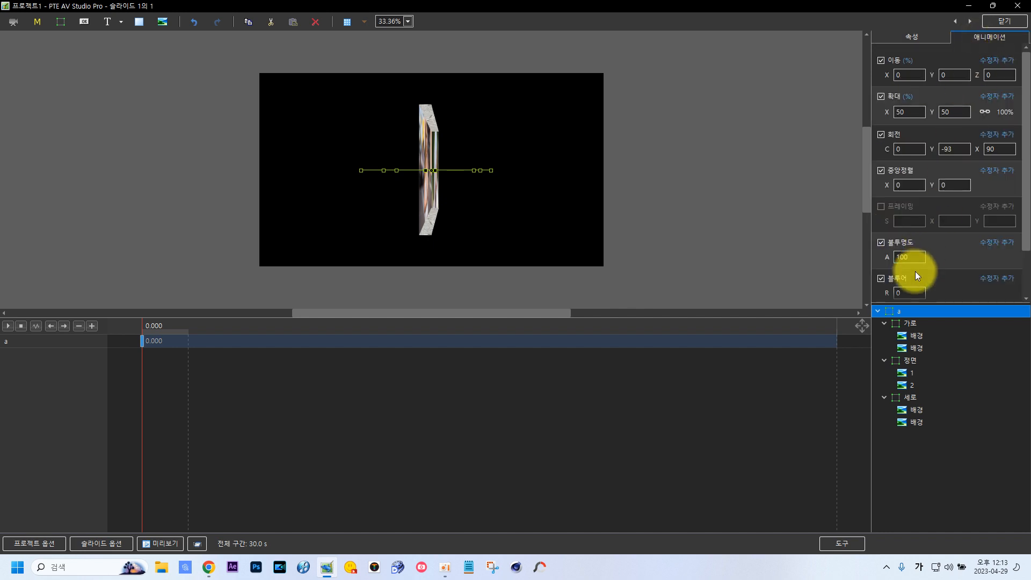
double_click(957, 156)
key(BackSpace)
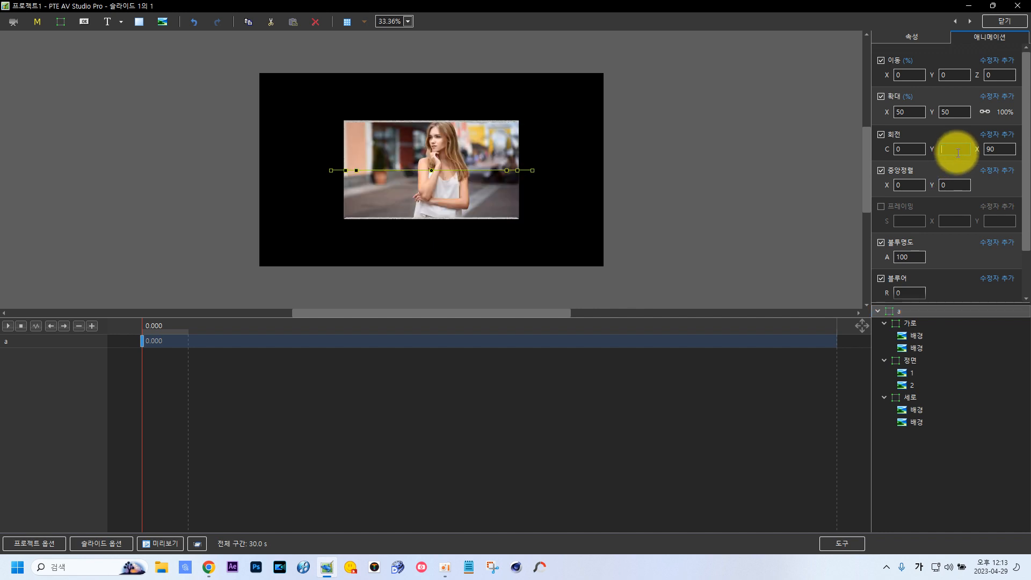
Turn off 뒷면 표시 for the first 배경 strip in 가로, image 1 in 정면 and the first 배경 strip in 세로.
click(914, 38)
click(915, 337)
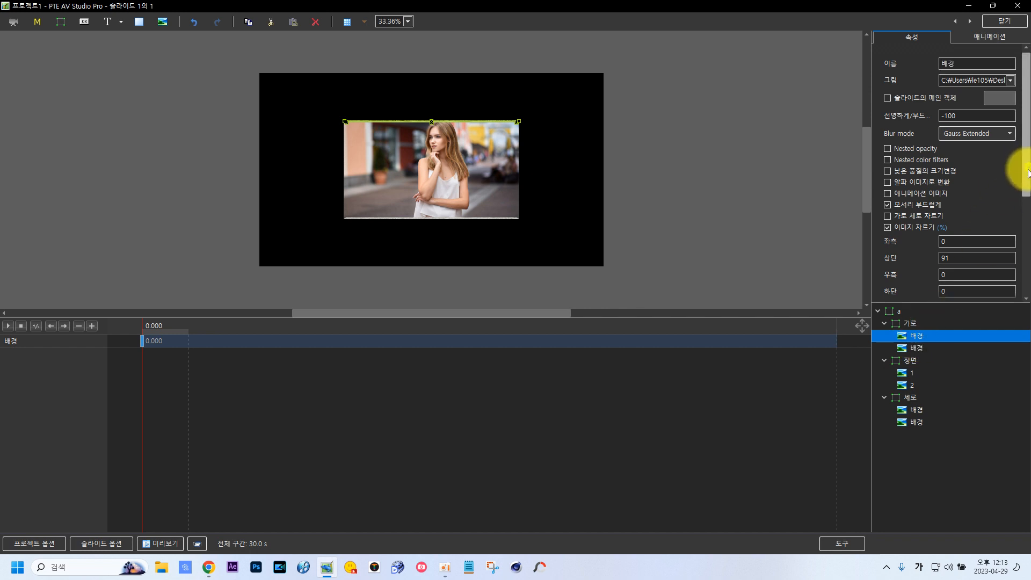
drag(1025, 163, 1022, 236)
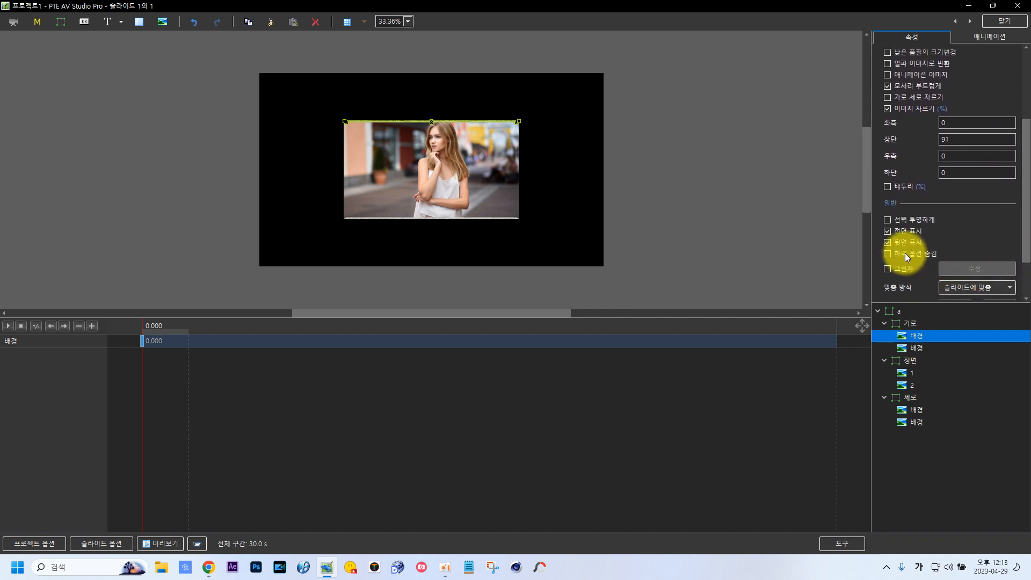
click(886, 244)
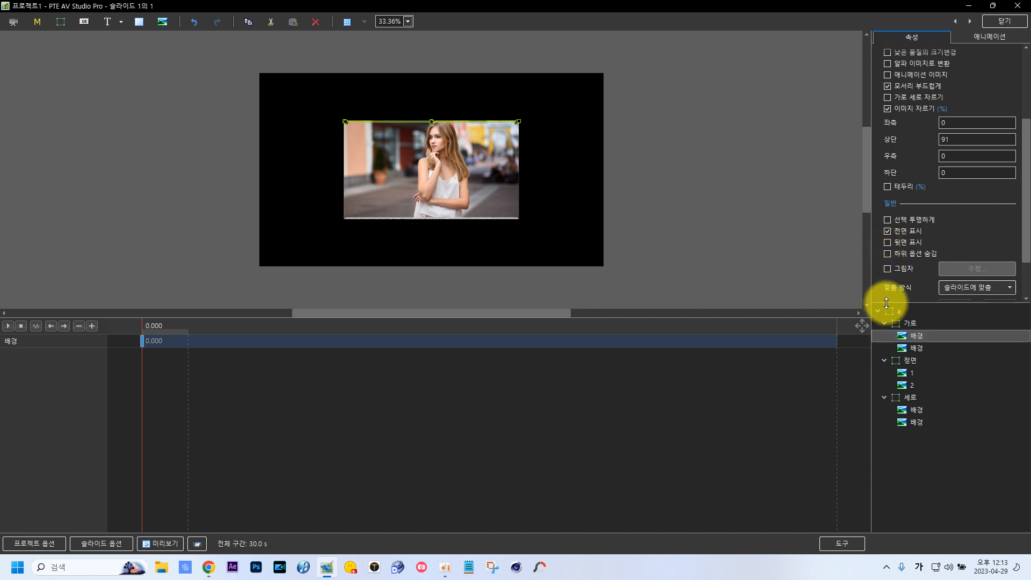
click(913, 374)
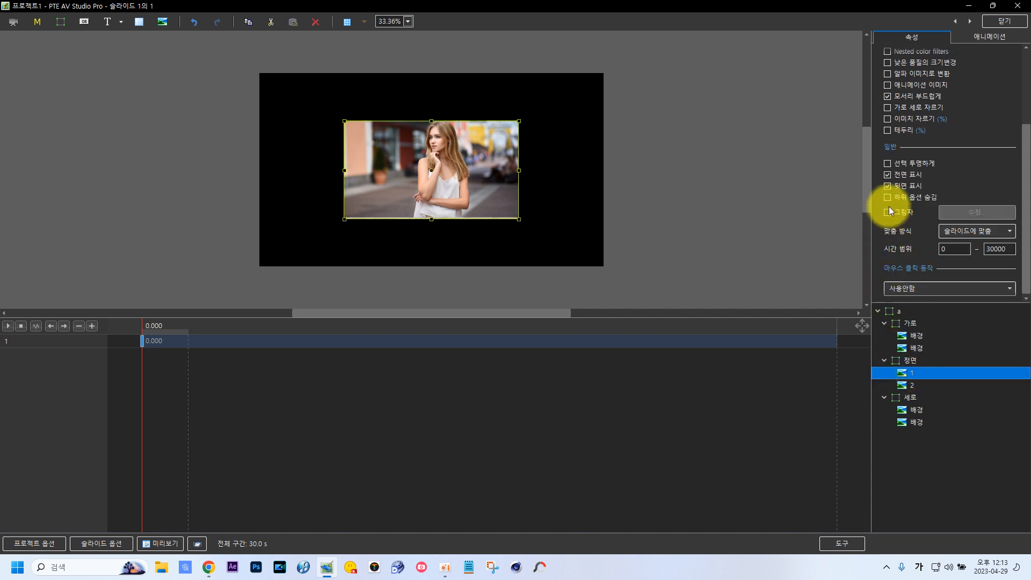
click(887, 184)
click(914, 409)
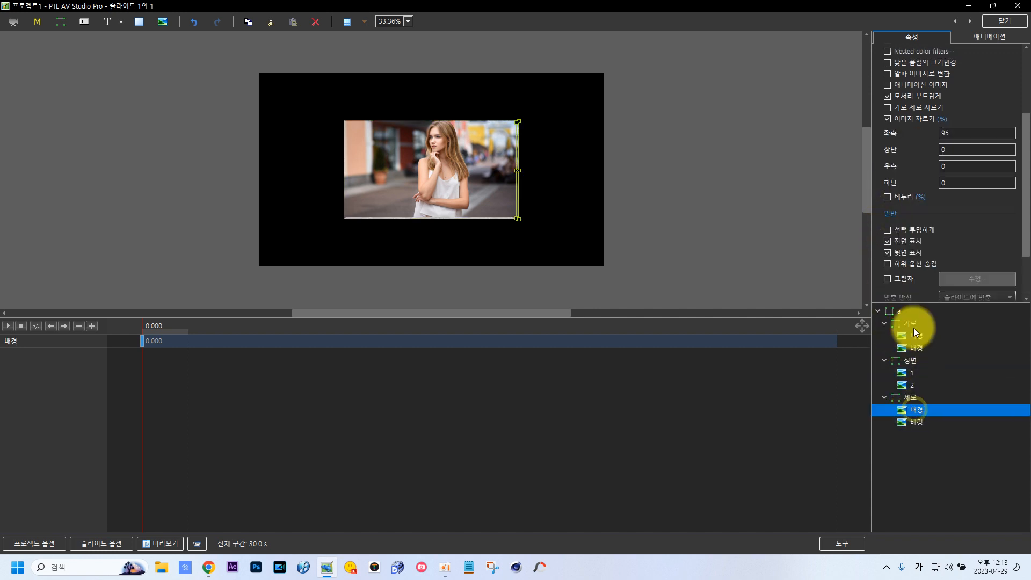
click(886, 252)
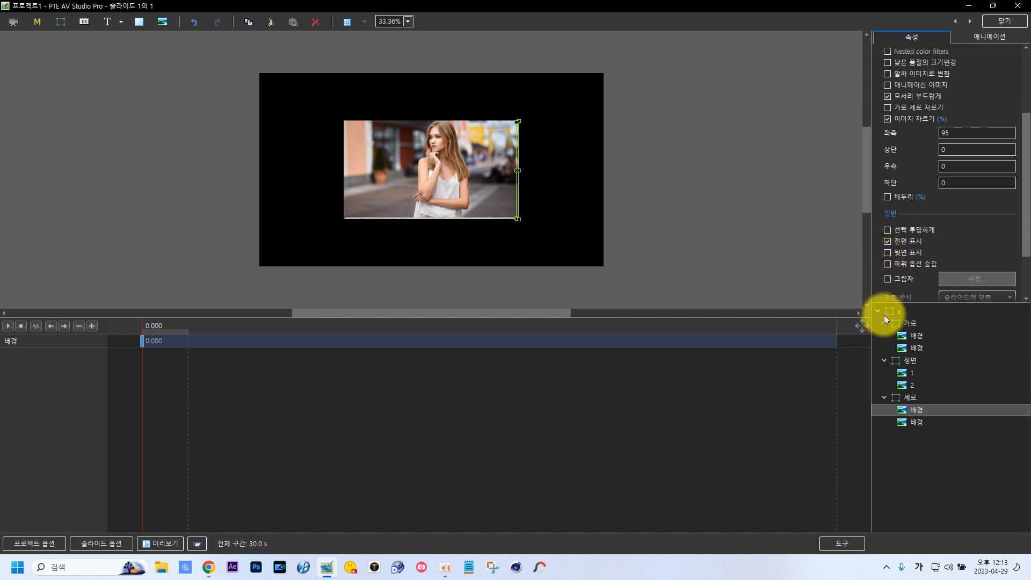
Turn off 전면 표시 for the second 배경 strip in 가로, image 2 in 정면 and the second 배경 strip in 세로.
click(922, 348)
click(887, 241)
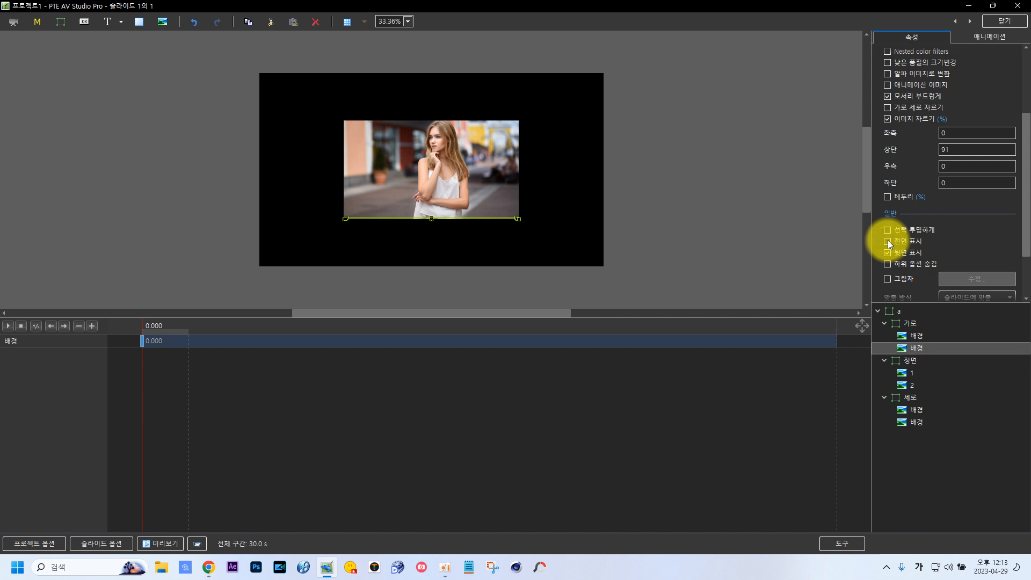
click(913, 387)
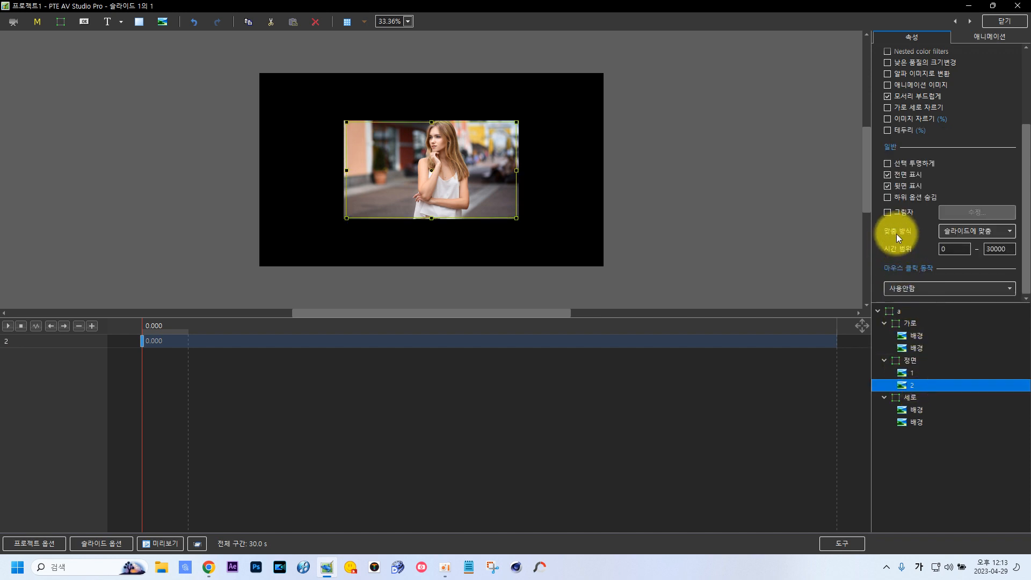
click(886, 174)
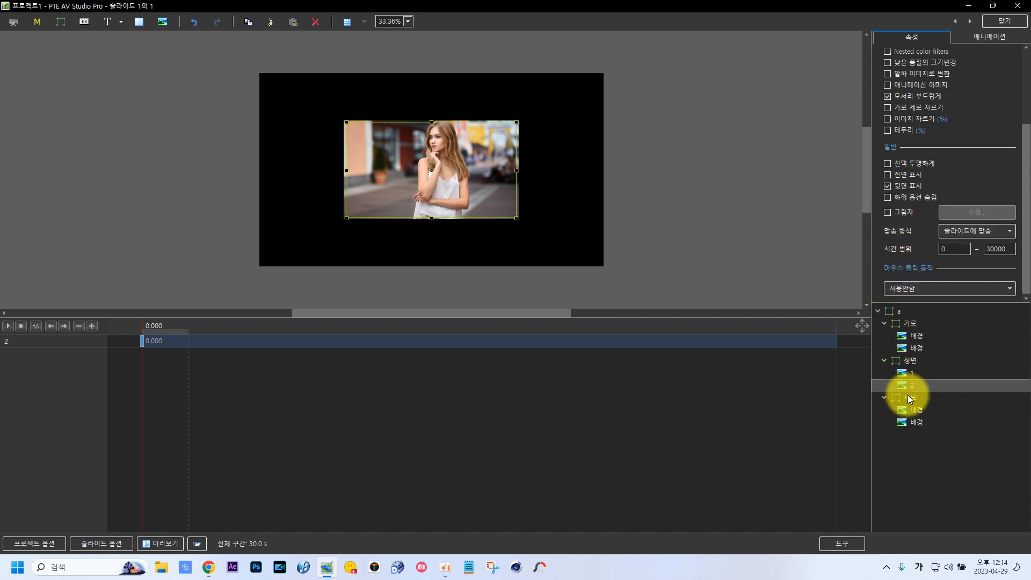
click(915, 420)
click(888, 241)
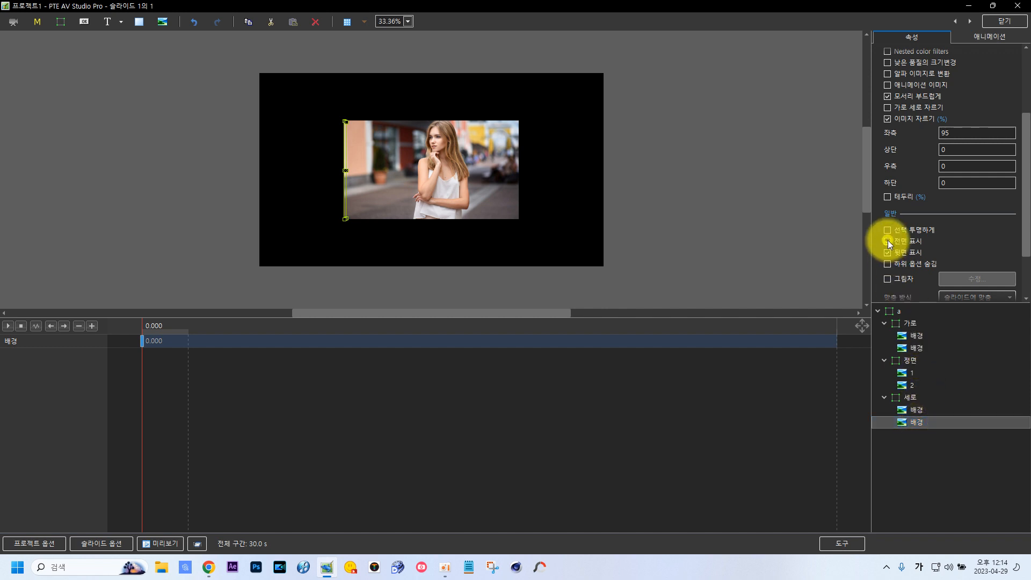
Tilt frame a to Y 28 and X 28 to check the box, and restore its rotation to X 90 and Y 0.
click(899, 312)
click(994, 37)
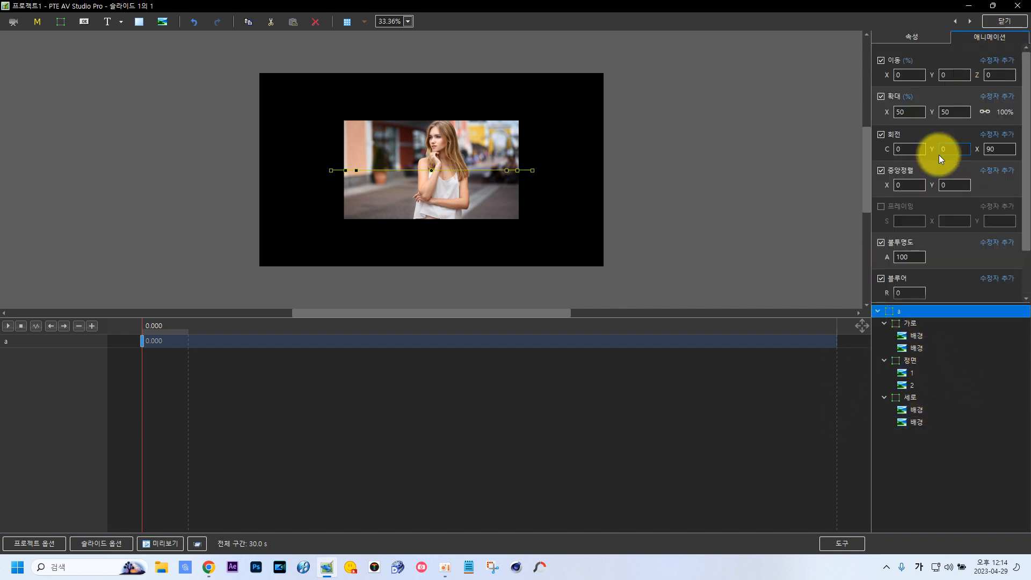
mouse_move(938, 155)
mouse_down()
mouse_move(920, 146)
mouse_move(881, 161)
mouse_move(985, 157)
mouse_move(893, 156)
mouse_move(951, 164)
mouse_move(911, 165)
mouse_move(943, 169)
mouse_up()
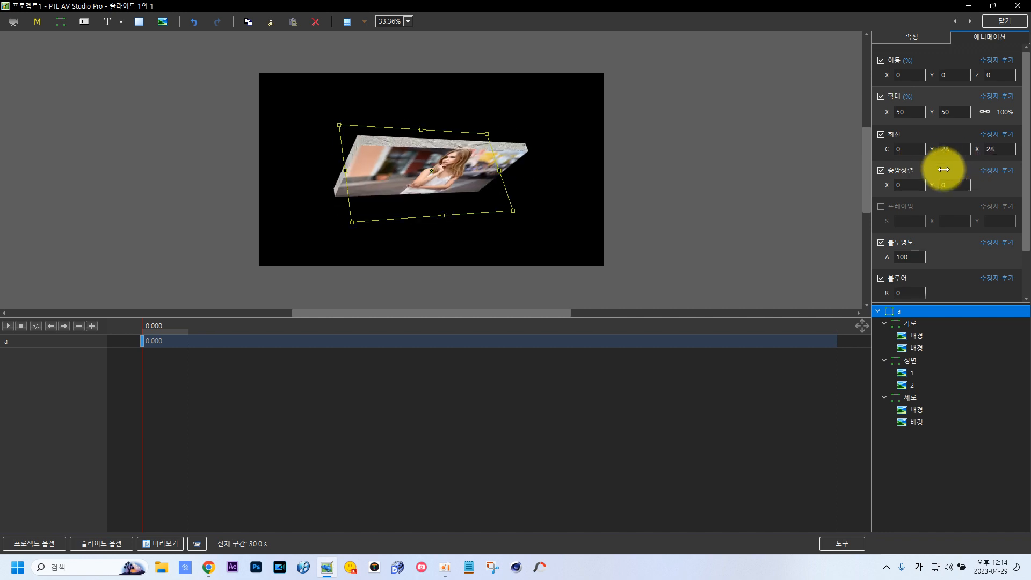
double_click(1000, 149)
text(90)
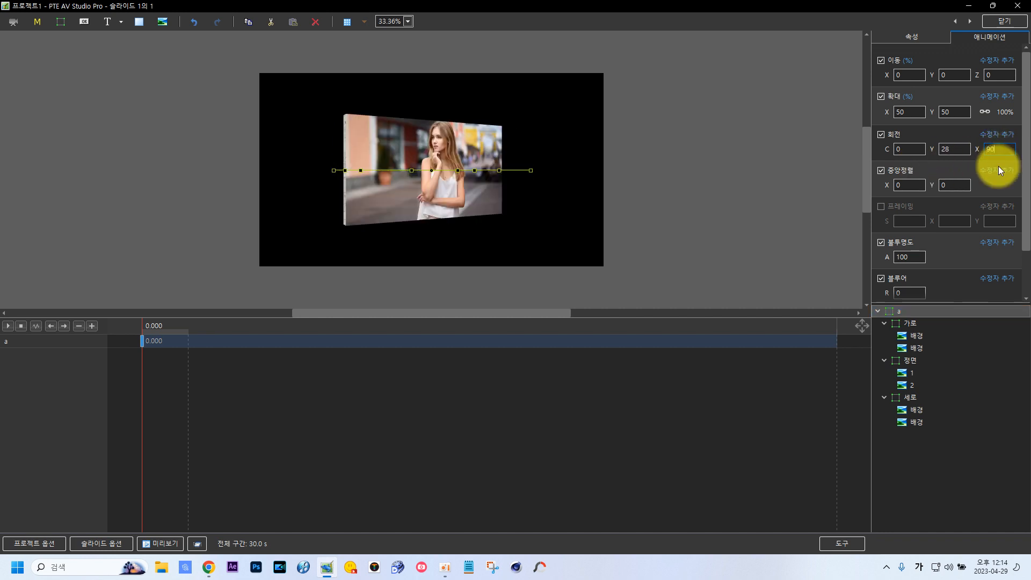
double_click(949, 149)
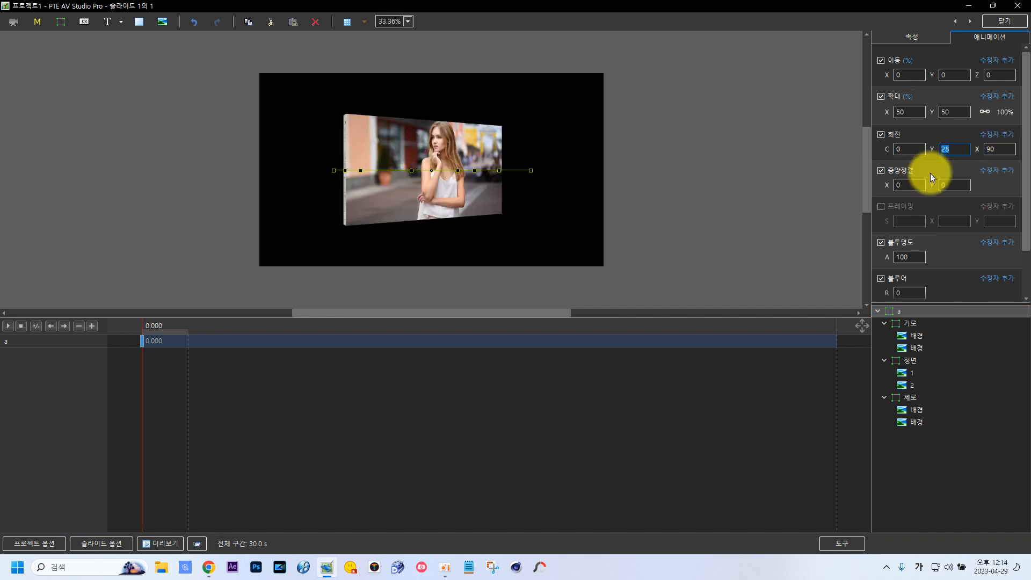
text(0)
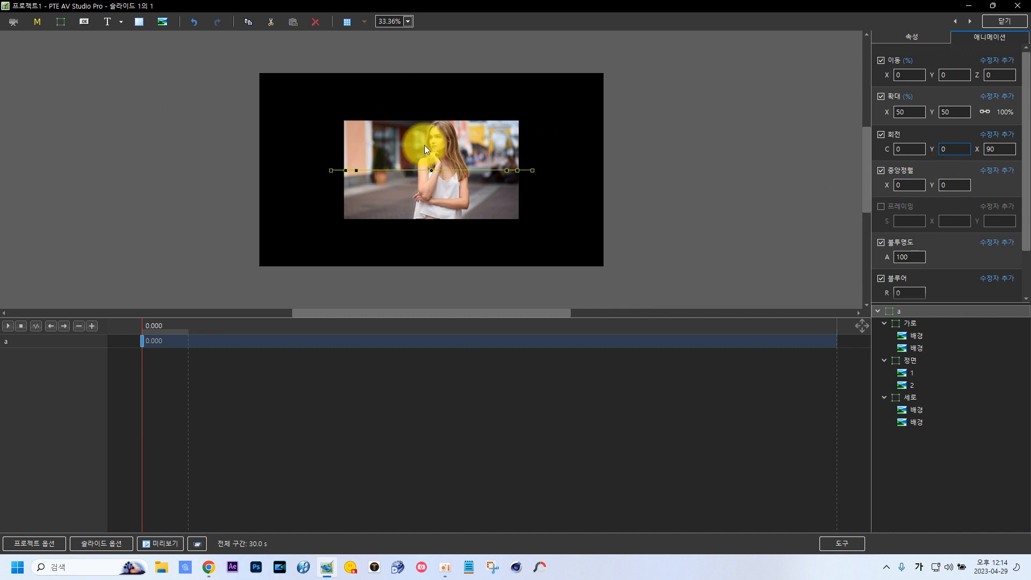
Scale frame a to 30% in X and Y, and collapse it in the object list.
double_click(907, 111)
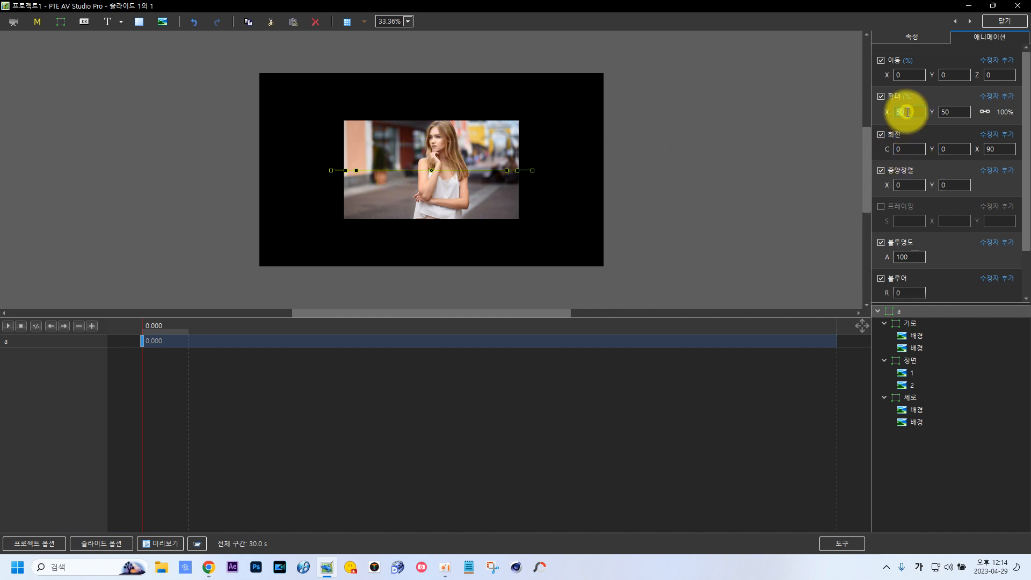
key(BackSpace)
text(30)
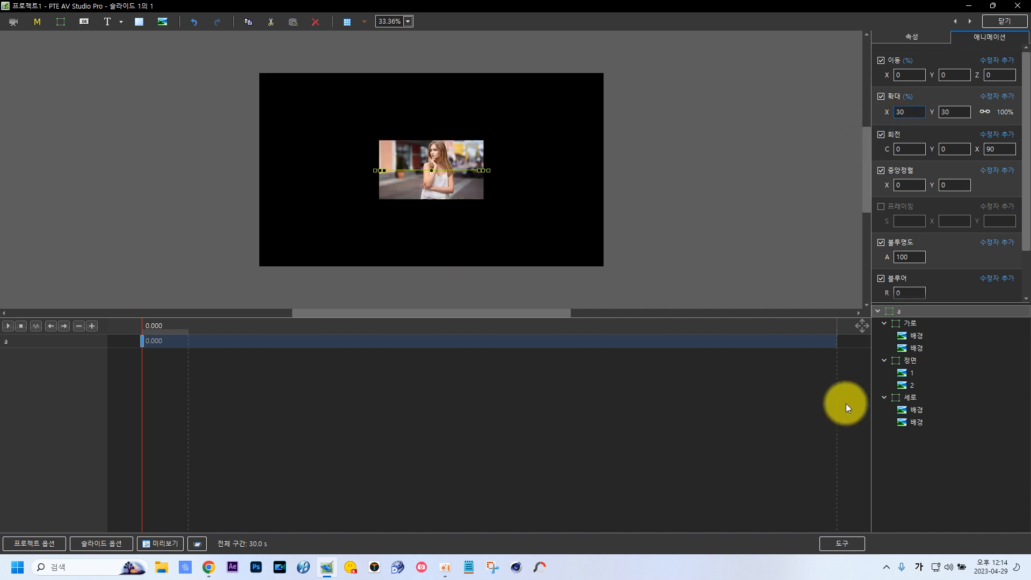
click(877, 311)
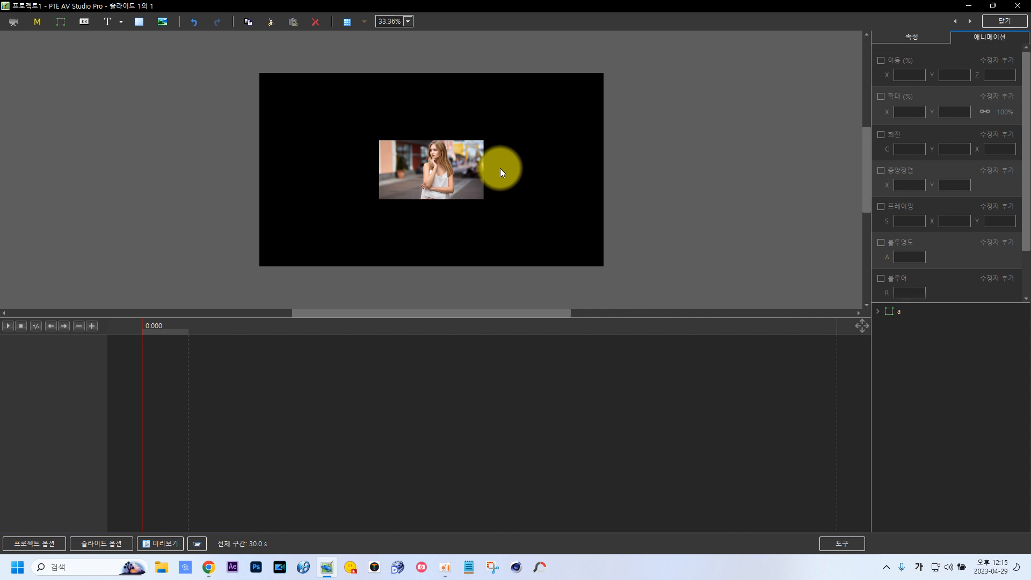
Add a new frame to the slide and name it main.
click(55, 23)
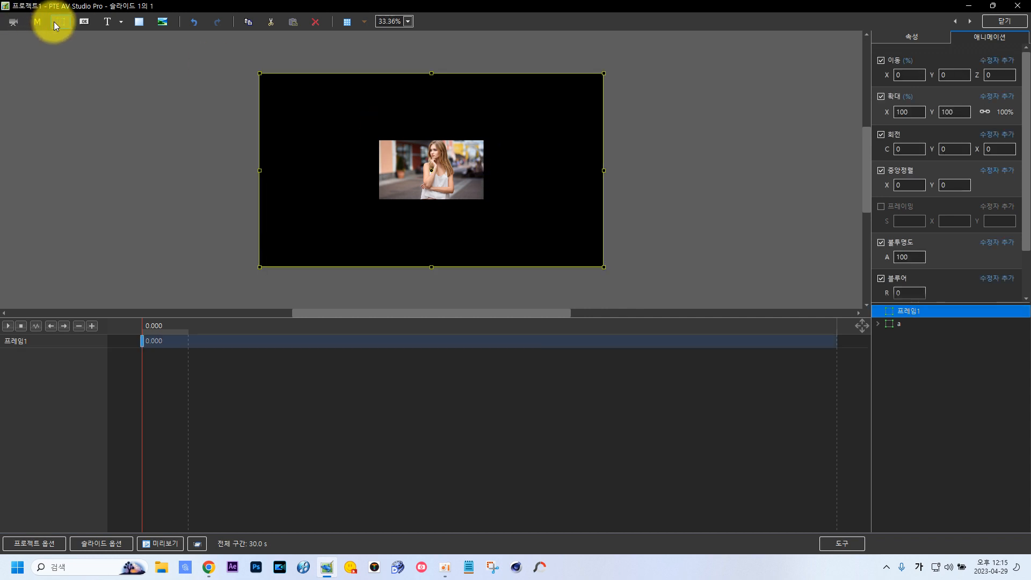
click(911, 36)
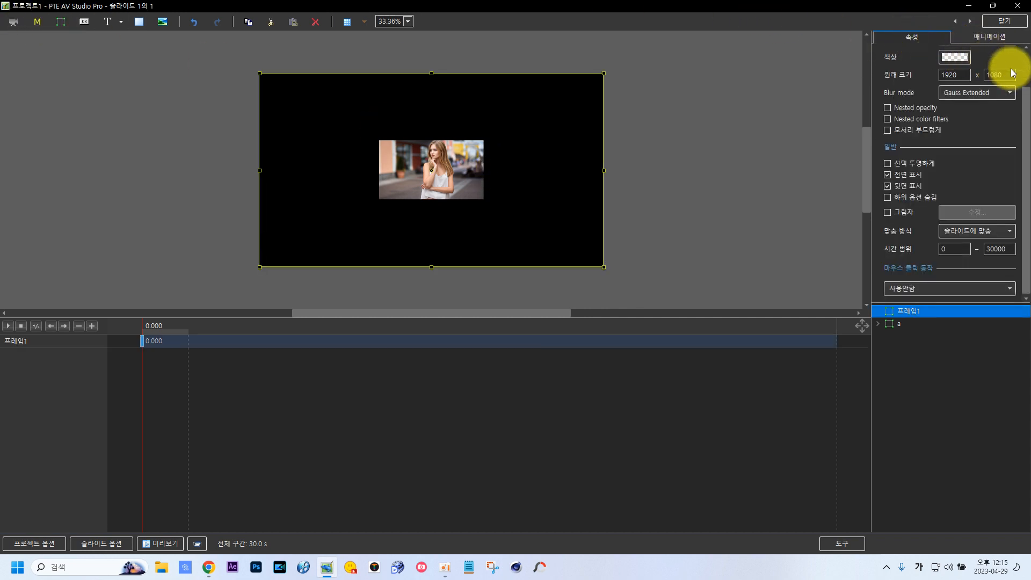
scroll(1003, 92, up, 2)
double_click(957, 69)
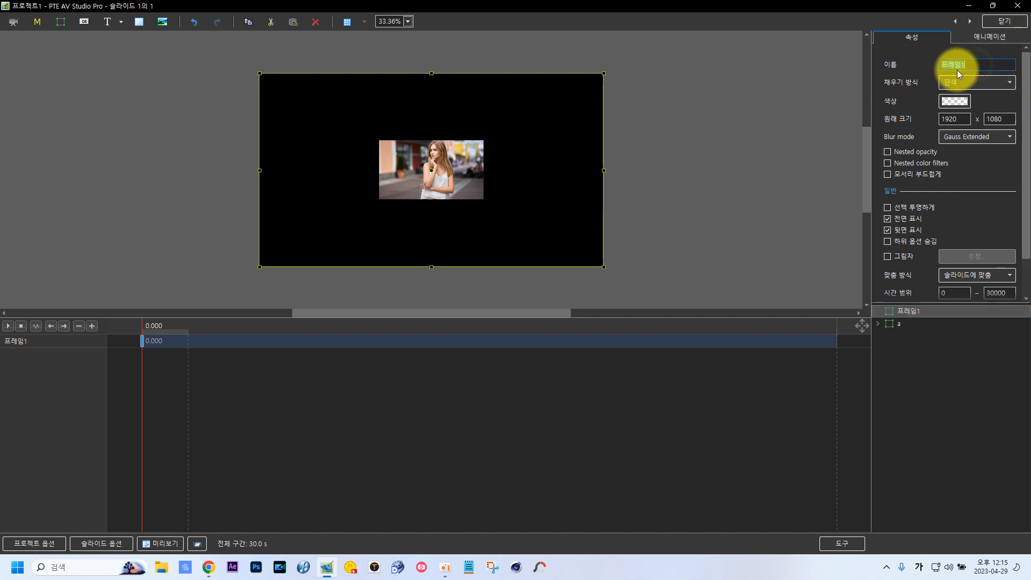
key(BackSpace)
text(ㅡ)
key(Hangul)
Cut frame a with its contents and paste it inside the main frame.
click(893, 324)
right_click(893, 323)
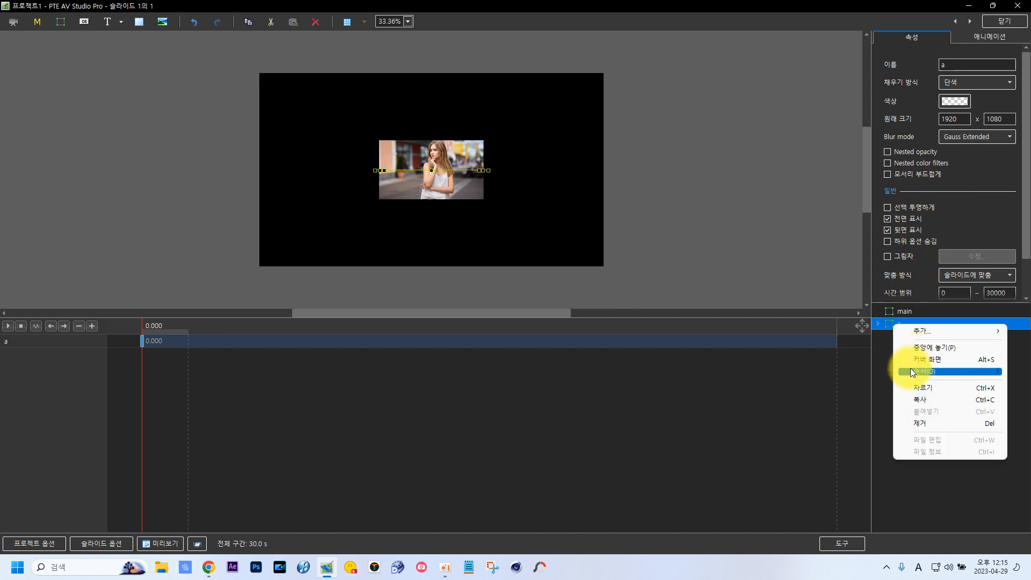
click(916, 399)
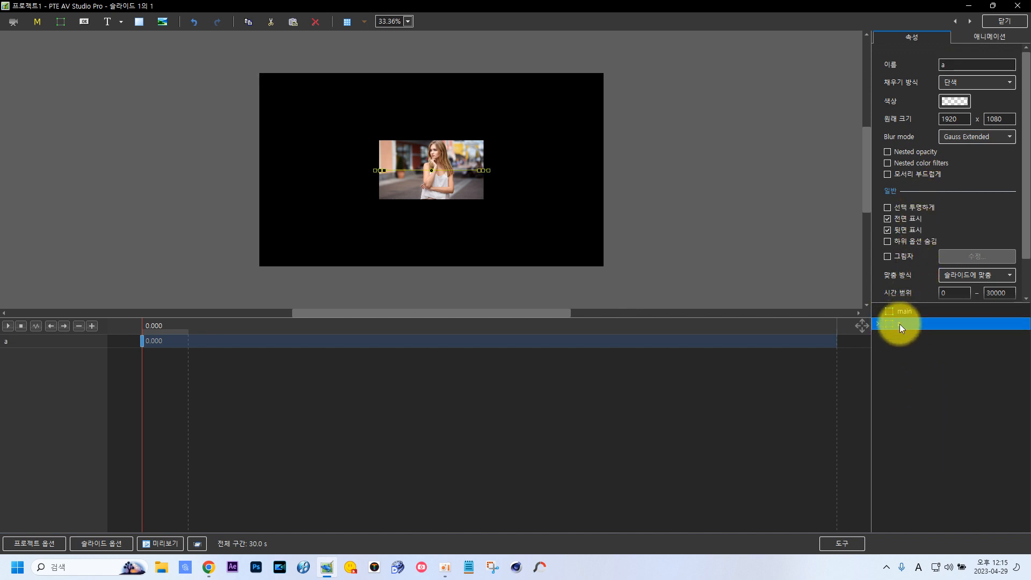
right_click(899, 324)
click(923, 387)
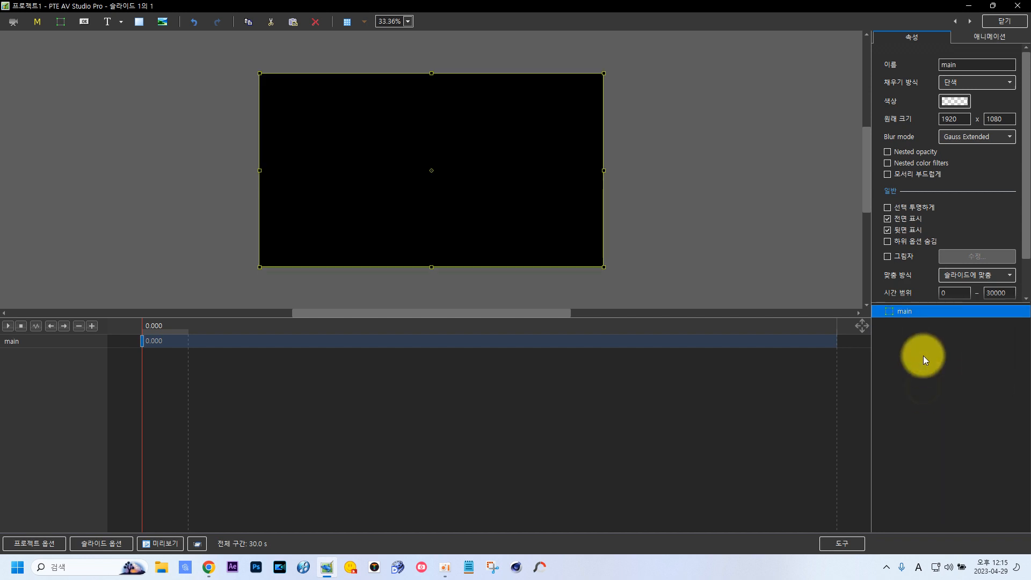
right_click(909, 310)
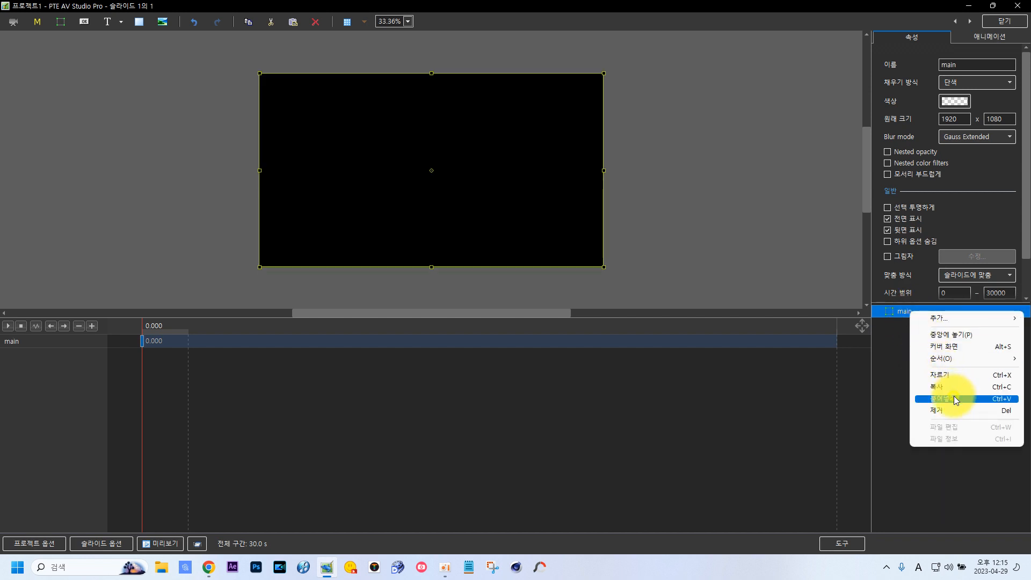
click(953, 395)
Paste a second copy of frame a into the main frame.
click(909, 311)
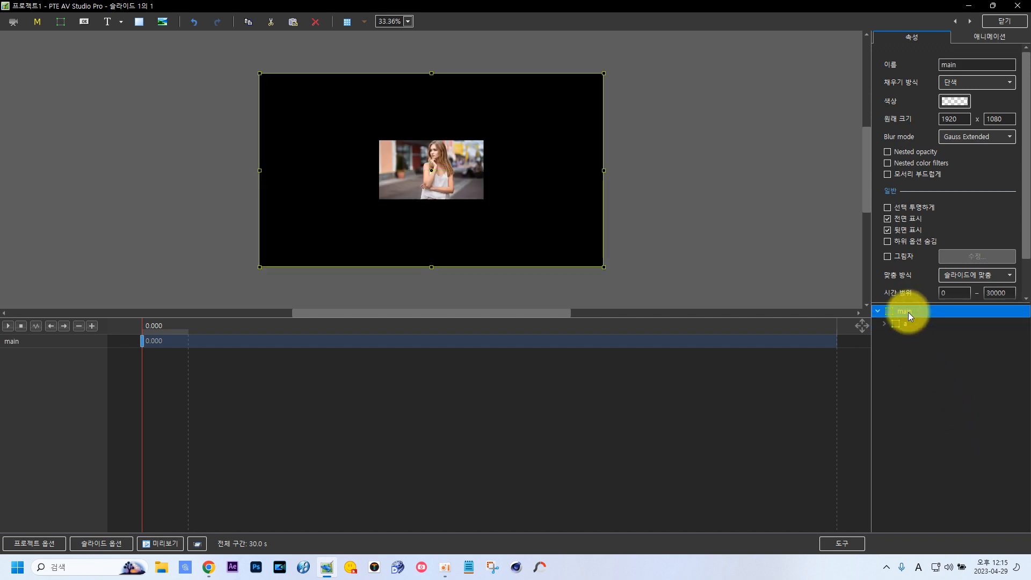
right_click(908, 311)
click(946, 404)
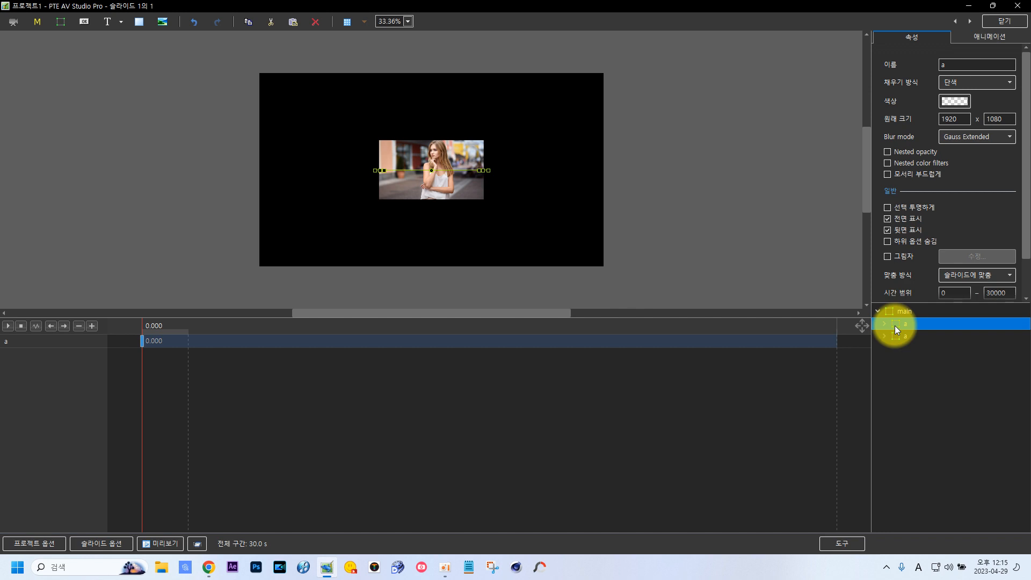
Paste four more copies of frame a into the main frame, making six in all.
click(903, 312)
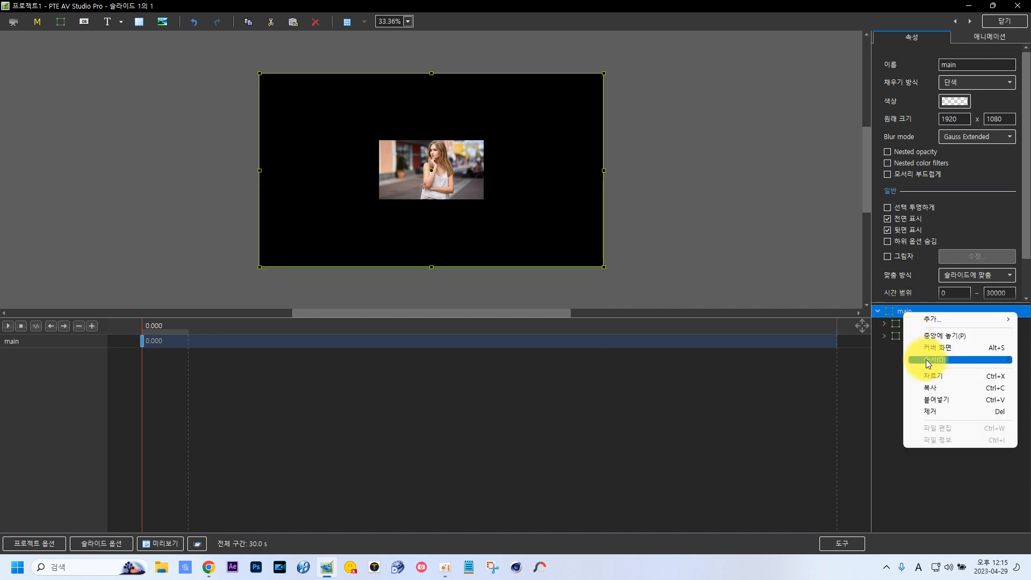
click(935, 397)
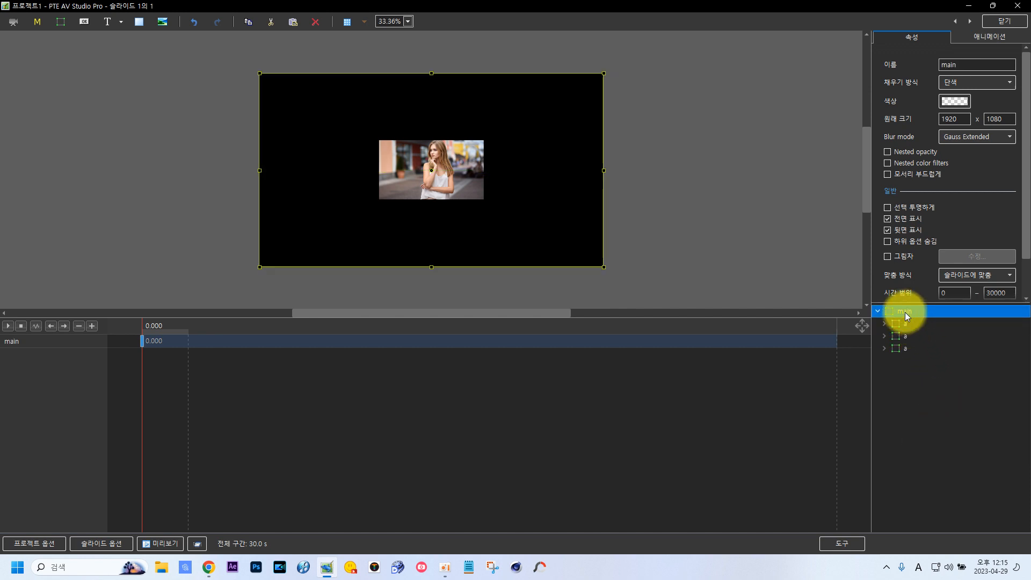
right_click(904, 311)
click(936, 401)
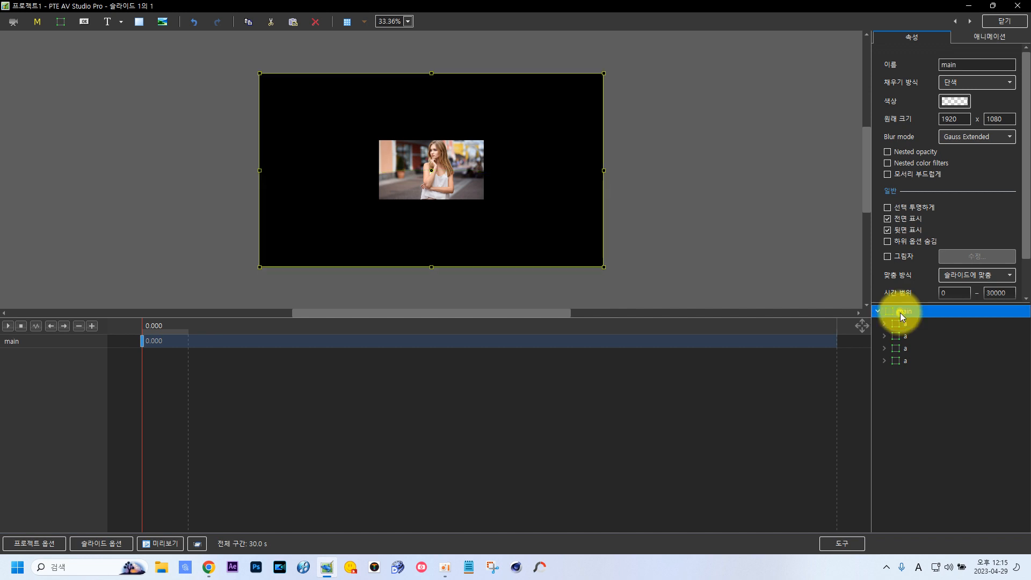
right_click(901, 313)
click(932, 398)
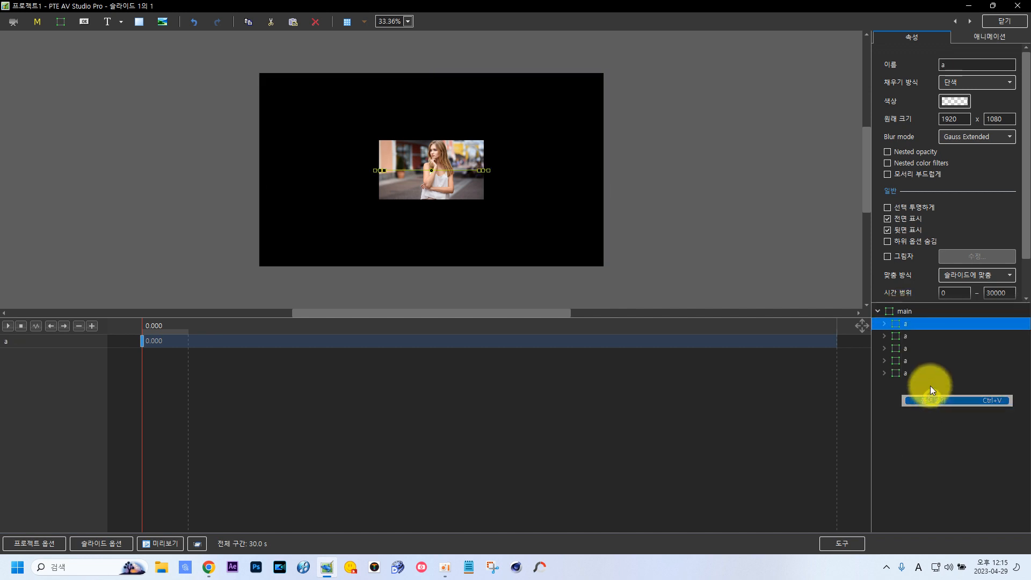
right_click(904, 313)
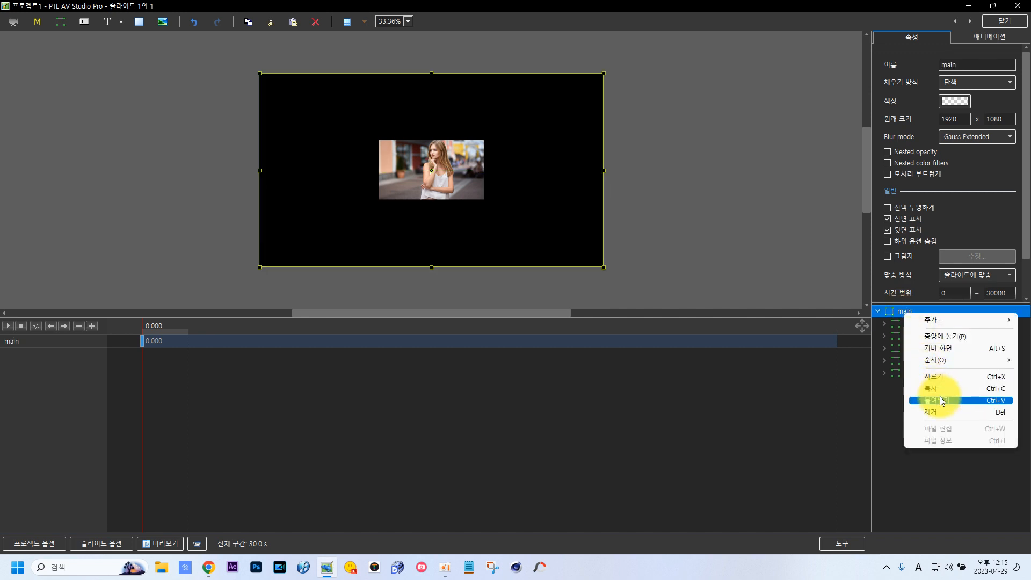
click(940, 398)
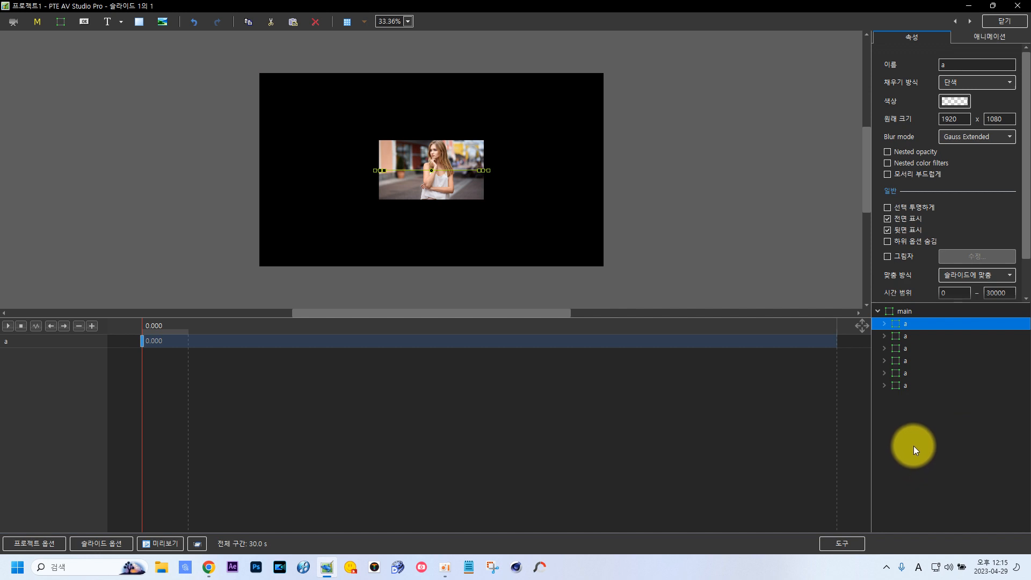
Rename the second and third copies of frame a inside main to b and c.
click(904, 337)
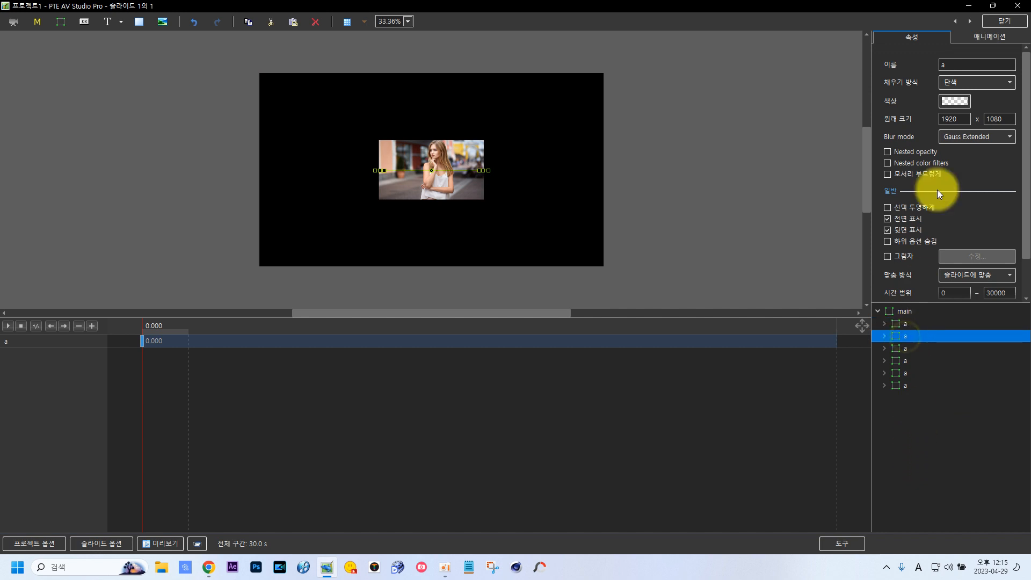
click(944, 64)
text(b)
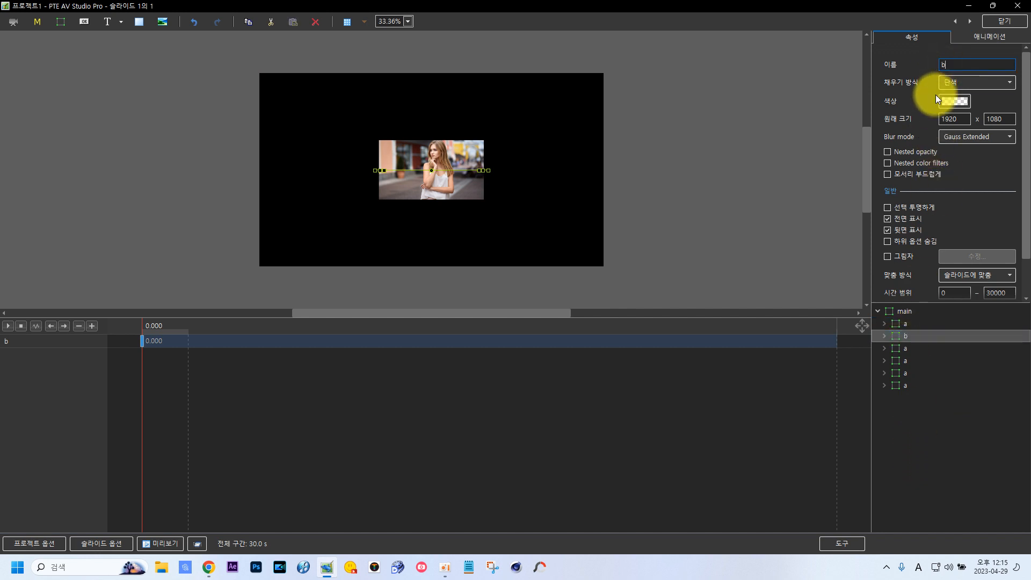
click(907, 350)
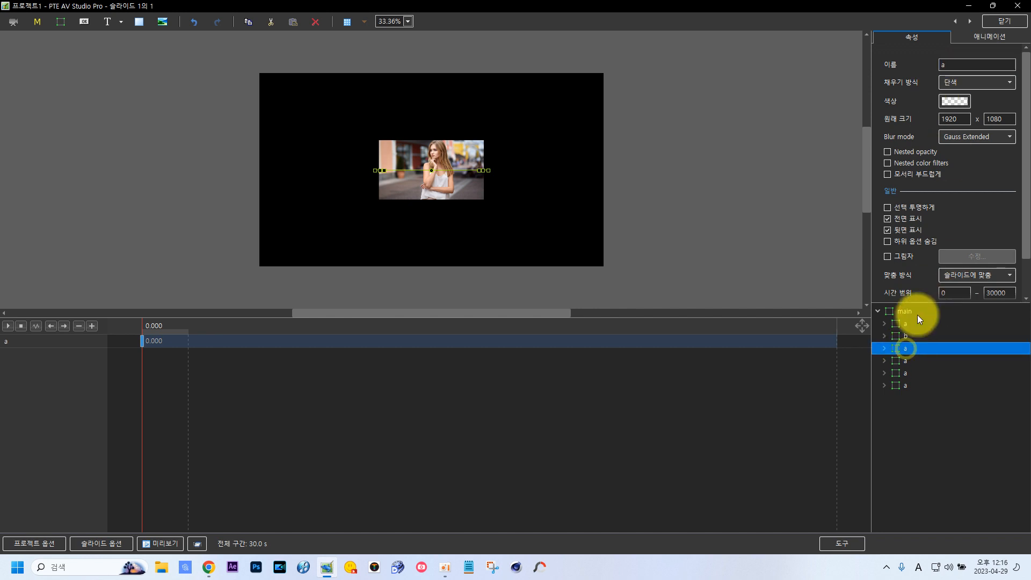
click(951, 66)
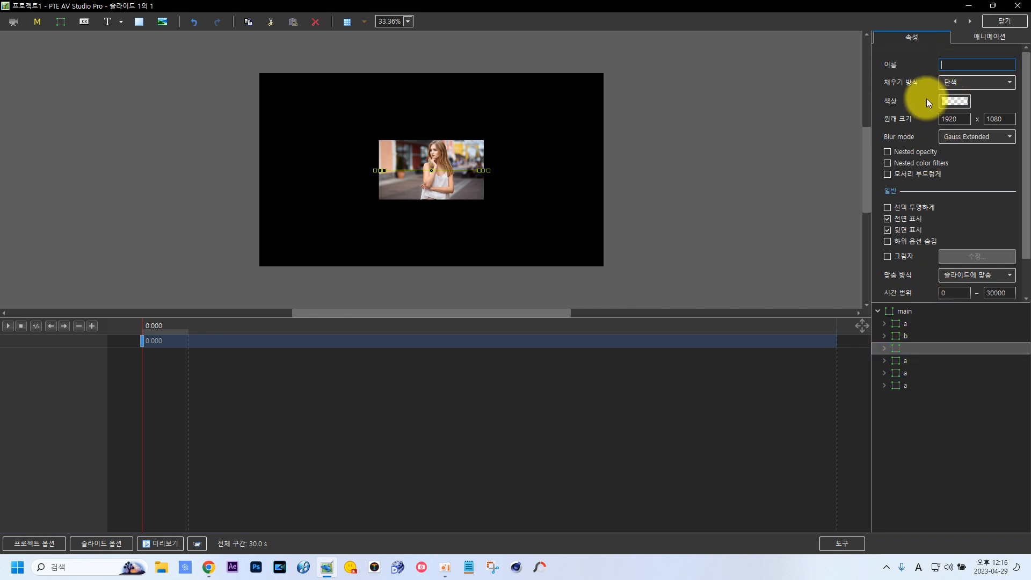
Rename the remaining three copies of frame a inside main to d, e and f.
click(898, 361)
click(950, 65)
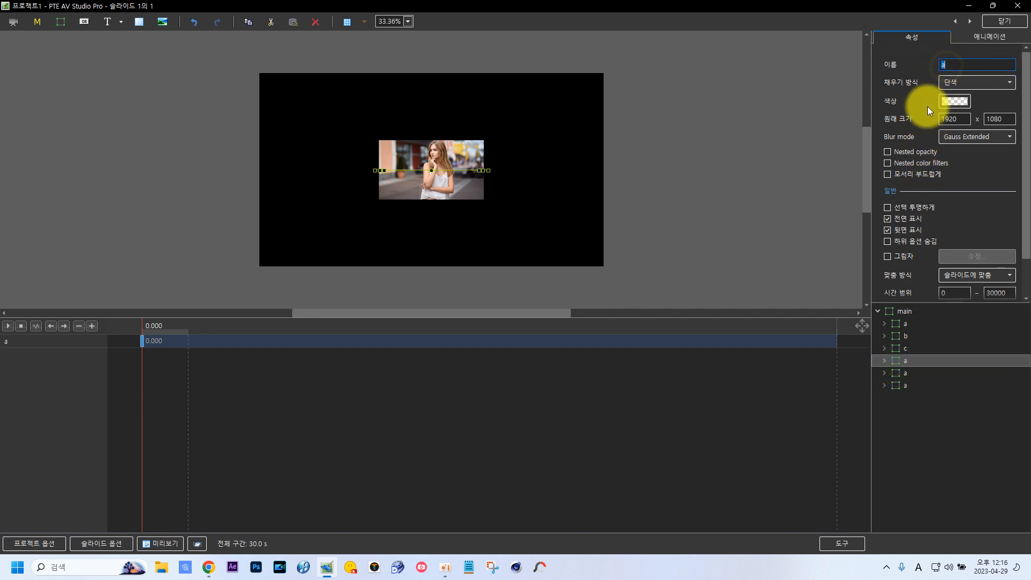
key(BackSpace)
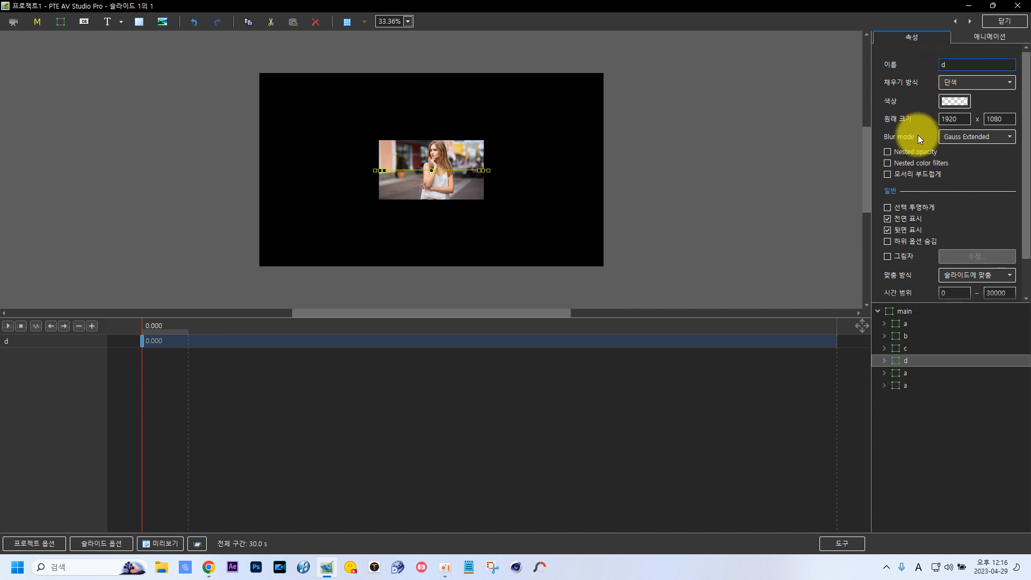
text(d)
click(906, 374)
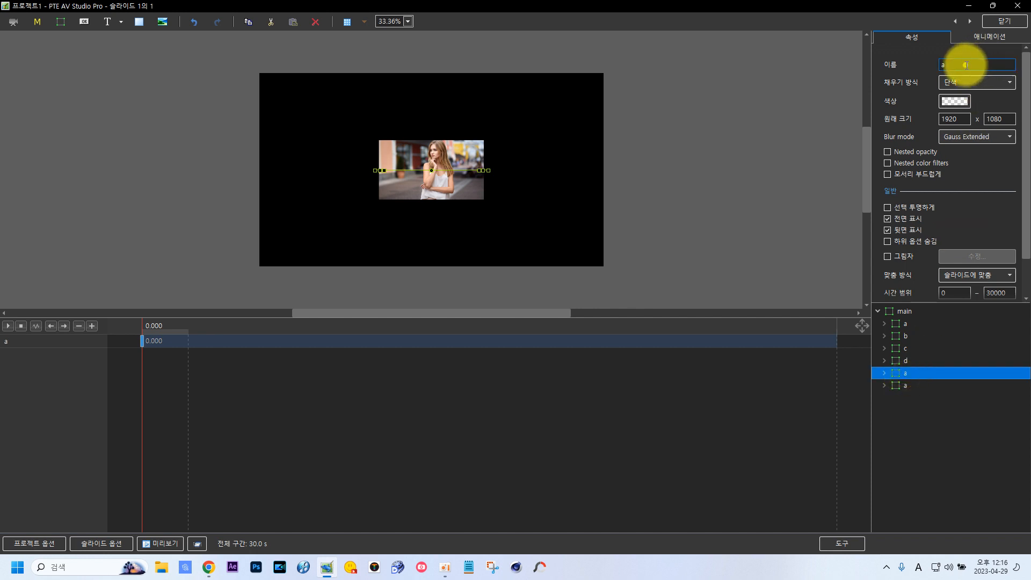
click(958, 65)
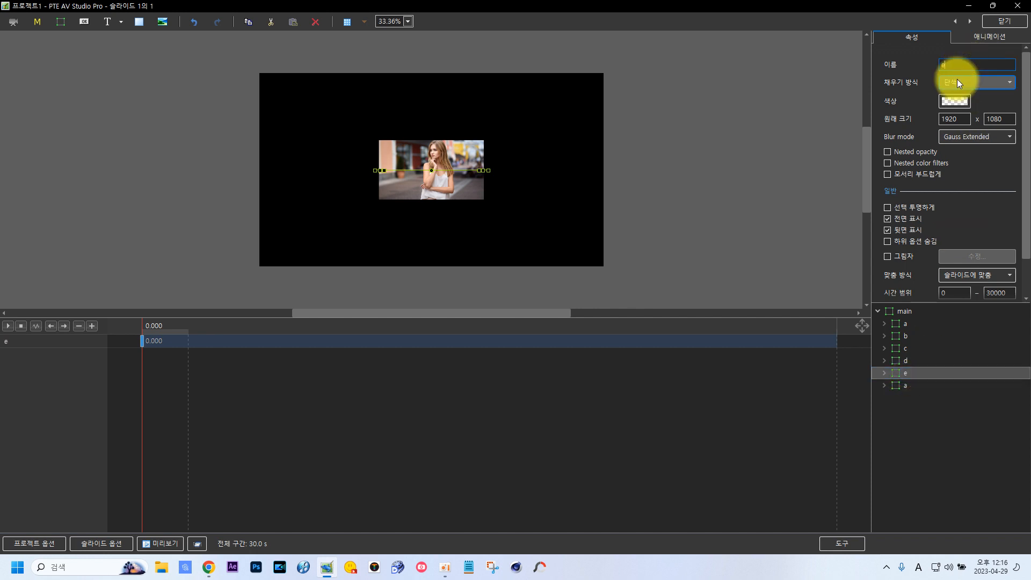
click(904, 384)
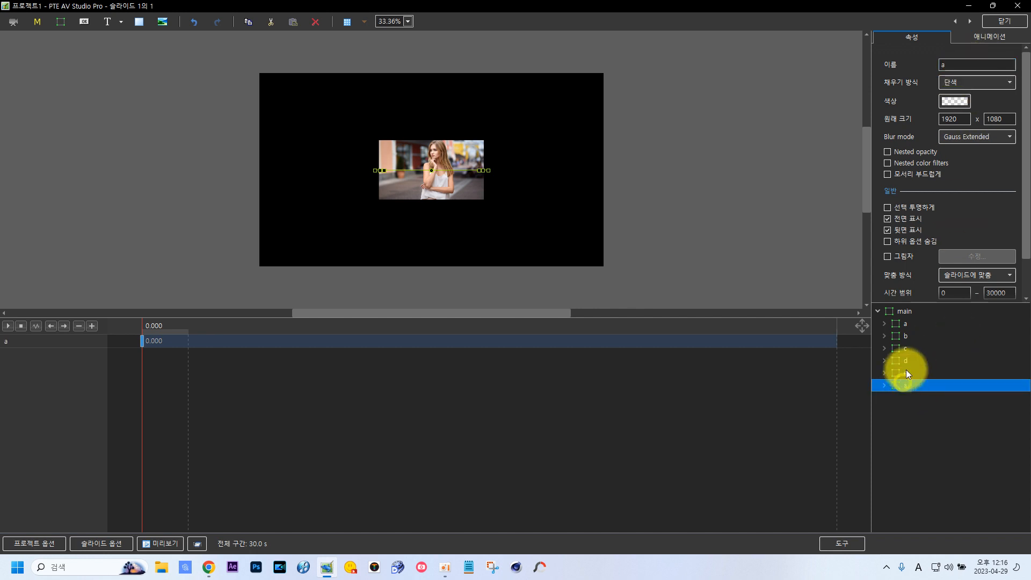
click(947, 65)
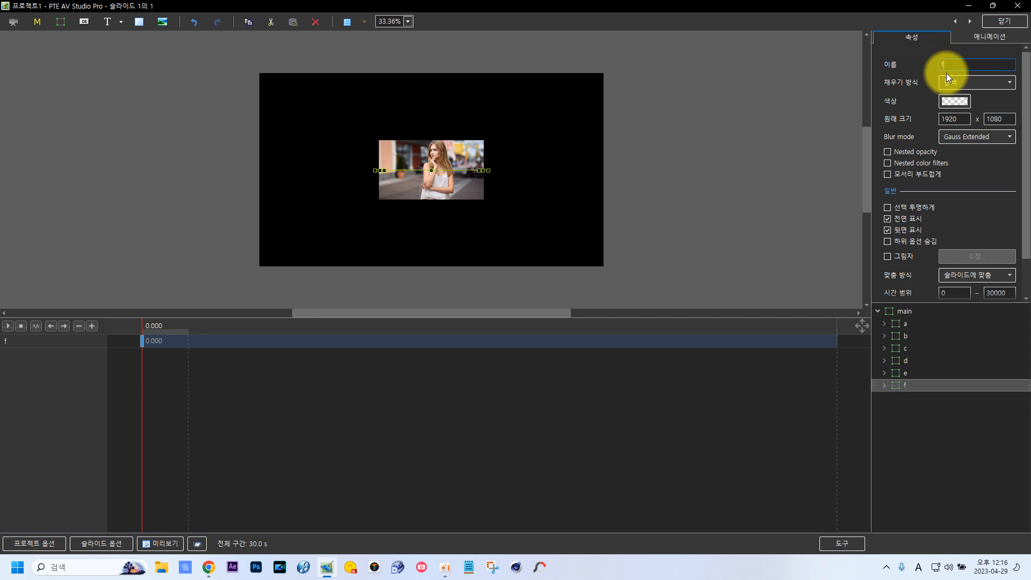
In frame b, replace pictures 1 and 2 of the 정면 frame with images 3 and 4, and collapse b.
click(883, 336)
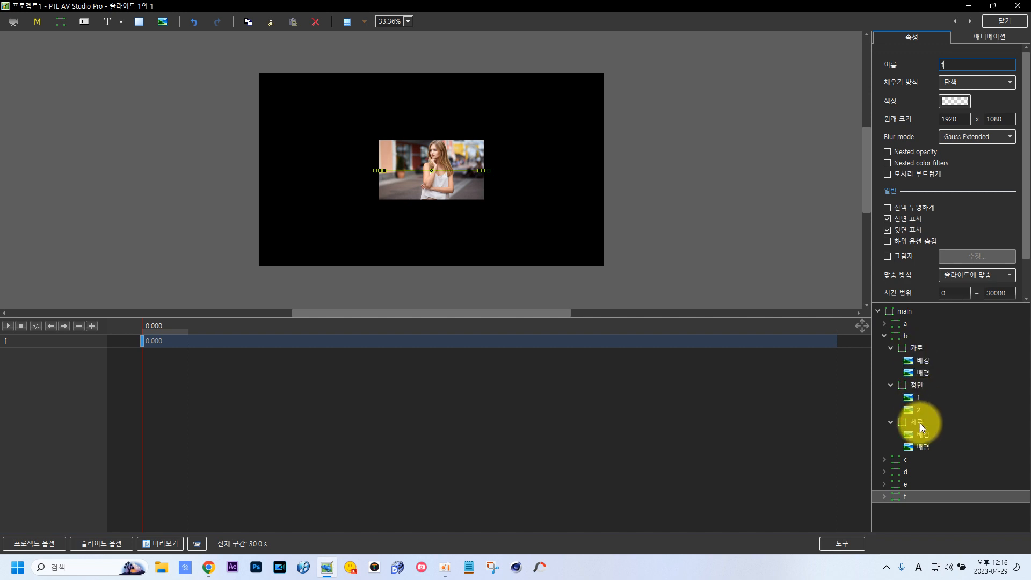
click(917, 398)
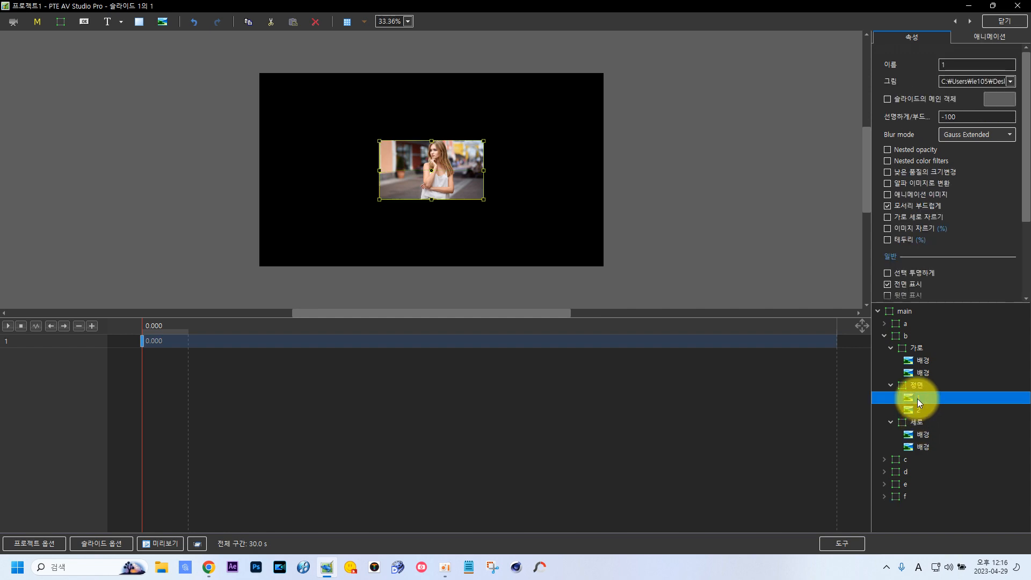
click(1010, 81)
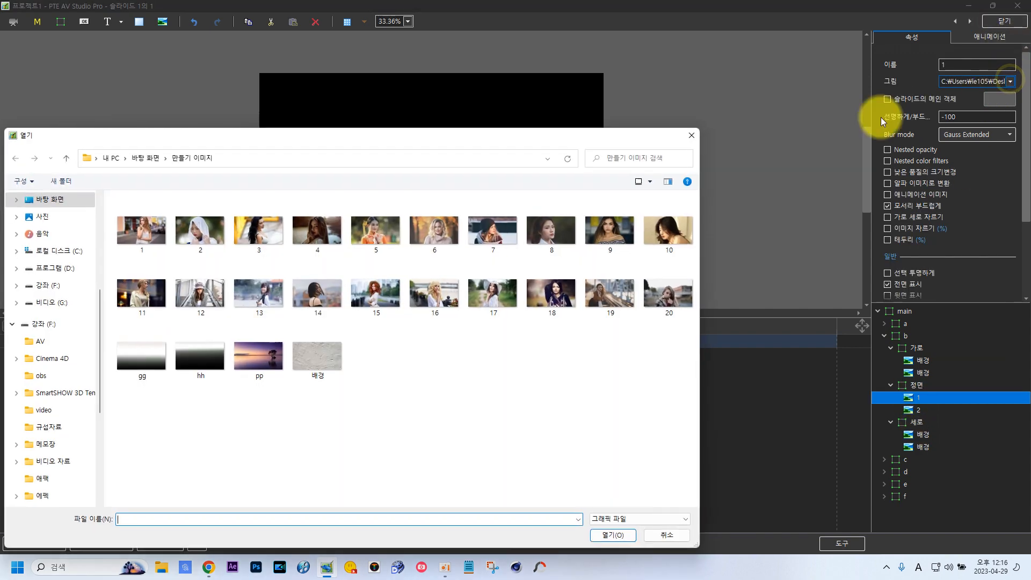
double_click(258, 233)
click(914, 408)
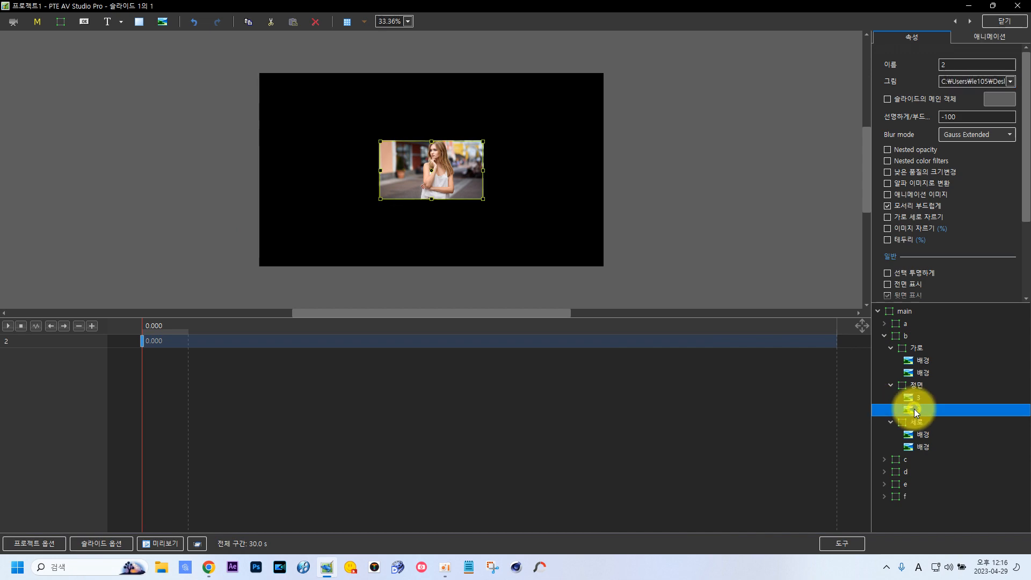
click(1010, 81)
double_click(322, 231)
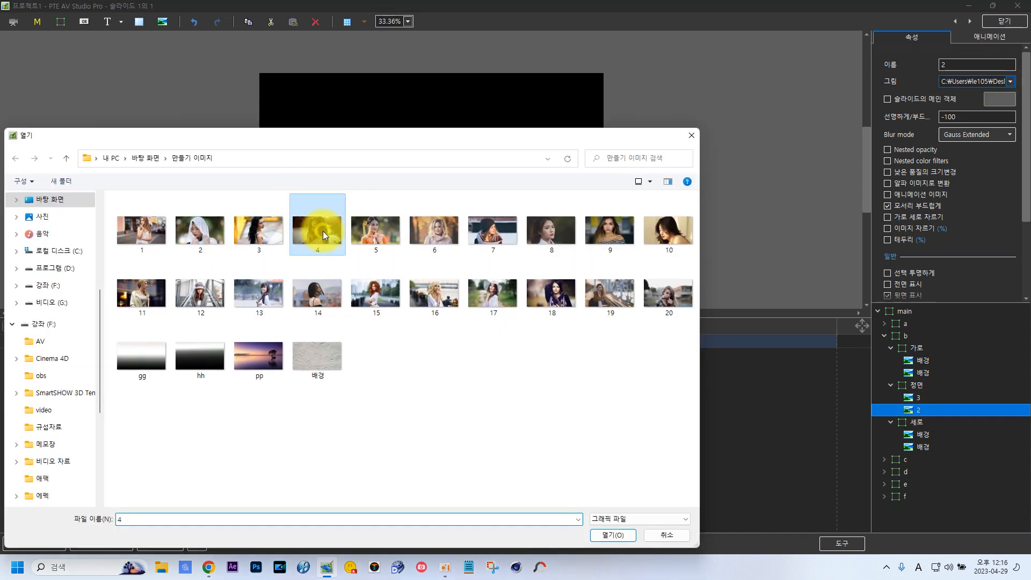
click(884, 336)
In frame c, replace pictures 1 and 2 of the 정면 frame with images 5 and 6, and collapse c.
click(885, 348)
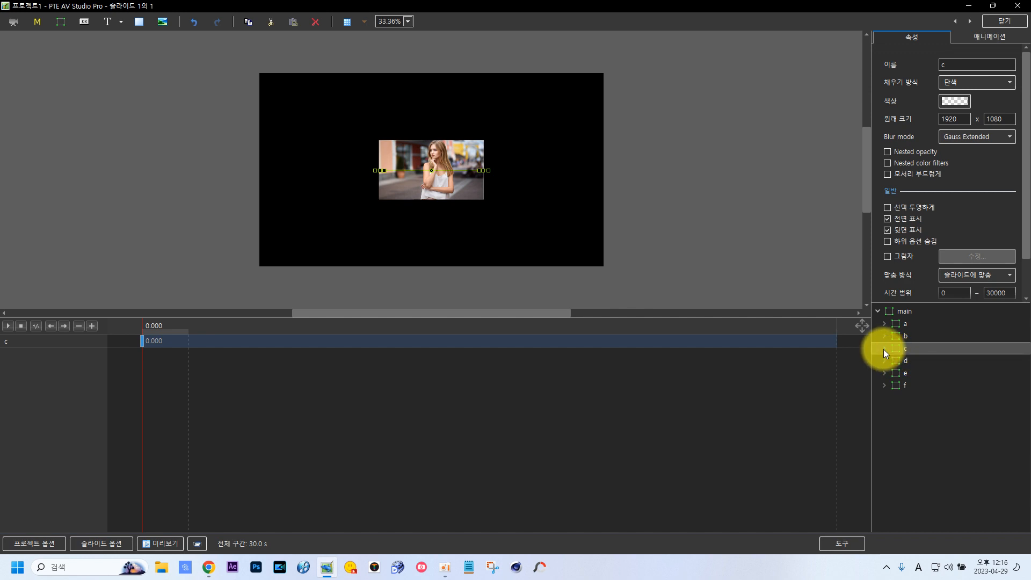
click(884, 349)
click(910, 409)
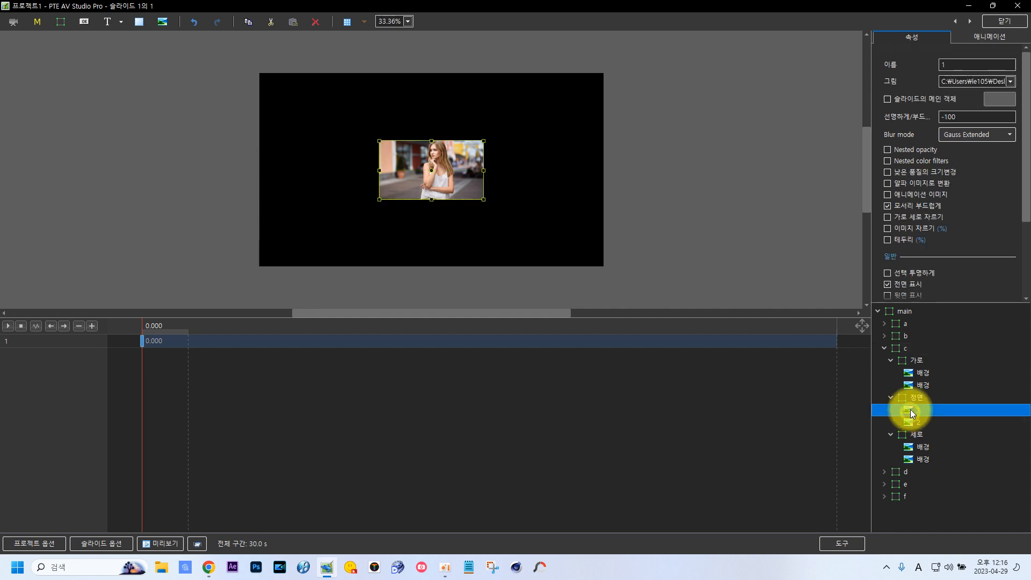
click(1009, 81)
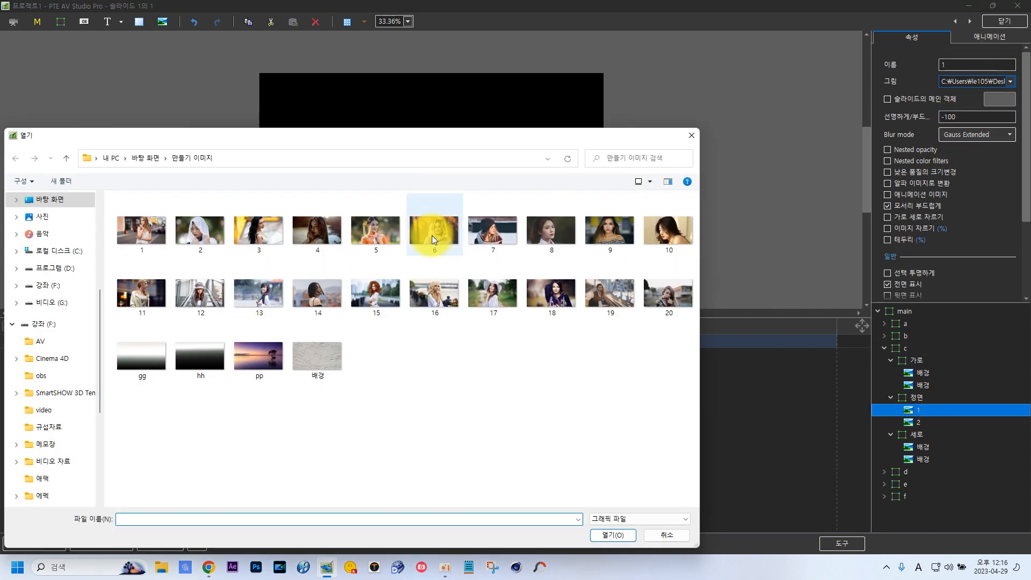
double_click(388, 237)
click(919, 421)
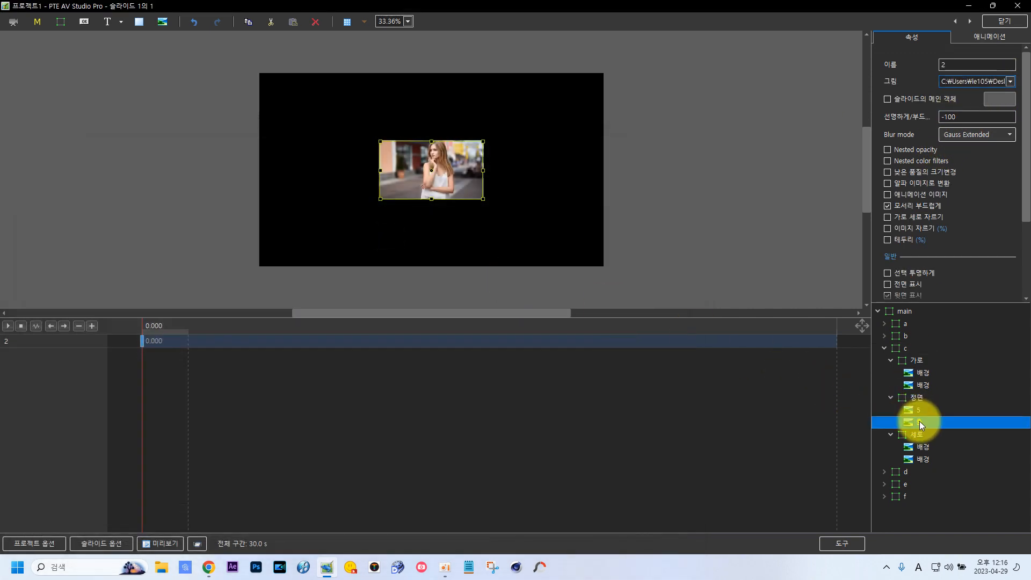
click(1009, 82)
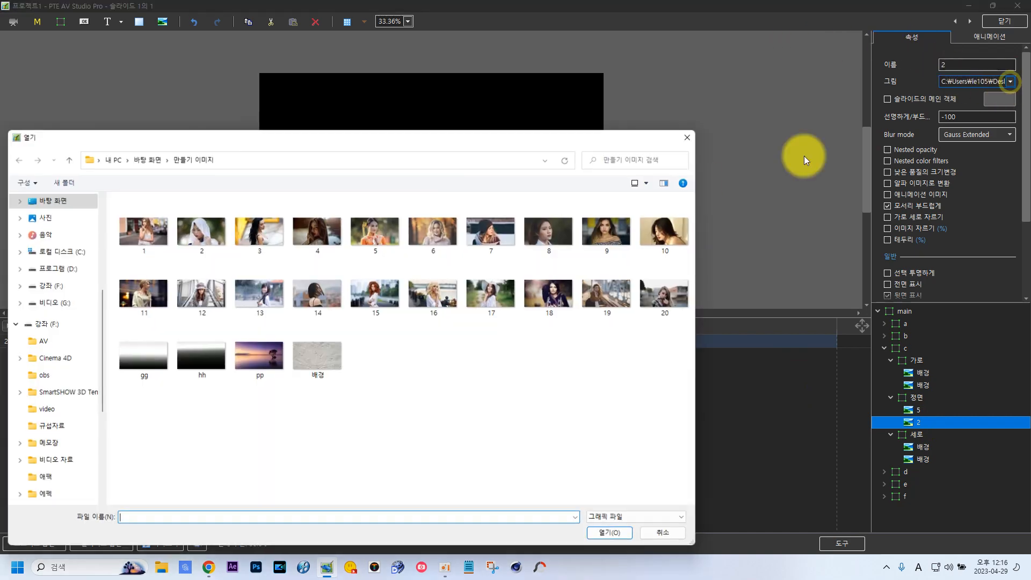
double_click(440, 226)
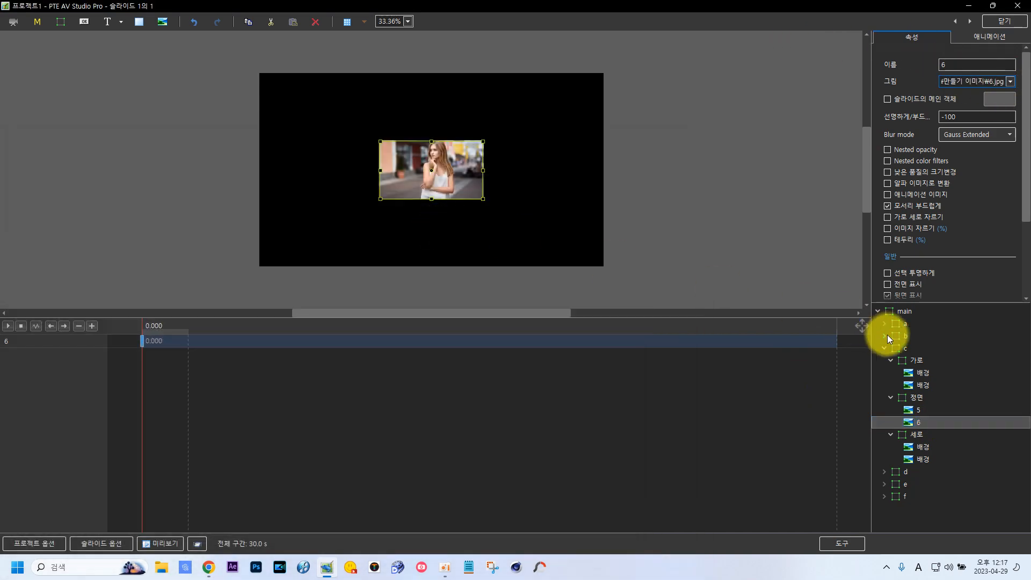
click(883, 349)
In frame d, replace pictures 1 and 2 of the 정면 frame with images 7 and 8, and collapse d.
click(884, 360)
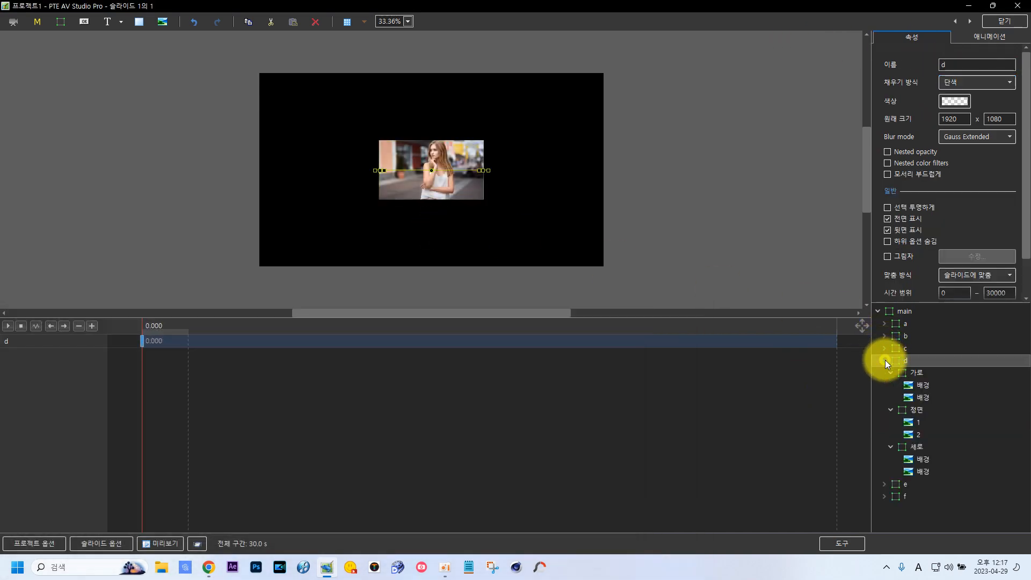
click(910, 423)
click(1009, 83)
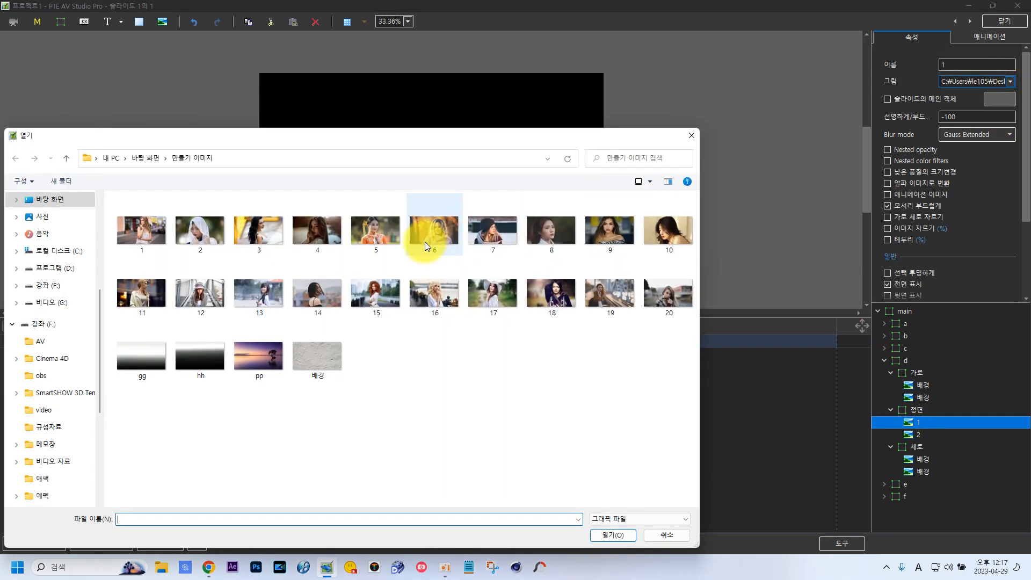
click(481, 234)
double_click(481, 233)
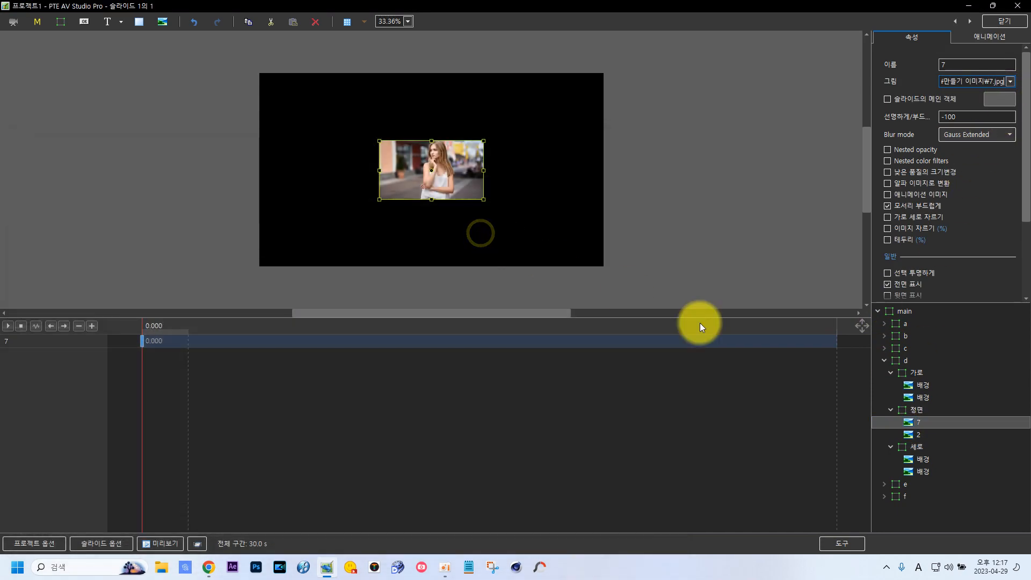
click(918, 434)
click(1009, 83)
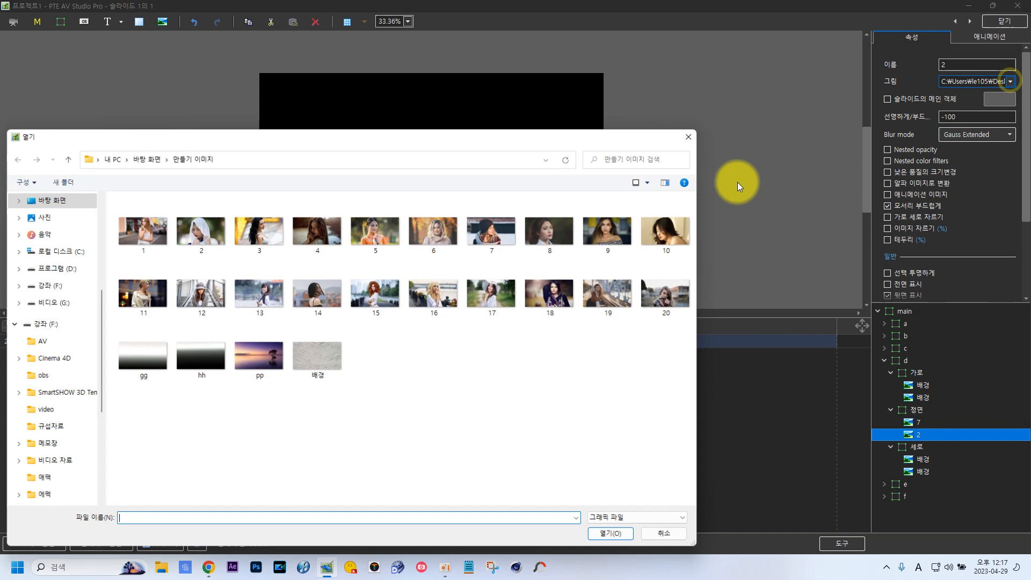
click(534, 228)
double_click(533, 228)
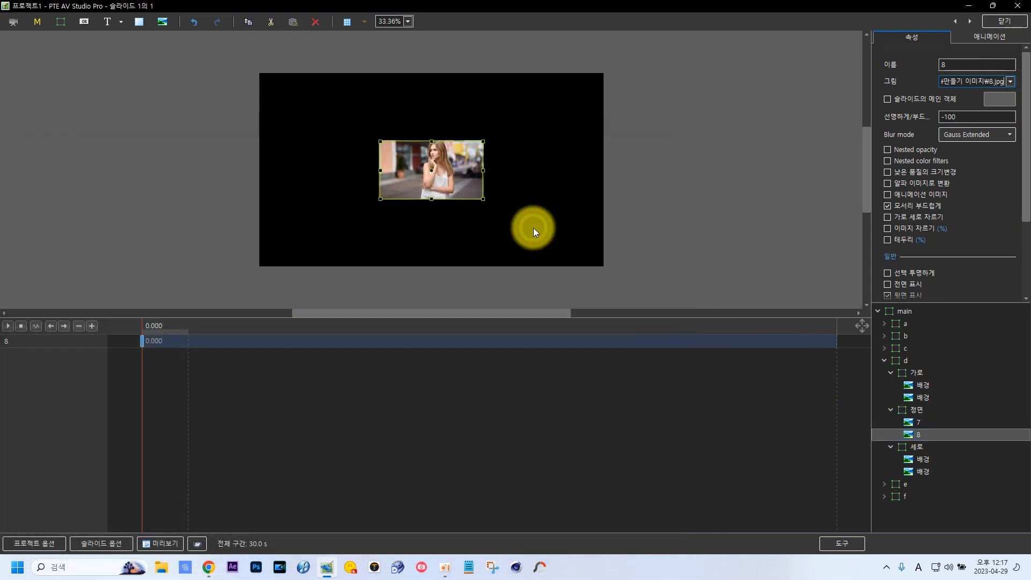
click(883, 360)
In frame e, replace pictures 1 and 2 of the 정면 frame with images 9 and 10, and collapse e.
click(885, 374)
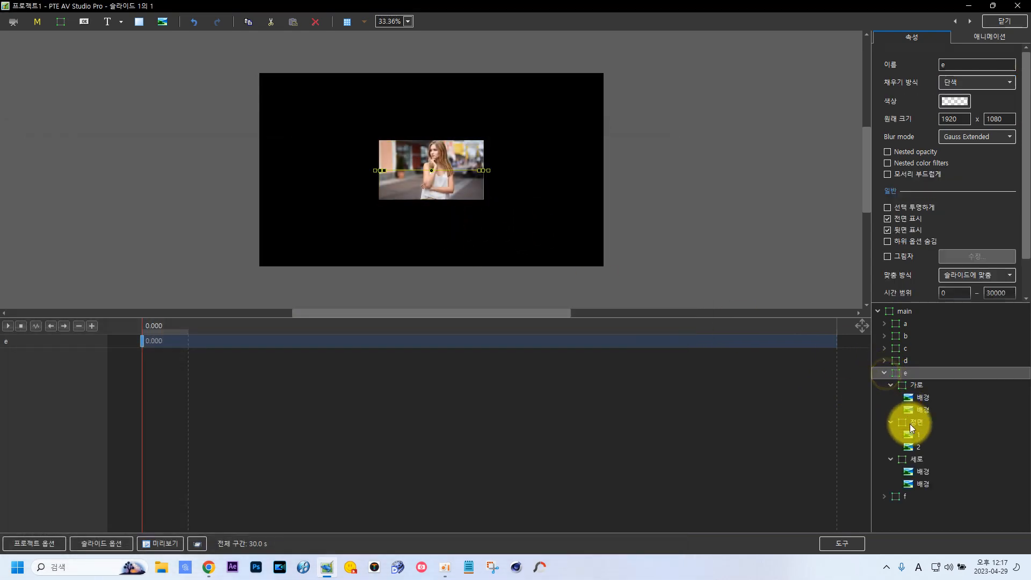
click(916, 435)
click(1009, 81)
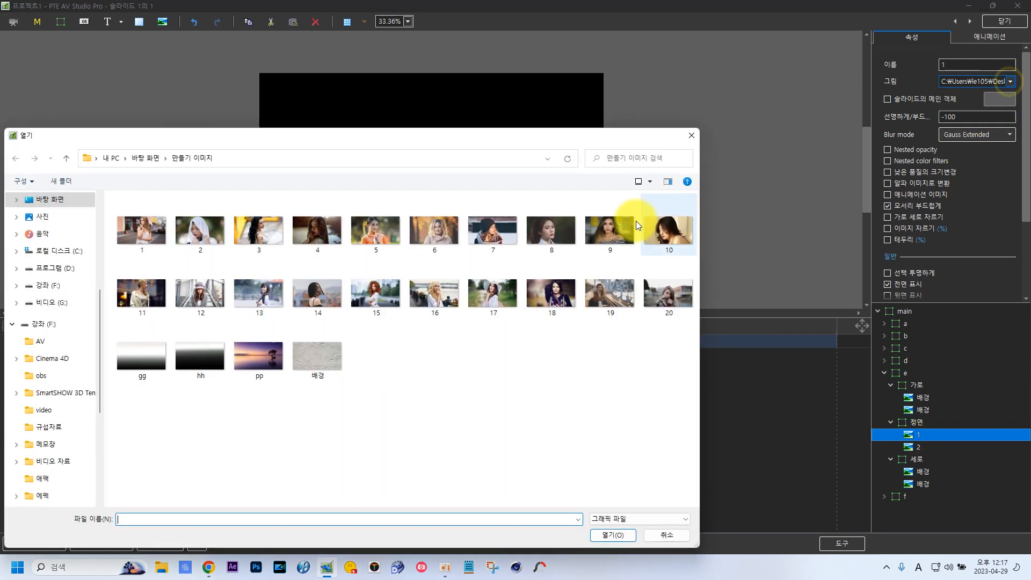
double_click(594, 232)
click(913, 446)
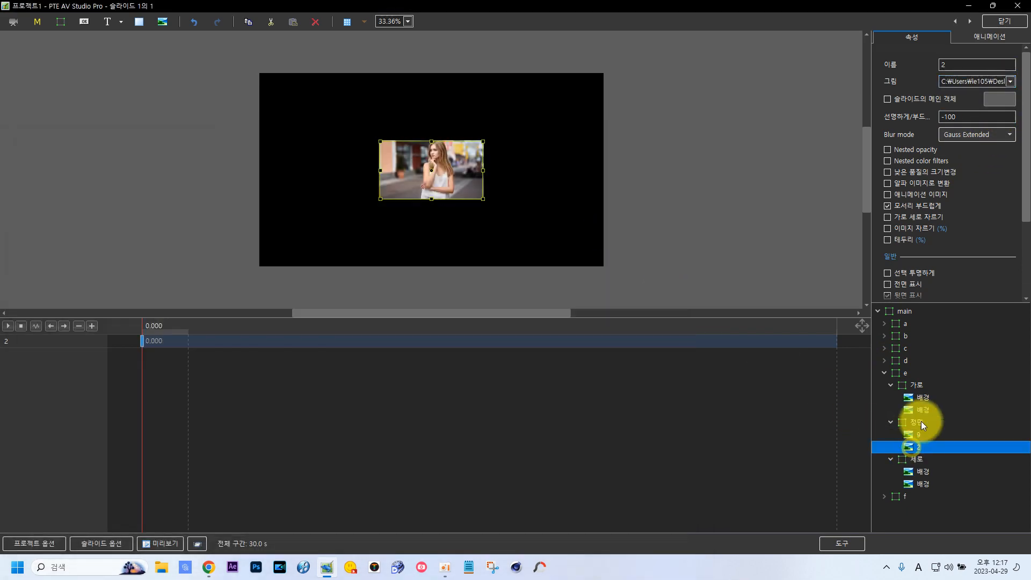
click(1012, 82)
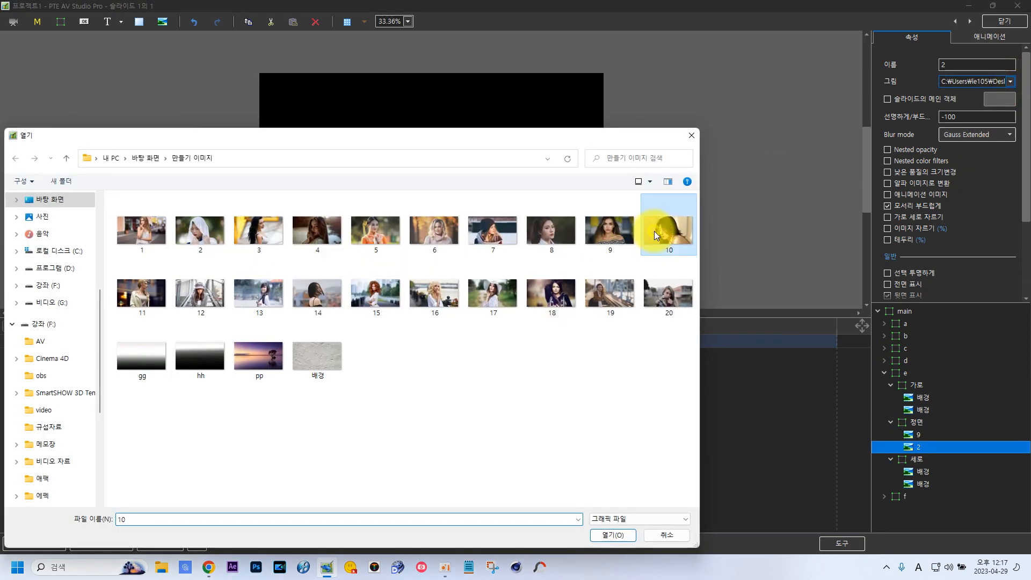
double_click(653, 231)
click(882, 372)
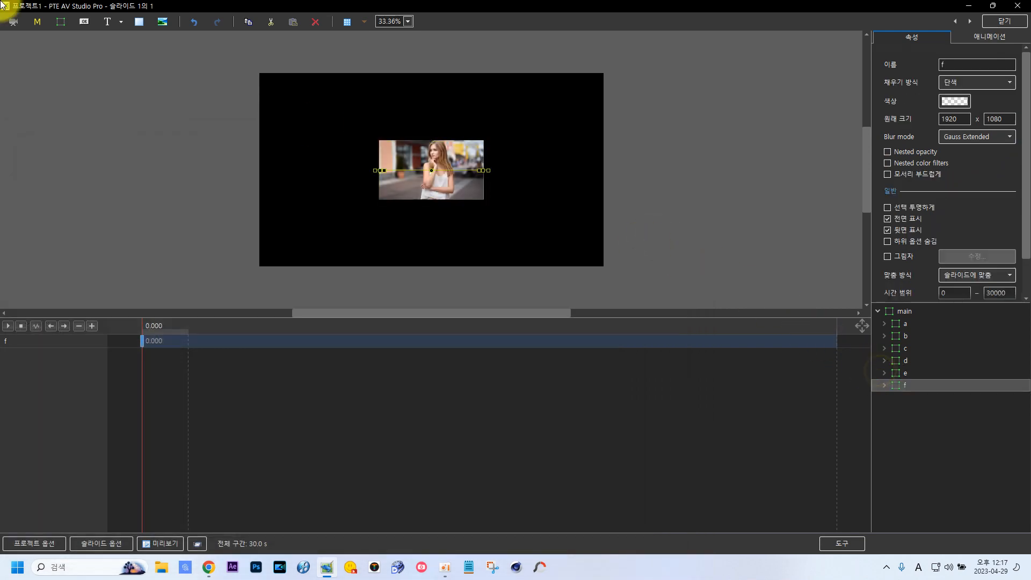
In frame f, replace pictures 1 and 2 of the 정면 frame with images 11 and 12, and collapse f.
click(885, 386)
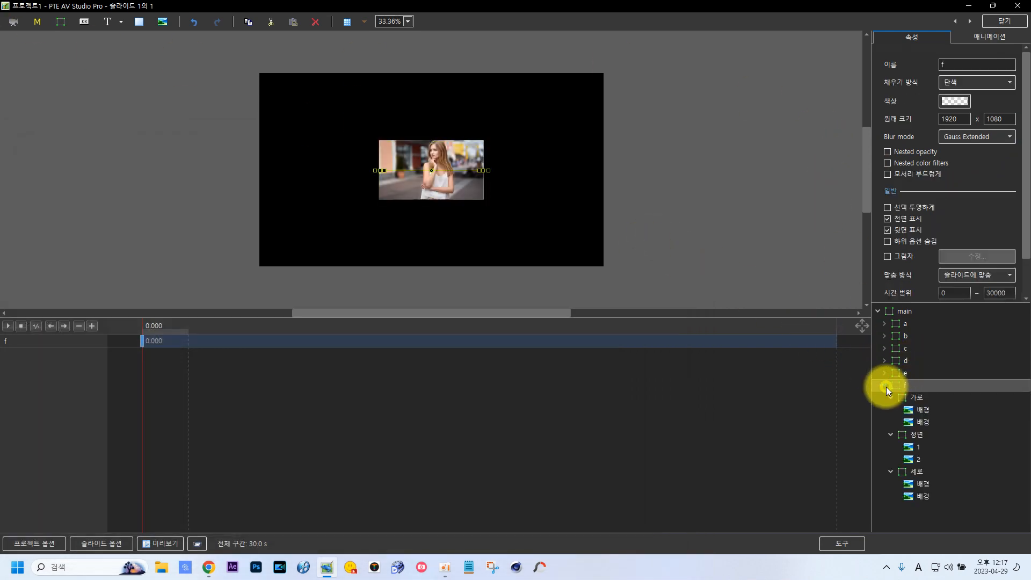
click(919, 447)
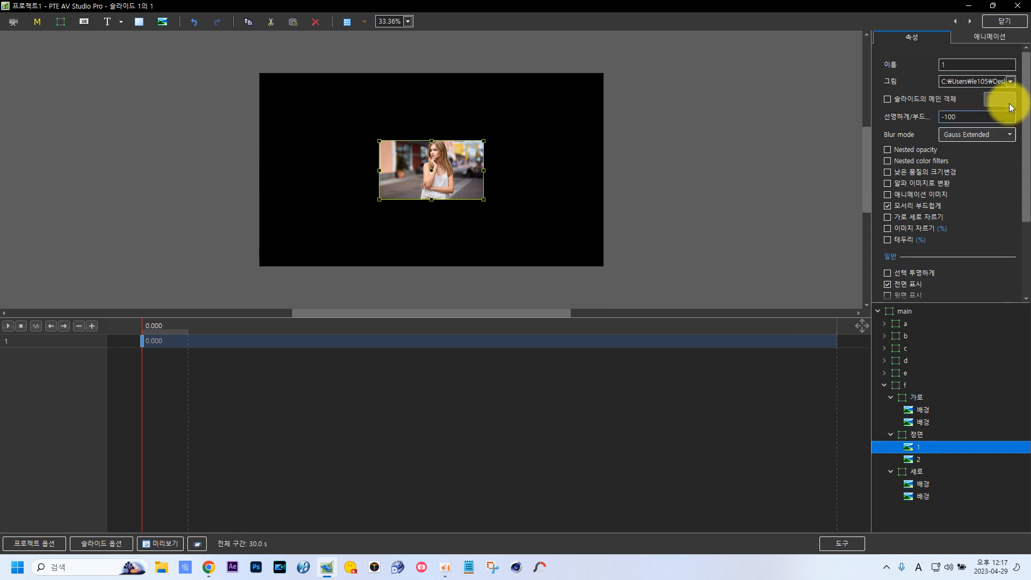
click(1010, 82)
click(149, 301)
double_click(149, 300)
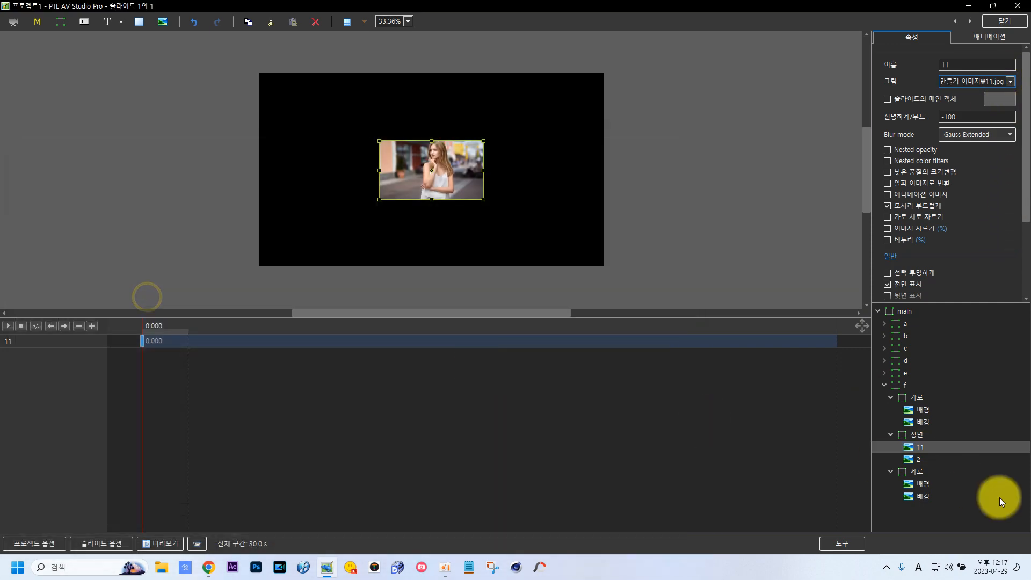
click(918, 459)
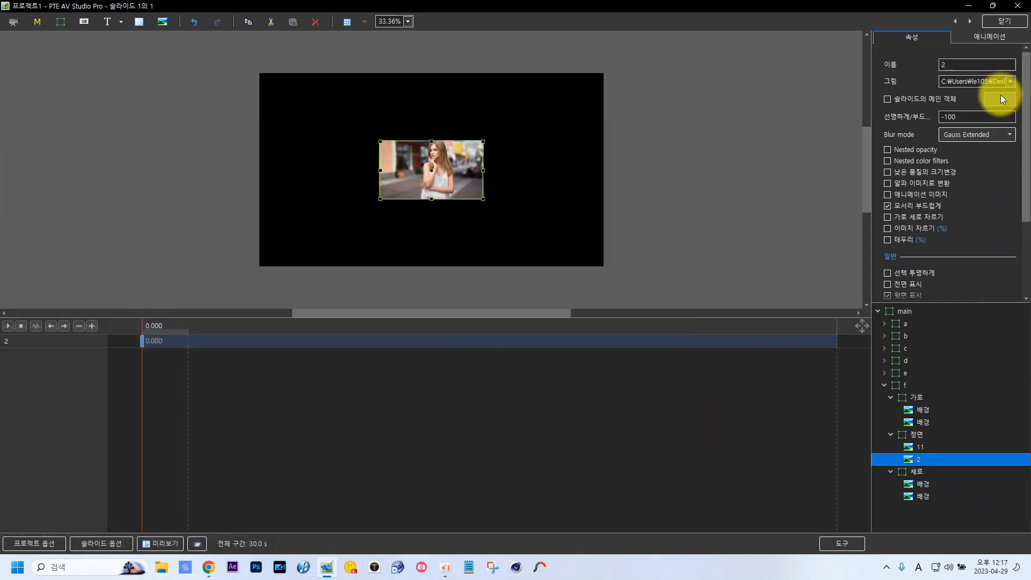
click(1011, 81)
double_click(211, 289)
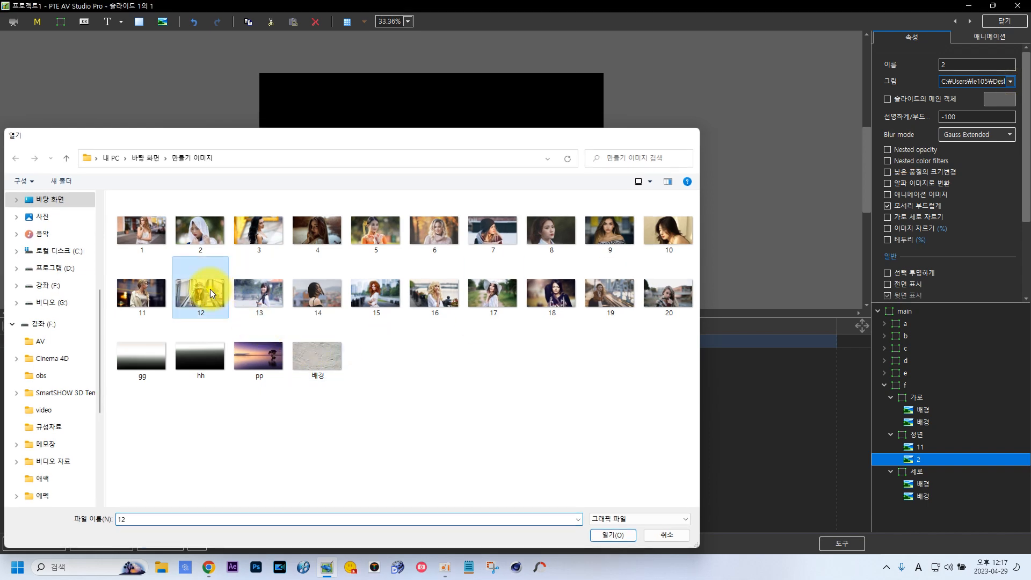
click(882, 385)
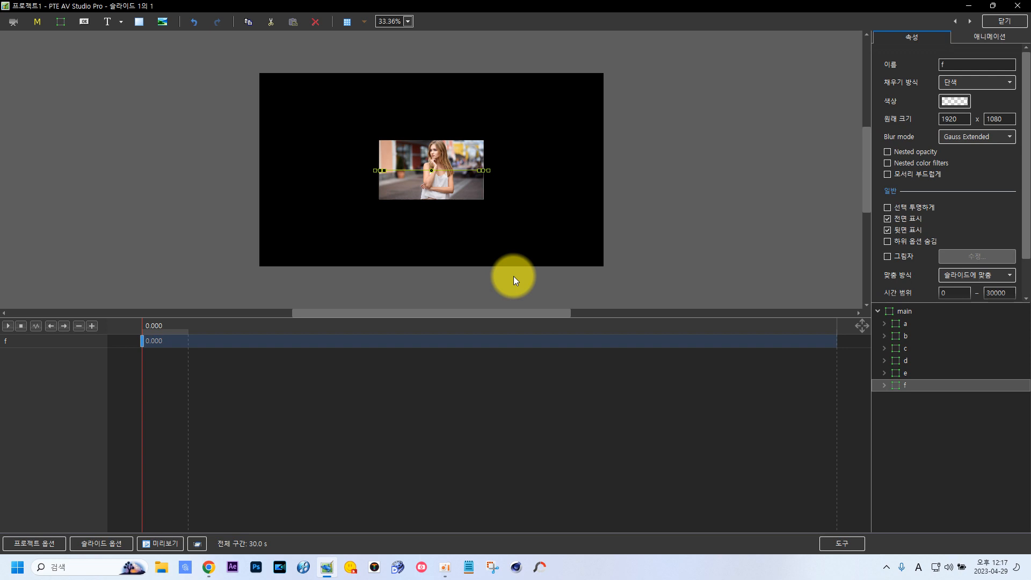
Check the reference YouTube video, return to PTE AV Studio Pro and set the main frame's X rotation to 90.
click(896, 314)
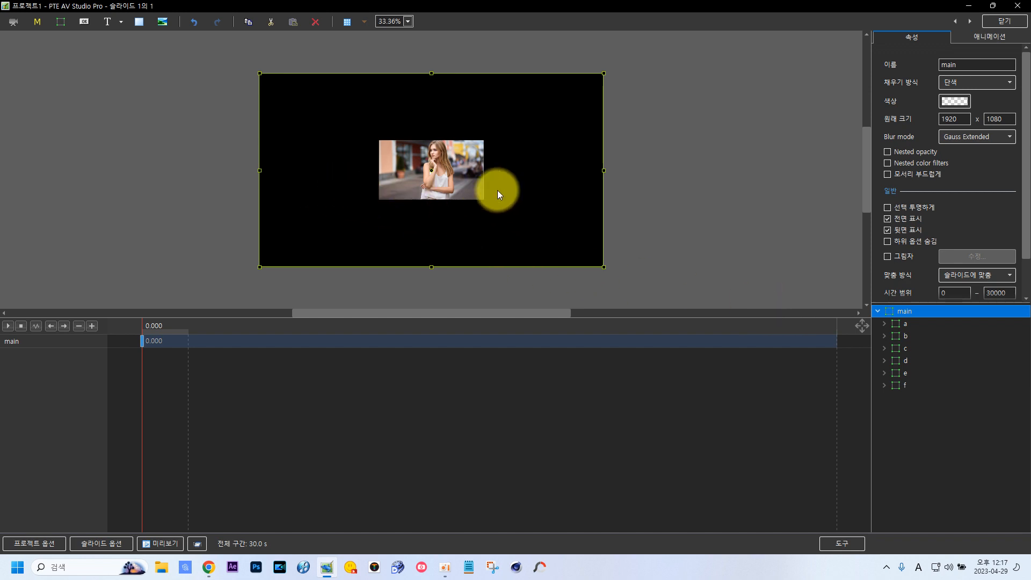
click(993, 36)
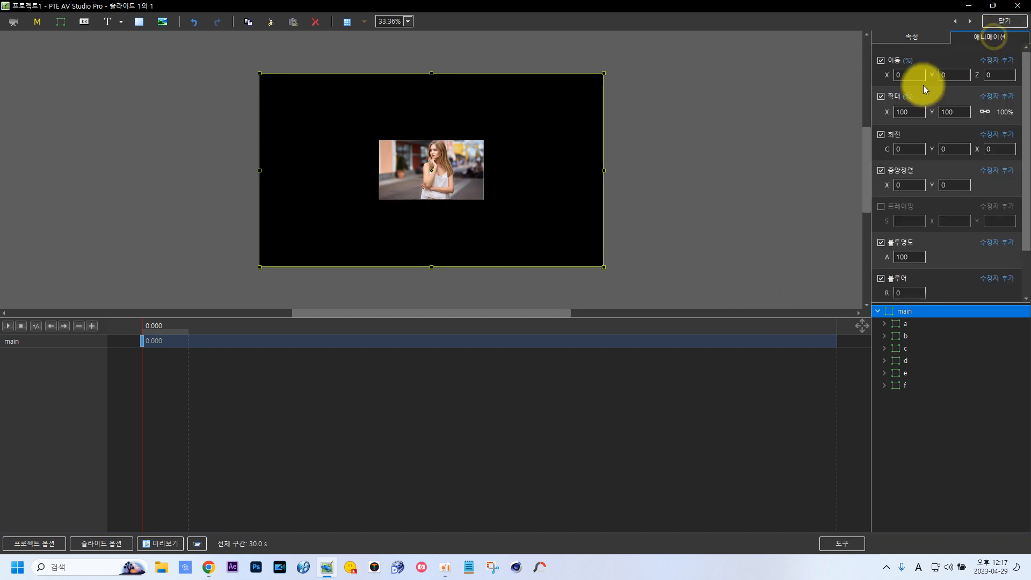
click(208, 566)
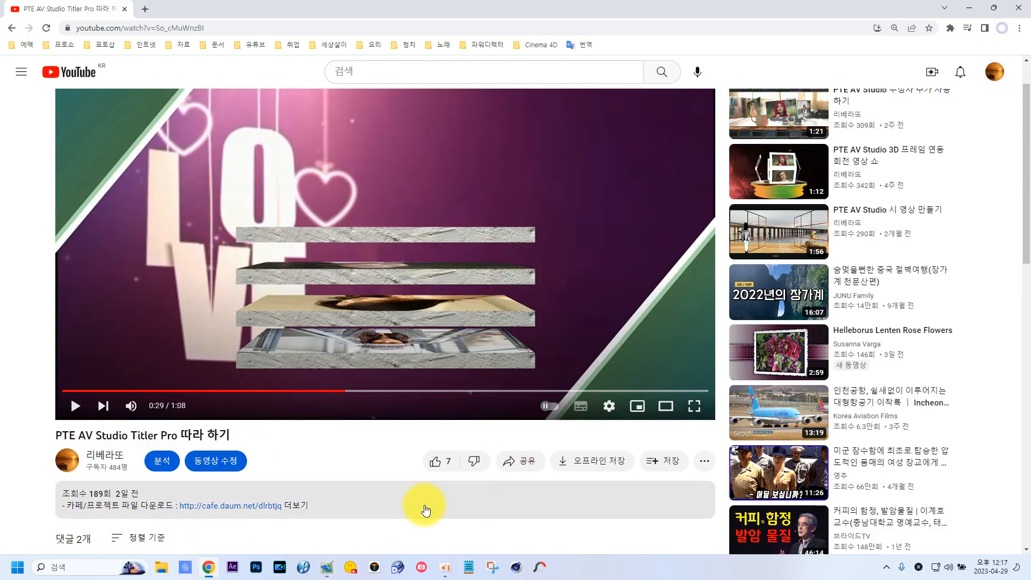
click(327, 568)
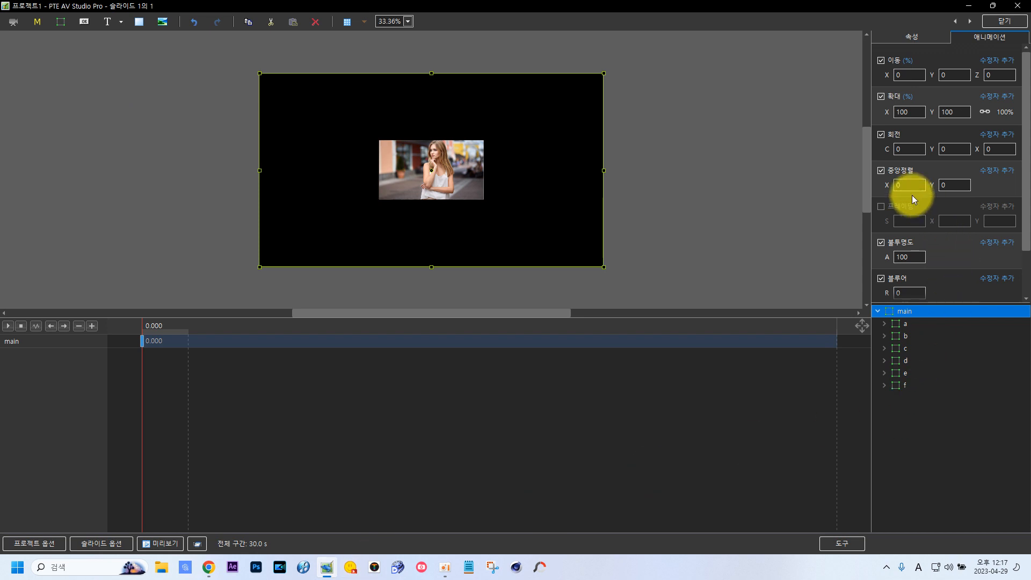
click(1003, 151)
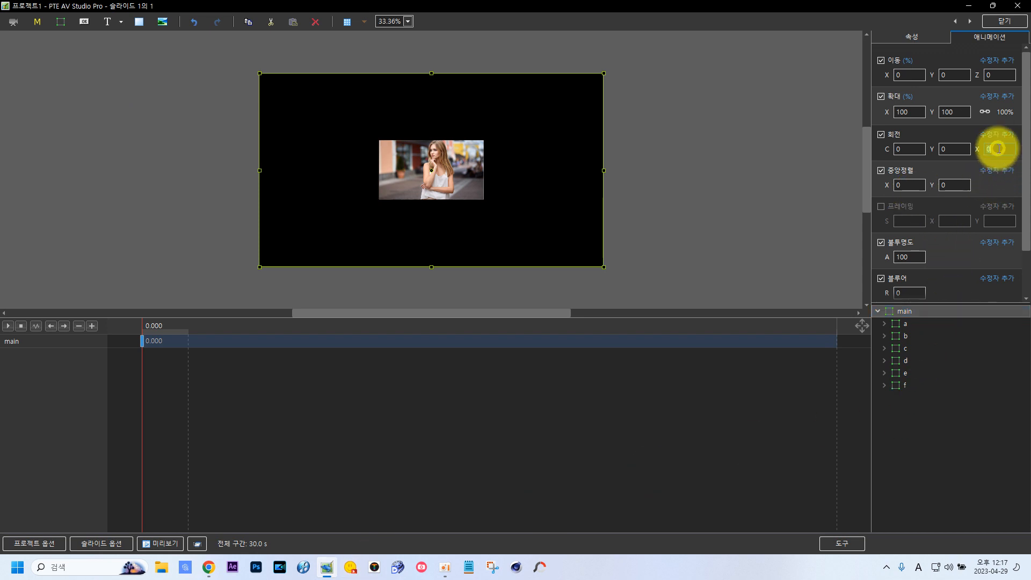
text(90)
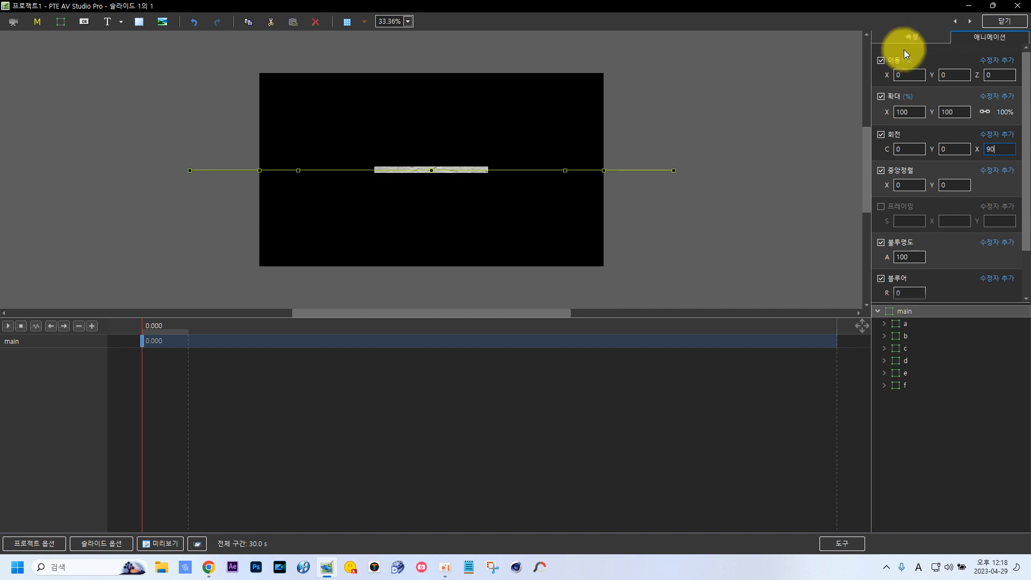
Move the main frame up out of the slide by setting its Y position to -120.
drag(980, 75, 971, 76)
key(ctrl+z)
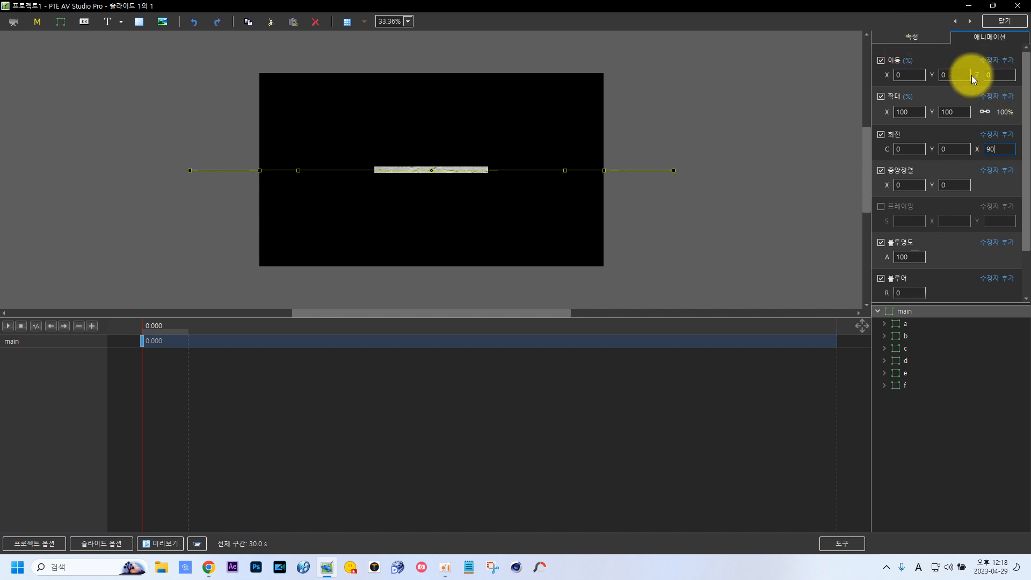
drag(936, 76, 865, 76)
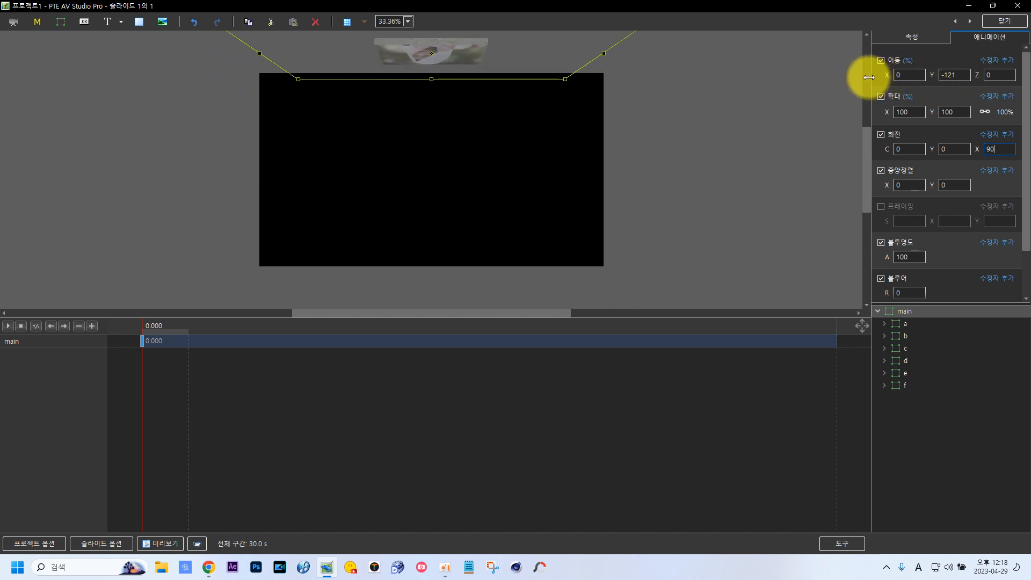
click(959, 75)
click(959, 75)
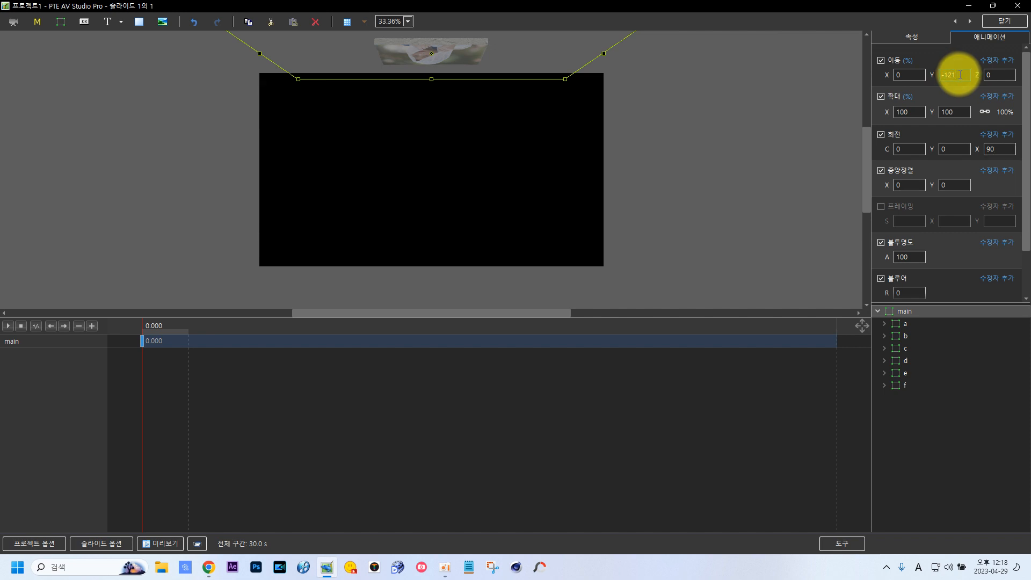
key(BackSpace)
text(0)
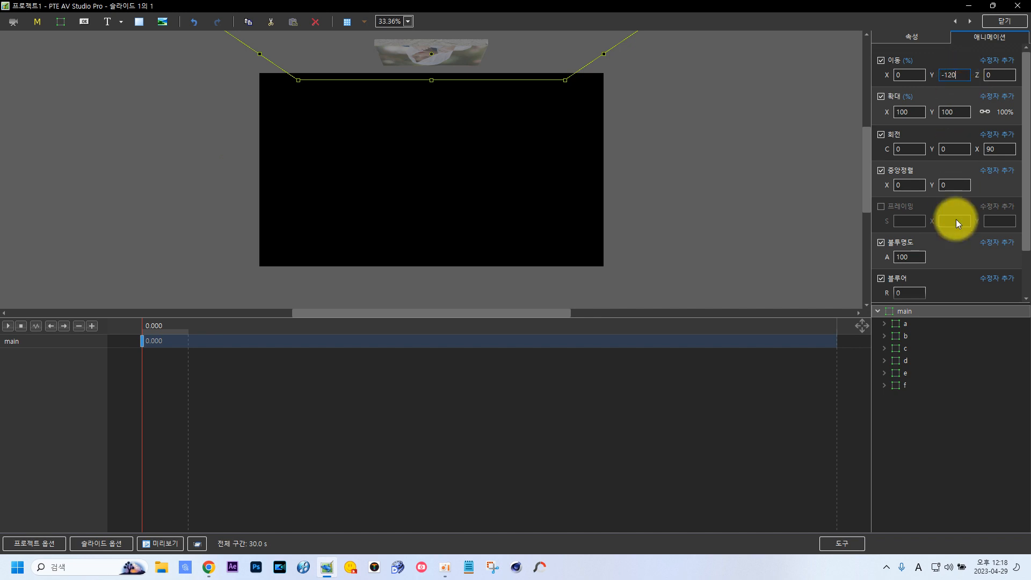
With frames a to f selected together, duplicate frame a's first keyframe and set the copy's time to 5000 ms.
click(905, 326)
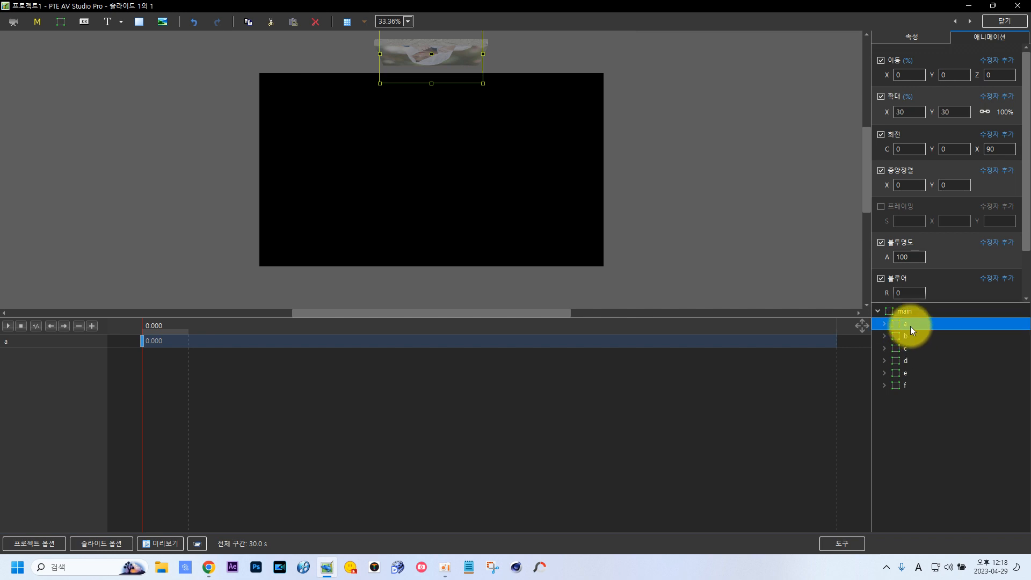
shift+click(903, 385)
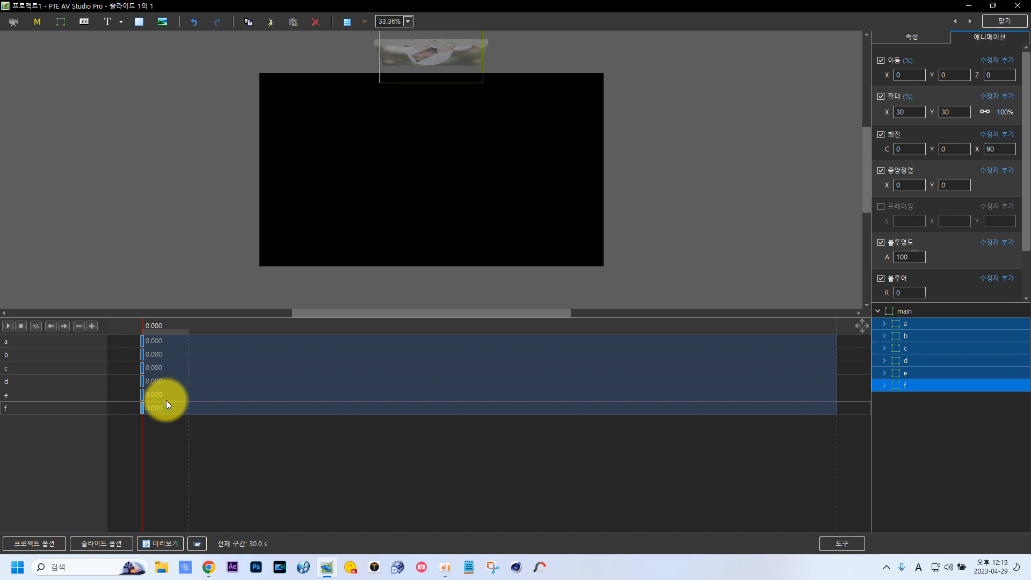
right_click(143, 340)
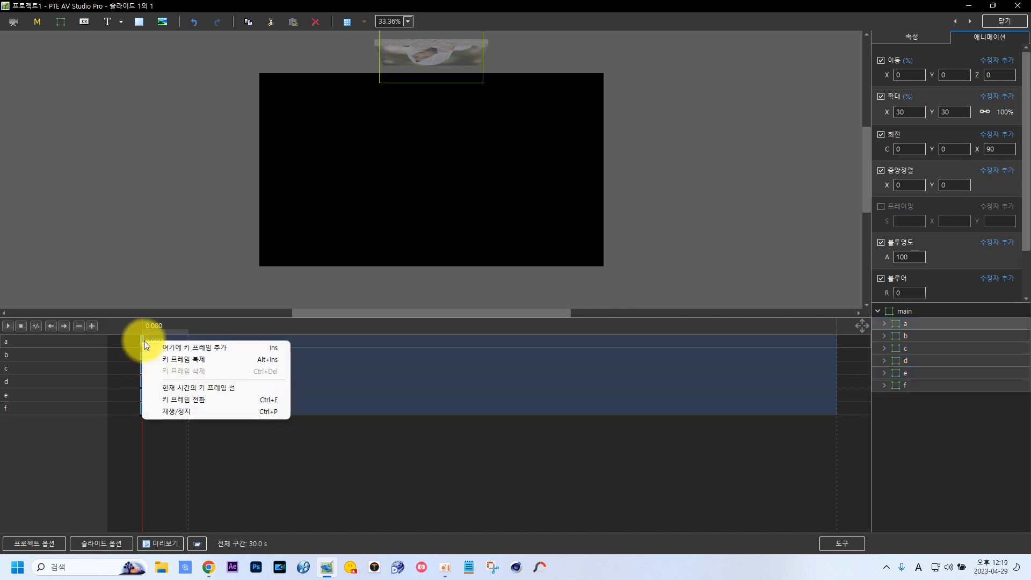
click(191, 360)
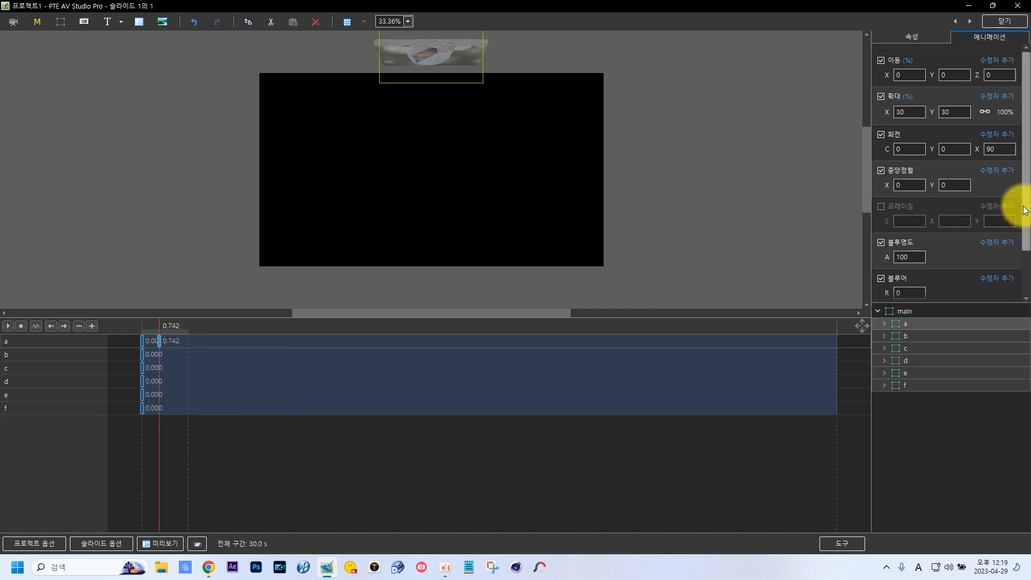
scroll(1014, 214, down, 2)
double_click(959, 286)
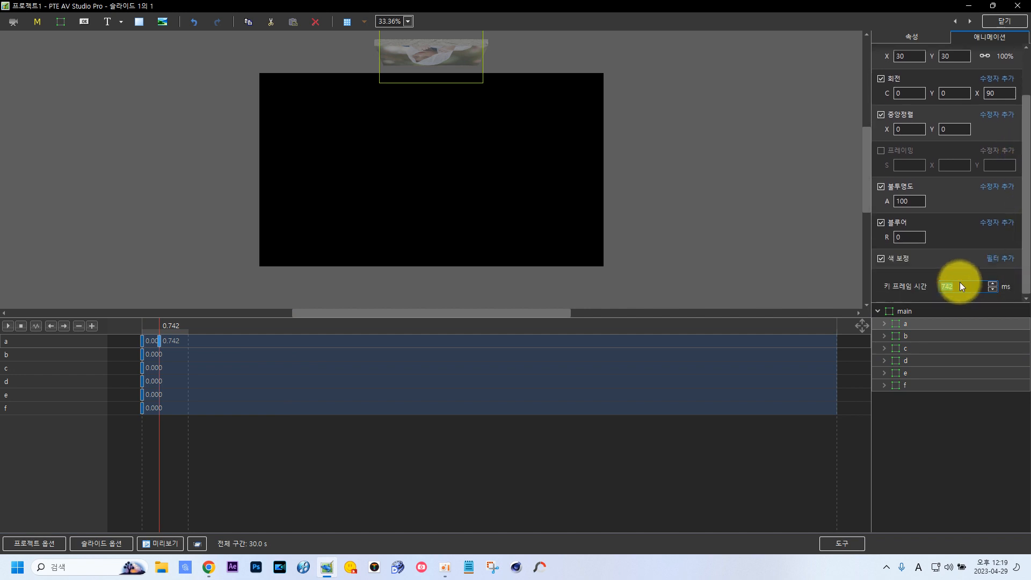
key(BackSpace)
text(5000)
Duplicate the keyframe at 0 seconds for each of the frames b, c, d, e and f.
right_click(142, 353)
click(182, 369)
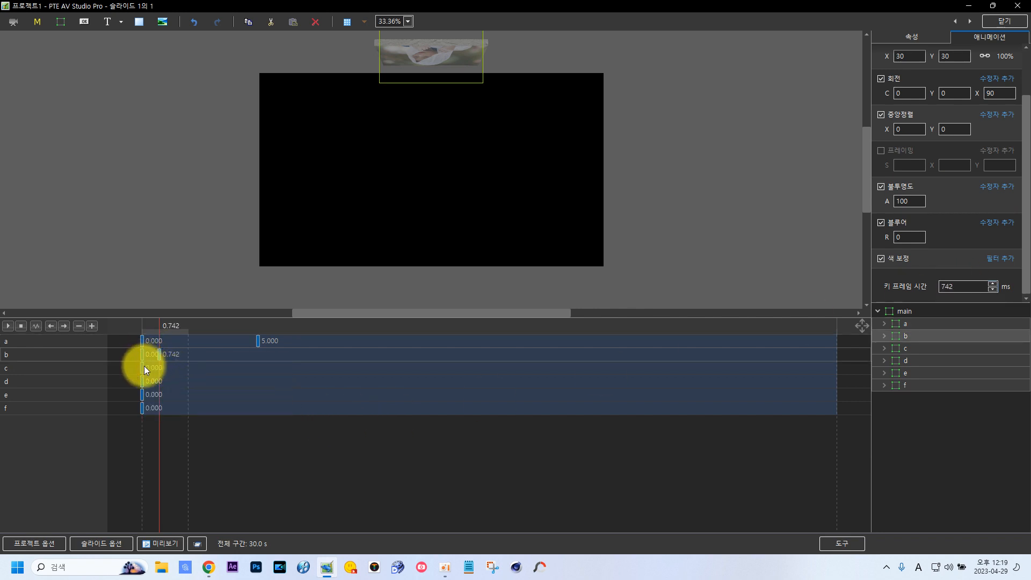
click(142, 367)
right_click(141, 367)
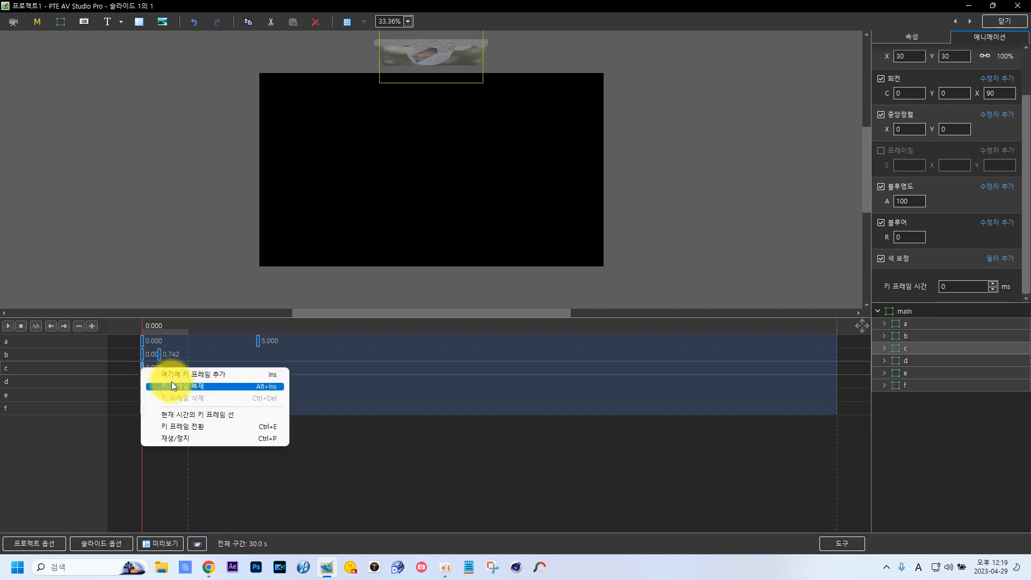
click(175, 385)
click(142, 382)
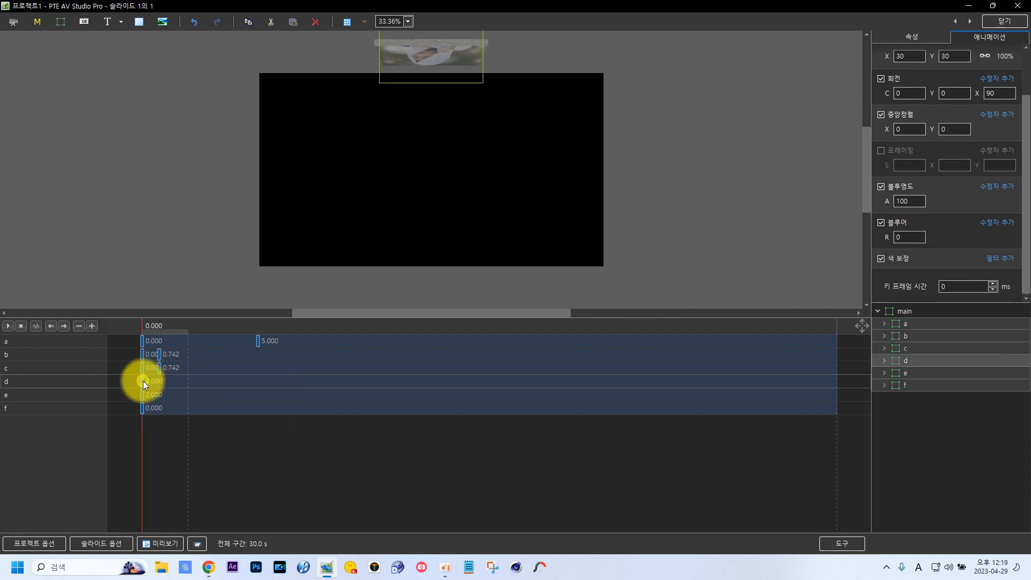
right_click(143, 381)
click(191, 401)
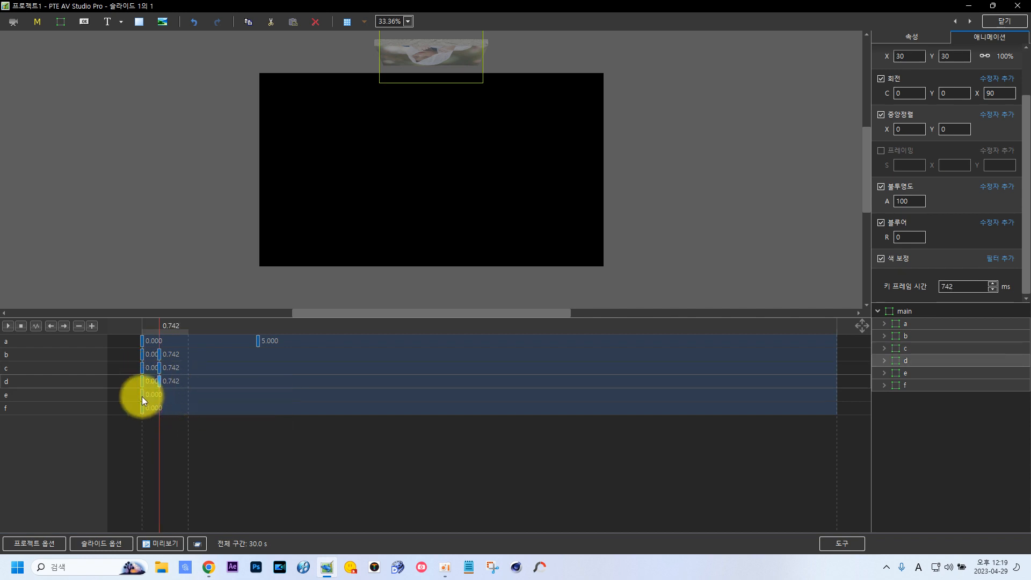
click(142, 396)
right_click(142, 396)
click(186, 417)
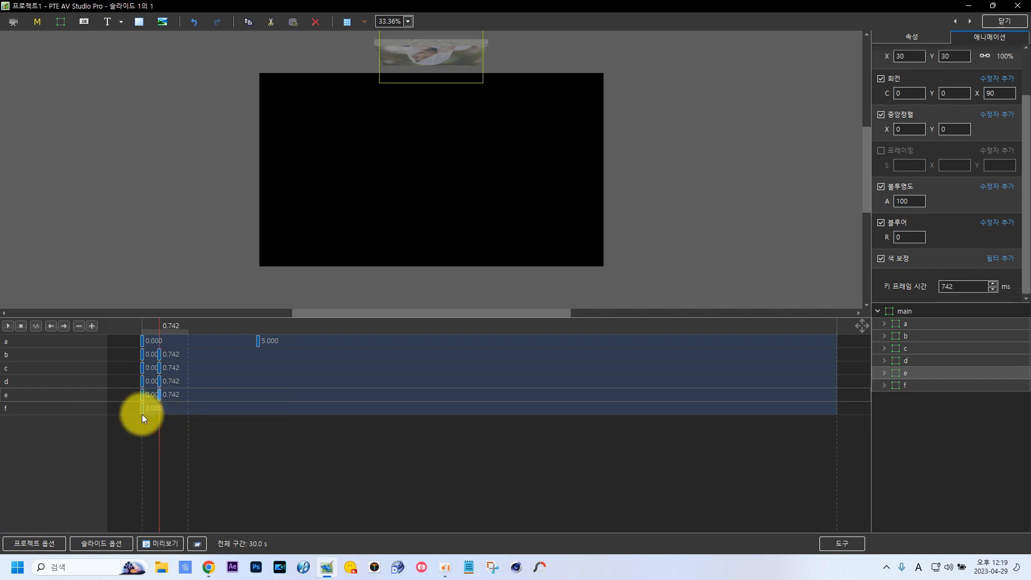
click(142, 410)
right_click(142, 410)
click(183, 427)
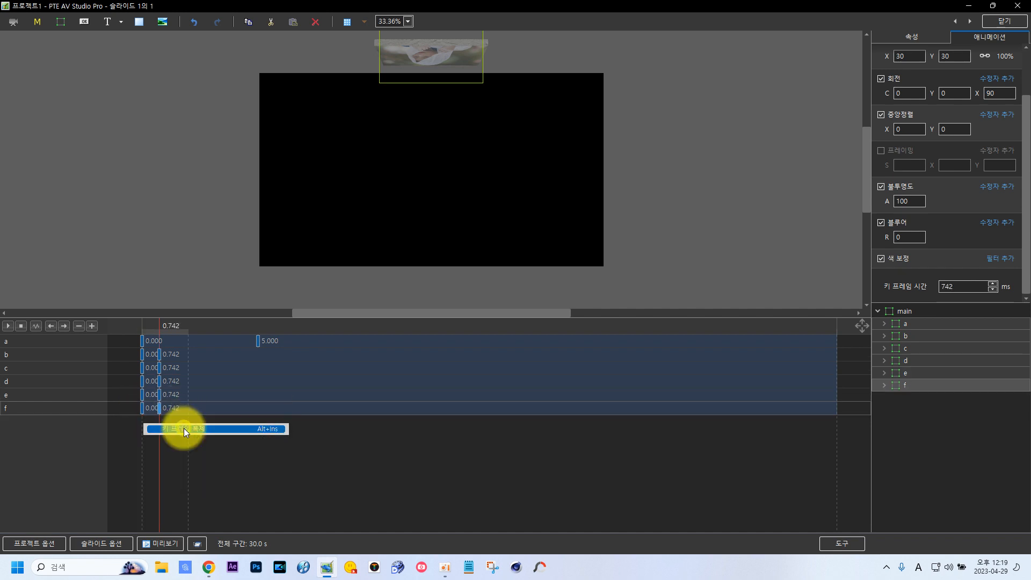
Move the duplicated keyframes of frames b to f together to 5.000 seconds, in line with frame a's, and deselect them.
click(159, 354)
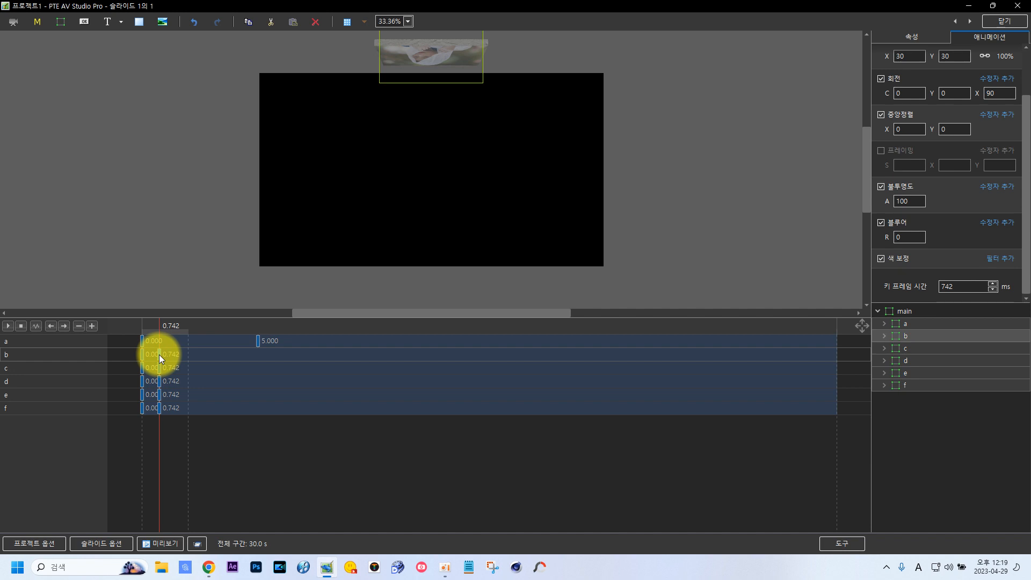
shift+click(160, 408)
drag(159, 408, 259, 415)
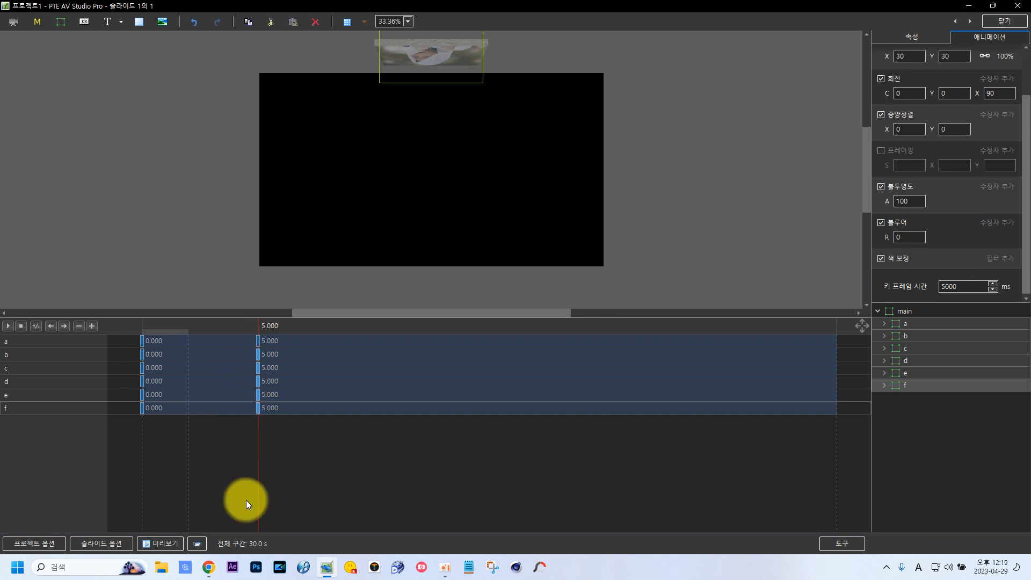
click(315, 479)
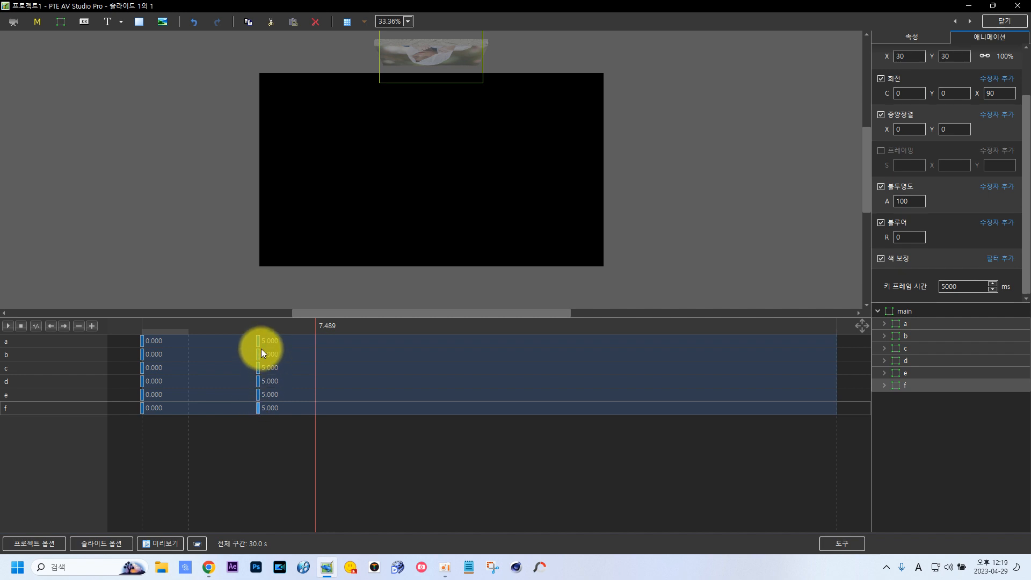
Set the Z position of frame f's keyframe at 5 seconds to 170.
click(258, 408)
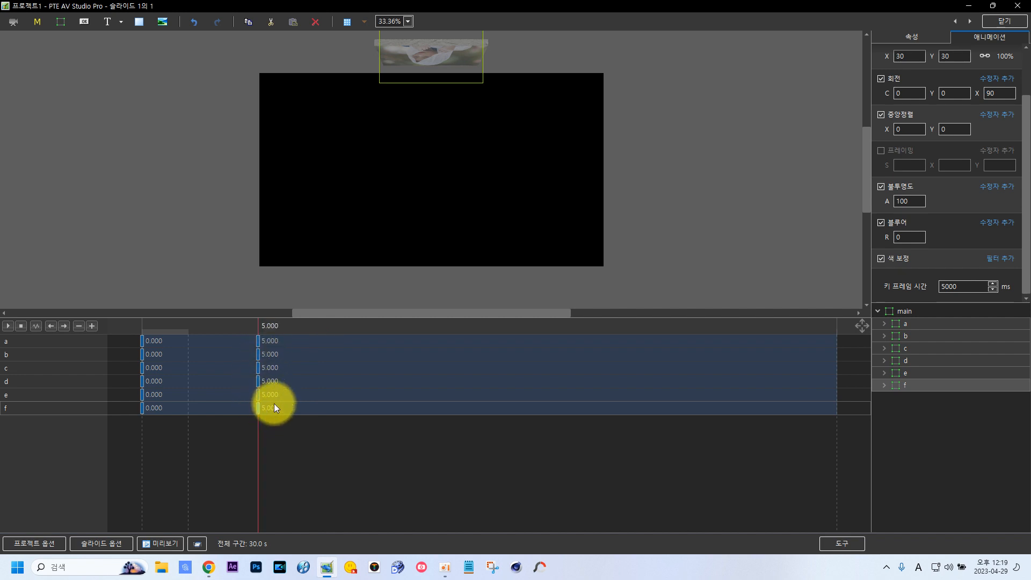
drag(1026, 115, 1023, 74)
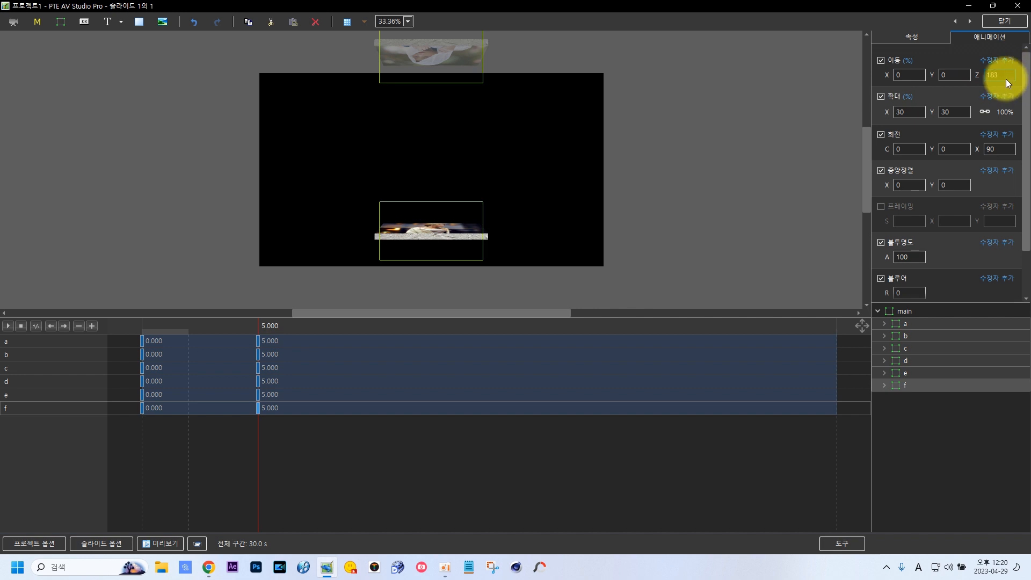
click(1005, 75)
click(1004, 75)
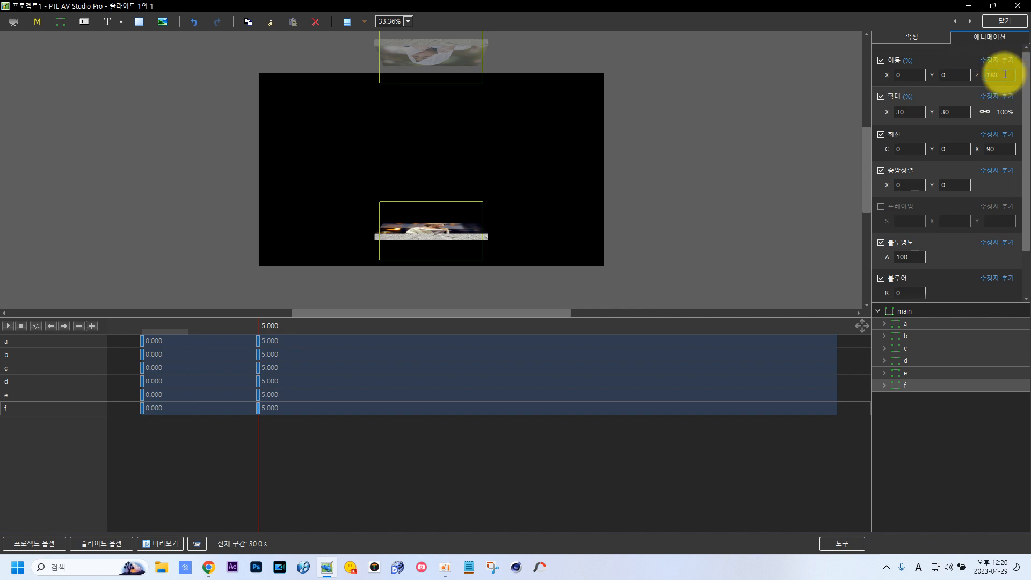
key(BackSpace)
key(BackSpace)
key(BackSpace)
text(17)
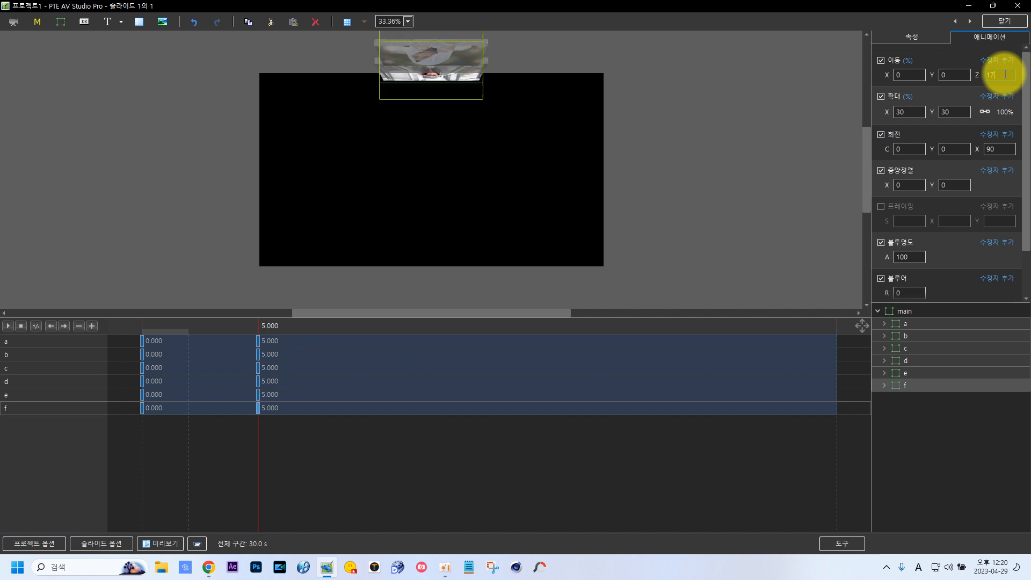
text(0)
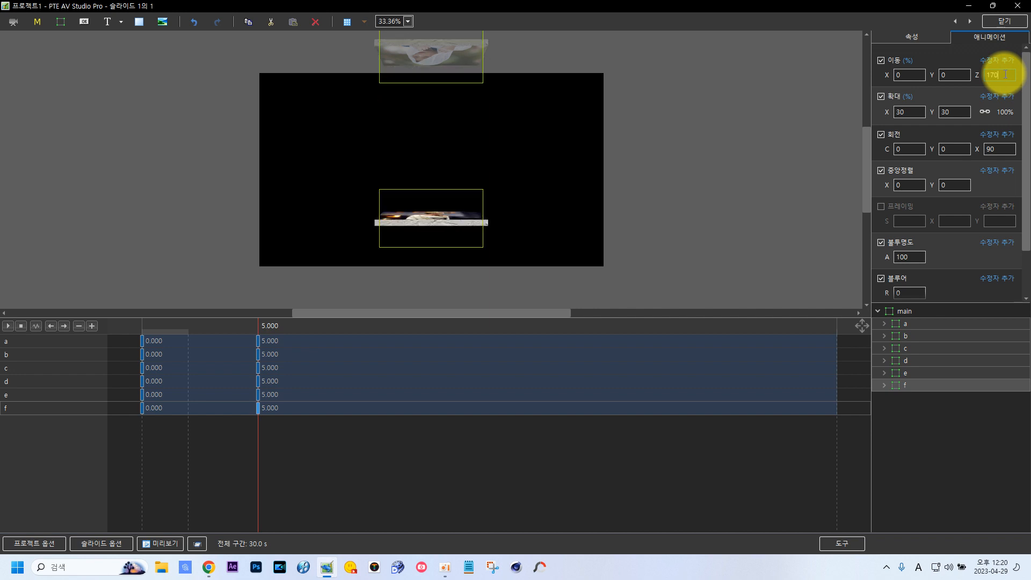
Set the Z position of frame e's keyframe at 5 seconds to 150.
click(258, 397)
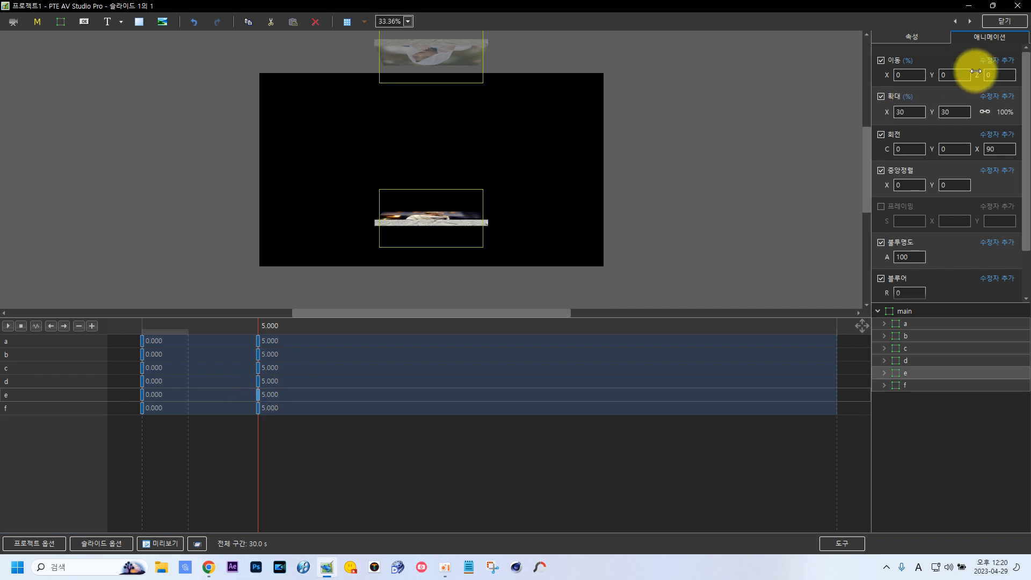
drag(979, 76, 1004, 73)
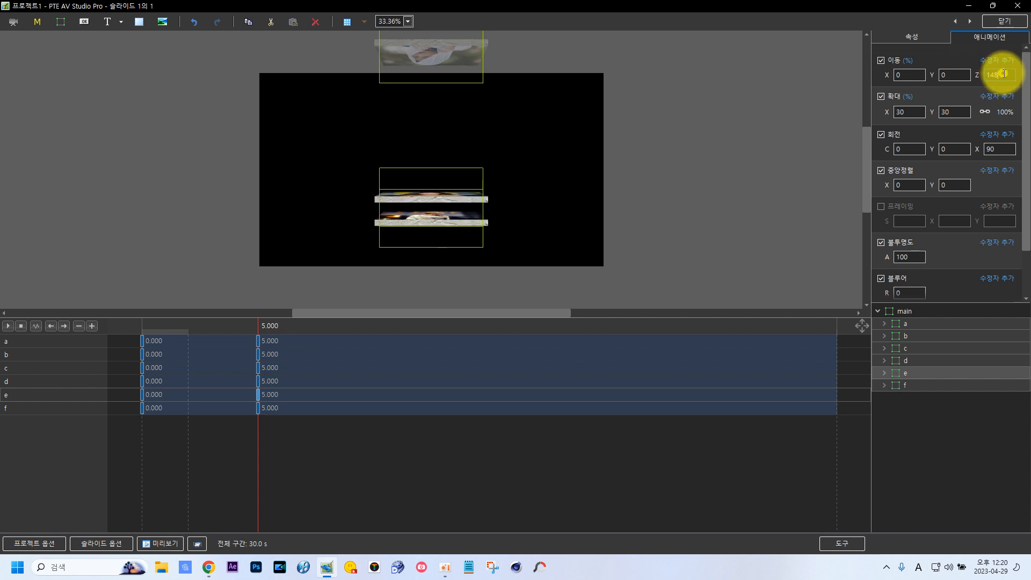
key(BackSpace)
key(BackSpace)
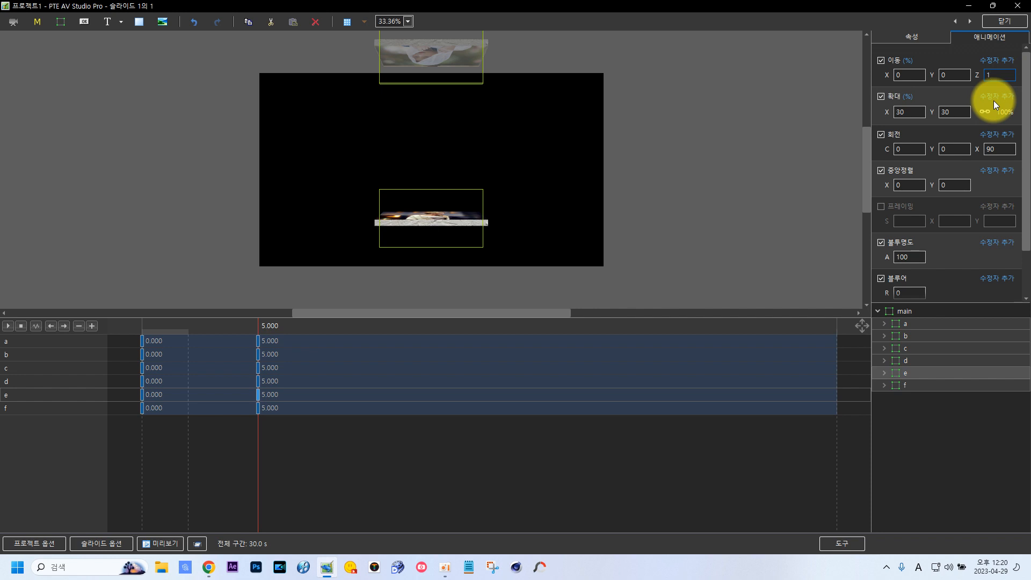
text(50)
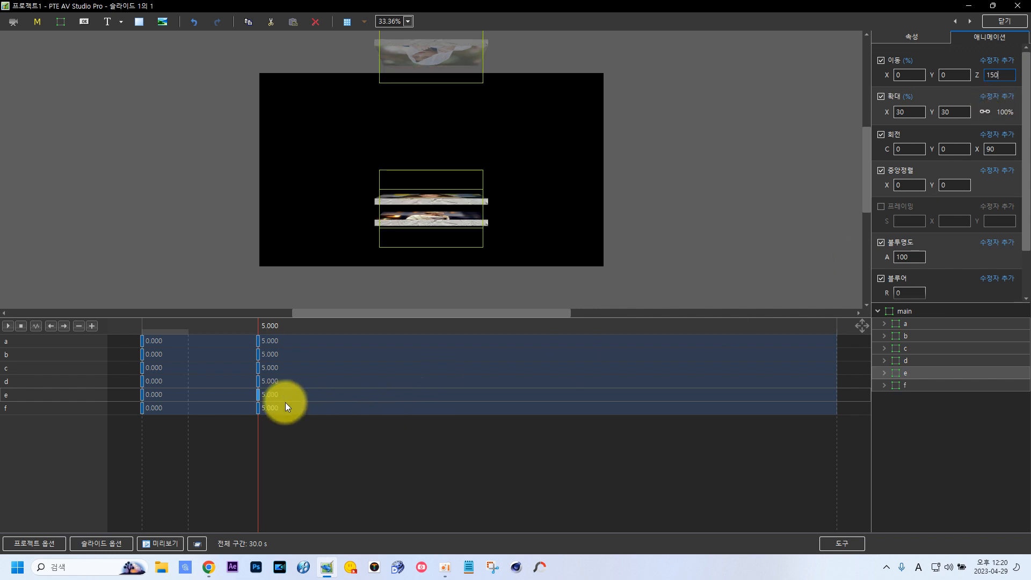
Check the Z positions of frames f and e at 5 seconds and set frame d's Z position there to 130.
click(258, 407)
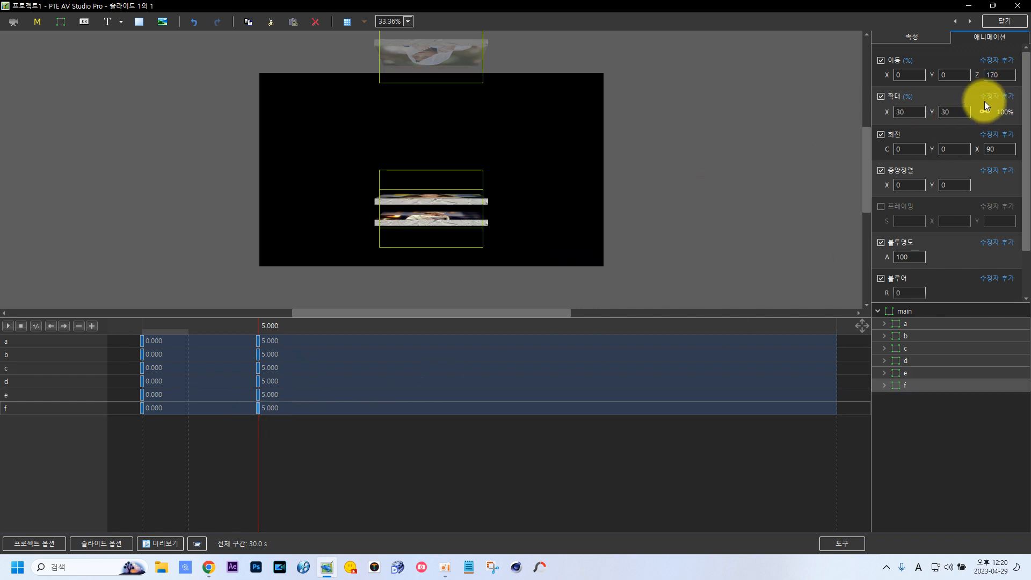
click(258, 396)
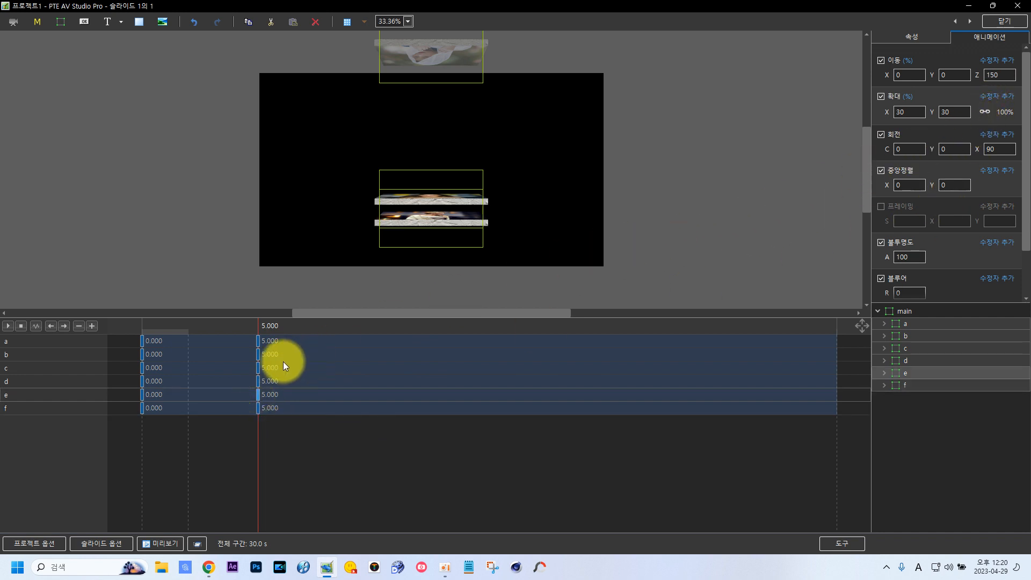
click(258, 385)
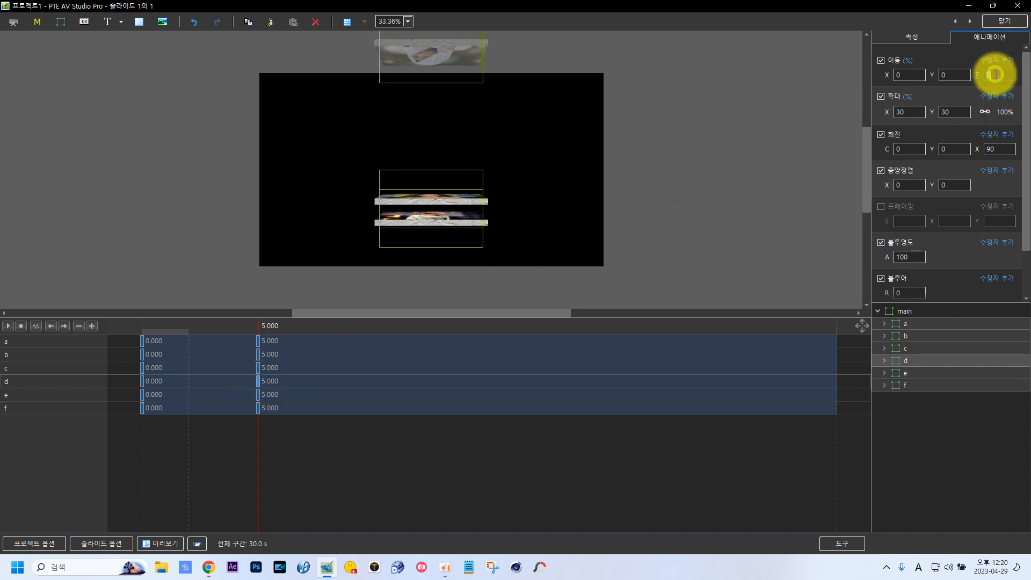
text(130)
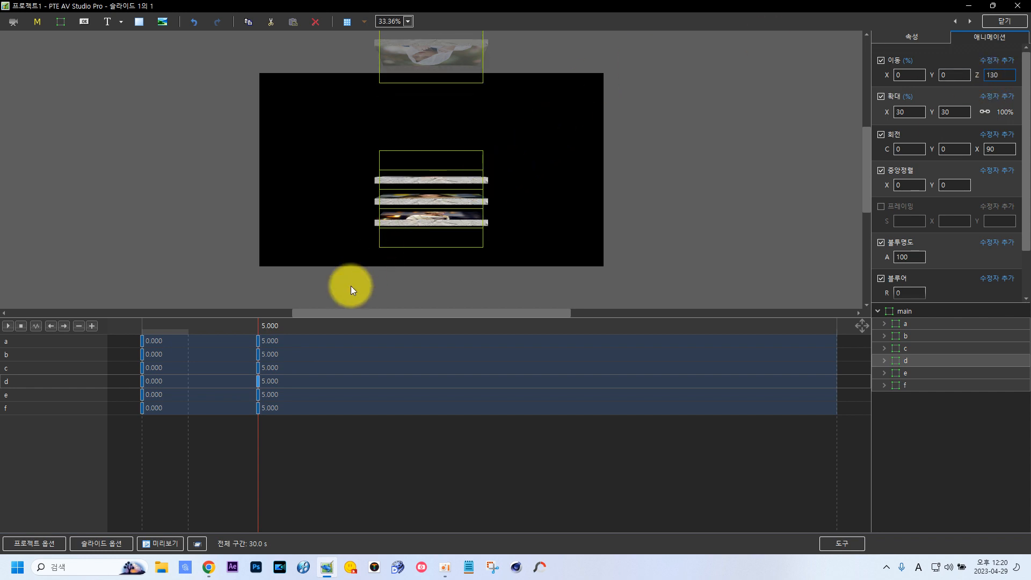
Set the Z position of frame c's keyframe at 5 seconds to 110.
click(257, 368)
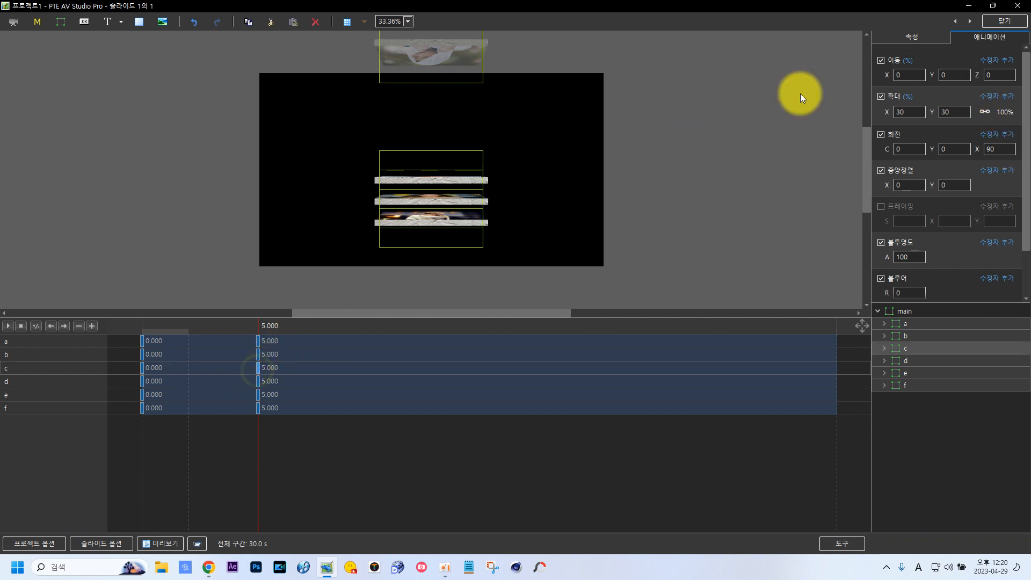
click(990, 79)
key(BackSpace)
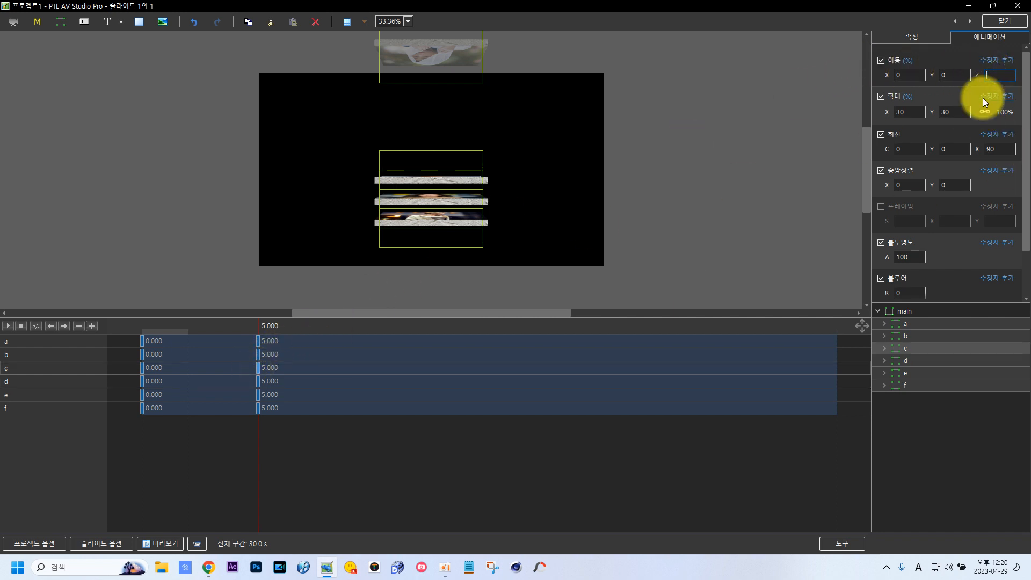
text(11)
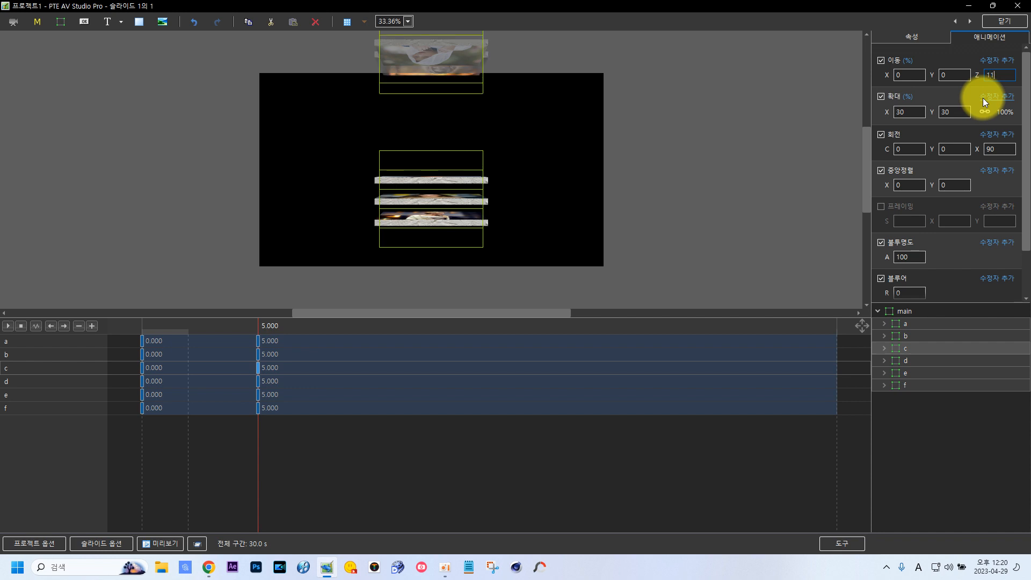
text(0)
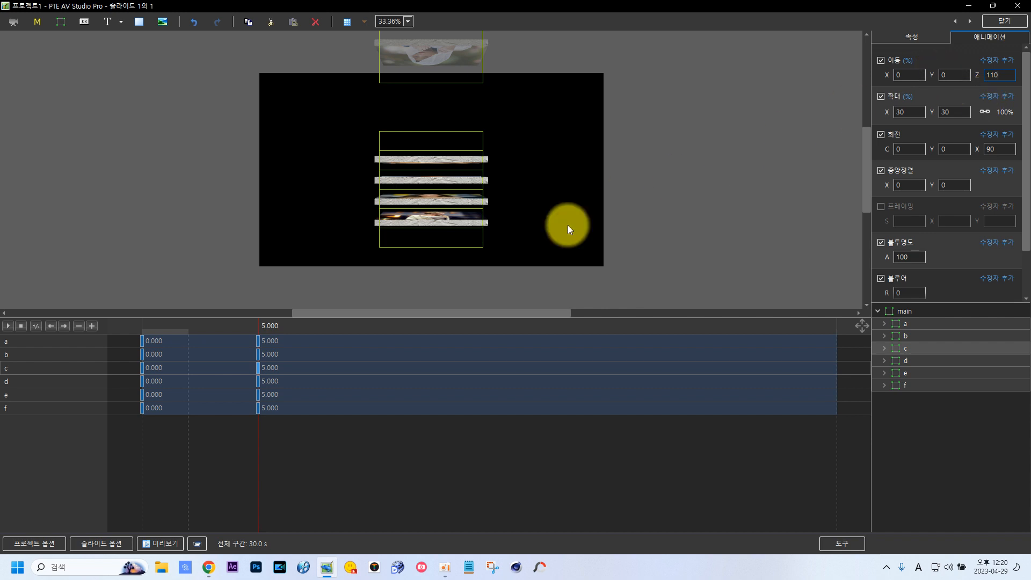
At the 5-second keyframes, set the Z position of frame b to 90 and of frame a to 70.
click(269, 355)
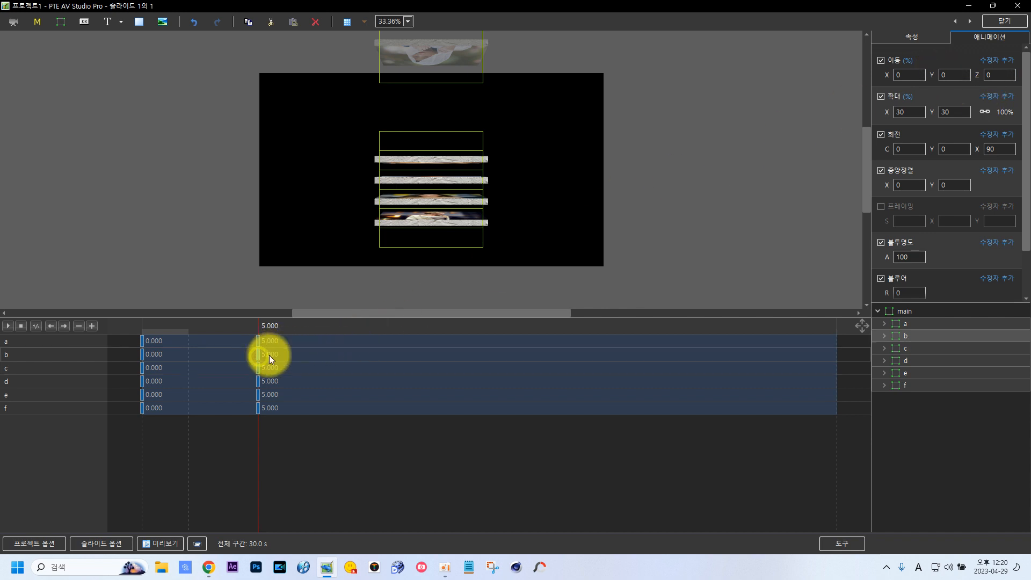
click(989, 75)
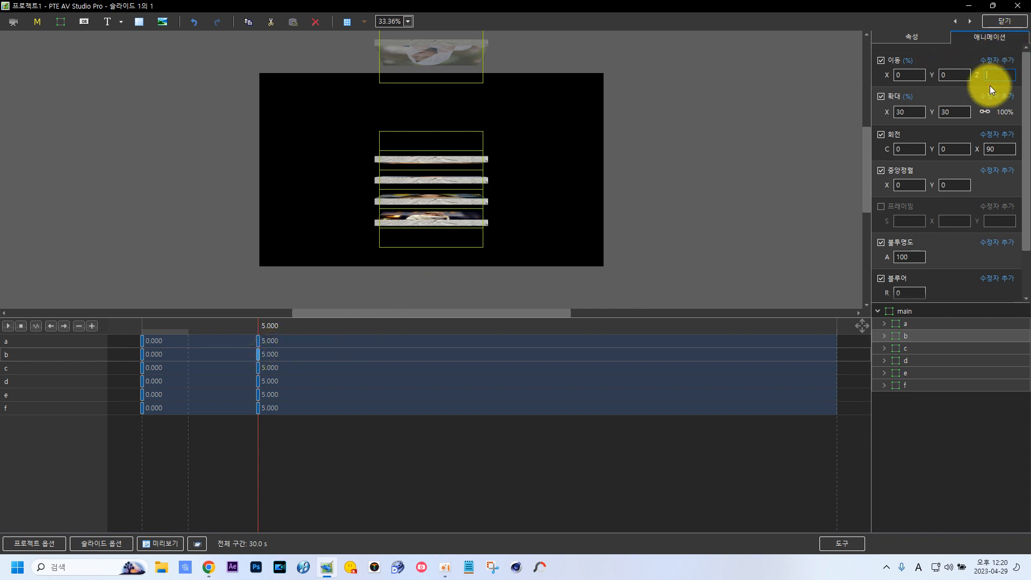
text(90)
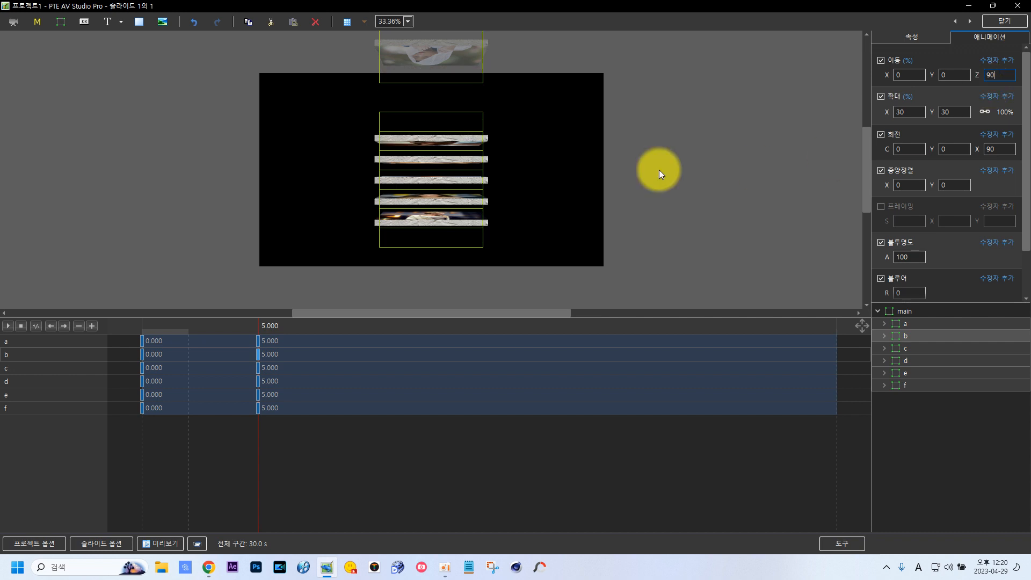
click(257, 341)
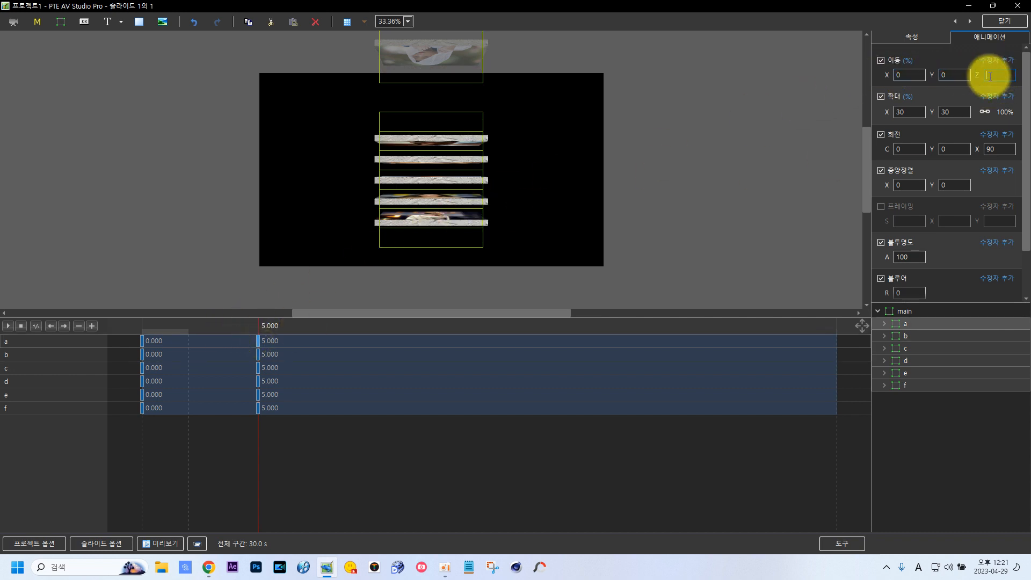
text(1)
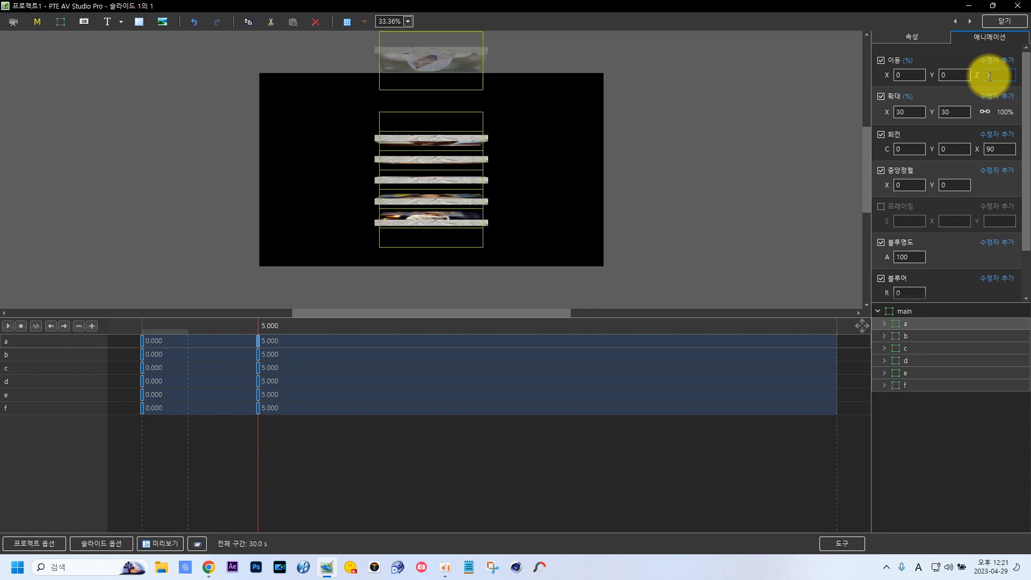
text(0)
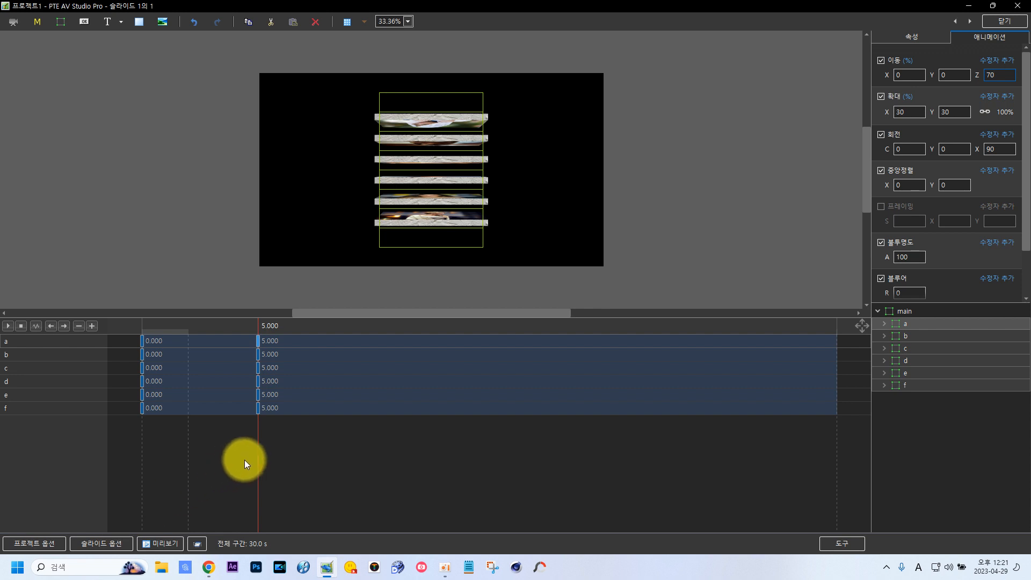
Shift frame e's two keyframes together to 5 and 10 seconds, and frame d's to 10 and 15 seconds.
mouse_move(254, 456)
mouse_down()
mouse_move(101, 465)
mouse_move(256, 476)
mouse_up()
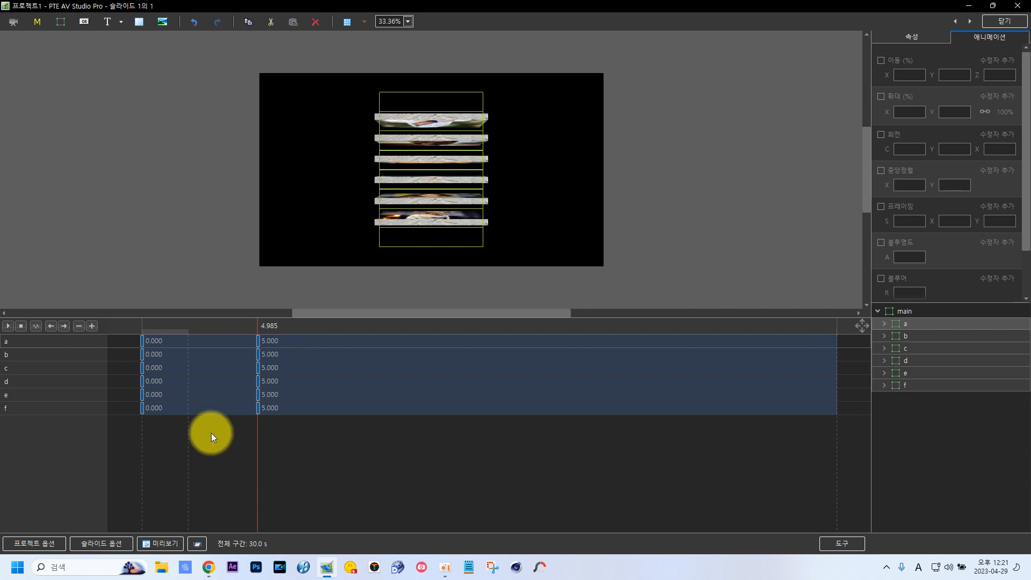
click(259, 395)
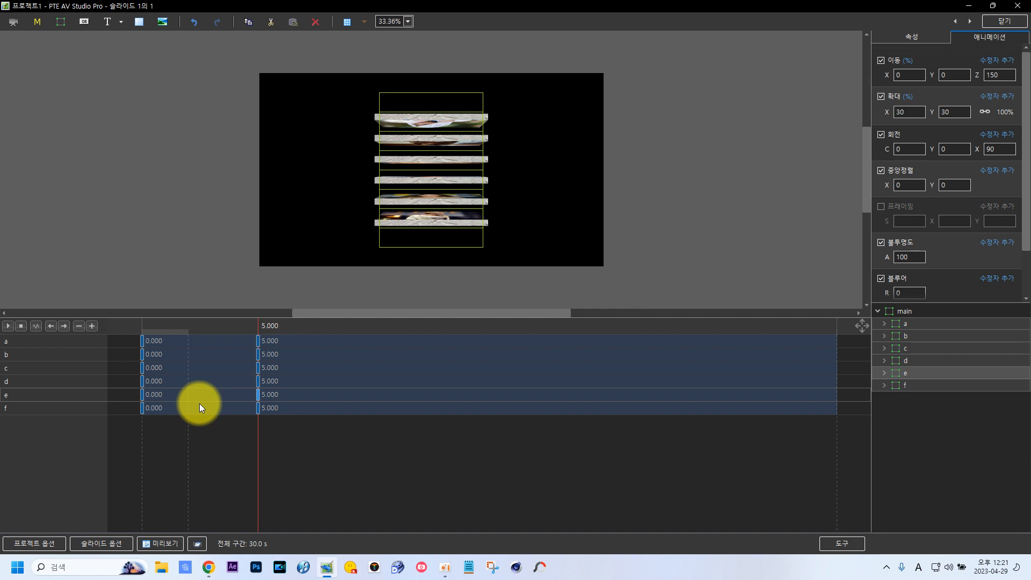
click(142, 395)
drag(142, 395, 256, 417)
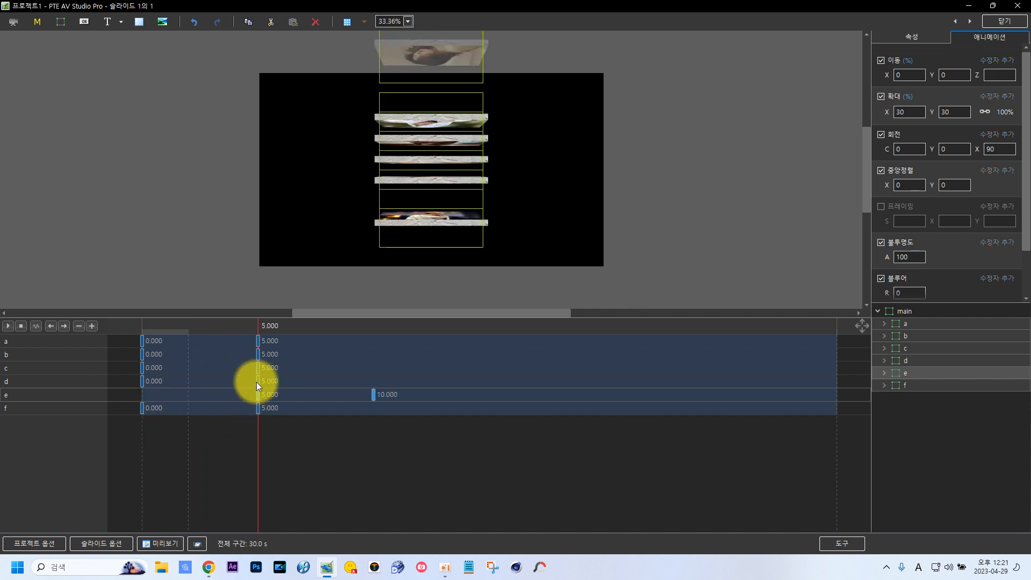
click(258, 382)
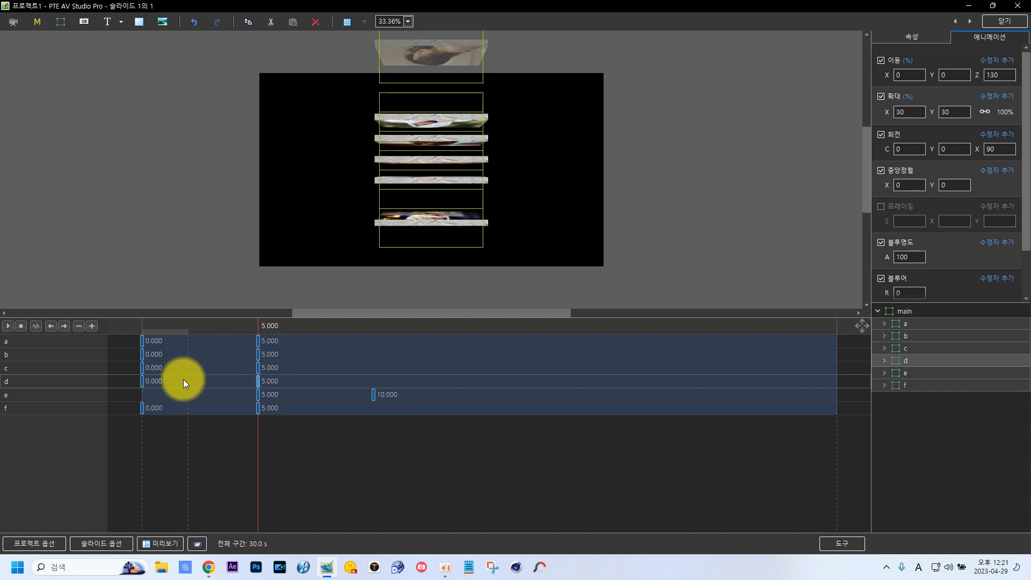
drag(142, 382, 370, 422)
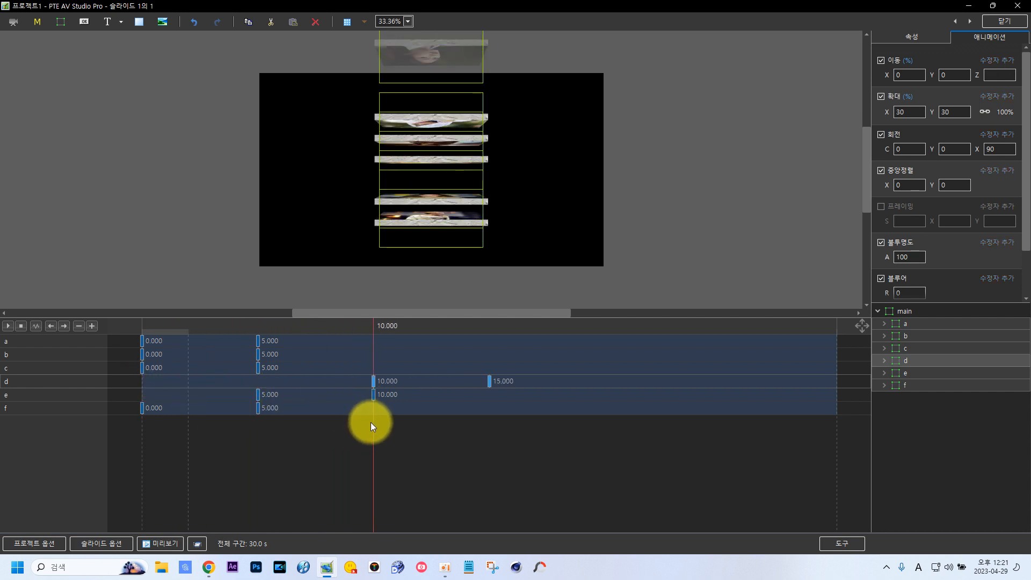
Shift both of frame c's keyframes together to 15 and 20 seconds, starting where frame d's end.
click(259, 368)
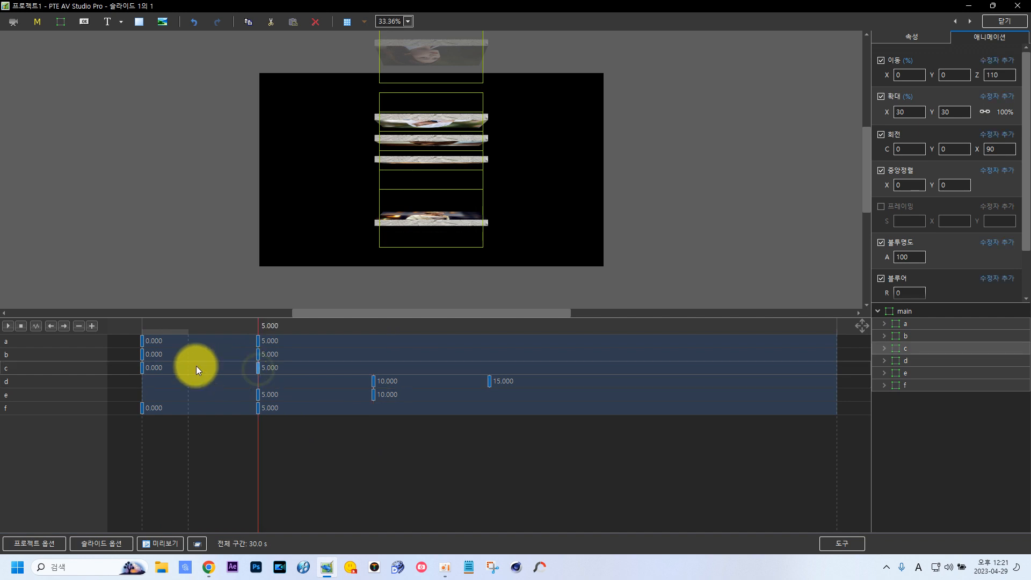
click(142, 370)
drag(141, 370, 487, 413)
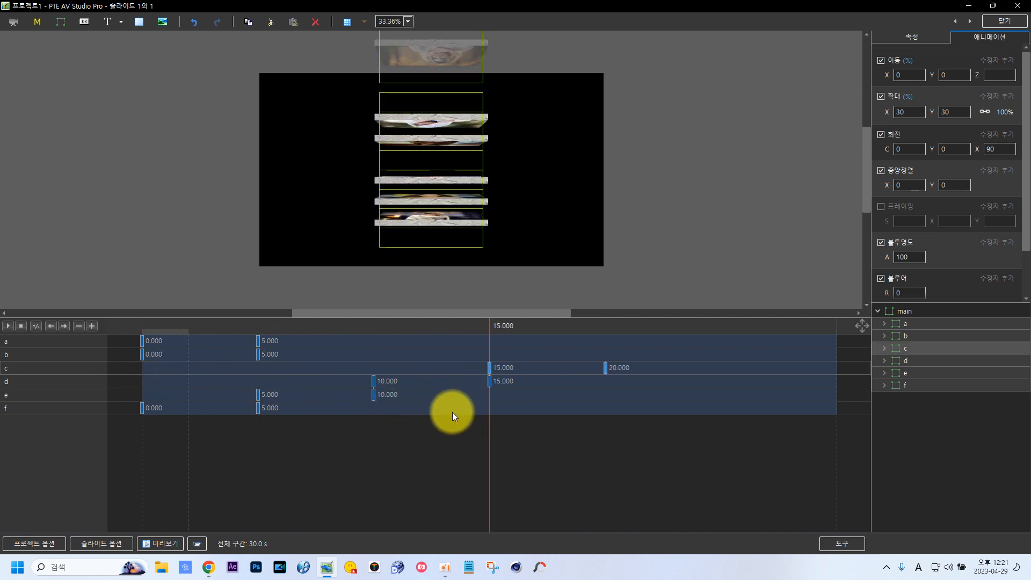
Undo the accidental shift of frame b's second keyframe and move both its keyframes together to 20 and 25 seconds.
drag(258, 350, 259, 350)
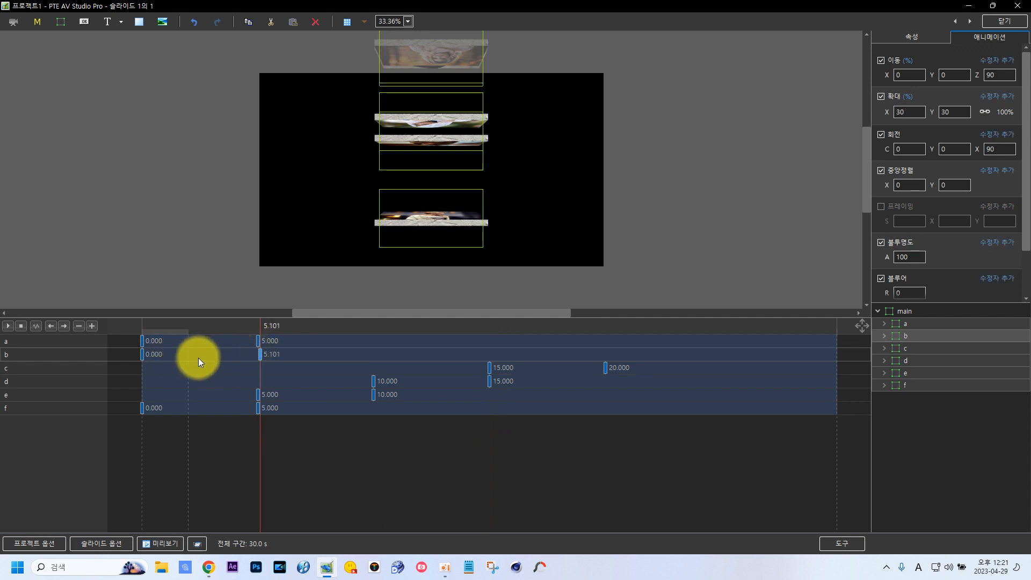
key(ctrl+z)
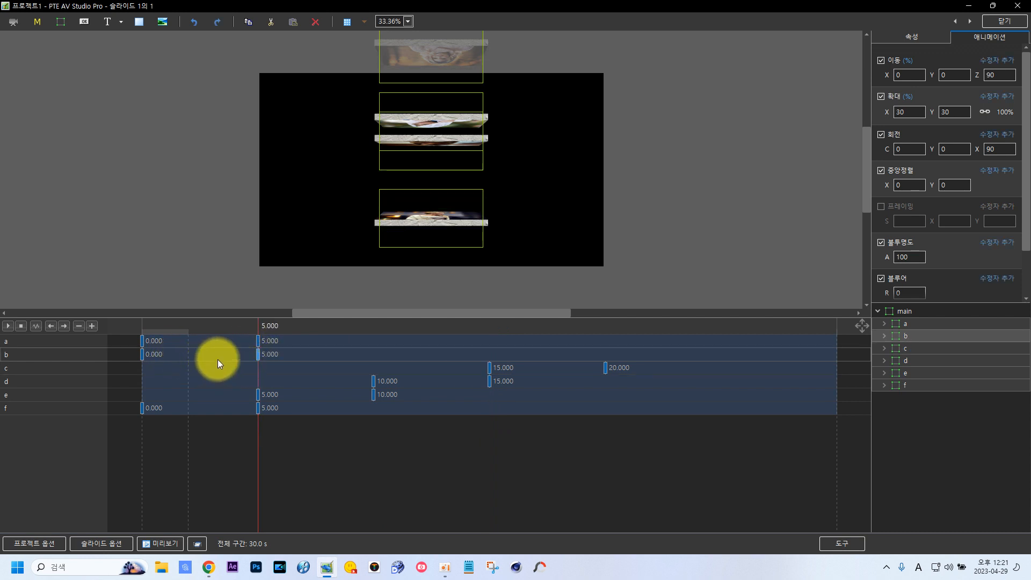
click(142, 355)
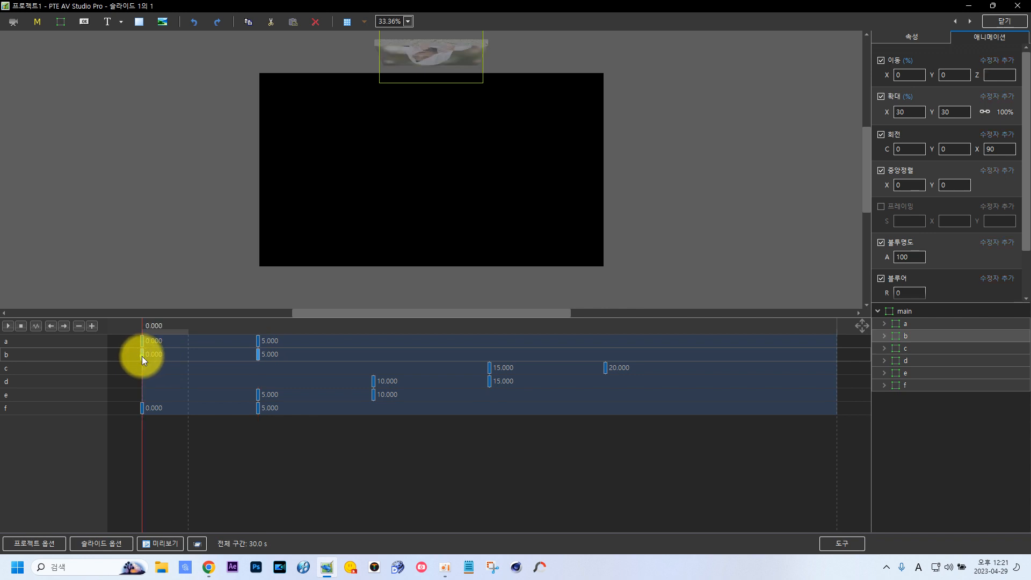
drag(142, 356, 605, 400)
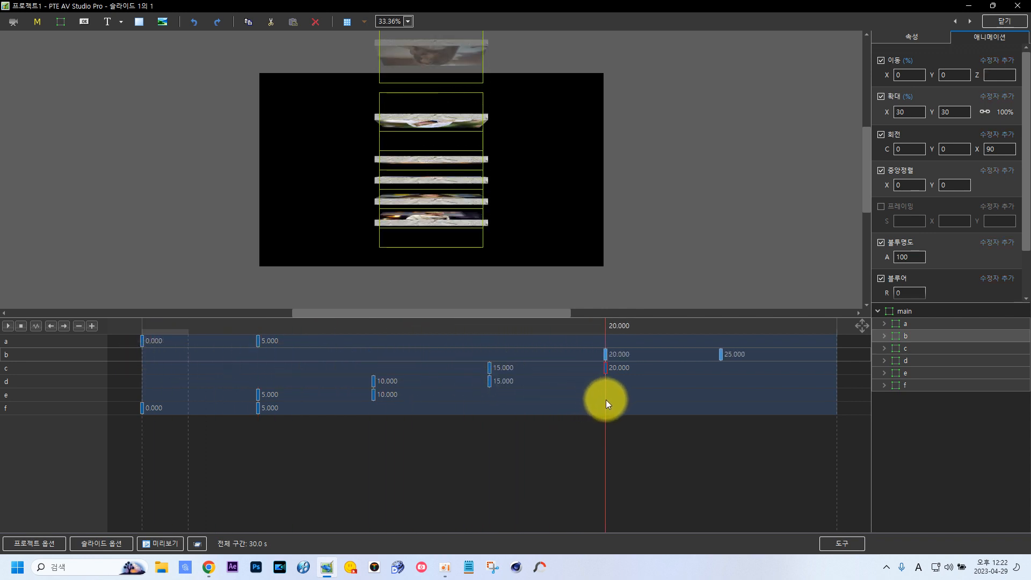
Shift both of frame a's keyframes together to 25 and 30 seconds, starting where frame b's end.
click(257, 342)
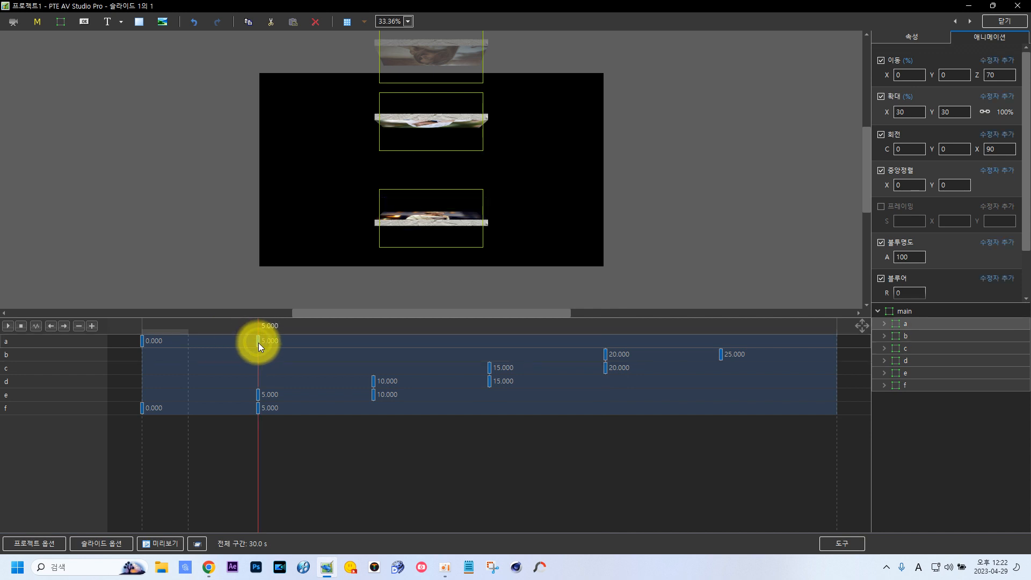
click(140, 340)
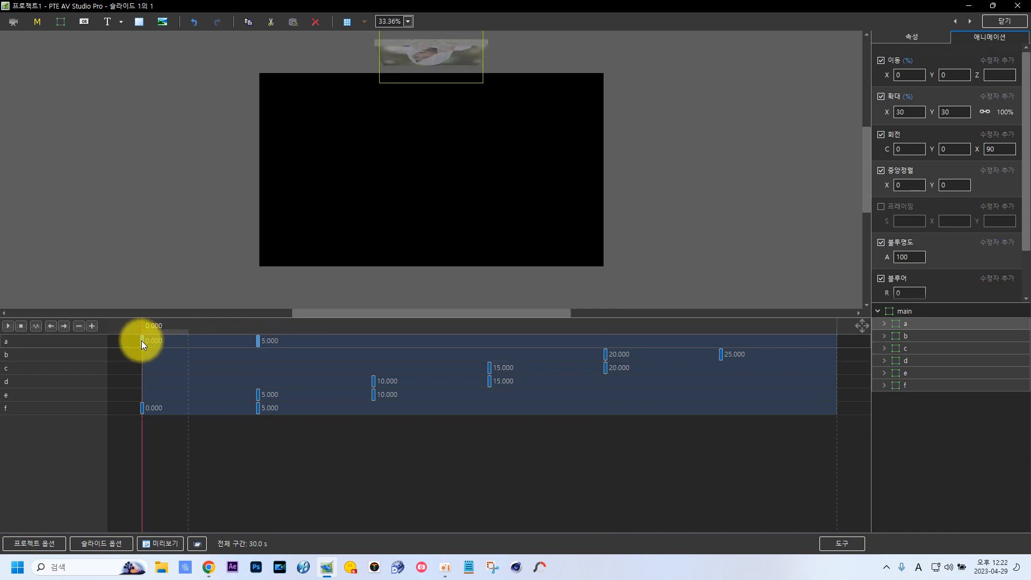
drag(140, 340, 719, 404)
Play the stacking animation from the start of the slide to check how frames a to f slide in, then stop it.
key(Home)
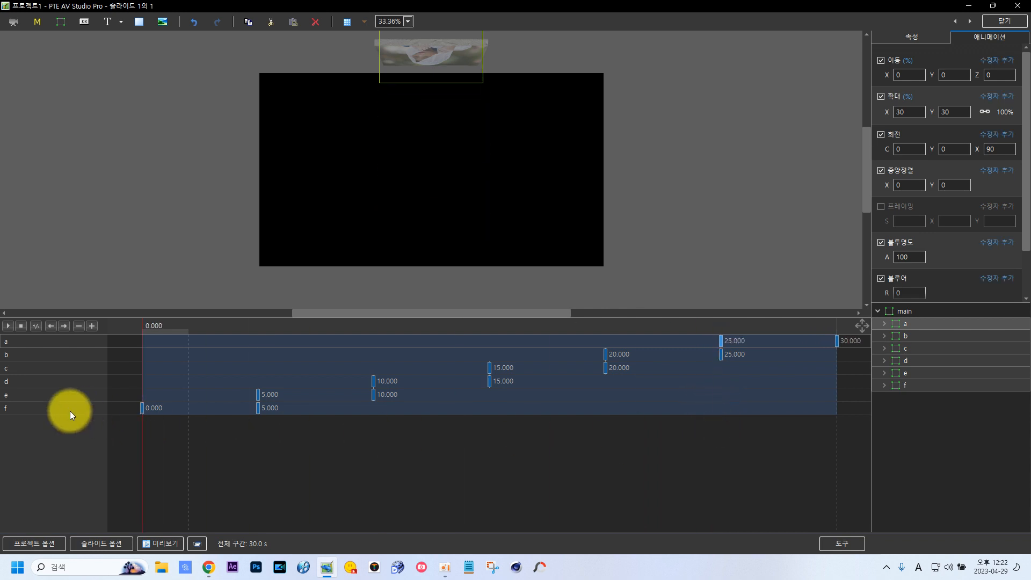
click(4, 327)
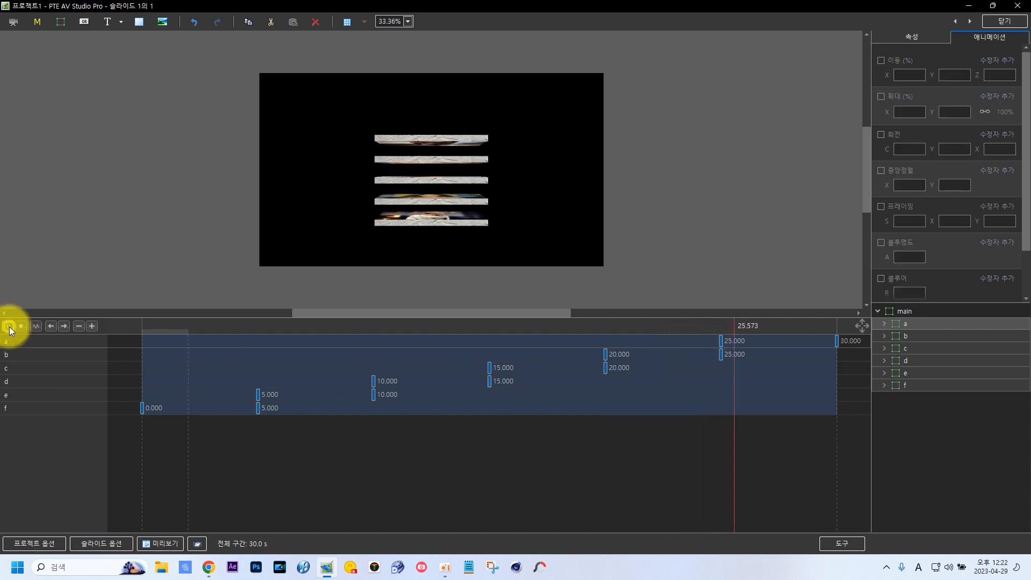
click(9, 326)
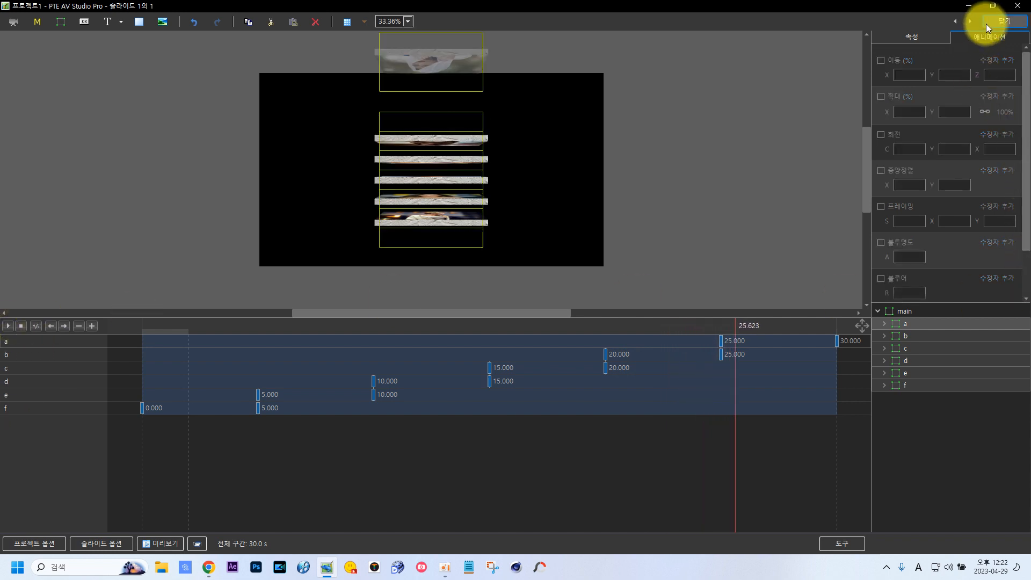
Close the animation editor, copy slide 1 and paste it after itself as a second slide.
click(1003, 22)
right_click(68, 465)
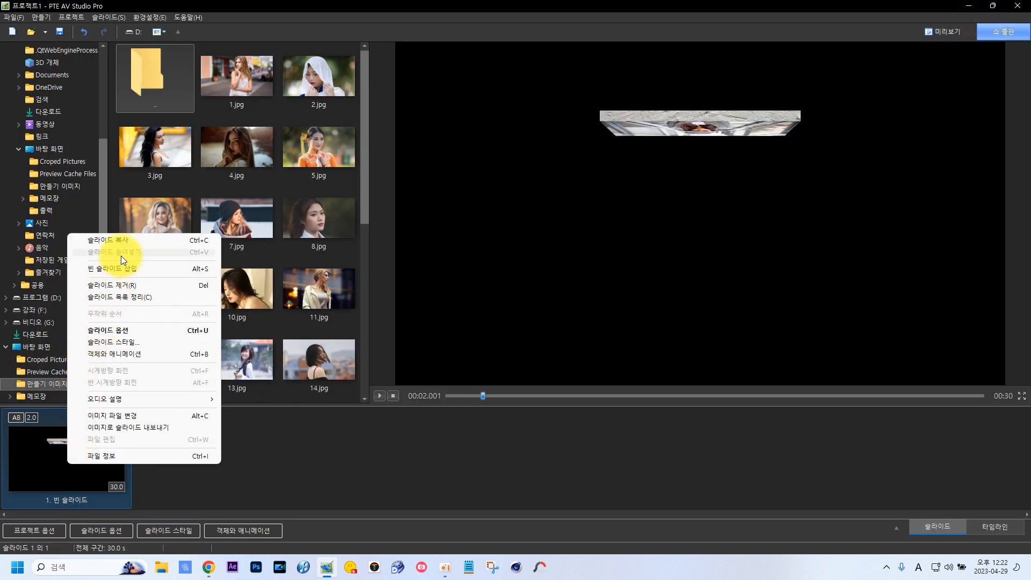
click(123, 238)
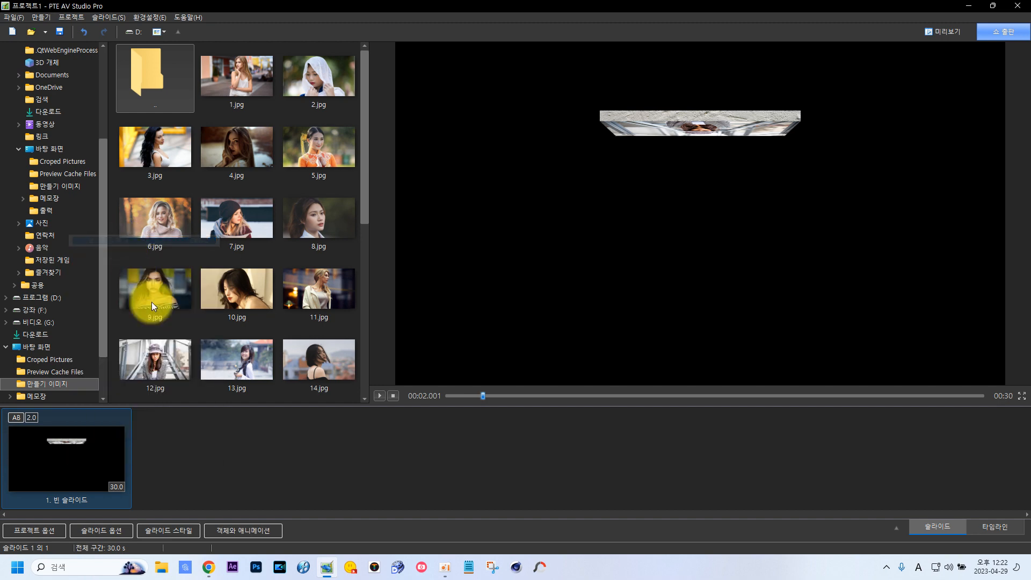
right_click(189, 459)
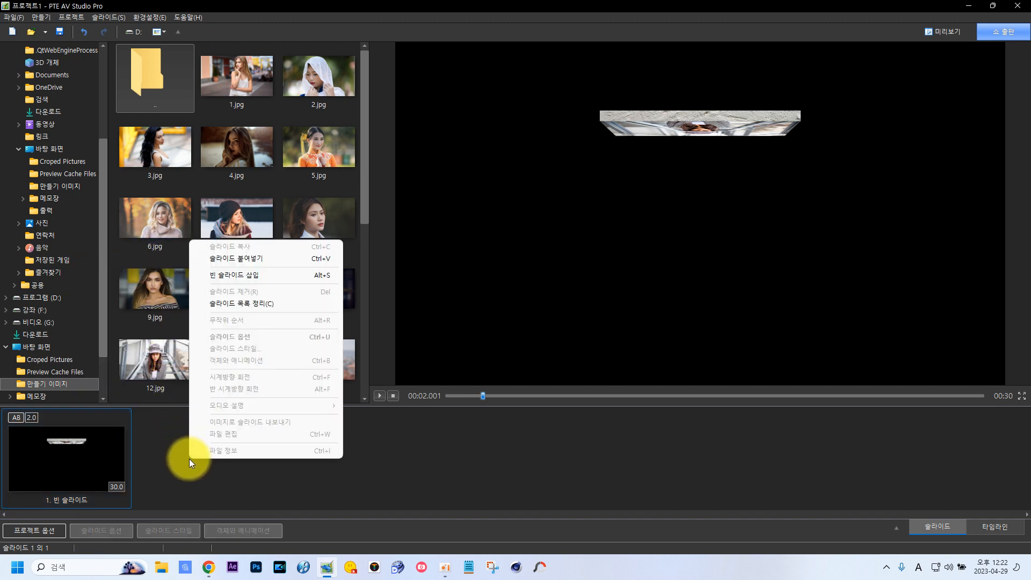
click(242, 259)
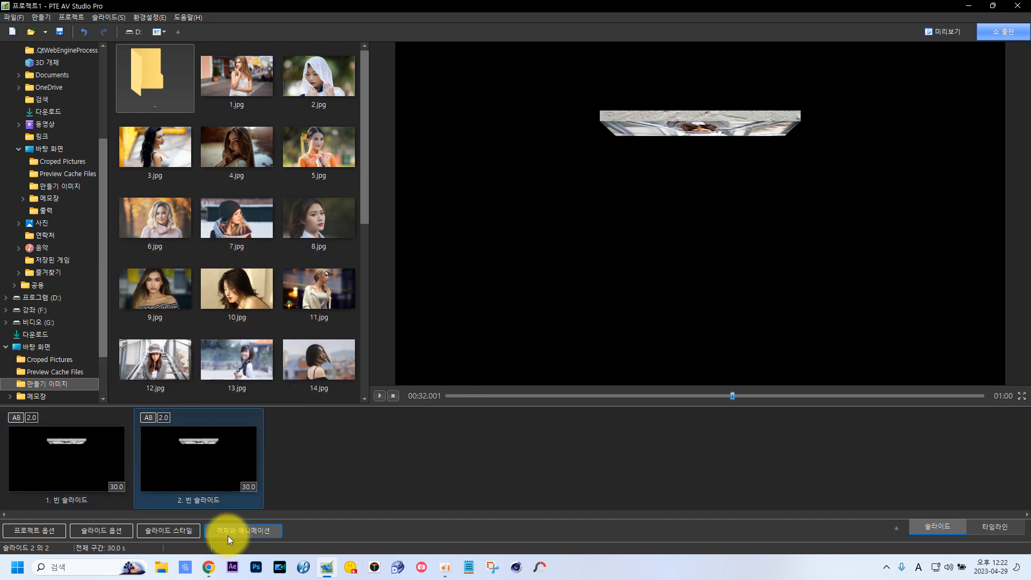
Open slide 2 in the objects and animation editor and select frames a to f together.
click(256, 535)
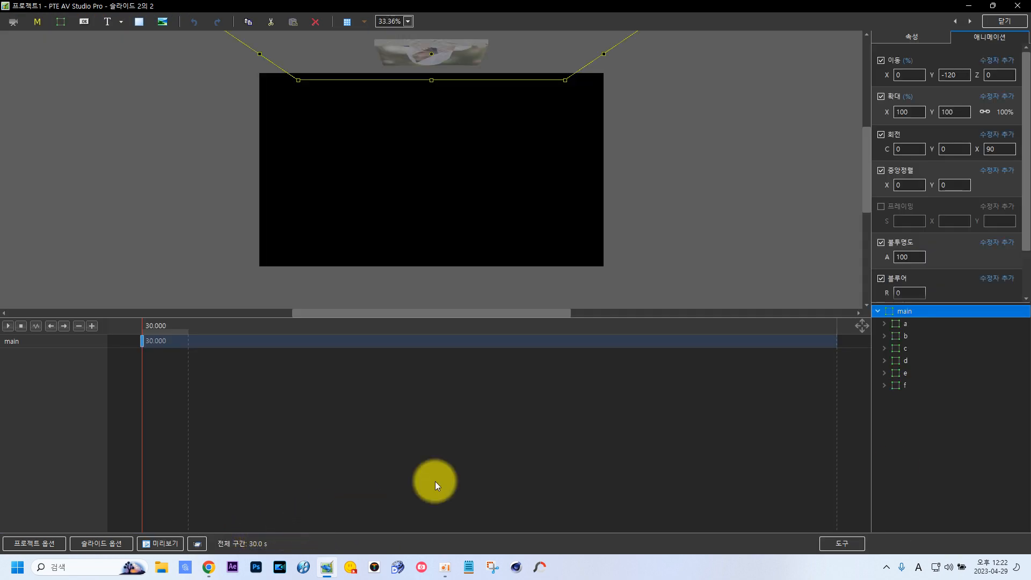
click(900, 324)
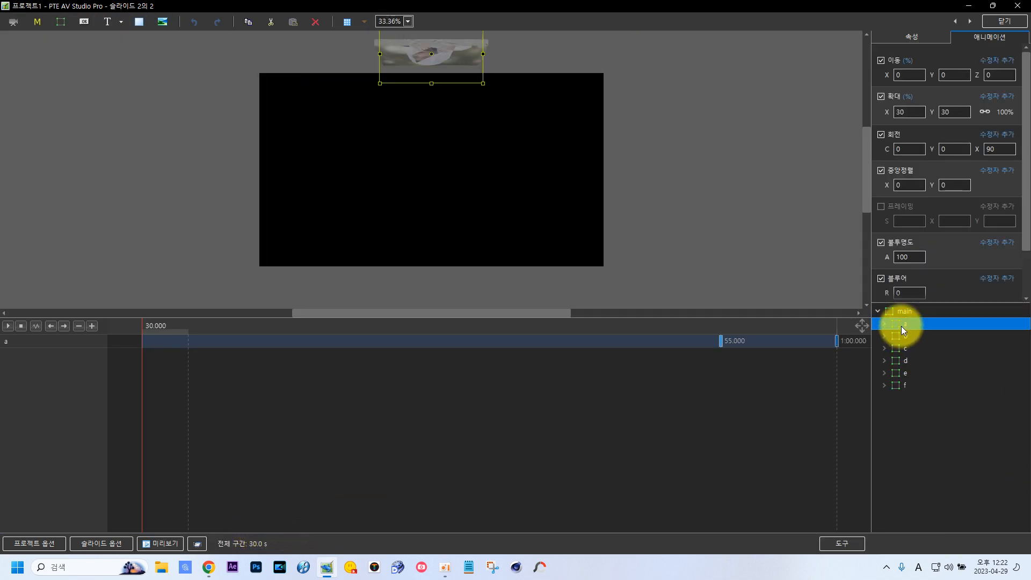
shift+click(903, 386)
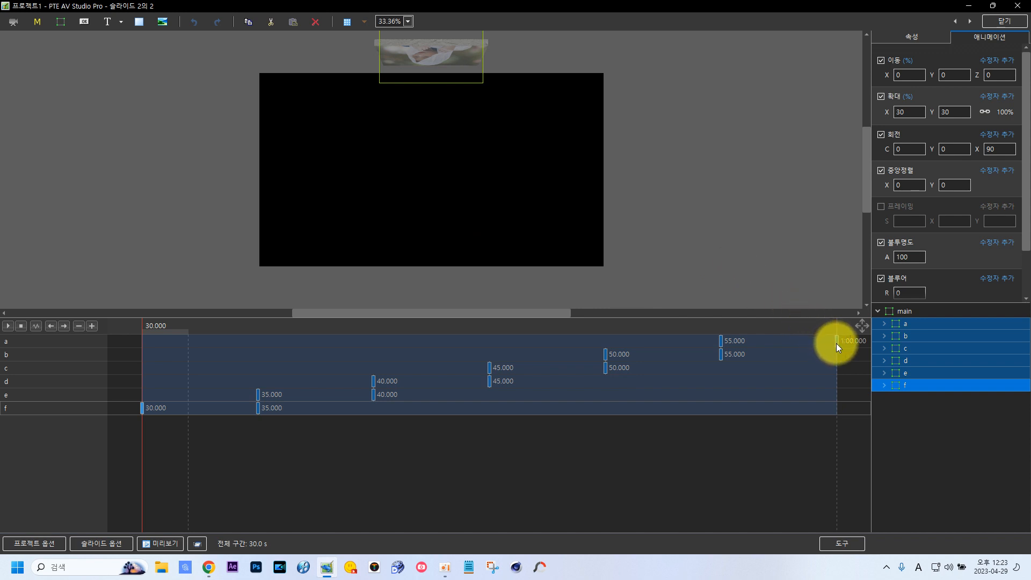
Delete the first keyframe of frames a, b and c, at 55, 50 and 45 seconds respectively.
click(720, 341)
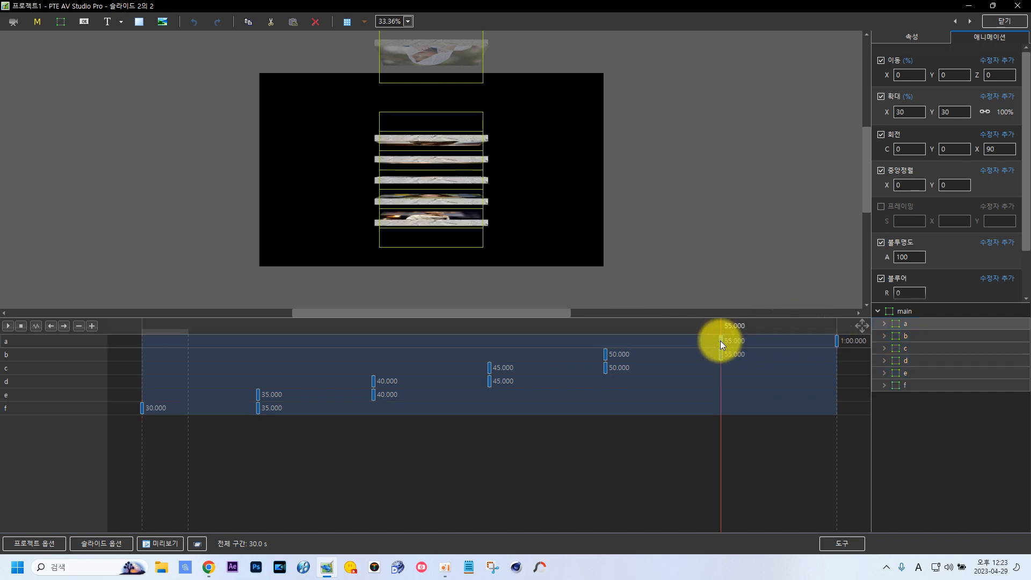
right_click(719, 341)
click(746, 370)
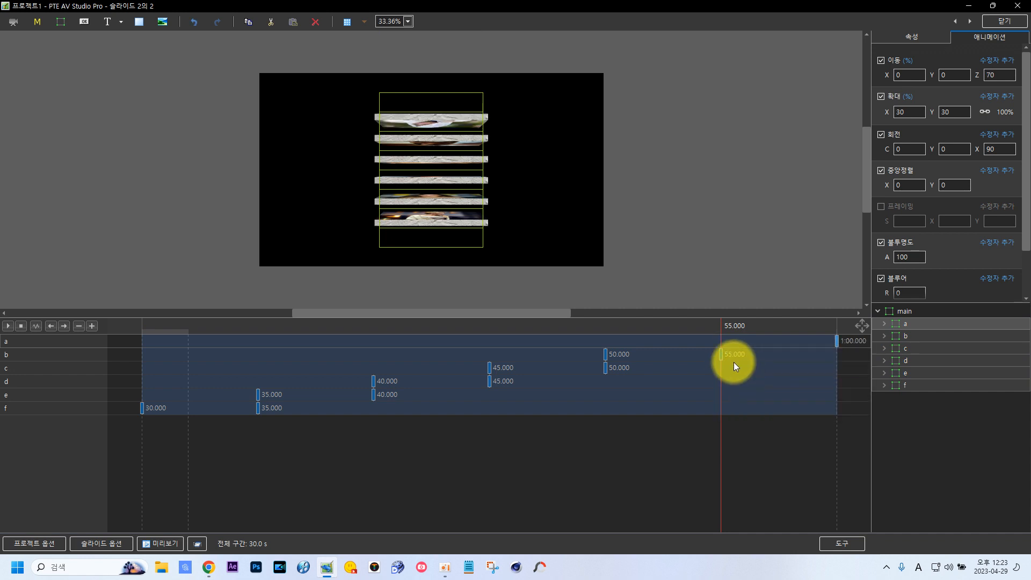
click(606, 356)
right_click(605, 356)
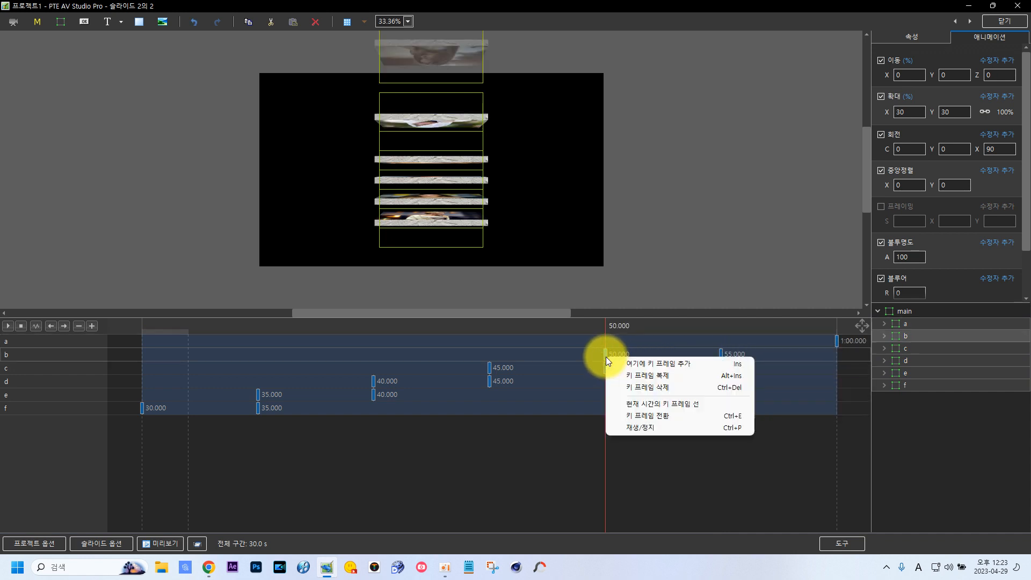
click(628, 385)
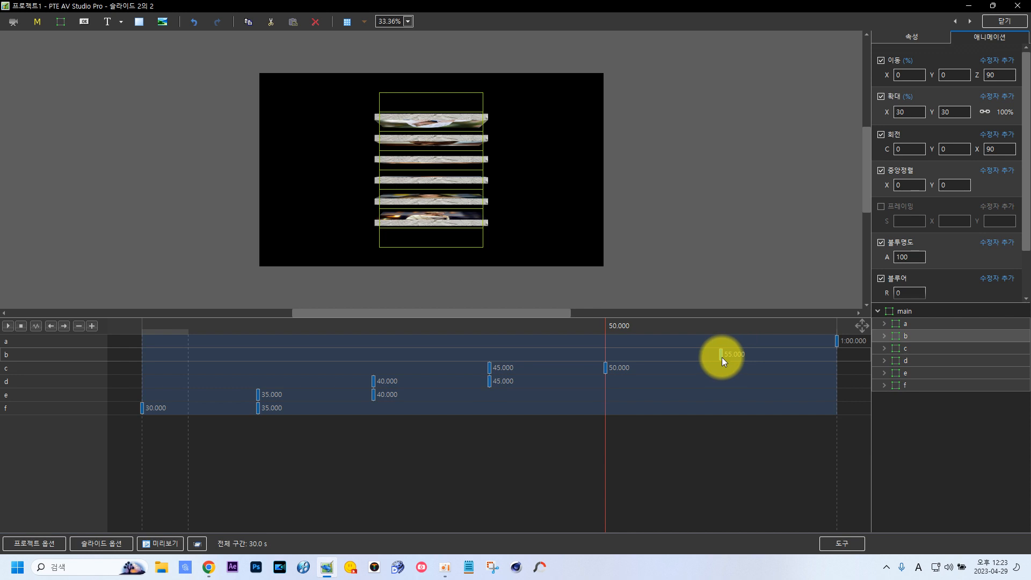
click(491, 371)
right_click(491, 372)
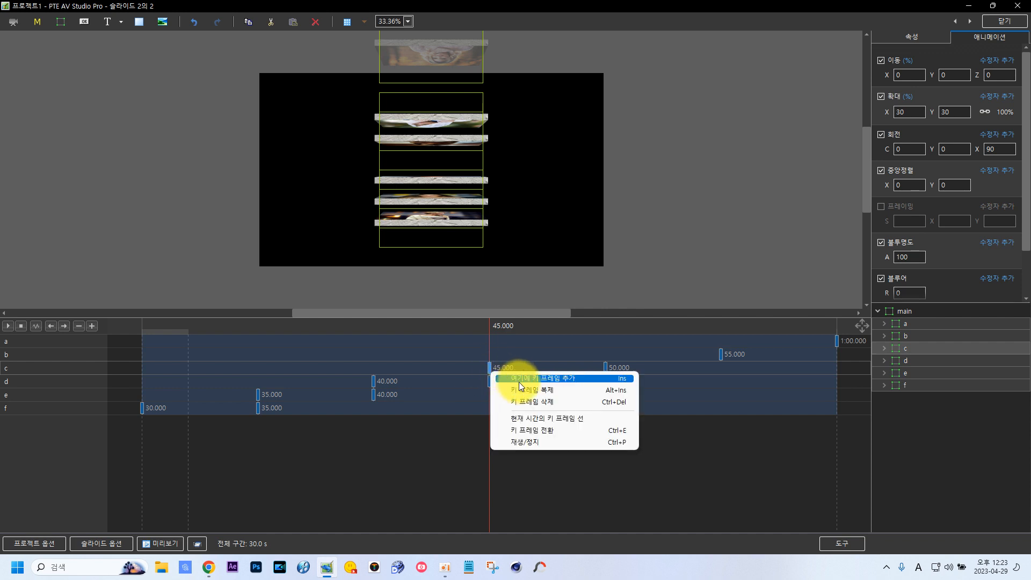
click(526, 402)
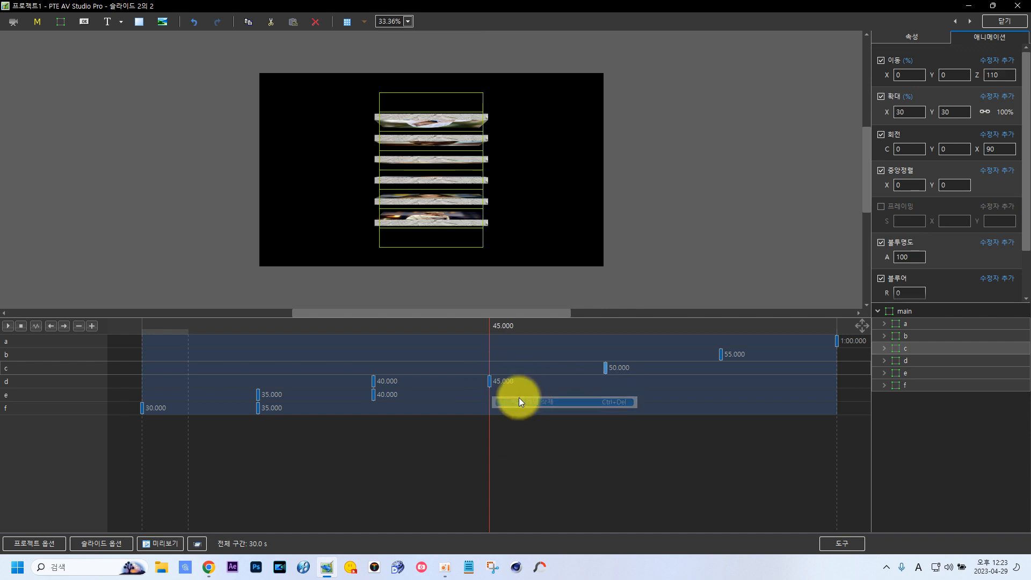
Delete the first keyframe of frames d, e and f, at 40, 35 and 30 seconds respectively.
click(373, 381)
right_click(373, 381)
click(421, 410)
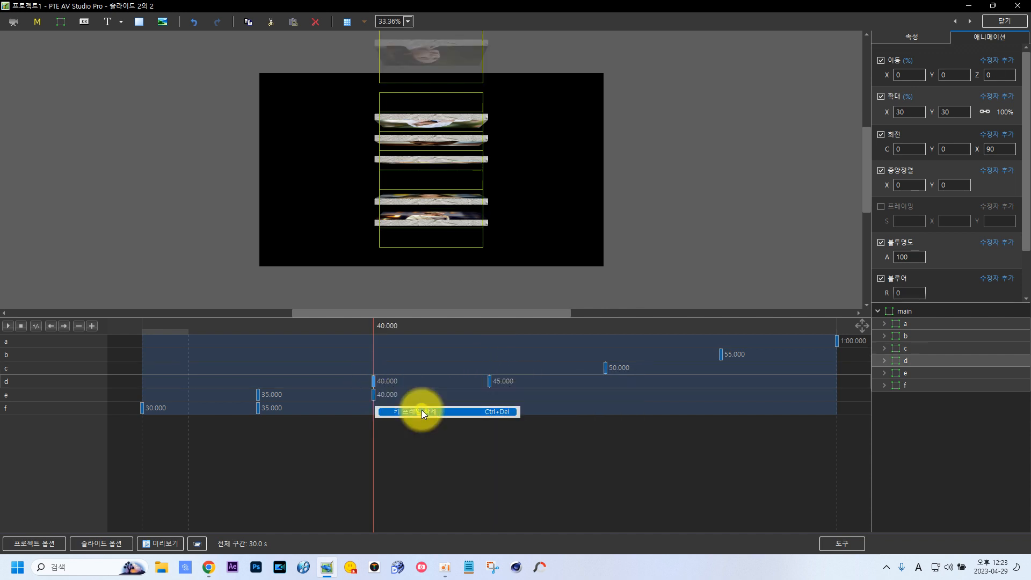
click(256, 394)
right_click(257, 394)
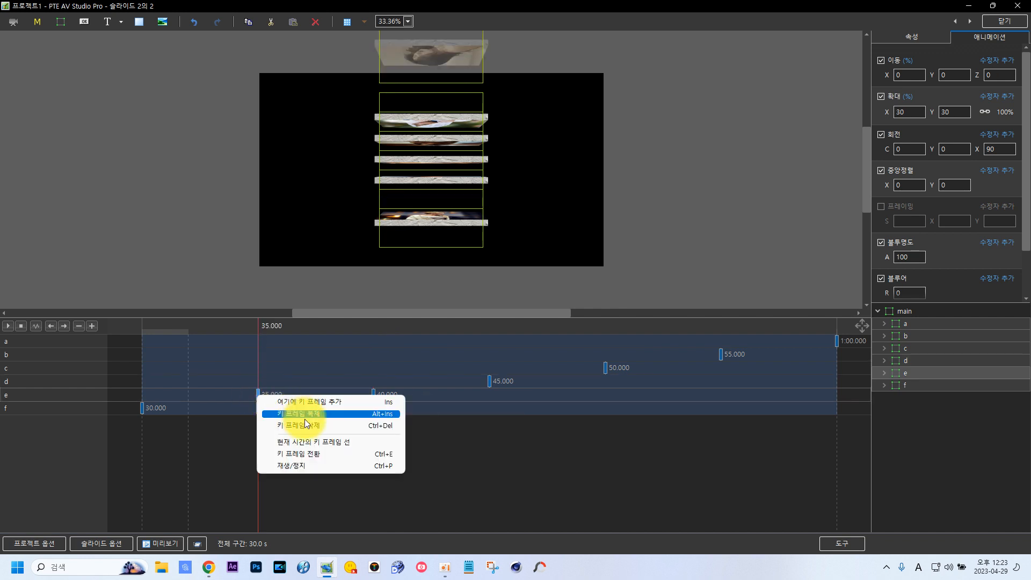
click(308, 422)
click(140, 404)
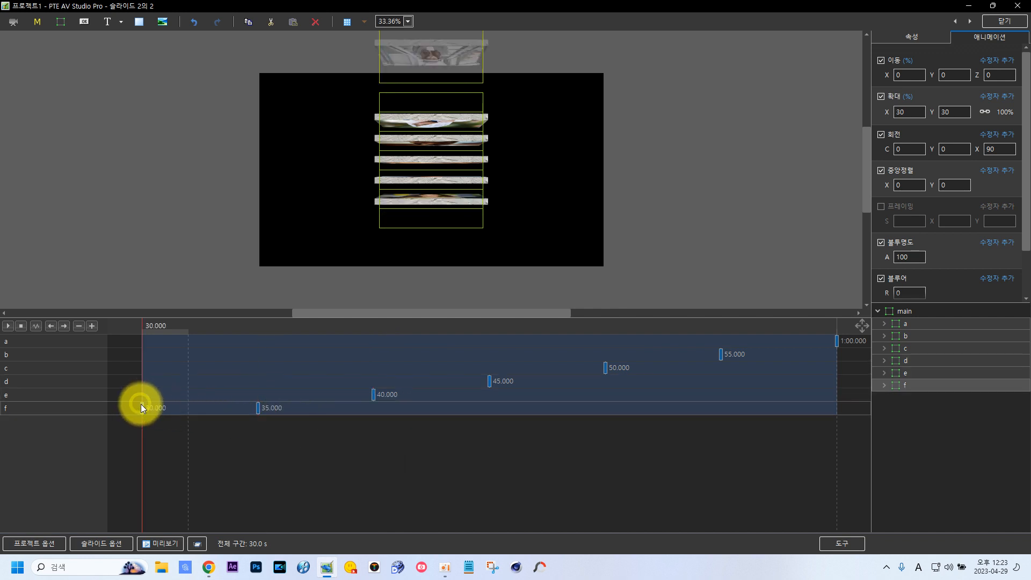
right_click(140, 403)
click(185, 435)
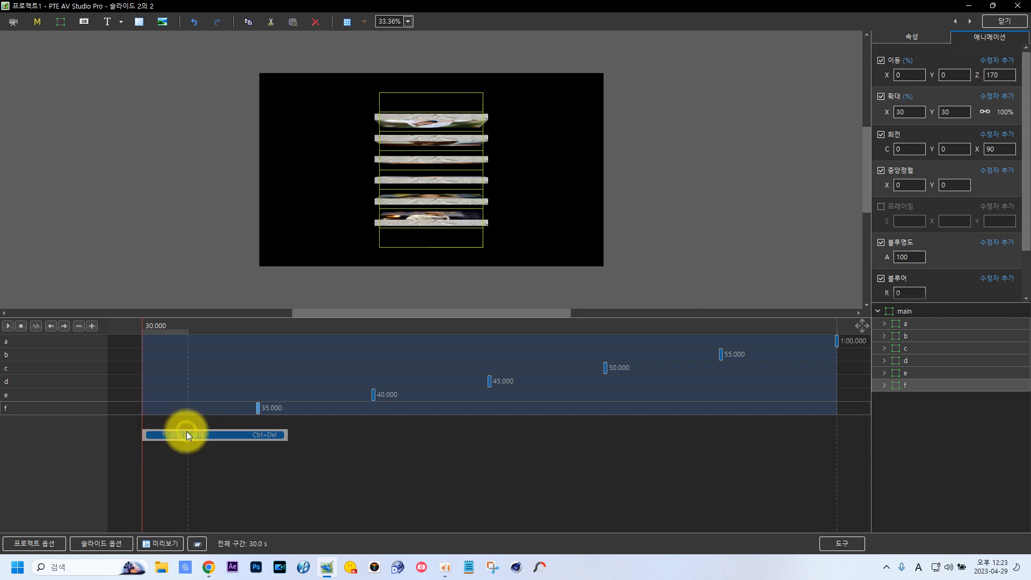
Move the remaining keyframe of each frame, from f up to a, to the slide's start at 30 seconds.
drag(263, 408, 143, 410)
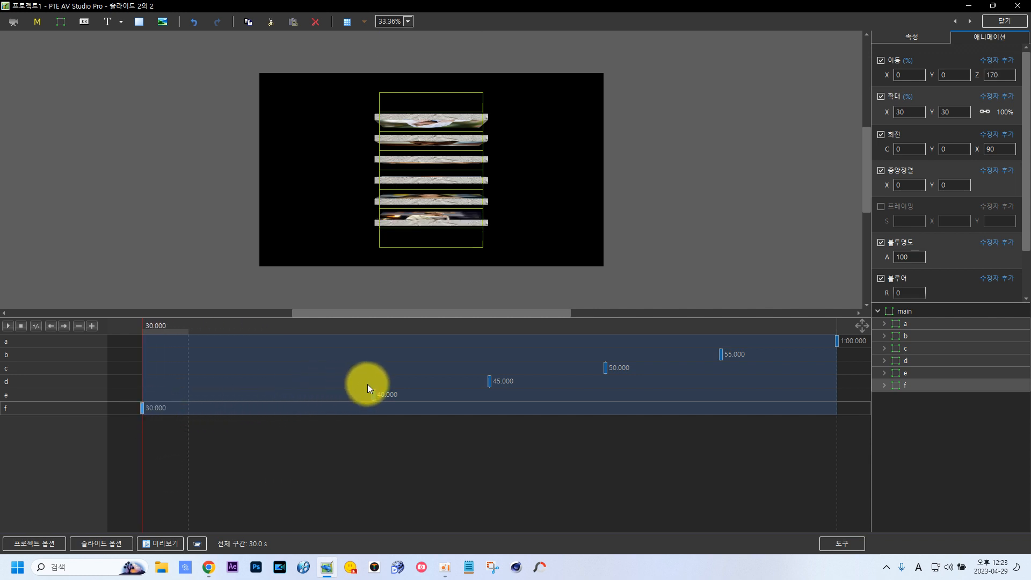
drag(371, 395, 142, 395)
drag(488, 381, 143, 387)
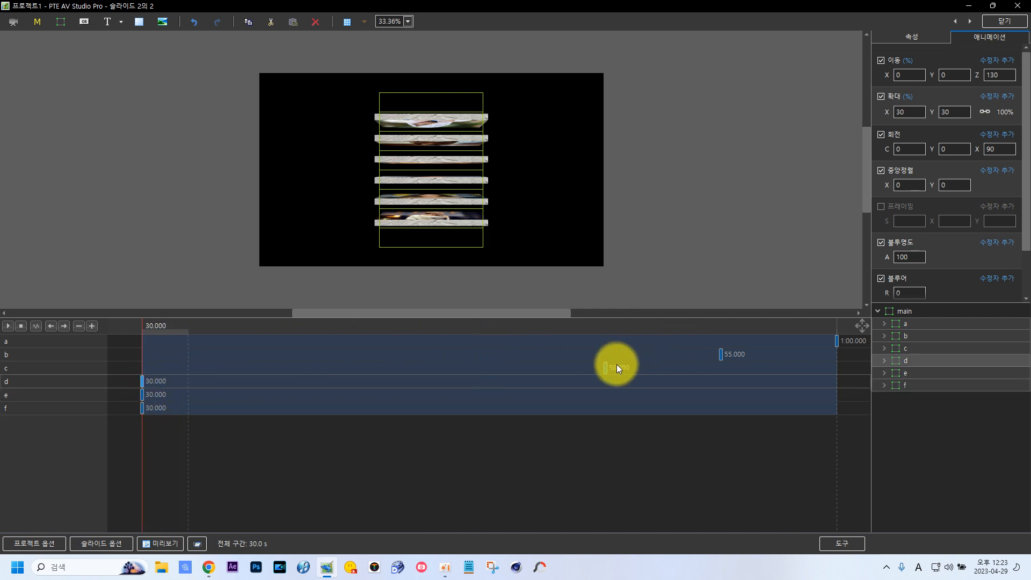
drag(608, 368, 143, 373)
drag(722, 353, 142, 356)
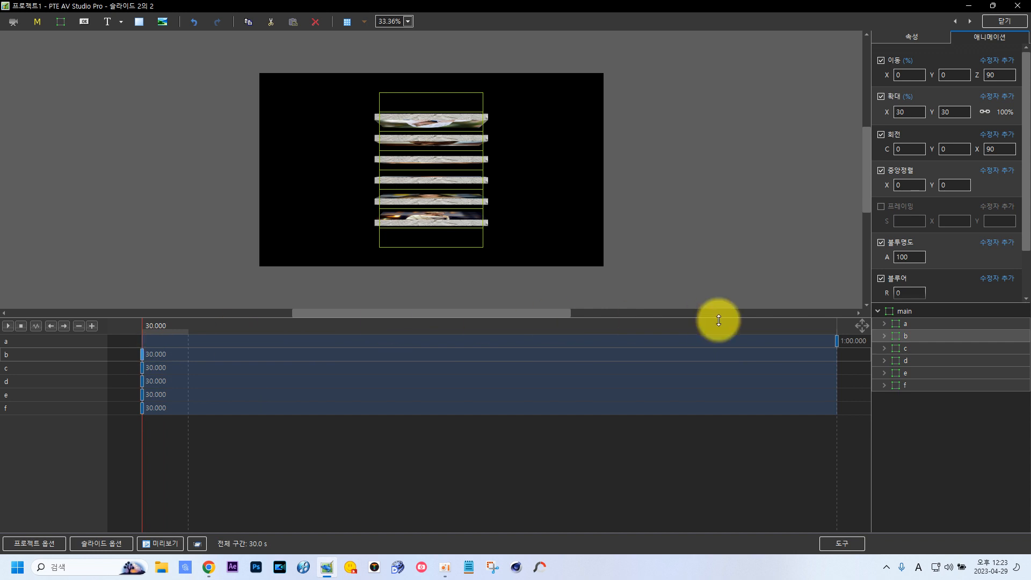
drag(837, 339, 143, 350)
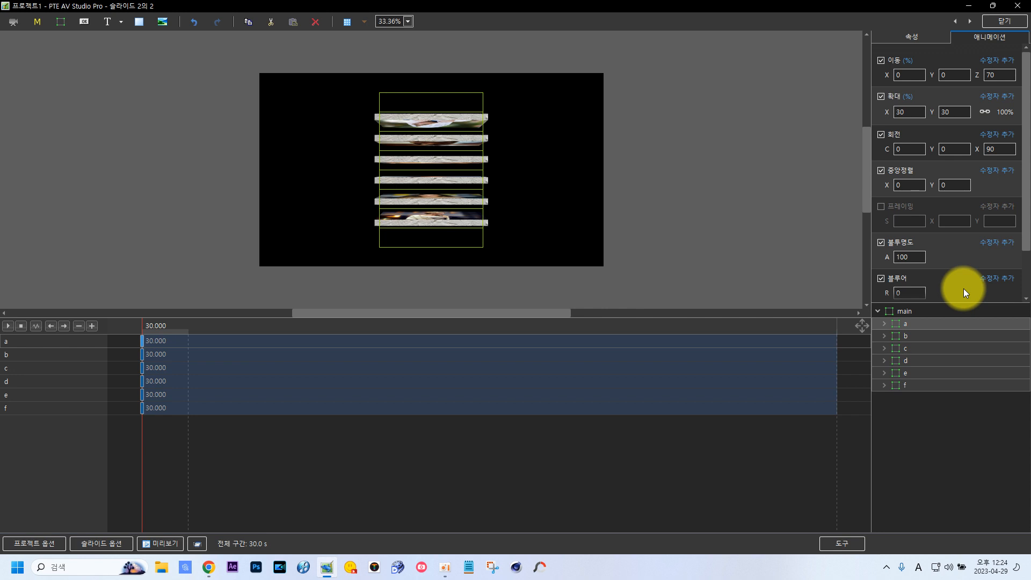
Duplicate frame a's 30-second keyframe and set the copy's keyframe time to 2000 ms.
right_click(140, 343)
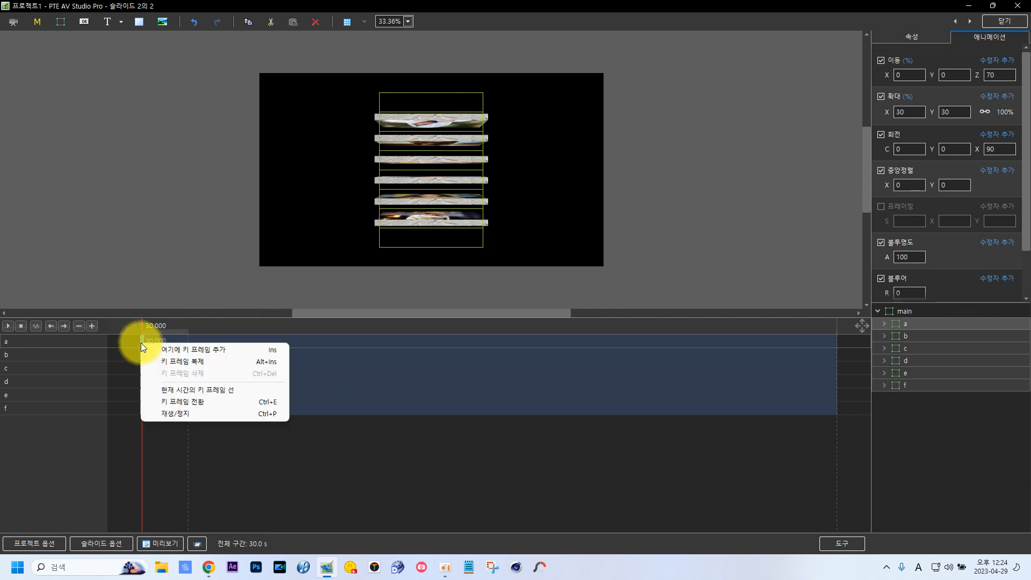
click(168, 357)
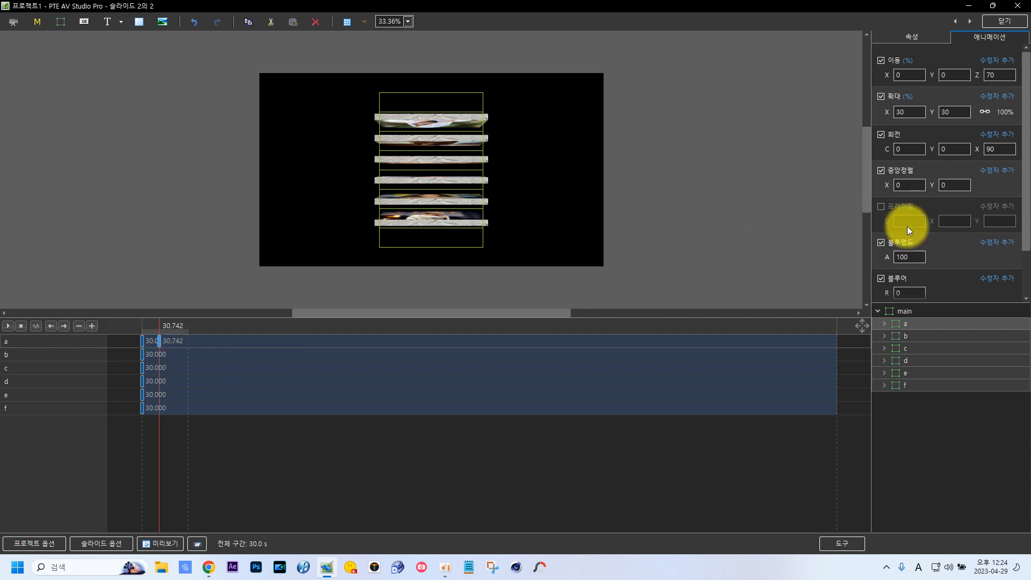
drag(1020, 223, 1020, 293)
click(961, 286)
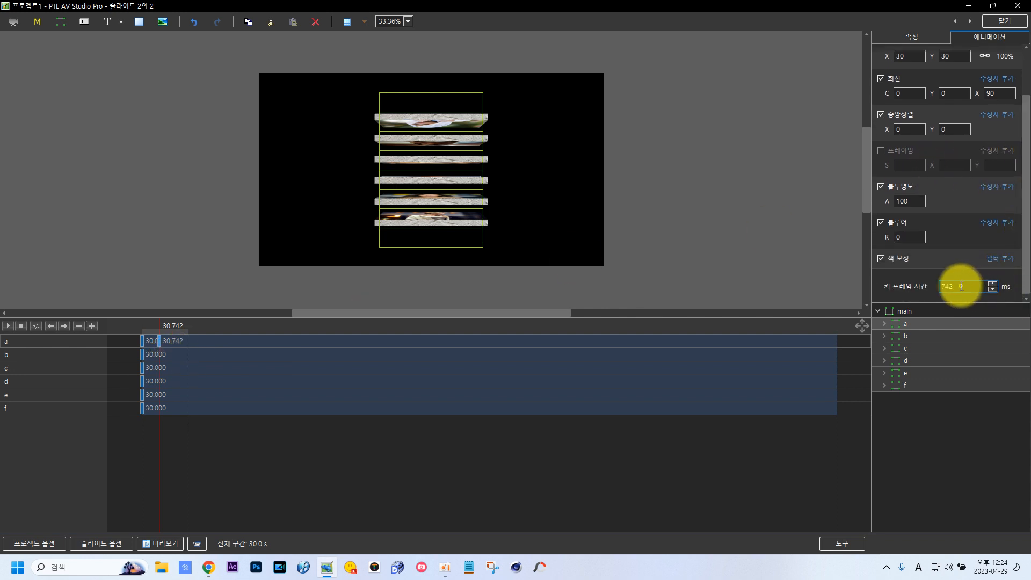
double_click(961, 287)
key(BackSpace)
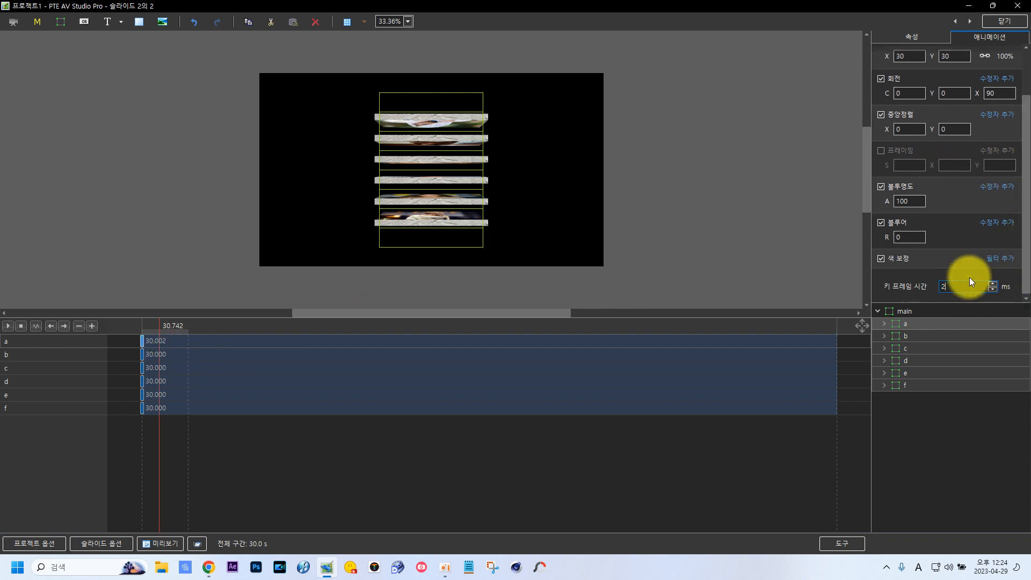
text(2000)
Duplicate the 30-second keyframe of frames b, c and d.
click(140, 354)
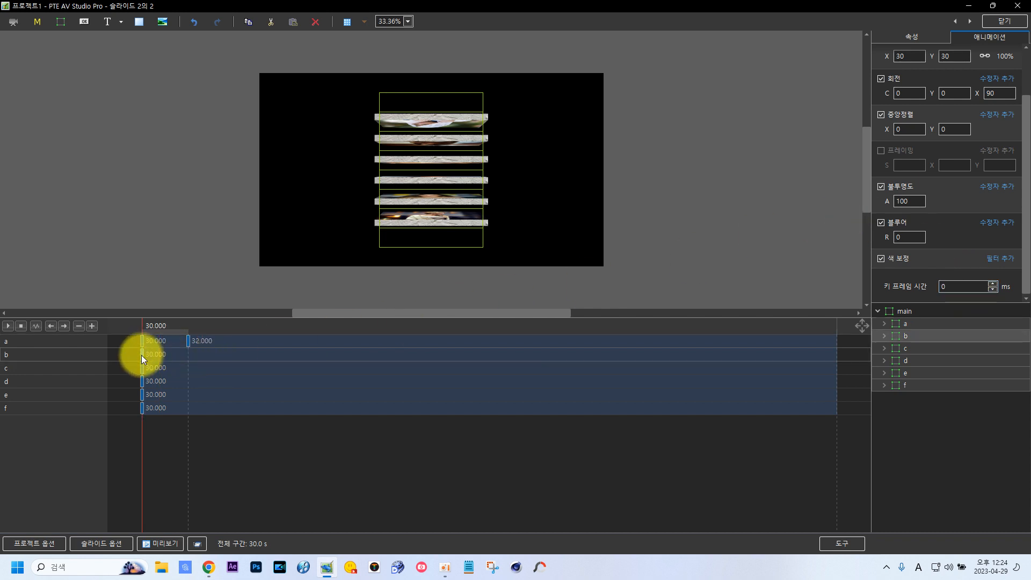
right_click(140, 355)
click(188, 374)
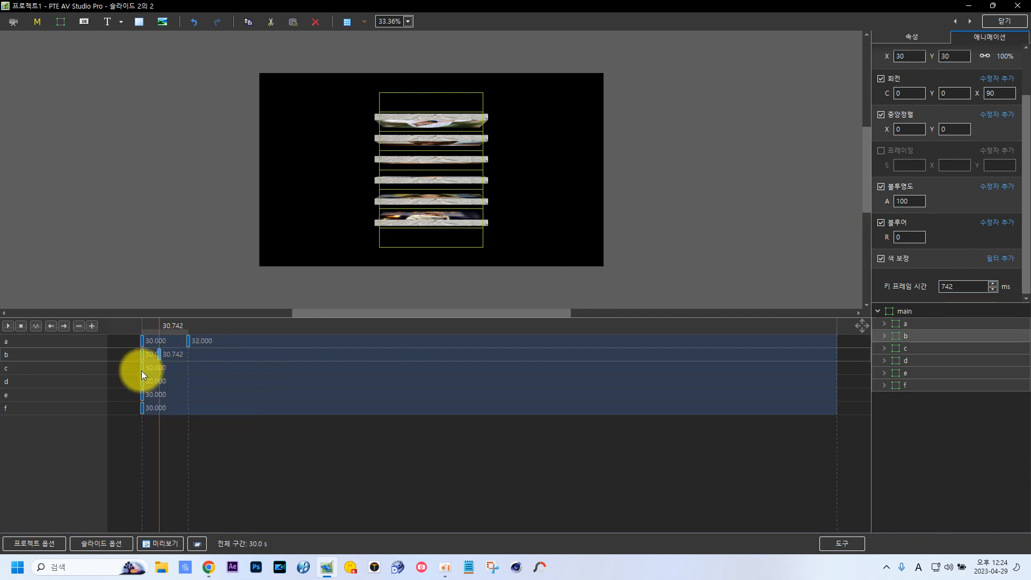
click(141, 368)
right_click(141, 370)
click(178, 390)
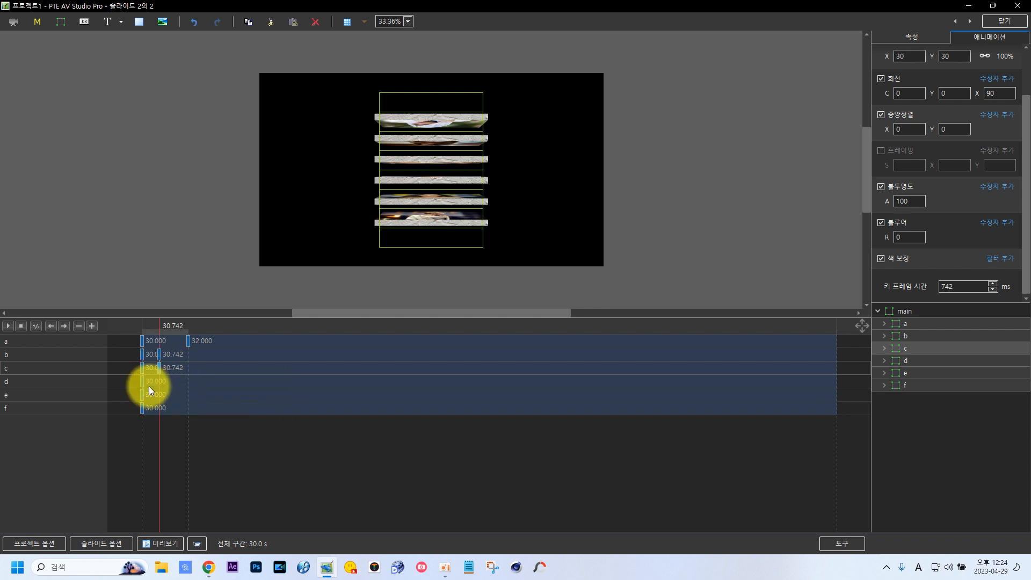
click(142, 381)
right_click(141, 381)
click(184, 398)
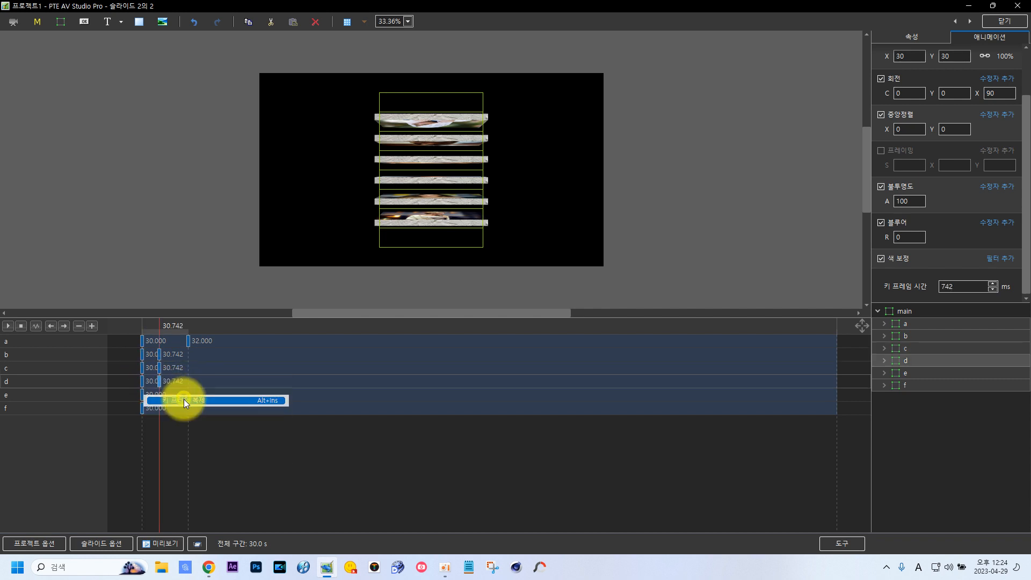
Duplicate the 30-second keyframe of frames e and f.
click(143, 395)
right_click(143, 395)
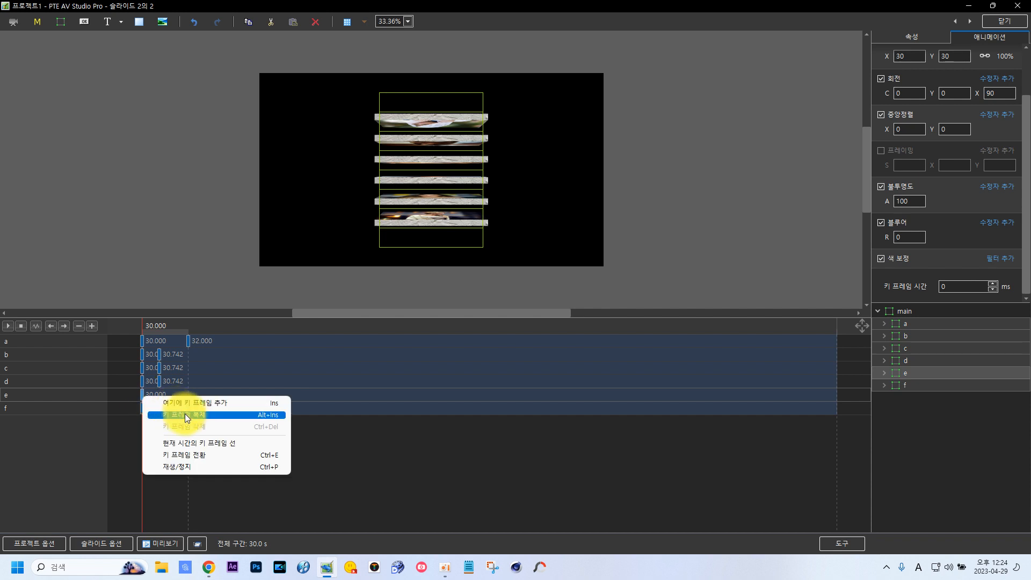
click(184, 413)
click(142, 408)
right_click(143, 409)
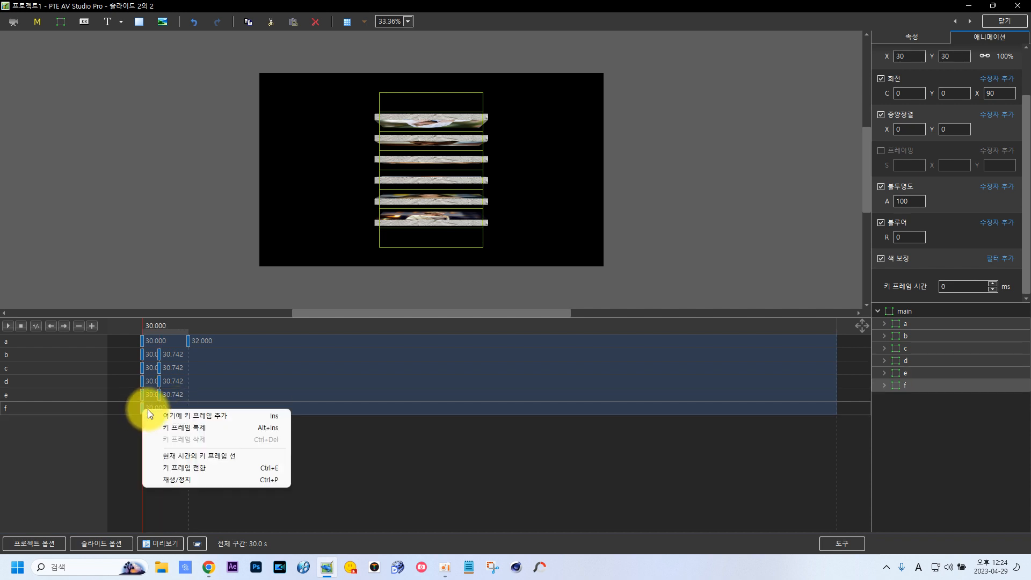
click(191, 427)
Move the duplicated keyframes of frames b to f together to 32 seconds, and select the 32-second keyframes of all six frames.
click(158, 355)
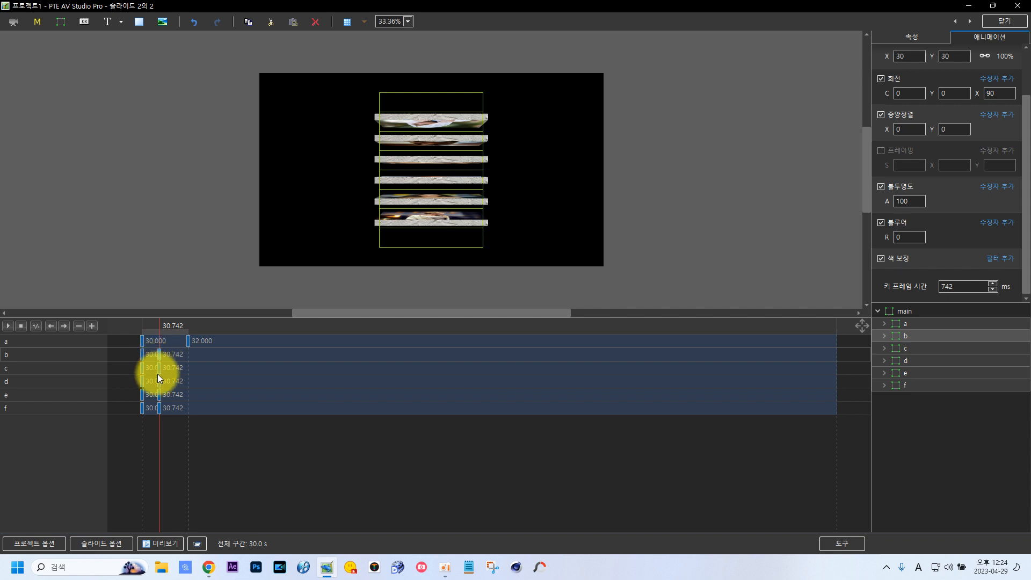
click(160, 406)
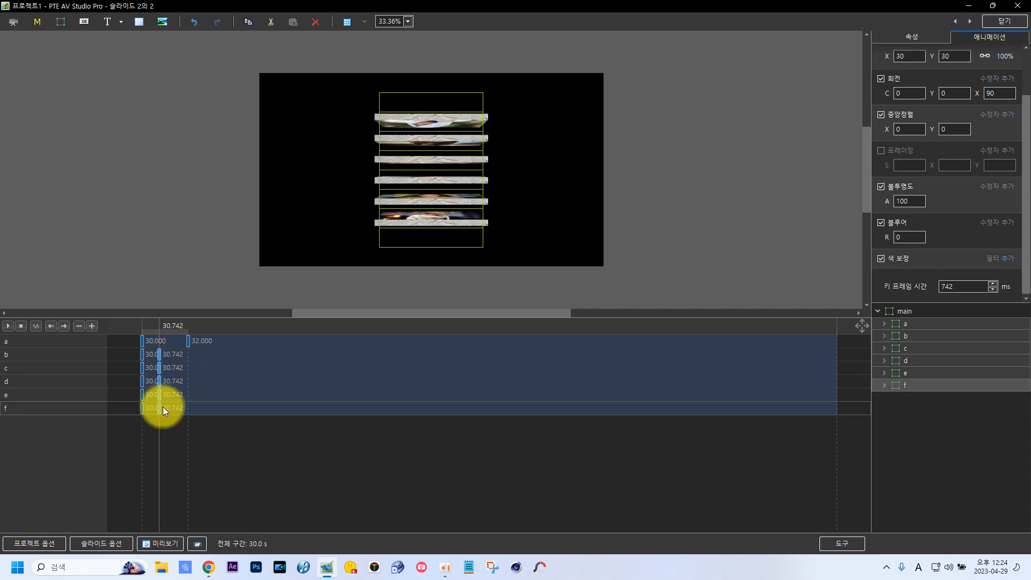
drag(159, 407, 188, 408)
click(188, 340)
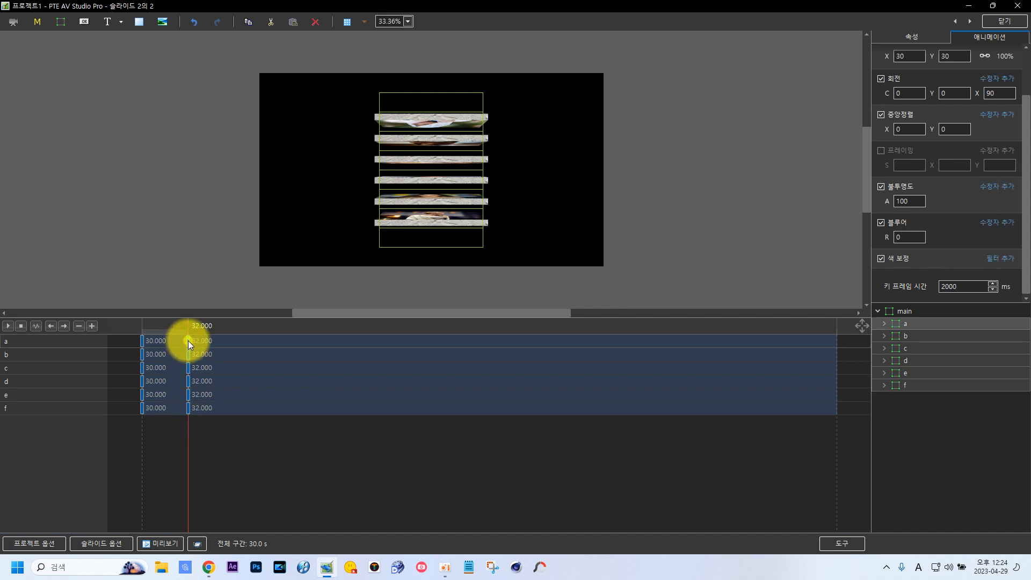
click(188, 406)
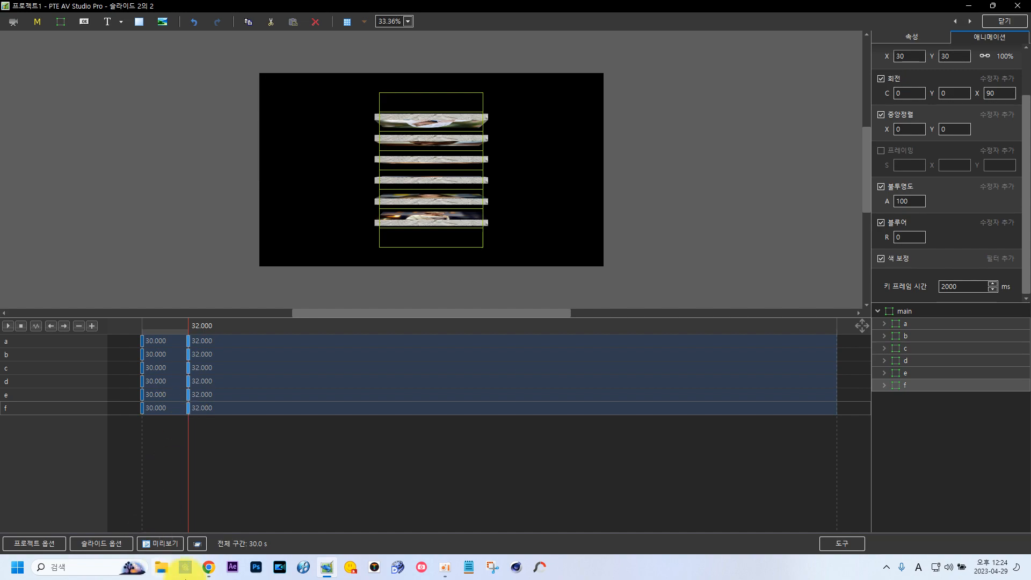
Switch to the YouTube reference video in Chrome, play the part where the stacked photos turn upright, pause it, and return to PTE AV Studio.
click(209, 567)
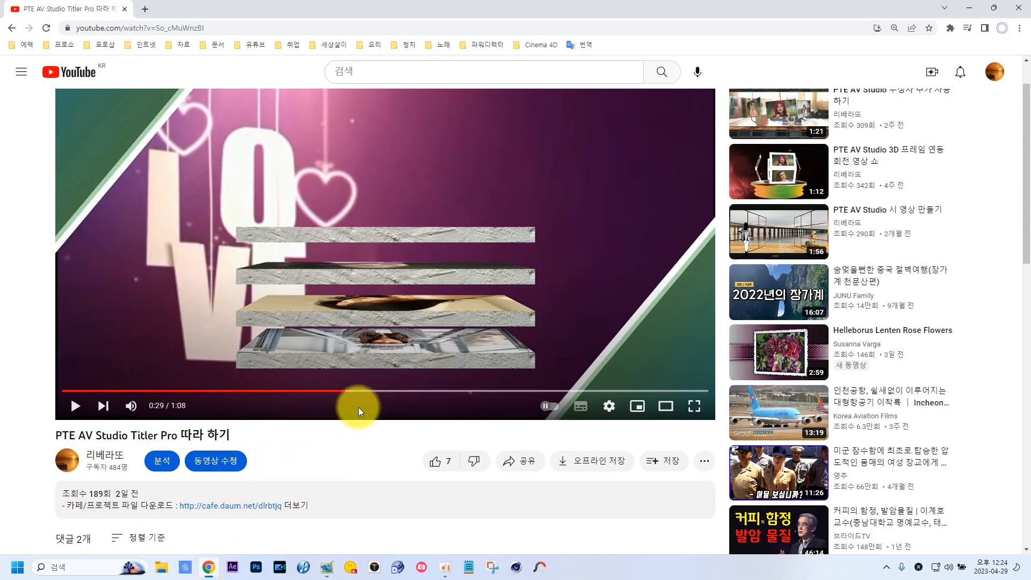
click(407, 390)
click(76, 407)
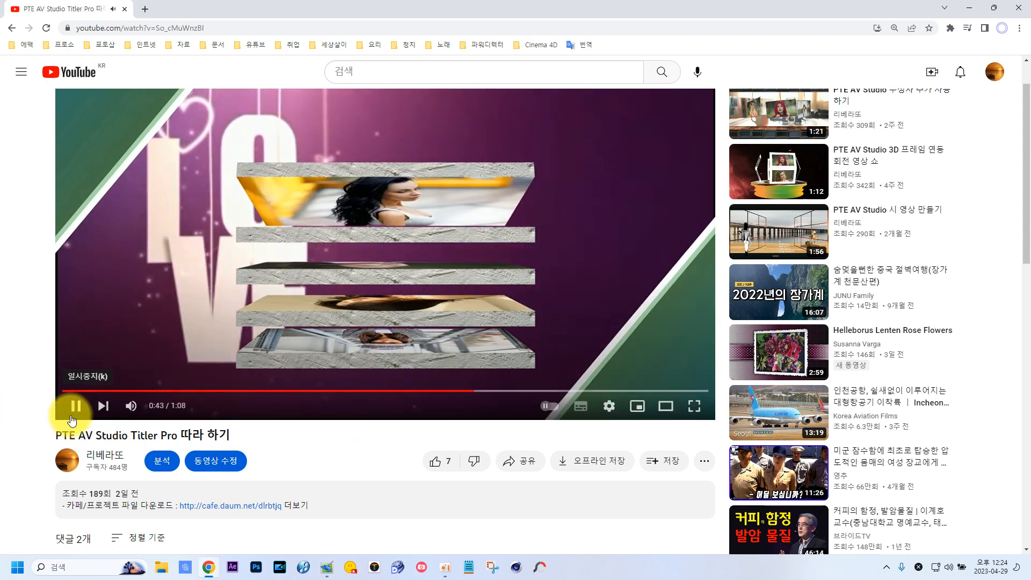
click(312, 204)
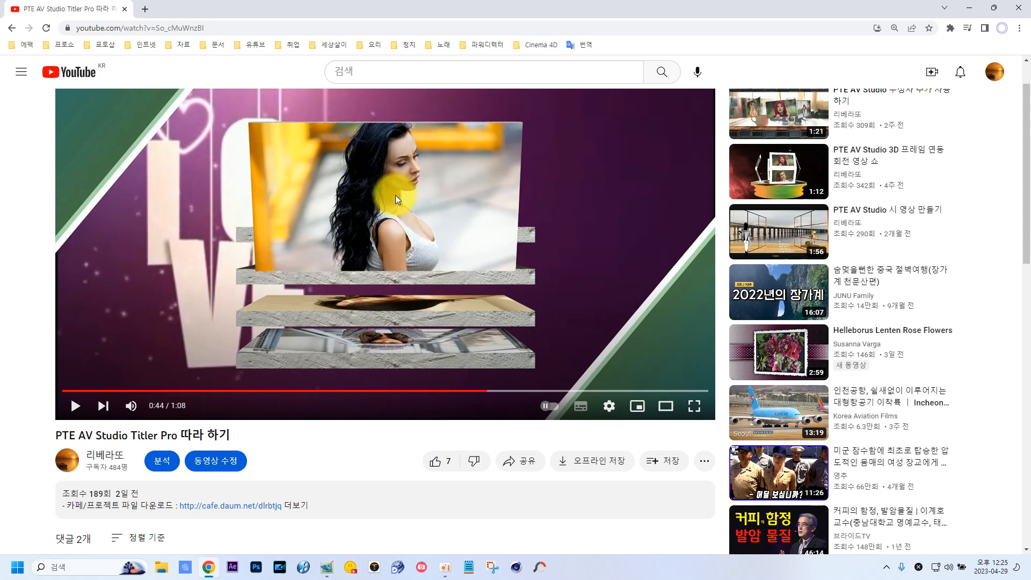
mouse_move(211, 568)
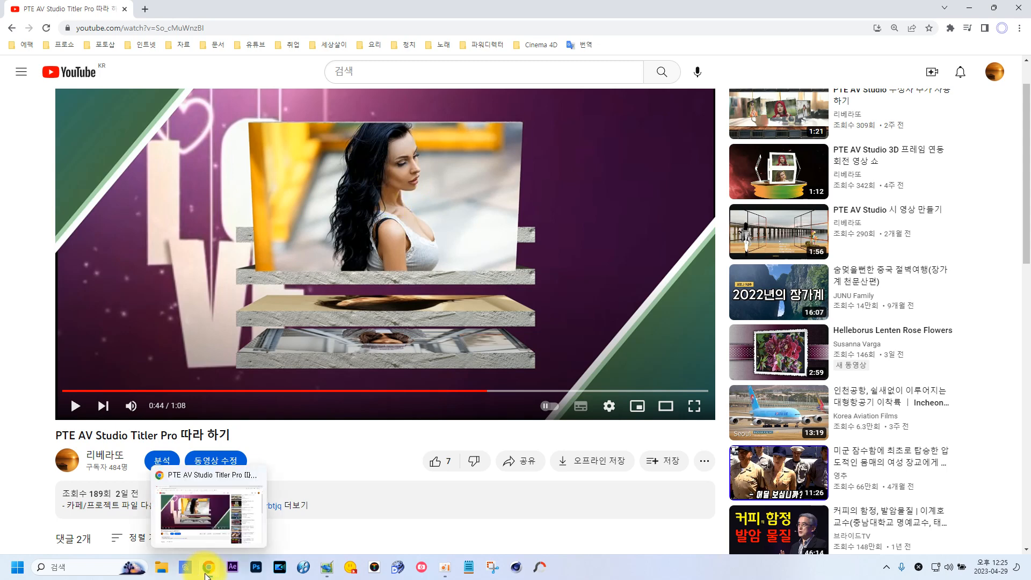
click(326, 567)
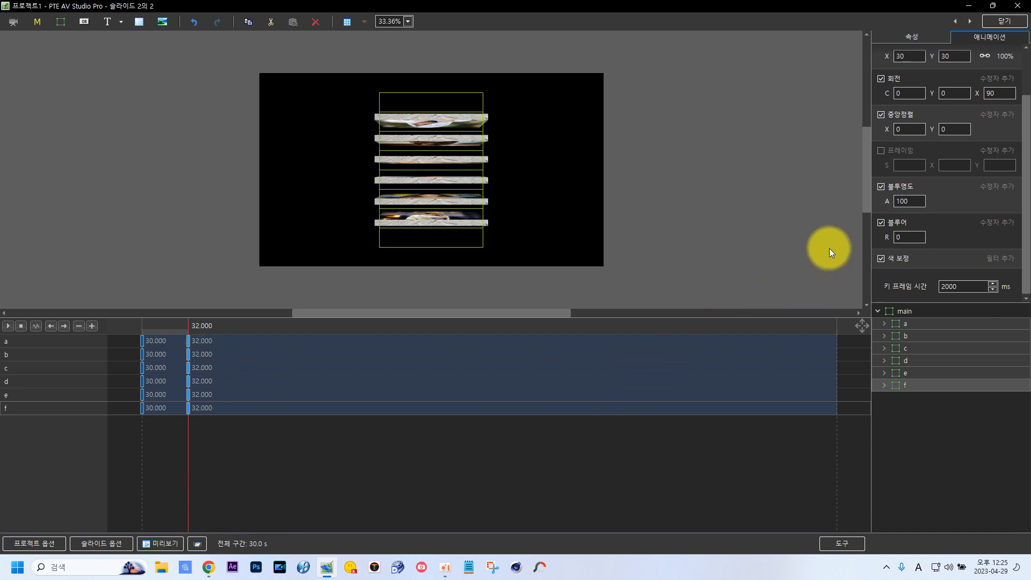
Set the X rotation to 0 for the selected 32-second keyframes of all six frames.
double_click(996, 94)
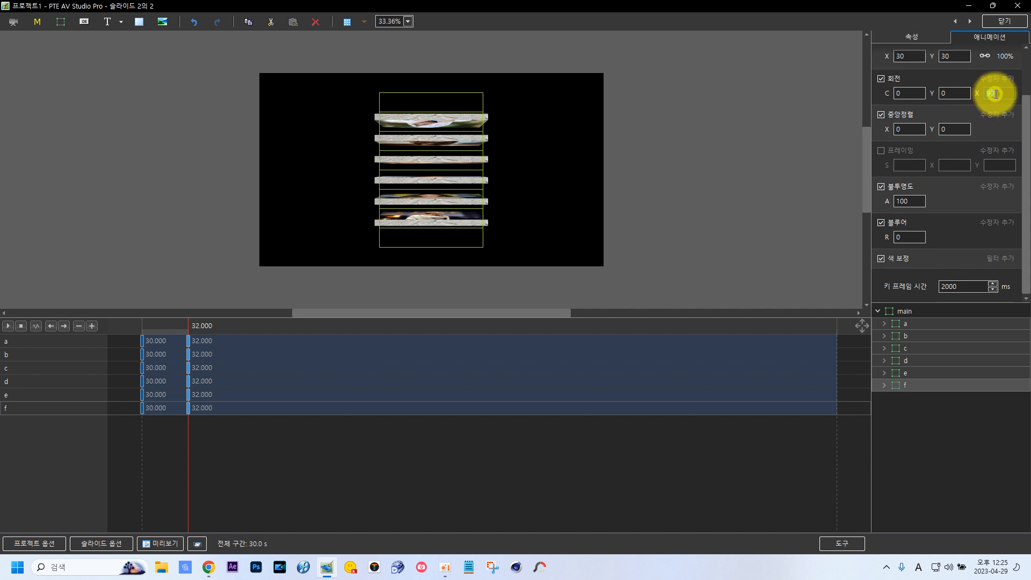
text(0)
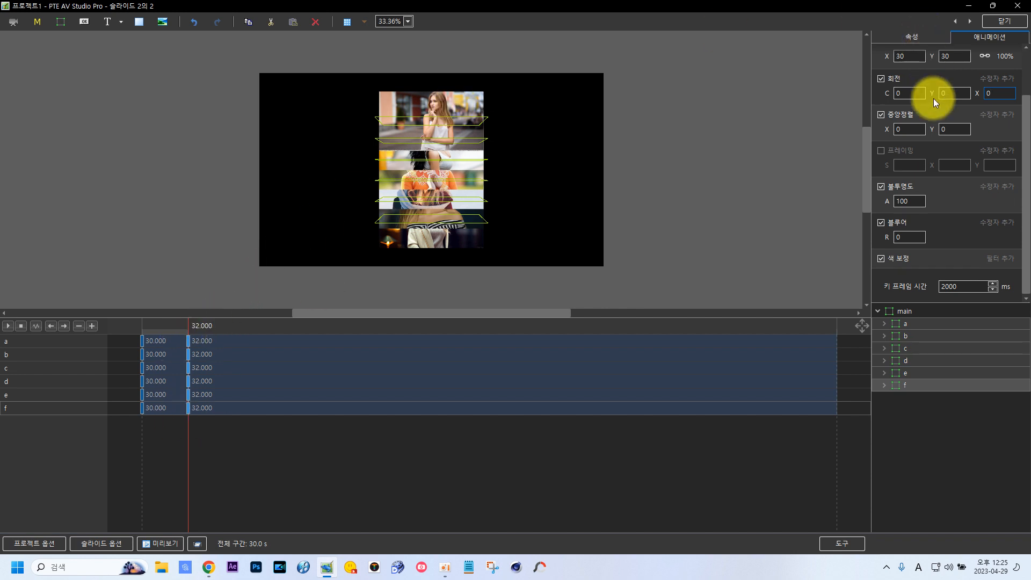
click(985, 90)
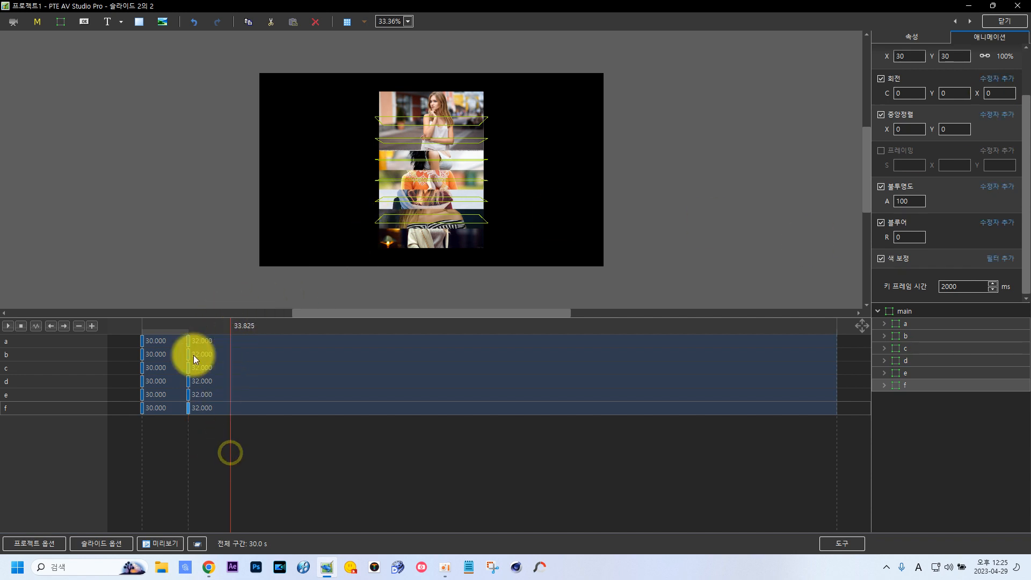
Duplicate frame a's 32-second keyframe and set the copy's keyframe time to 3000 ms.
right_click(186, 339)
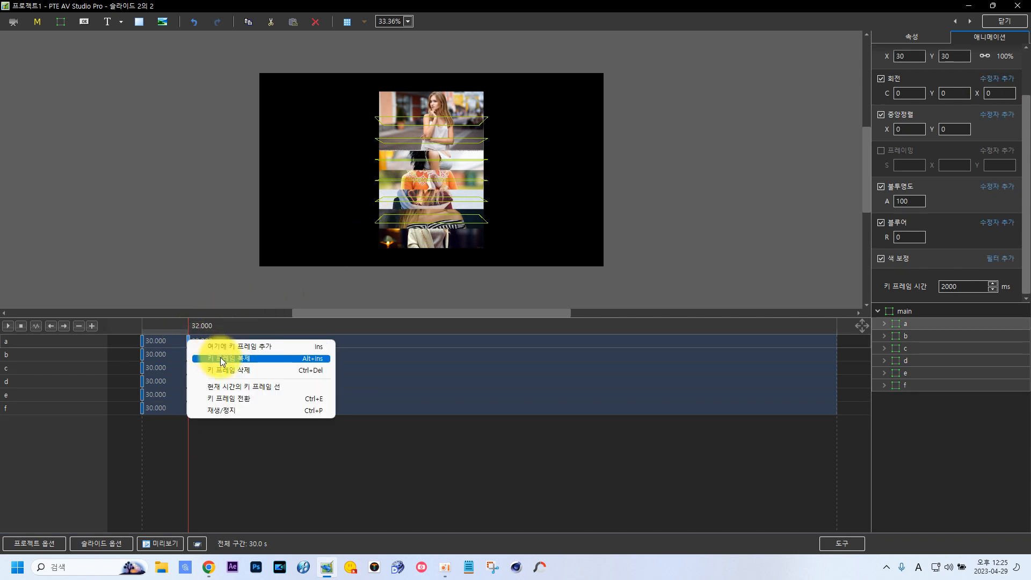
click(205, 357)
click(188, 354)
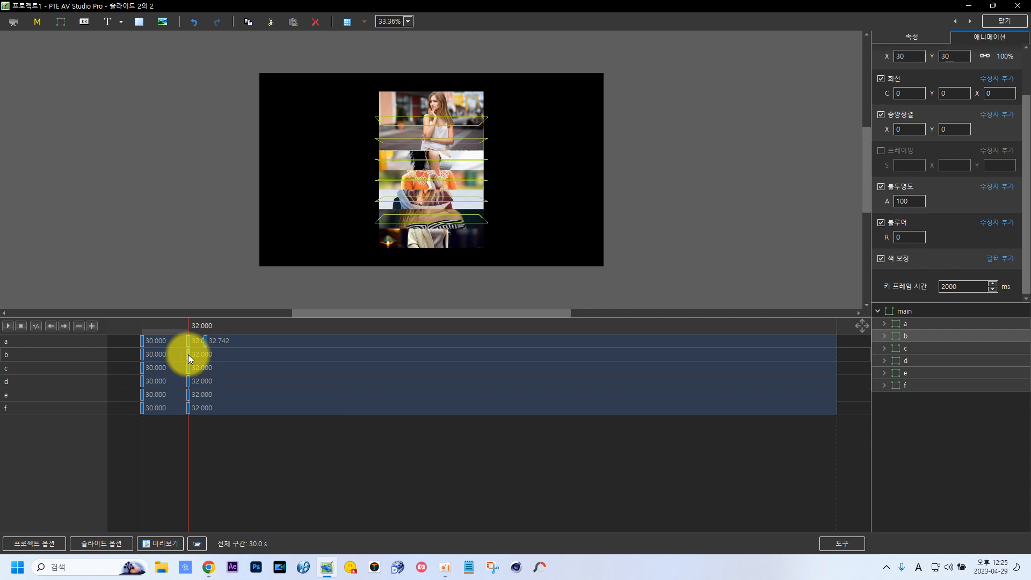
right_click(188, 355)
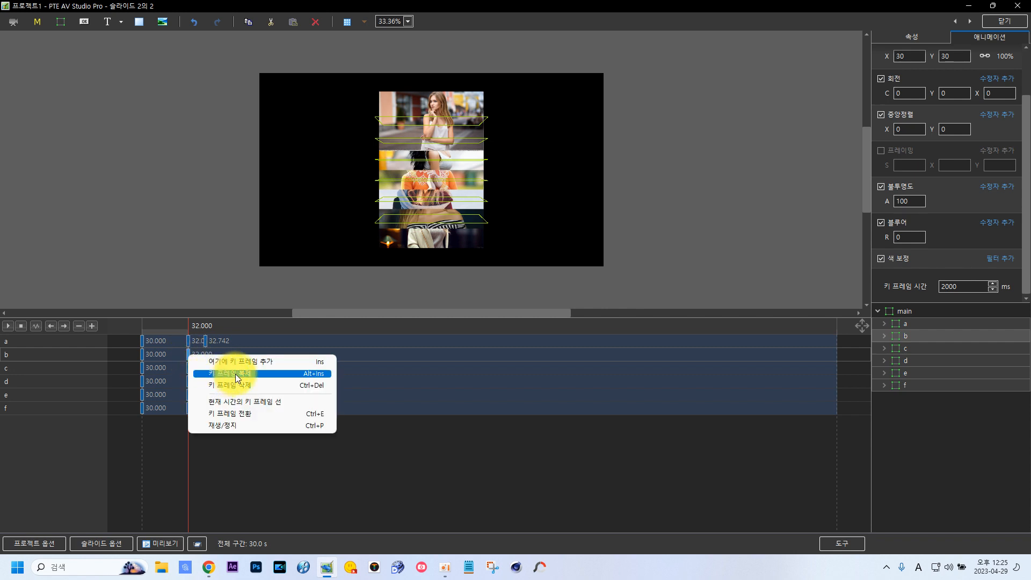
click(205, 342)
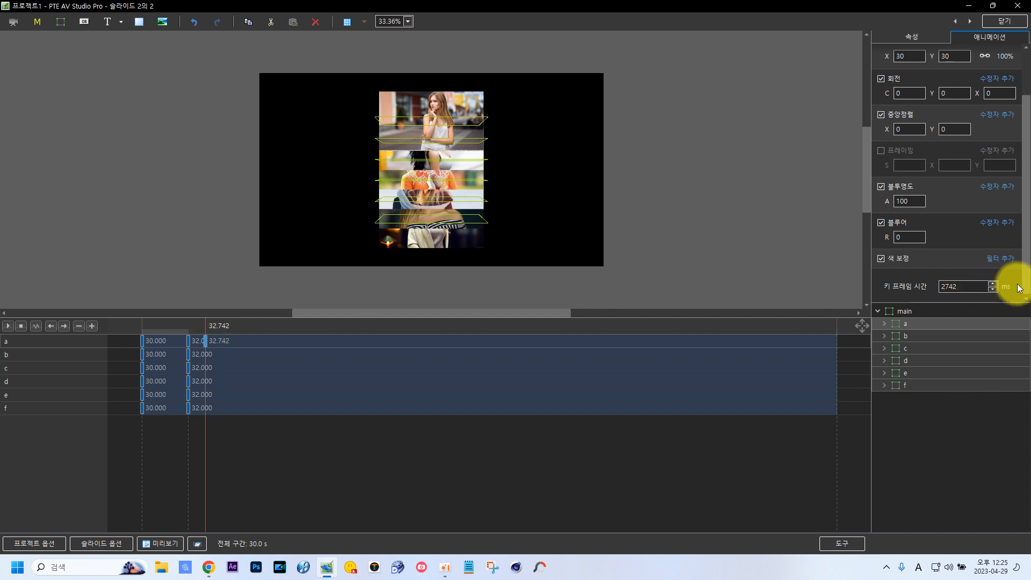
double_click(974, 286)
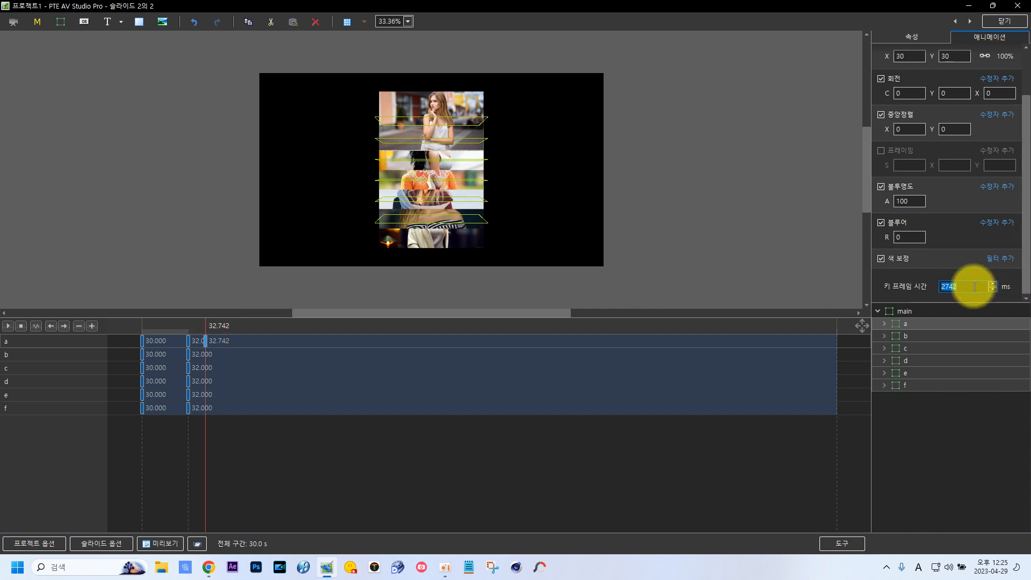
key(BackSpace)
text(3000)
Duplicate the 32-second keyframe of frames b, c and d.
click(189, 355)
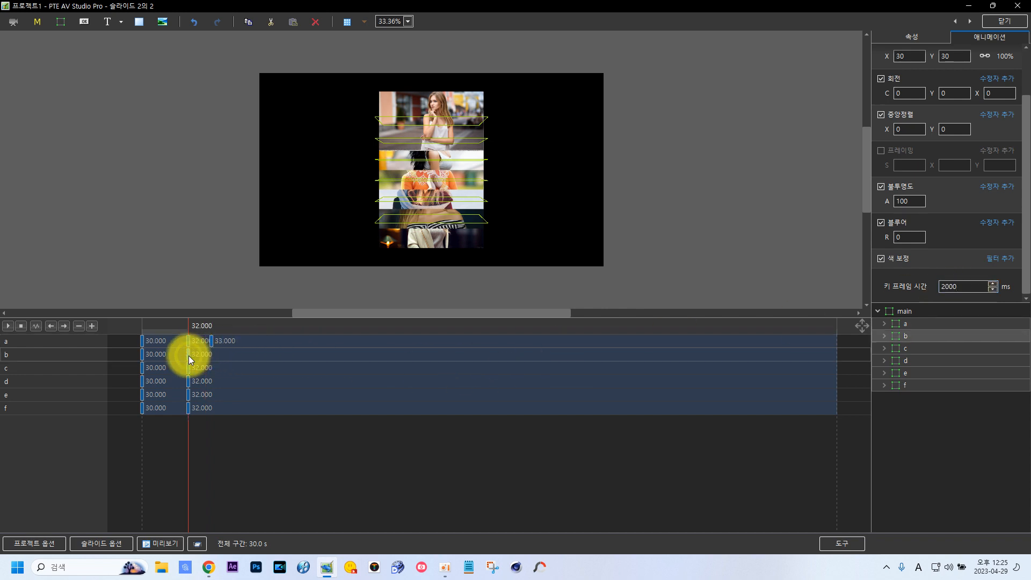
right_click(188, 356)
click(214, 374)
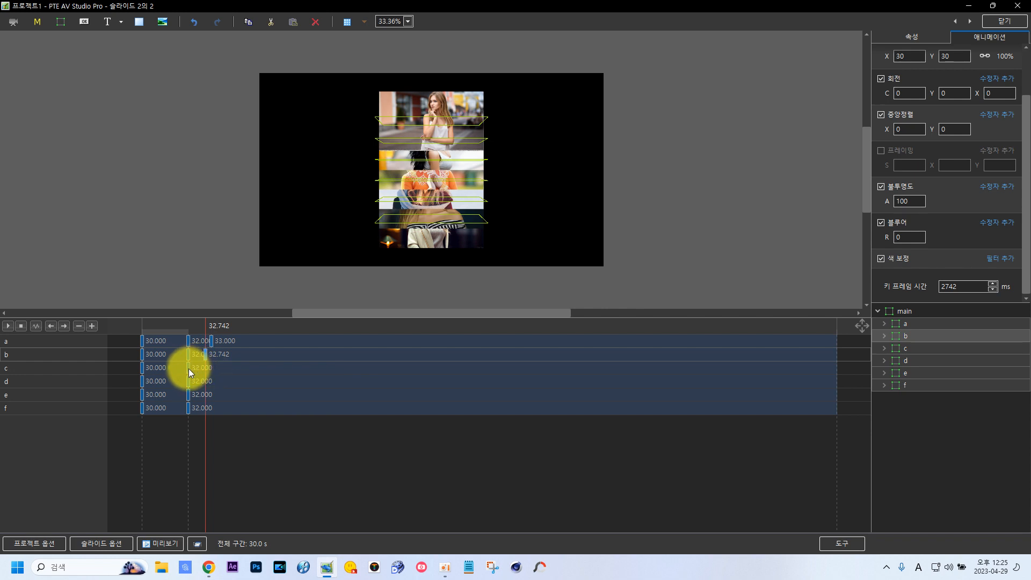
click(189, 369)
right_click(187, 369)
click(217, 390)
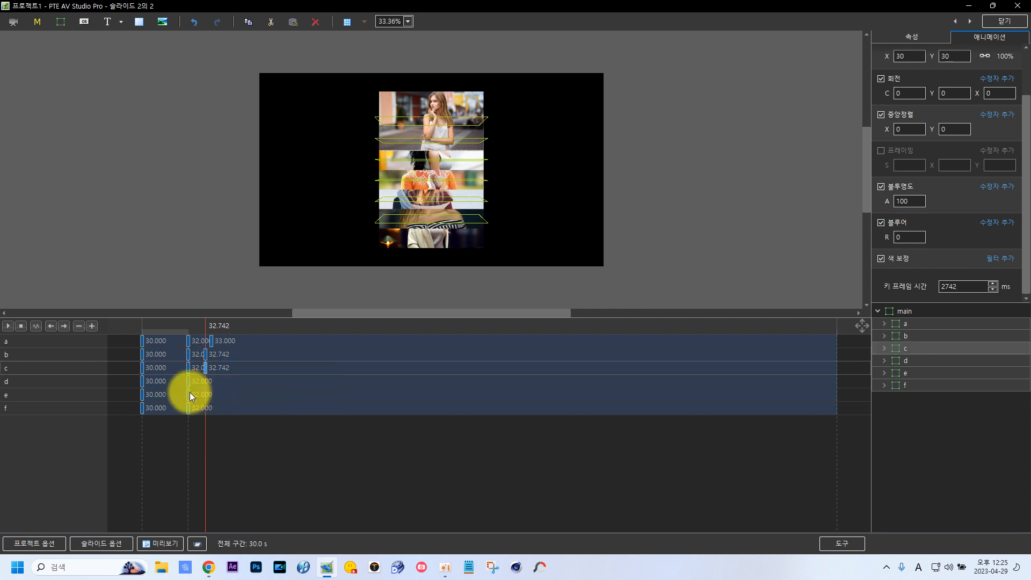
click(188, 382)
right_click(188, 382)
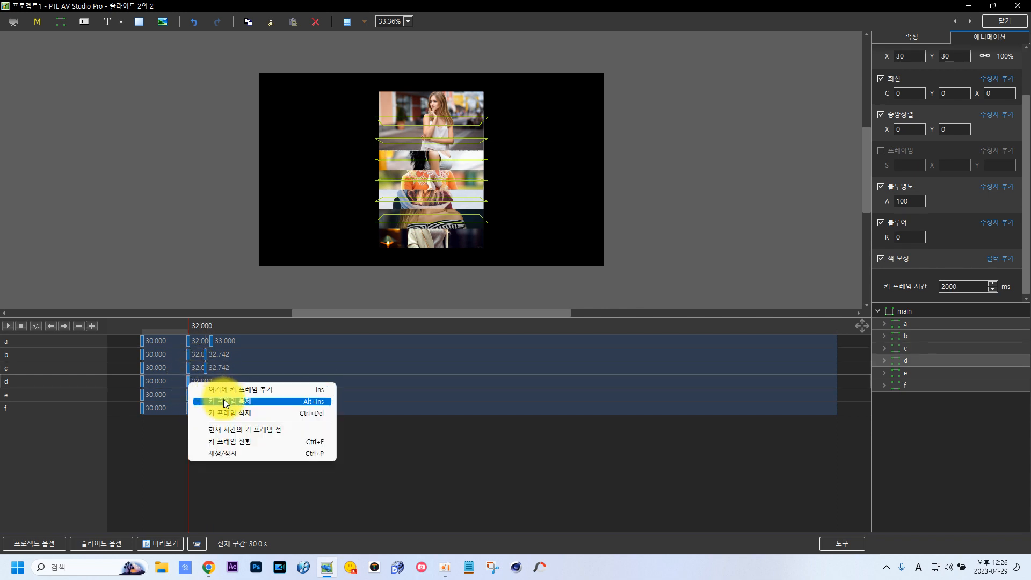
click(223, 399)
Duplicate the 32-second keyframe of frames e and f.
click(189, 395)
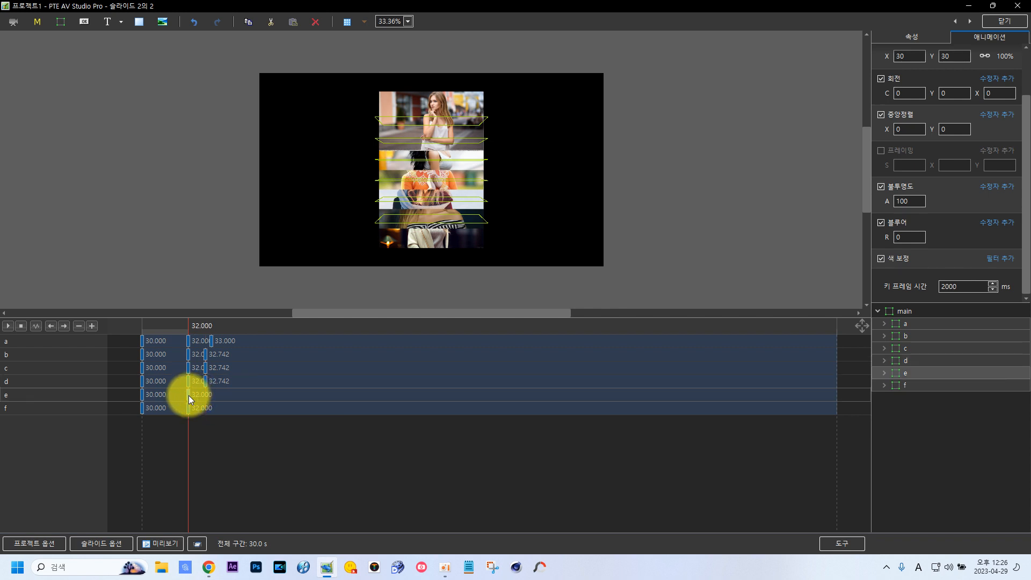
right_click(188, 395)
click(232, 416)
click(188, 410)
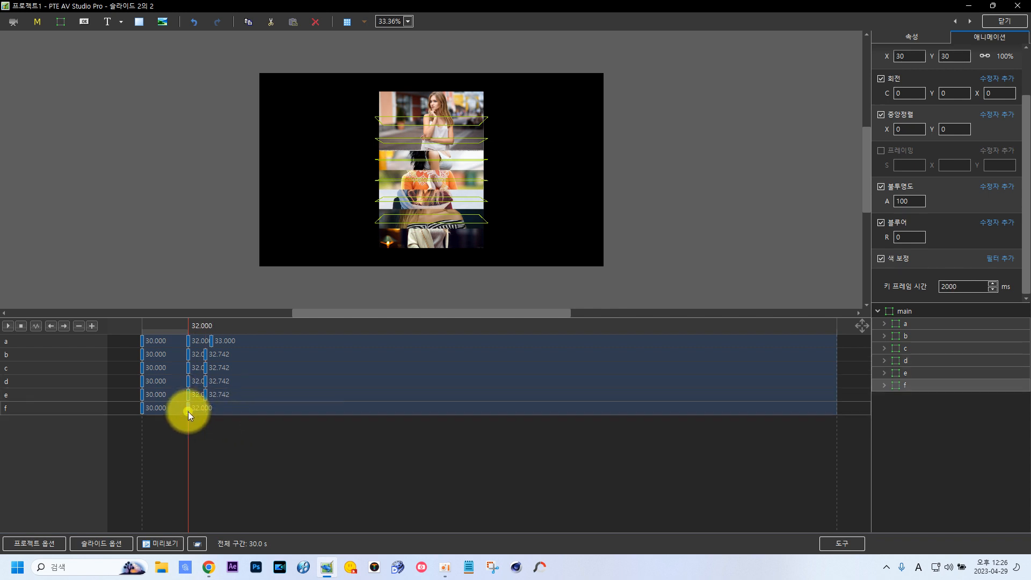
right_click(188, 412)
click(233, 430)
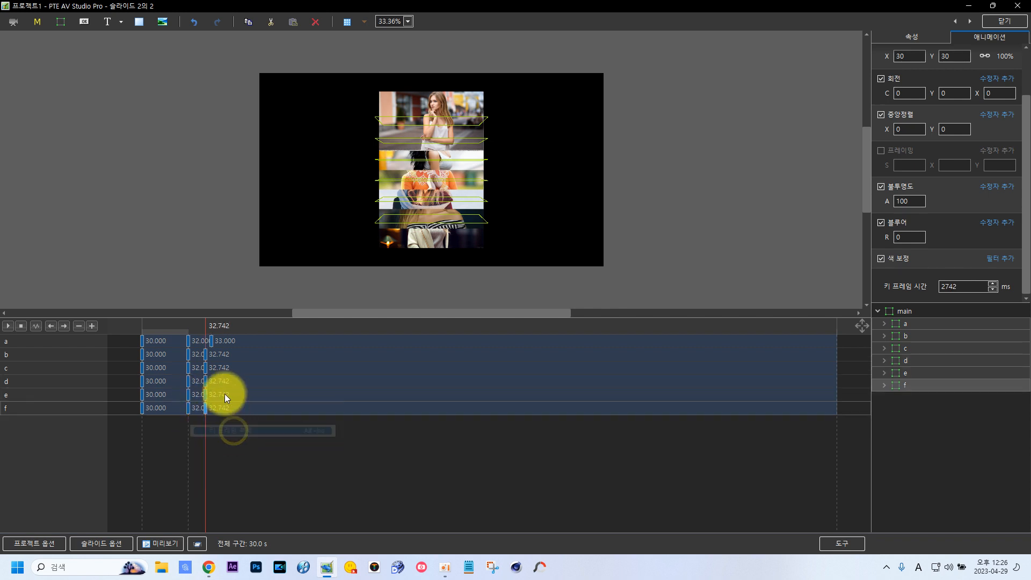
Select the newly duplicated keyframes of frames b to f and move them together to 33 seconds.
click(204, 353)
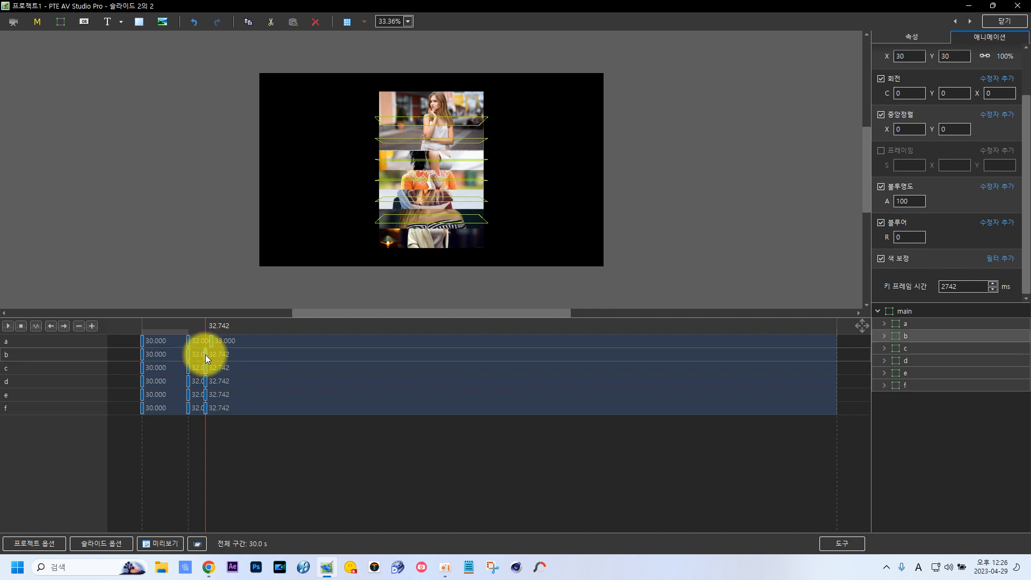
click(204, 407)
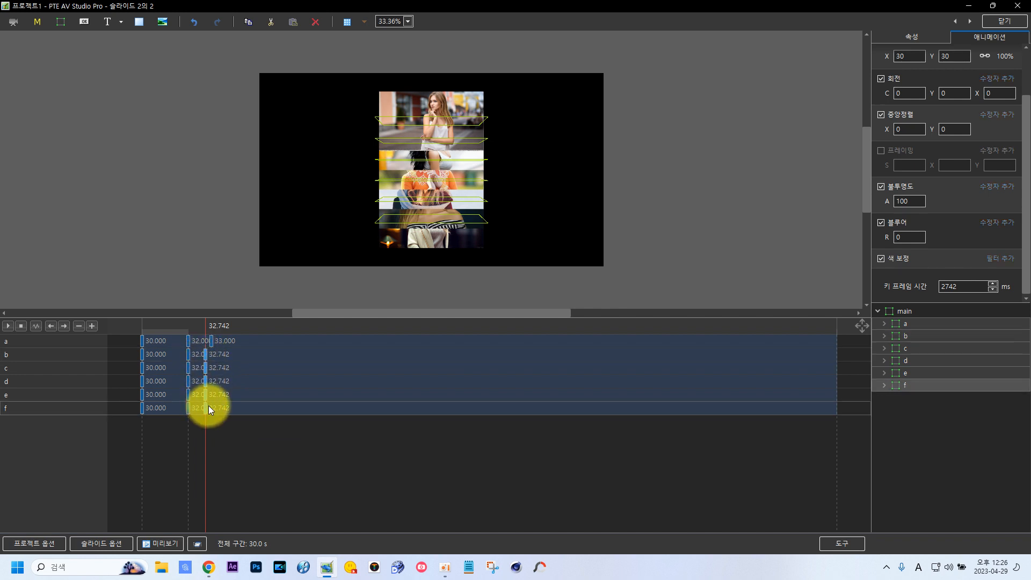
drag(205, 410, 208, 411)
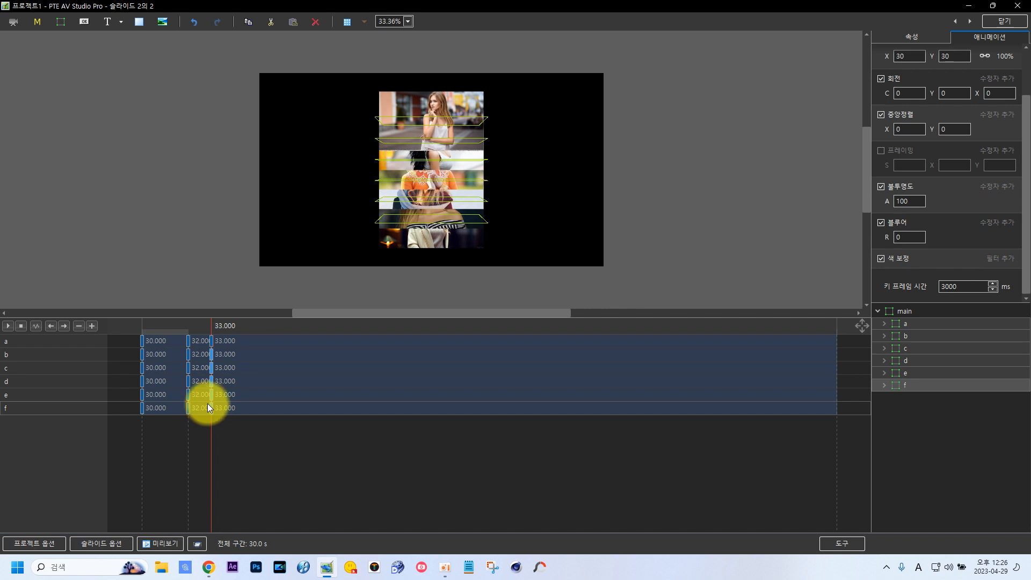
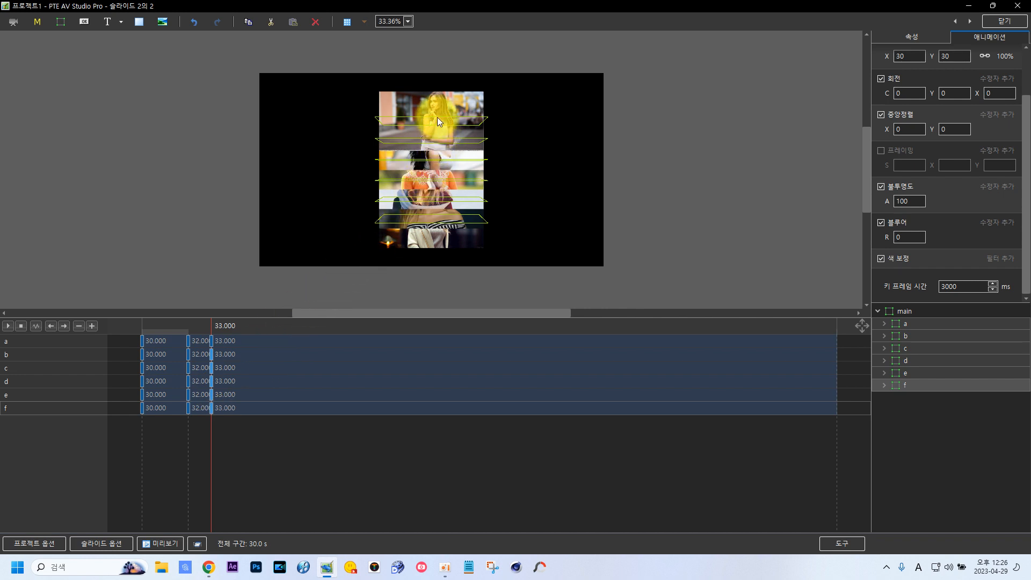
Select the 33-second keyframes of frames a to f and set their C rotation to 180.
click(211, 343)
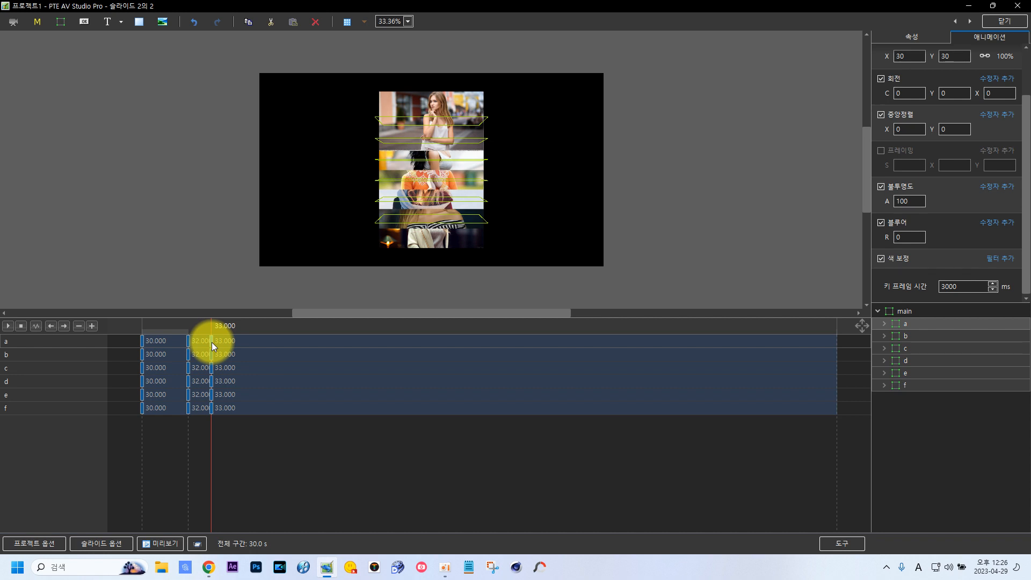
click(212, 410)
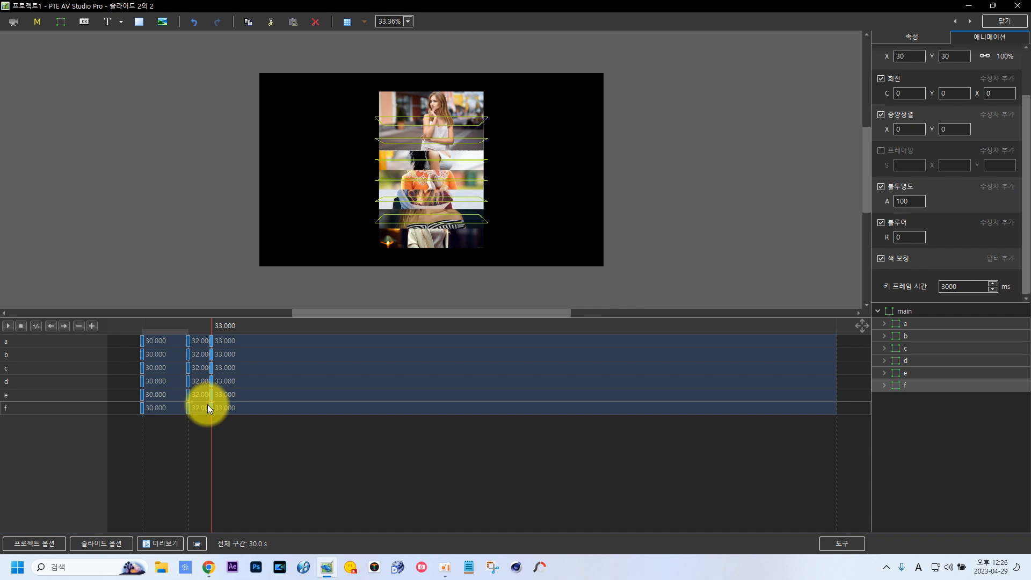
double_click(897, 95)
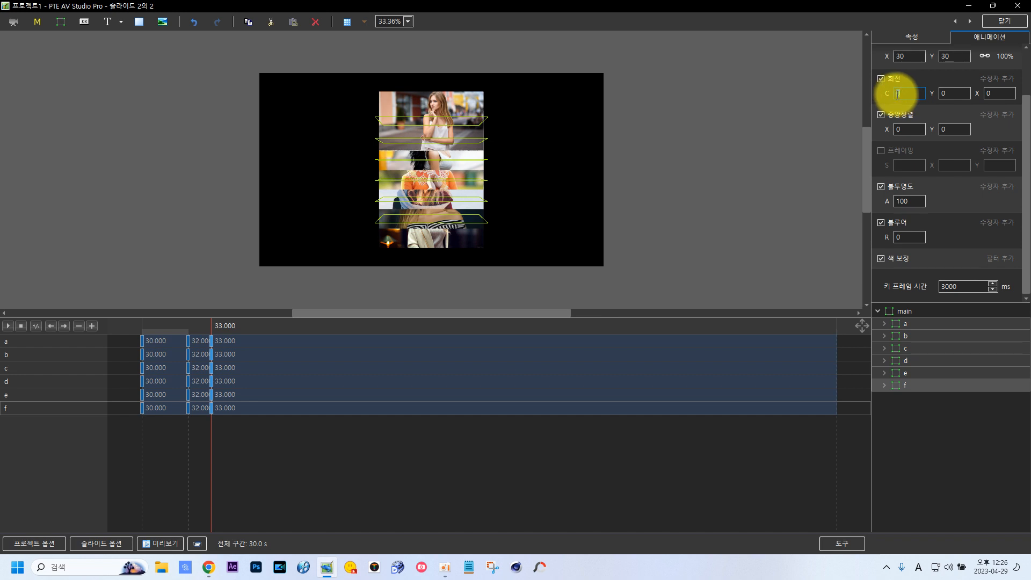
text(-5)
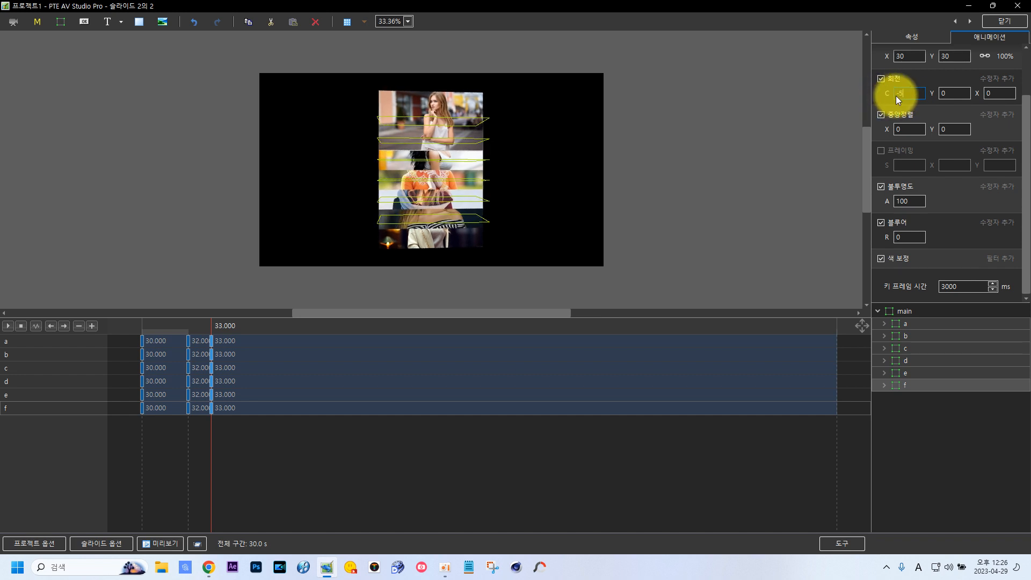
key(BackSpace)
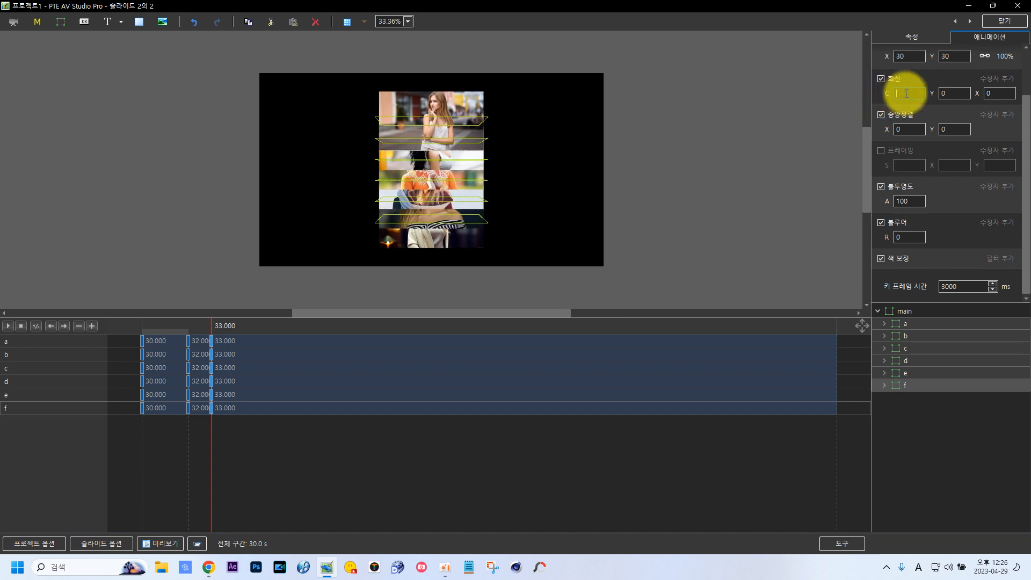
text(180)
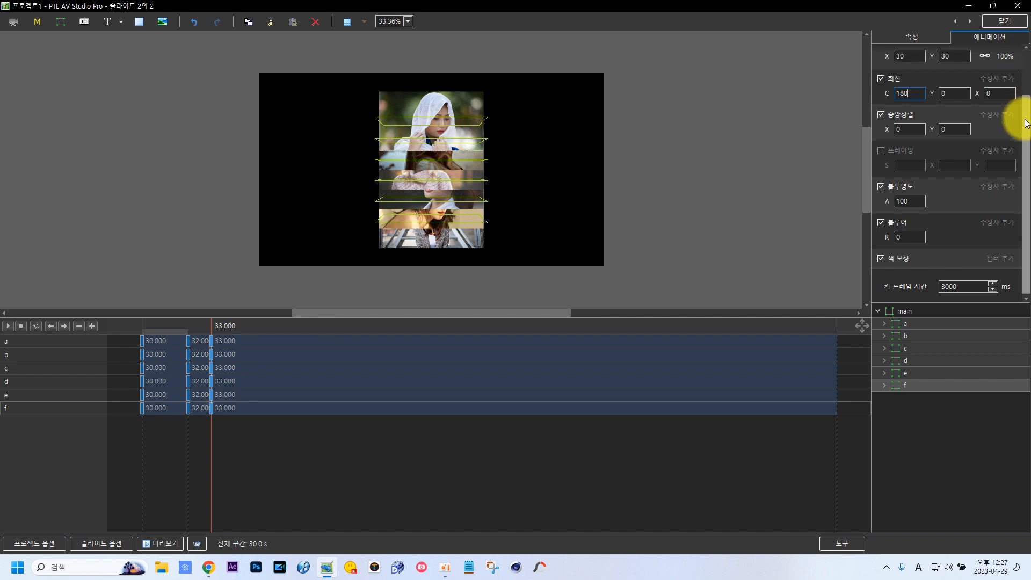
Set the Z position of all six frames' 33-second keyframes to 0 and compare frame a's 32- and 33-second keyframes.
scroll(1026, 122, up, 2)
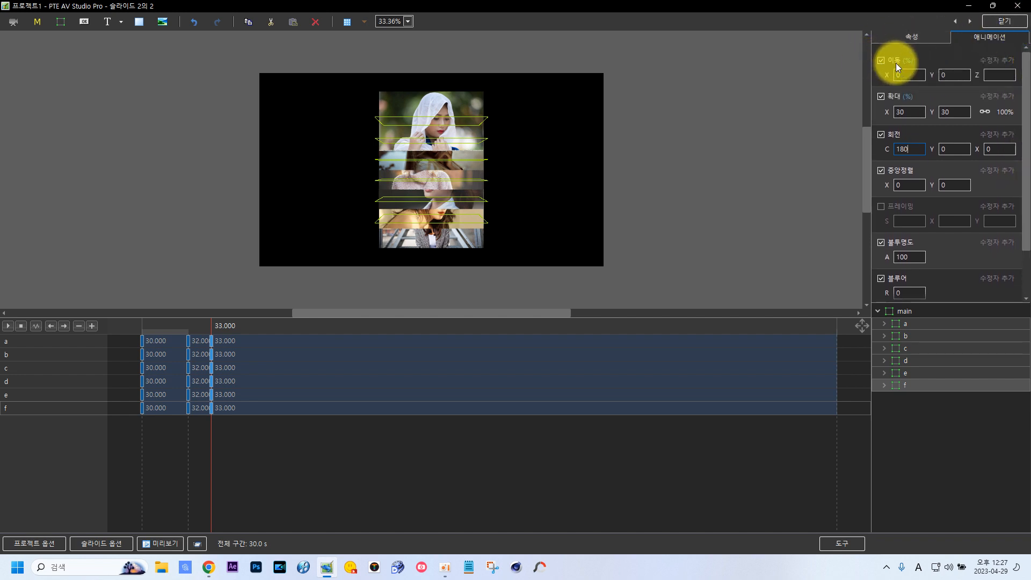
click(992, 74)
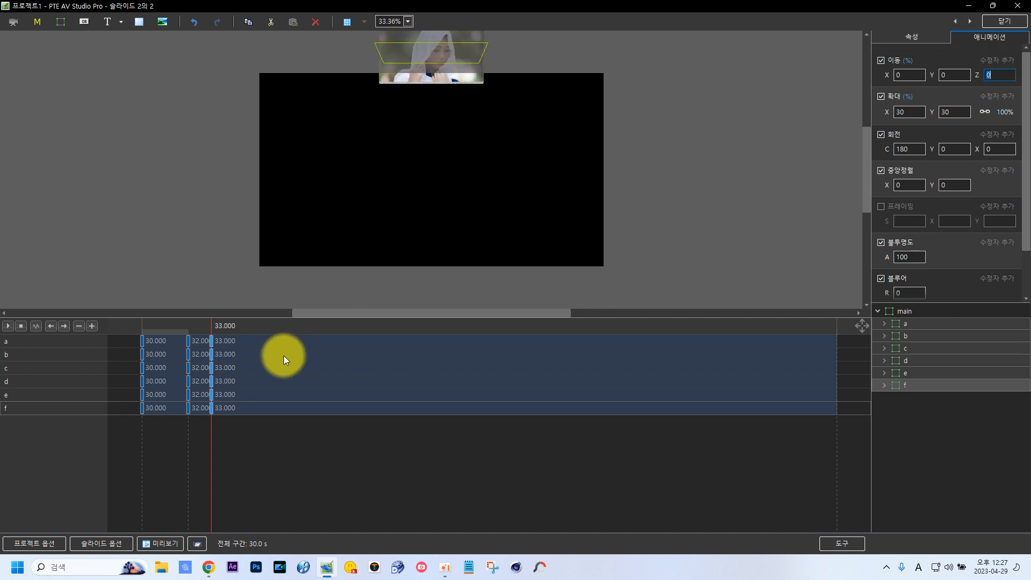
click(211, 342)
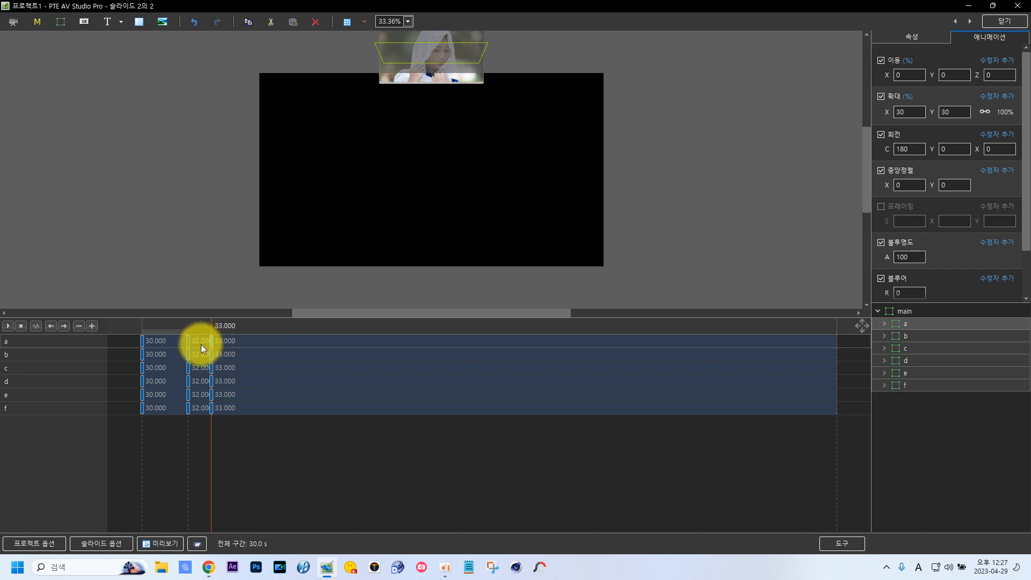
click(188, 341)
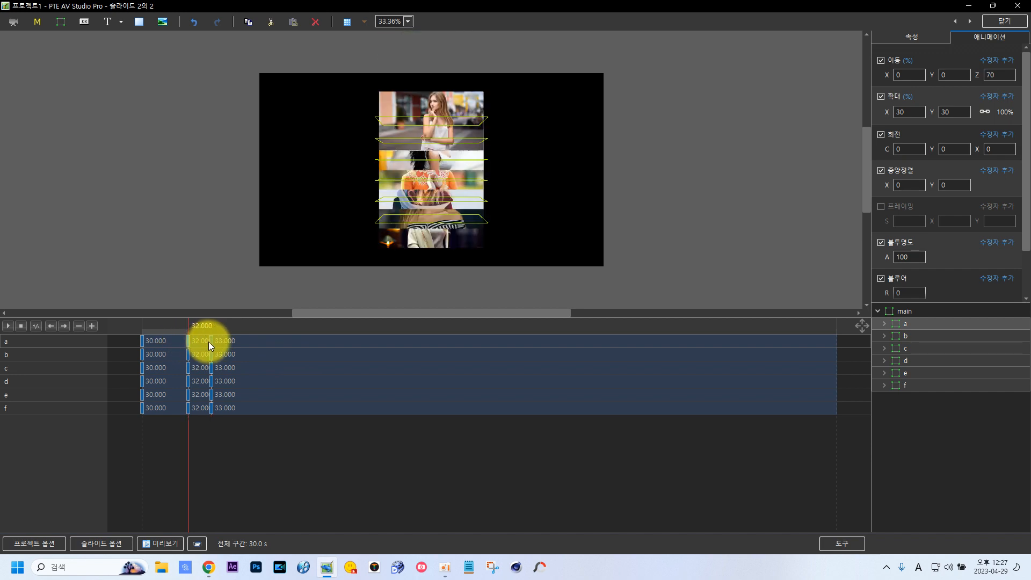
click(212, 341)
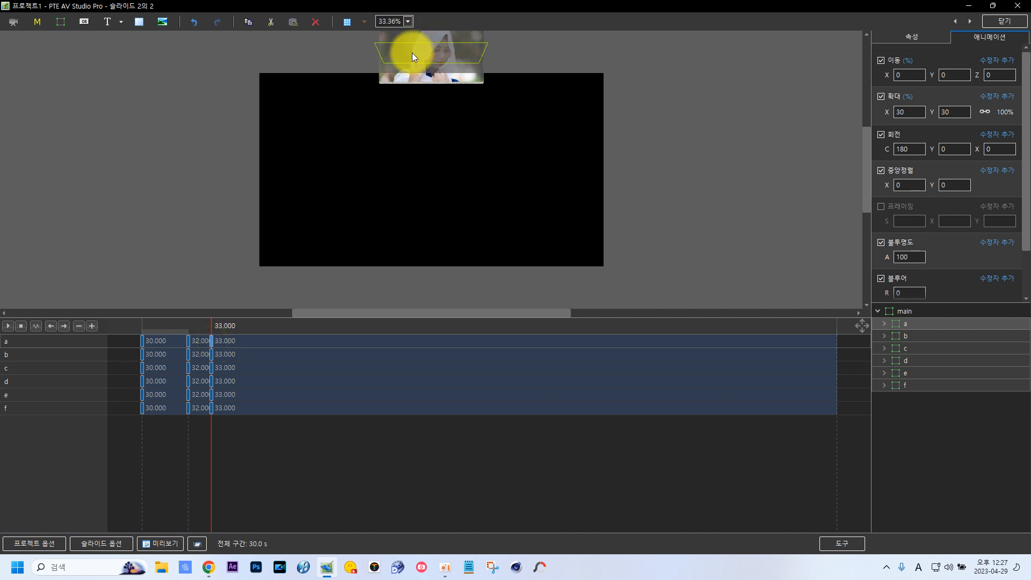
Set the Z position of the 33-second keyframes of frames a, b and c to 125 one by one.
click(997, 73)
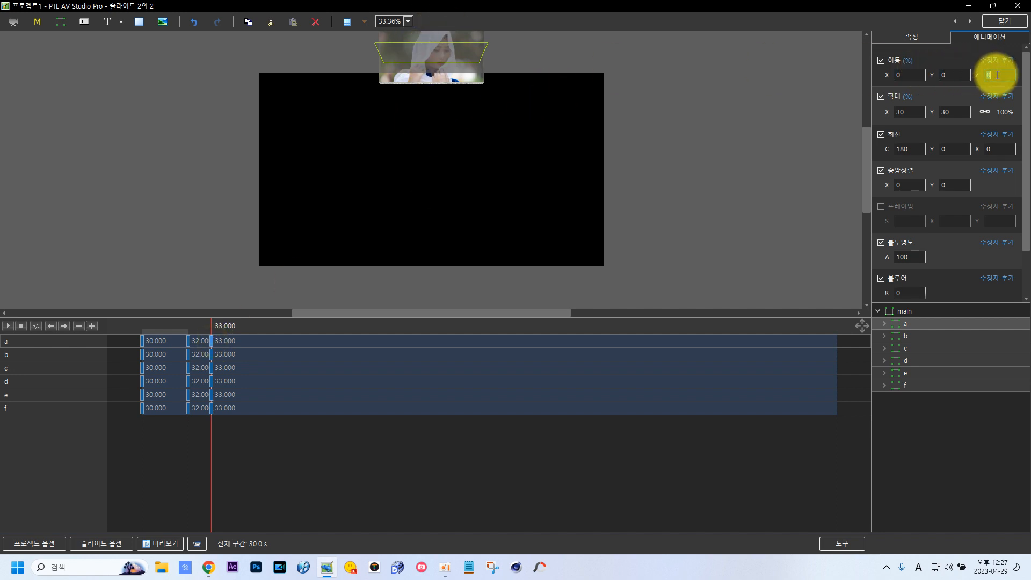
text(125)
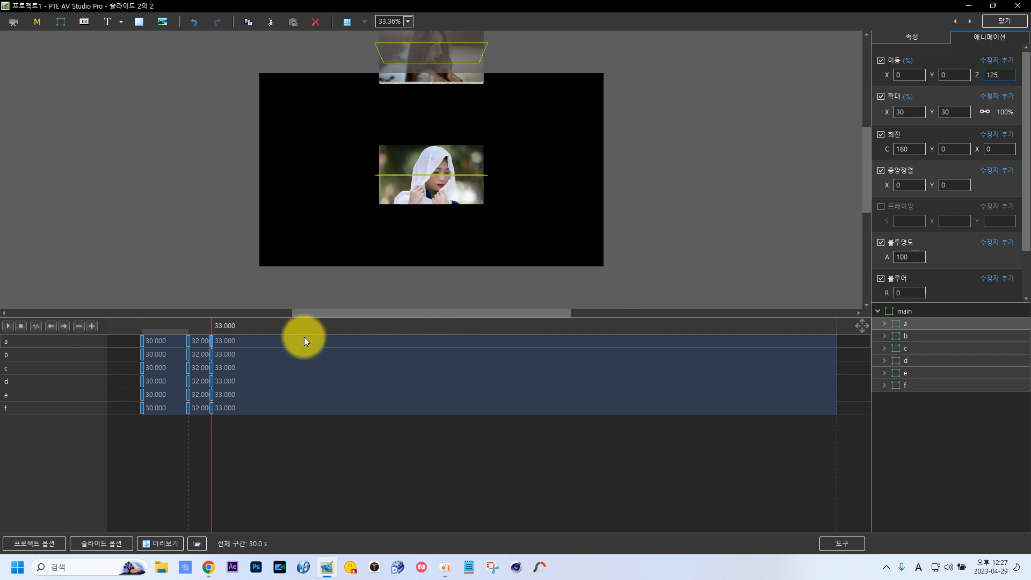
click(211, 354)
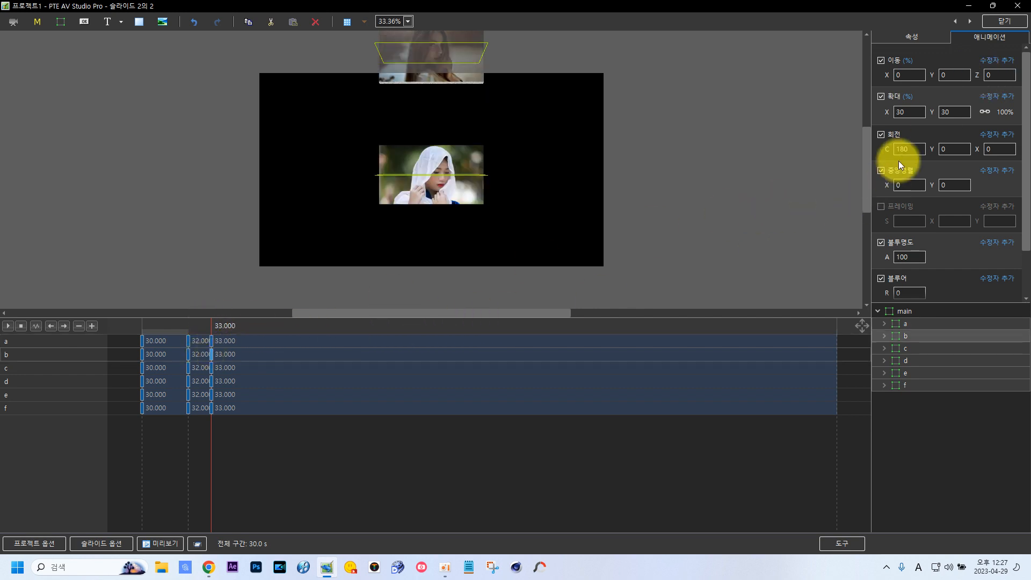
click(991, 78)
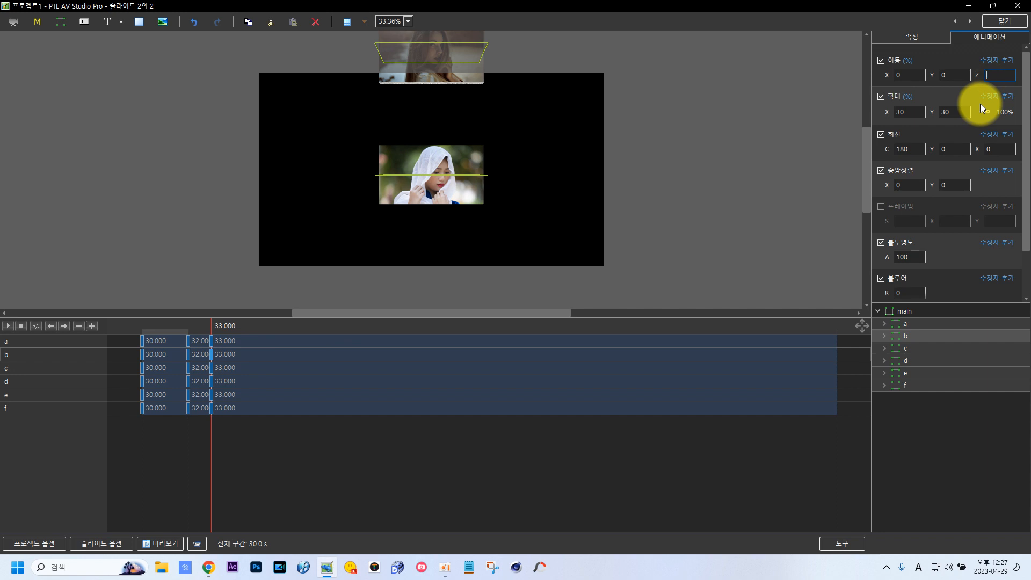
text(125)
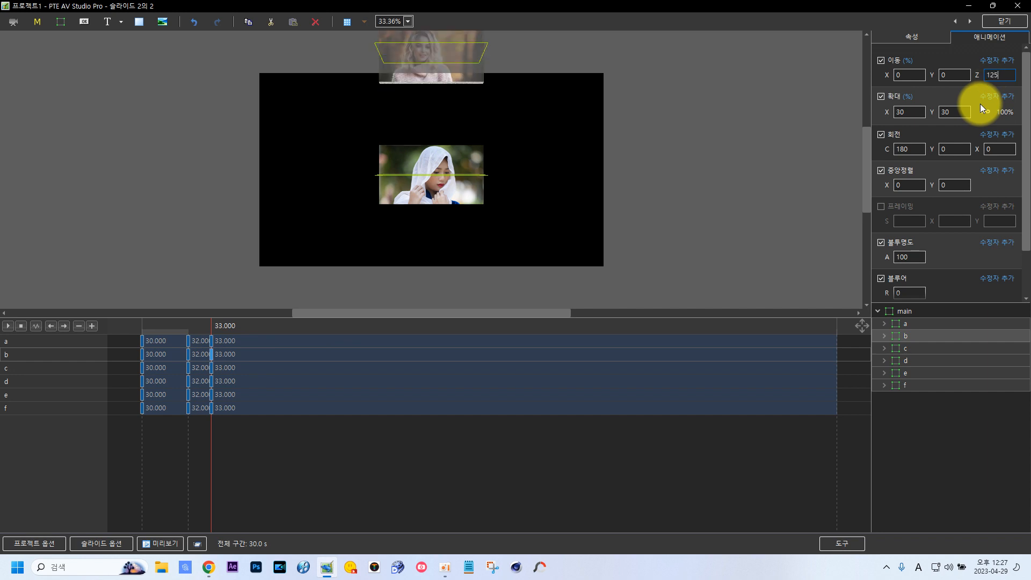
click(212, 367)
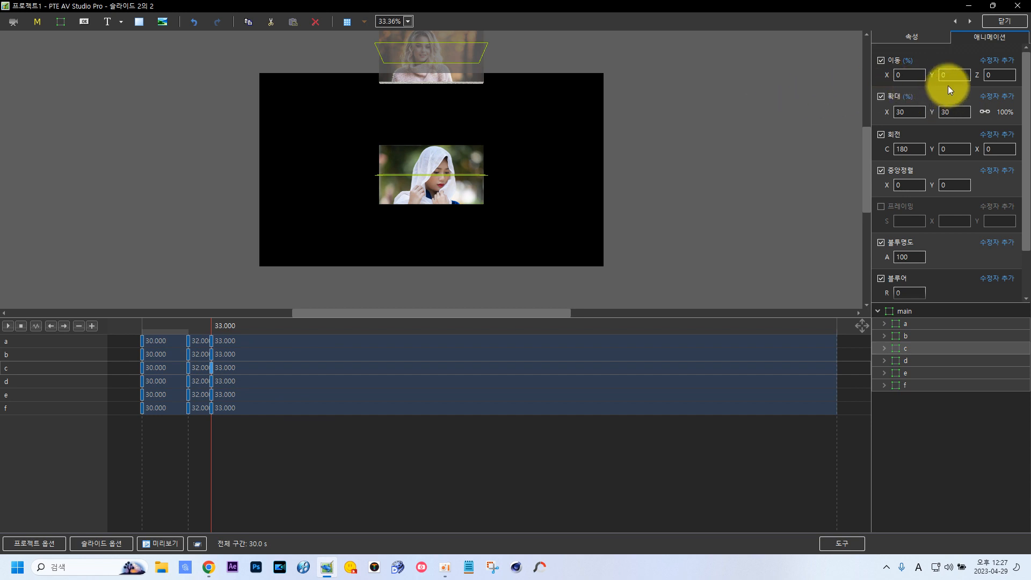
click(994, 75)
key(BackSpace)
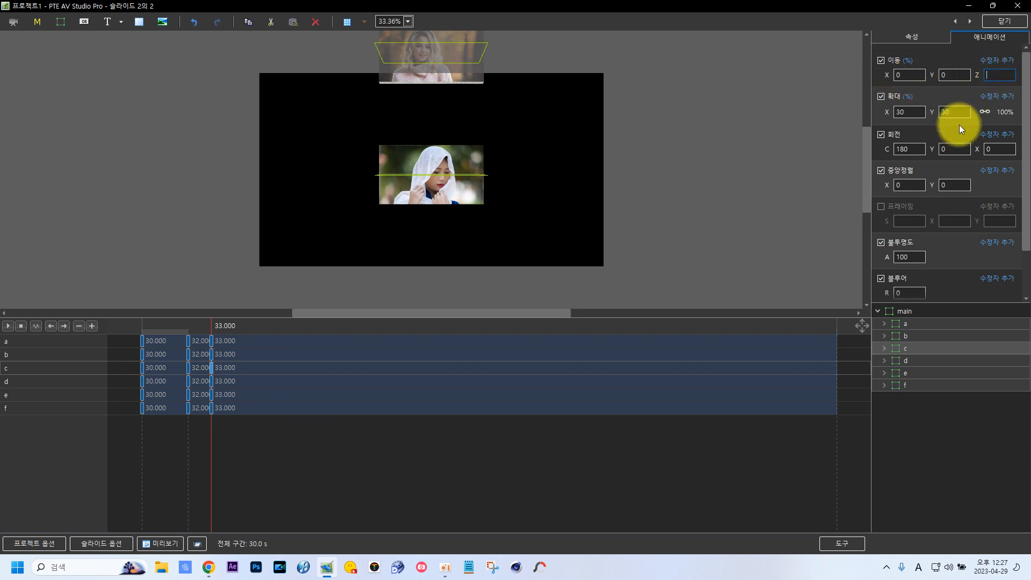
text(125)
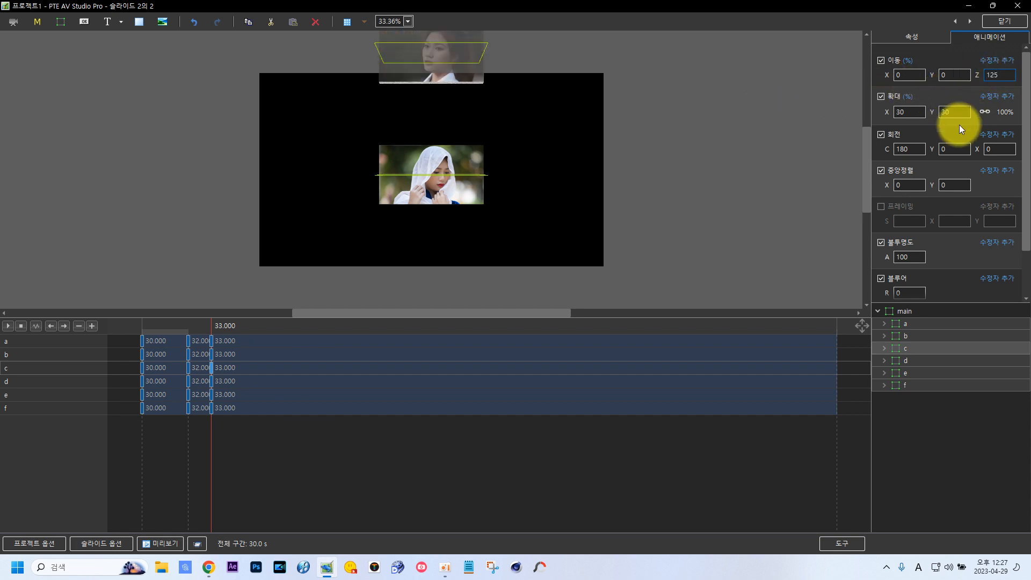
click(212, 382)
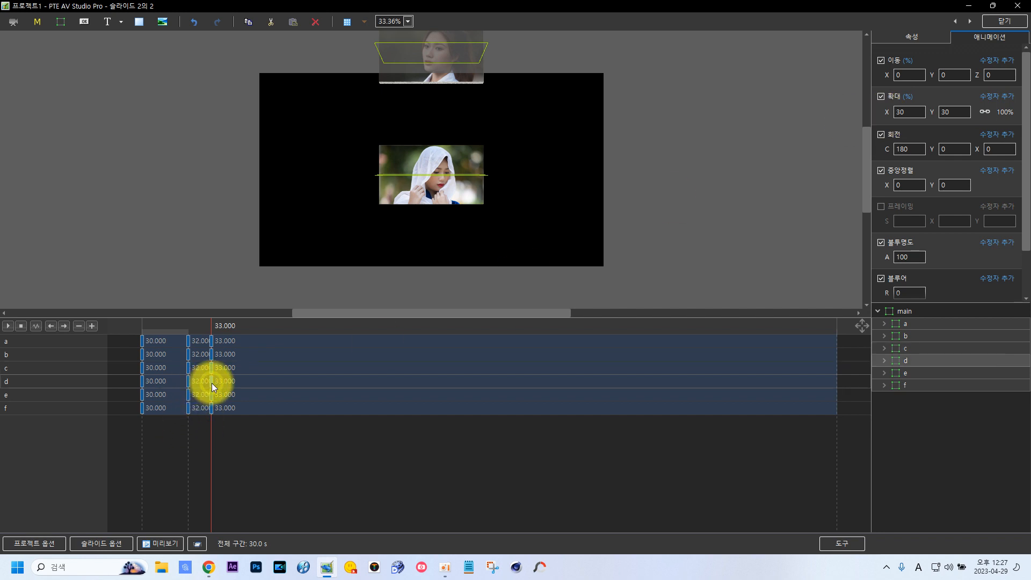
Set the Z position of the 33-second keyframes of frames a to f together to 125, and scrub the timeline to preview the turn.
click(212, 341)
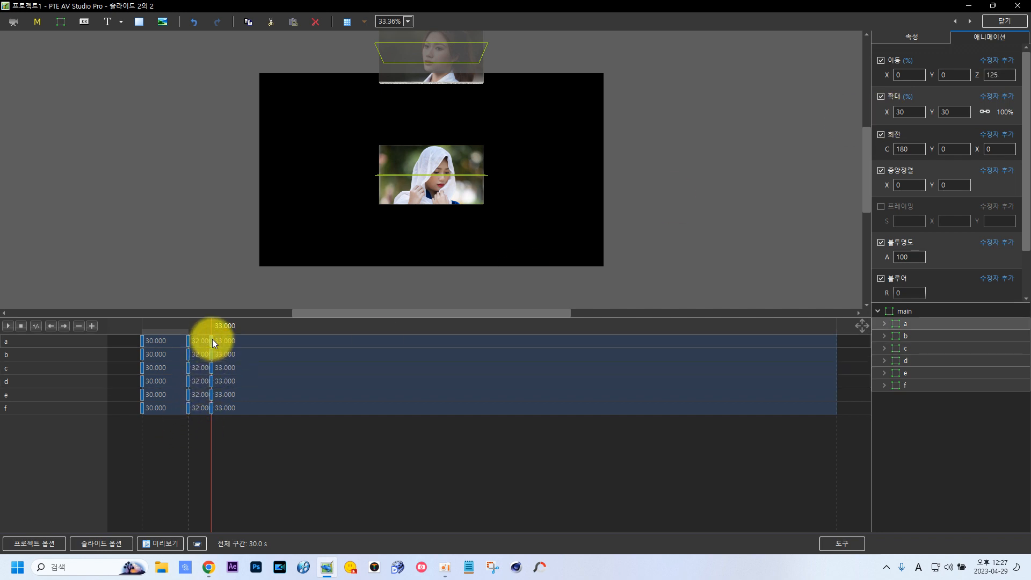
shift+click(210, 404)
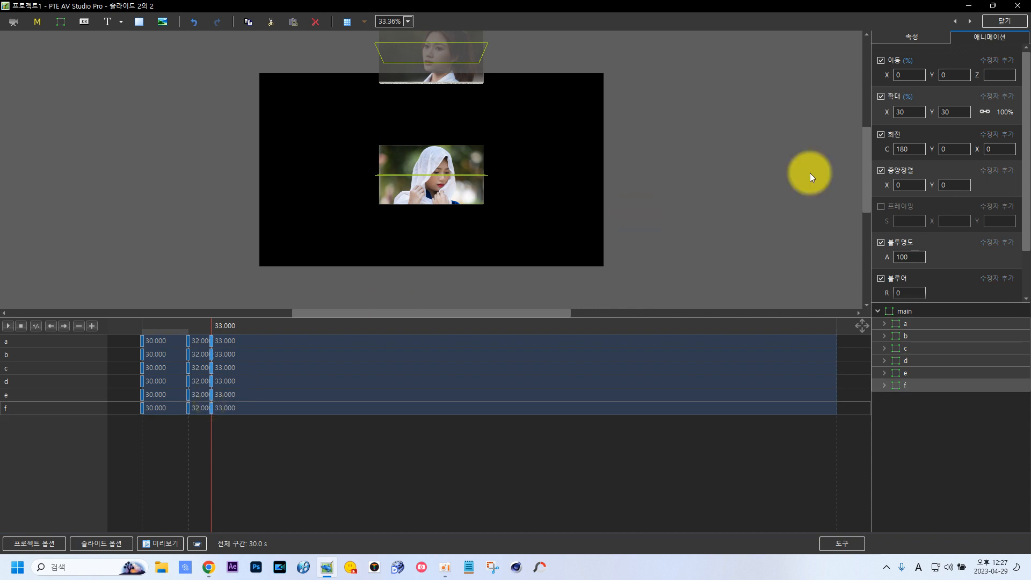
click(994, 79)
text(0)
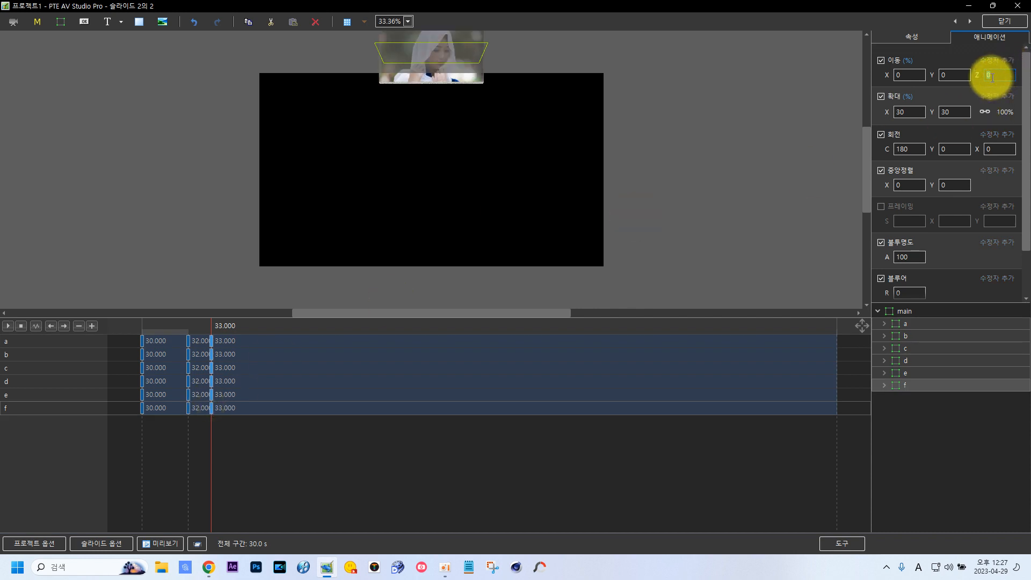
text(125)
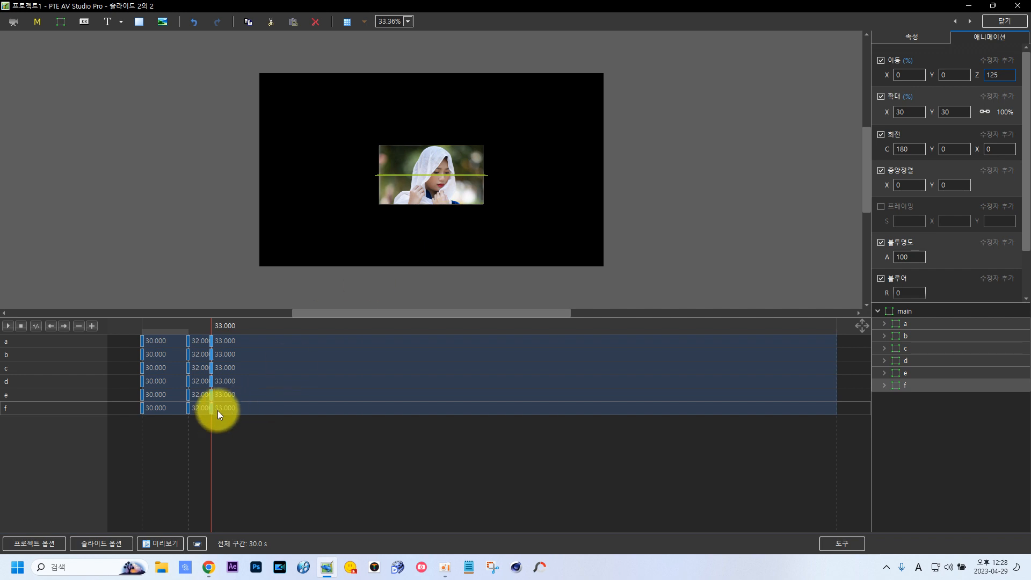
mouse_move(211, 425)
mouse_down()
mouse_move(106, 425)
mouse_move(191, 427)
mouse_up()
drag(206, 429, 212, 430)
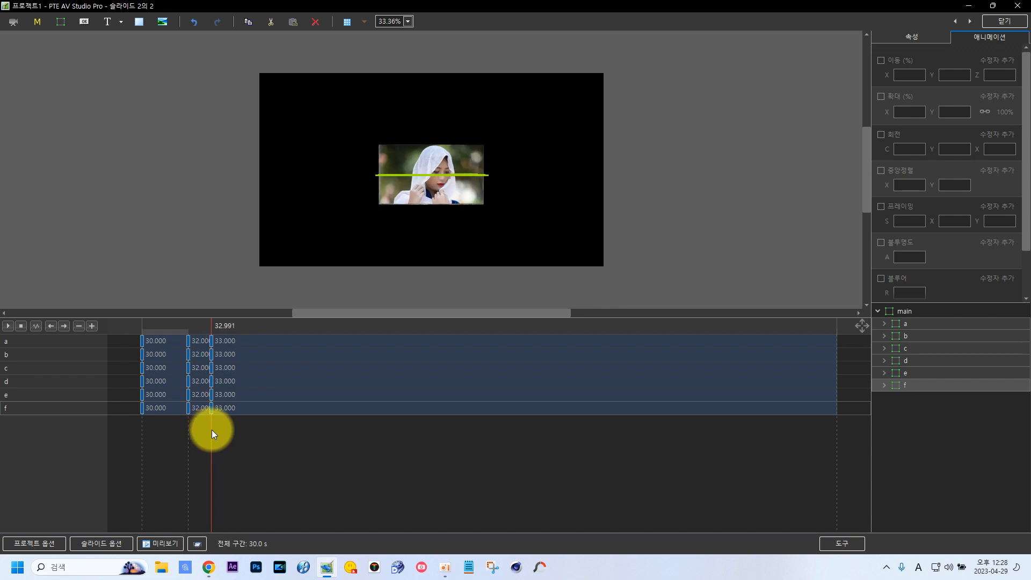
Duplicate frame a's 33-second keyframe and set the copy's keyframe time to 5000 ms.
click(212, 340)
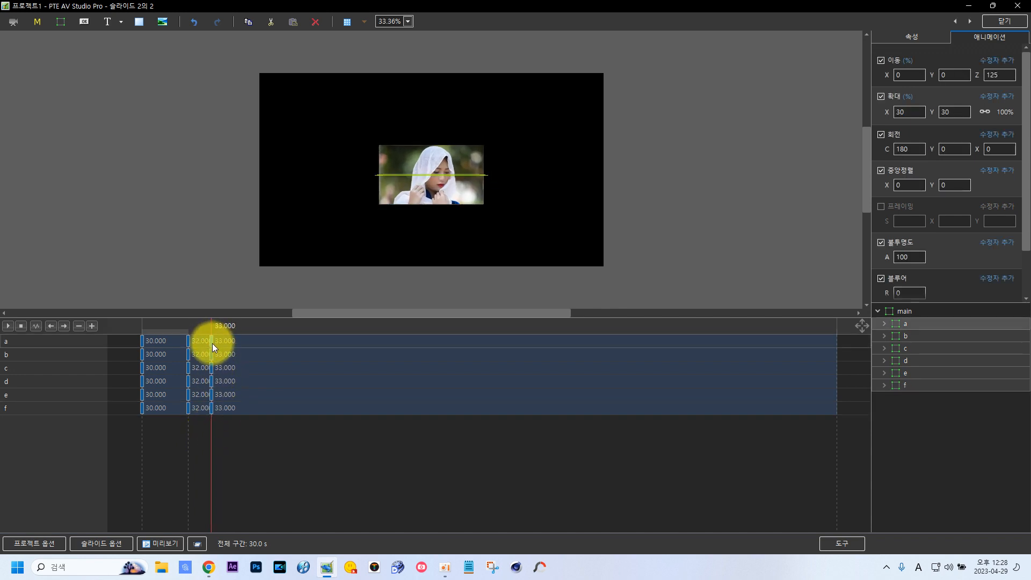
right_click(212, 345)
click(260, 365)
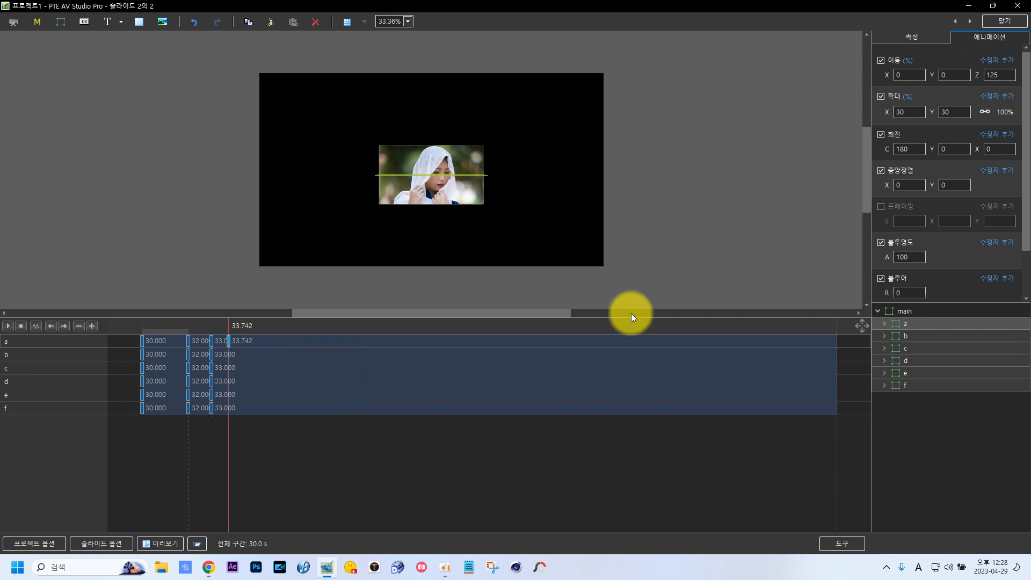
scroll(1017, 240, down, 2)
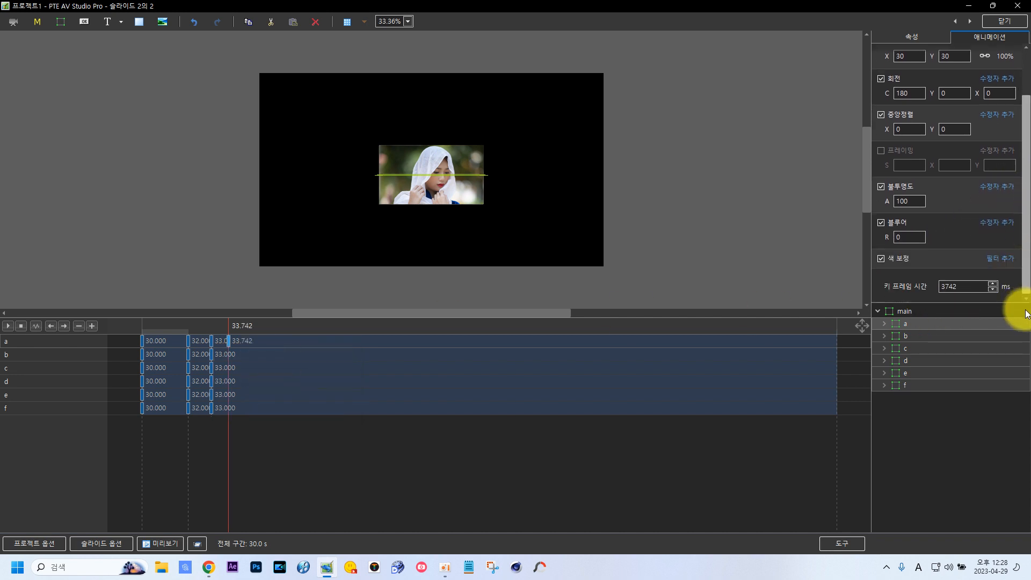
double_click(966, 287)
key(BackSpace)
text(5)
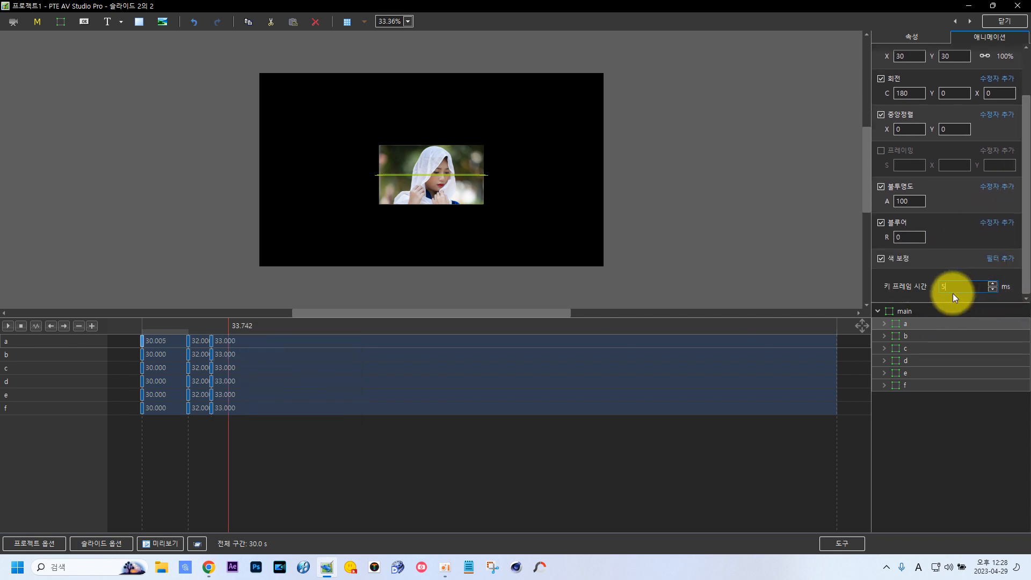
text(000)
Duplicate the 33-second keyframe of frames b, c and d.
click(212, 355)
right_click(211, 355)
click(243, 372)
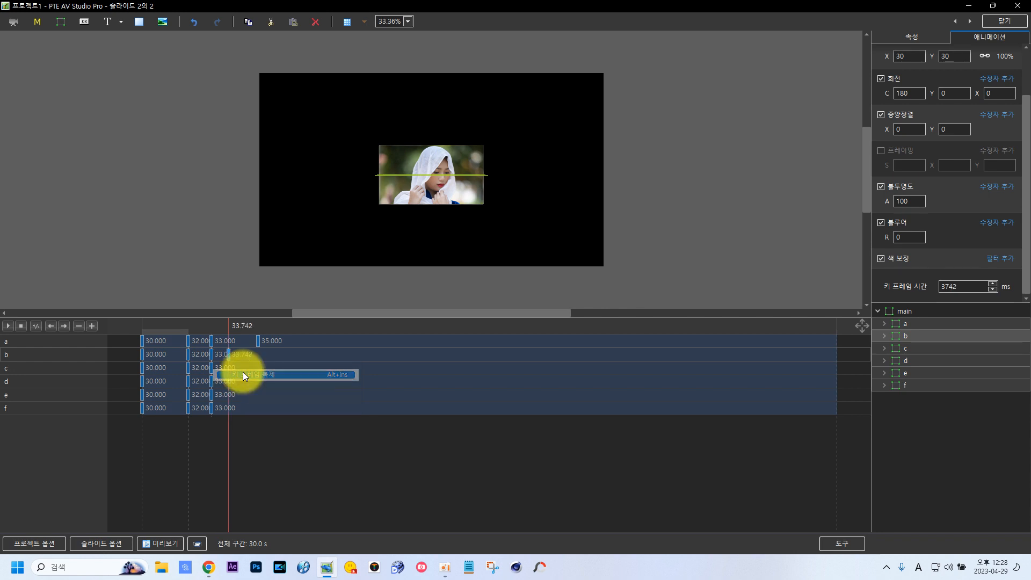
click(211, 369)
right_click(211, 368)
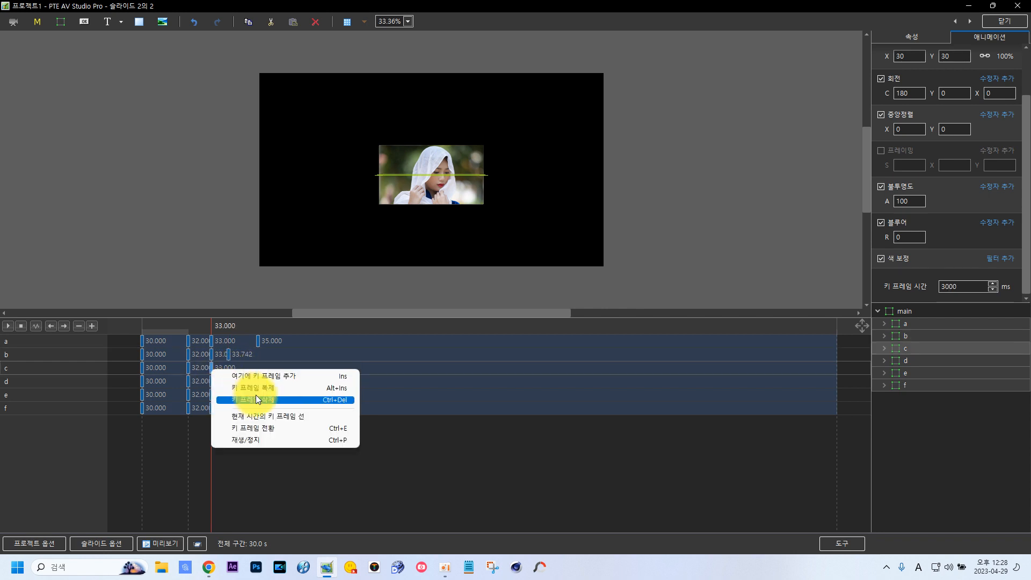
click(265, 388)
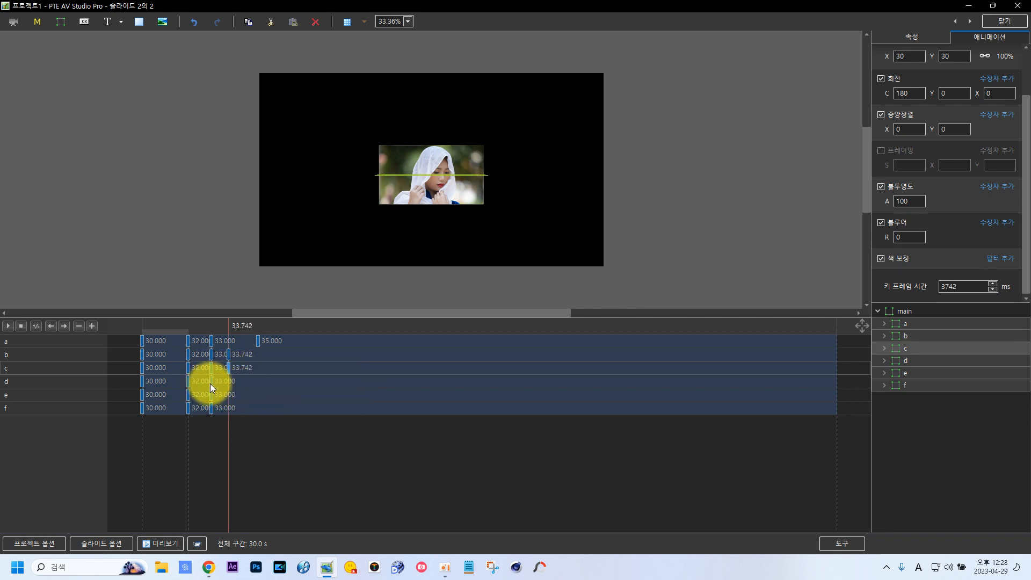
click(210, 383)
right_click(211, 382)
click(252, 402)
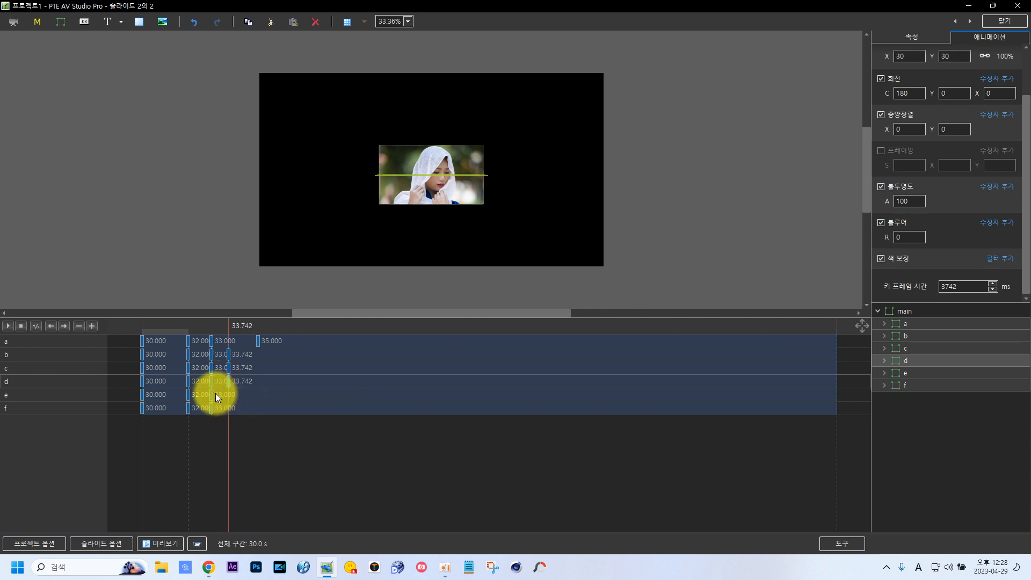
Duplicate the 33-second keyframe of frames e and f, and move the copied keyframes of frames b to f to 35 seconds.
click(212, 394)
right_click(211, 394)
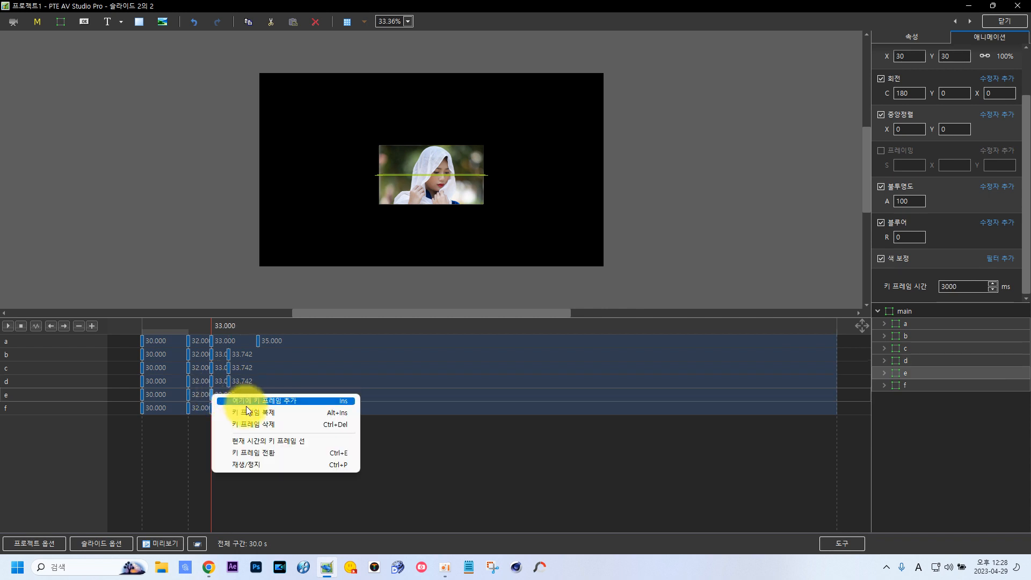
click(249, 408)
click(211, 408)
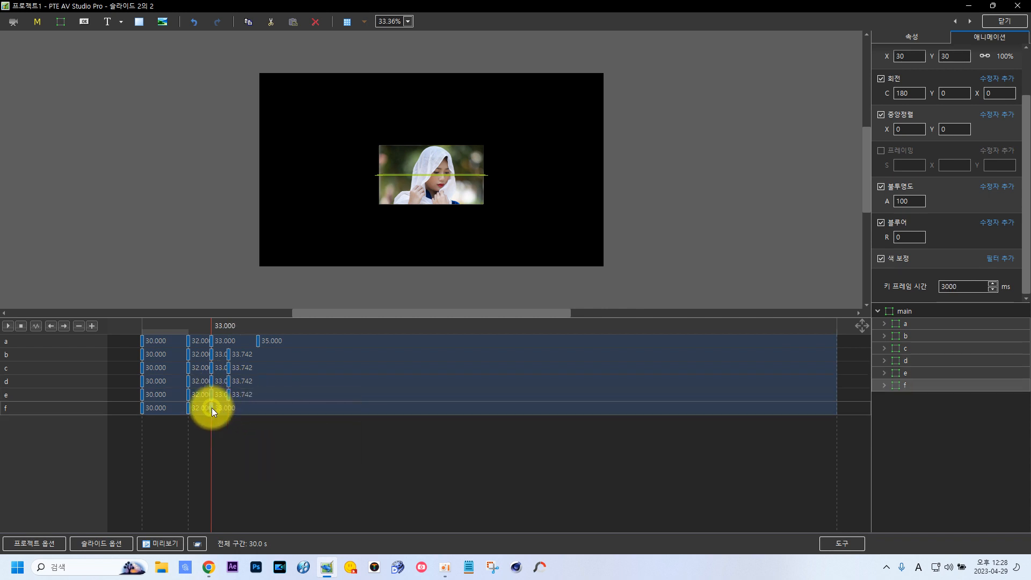
right_click(211, 408)
click(251, 425)
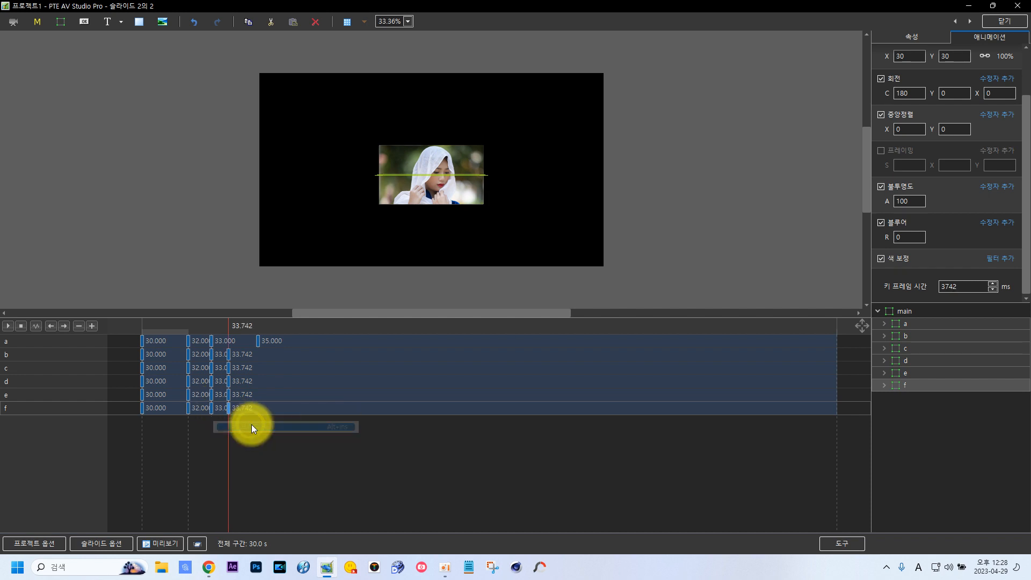
click(228, 355)
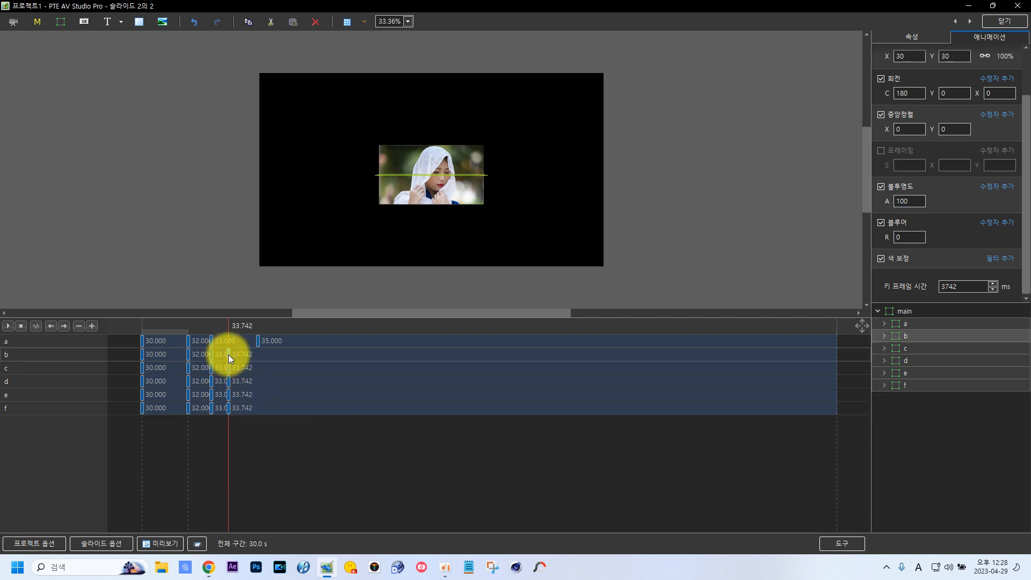
drag(230, 411, 256, 415)
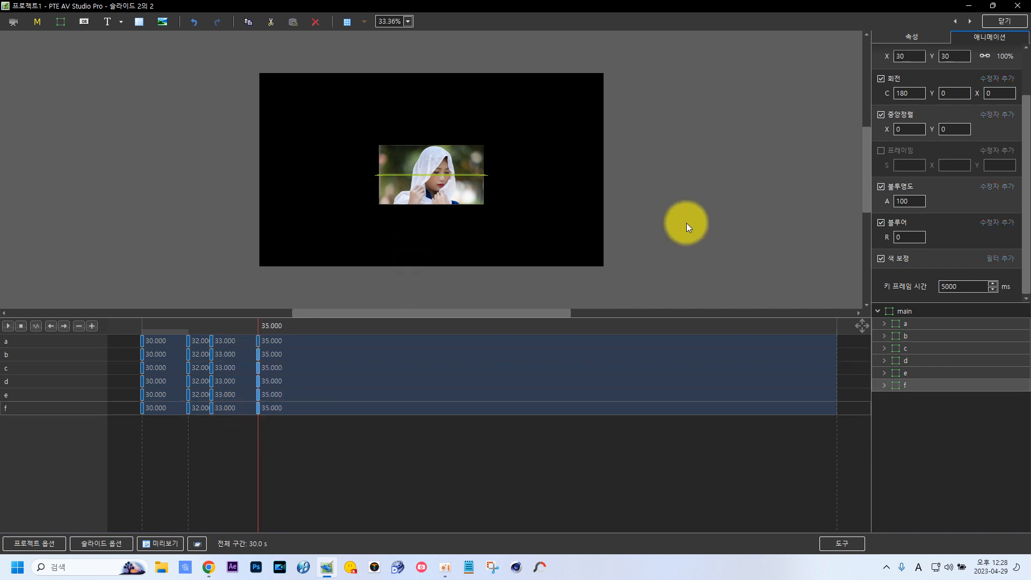
drag(1023, 131, 1006, 18)
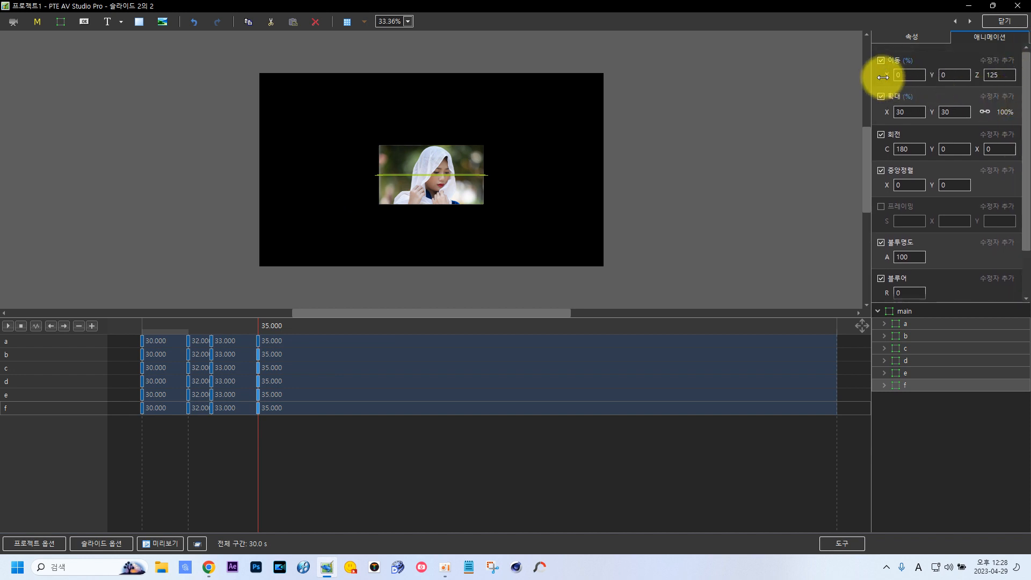
drag(885, 75, 894, 73)
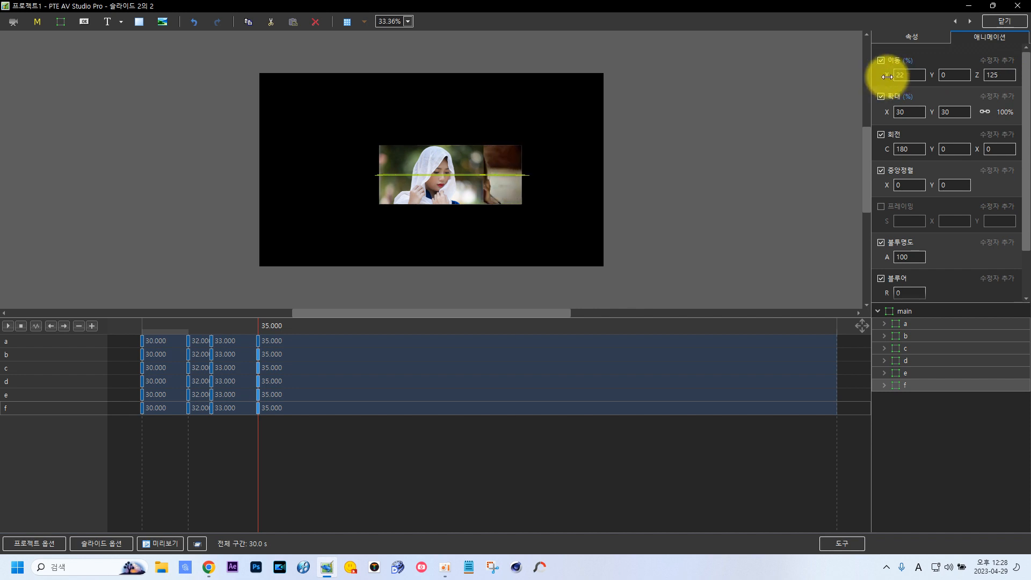
key(ctrl+z)
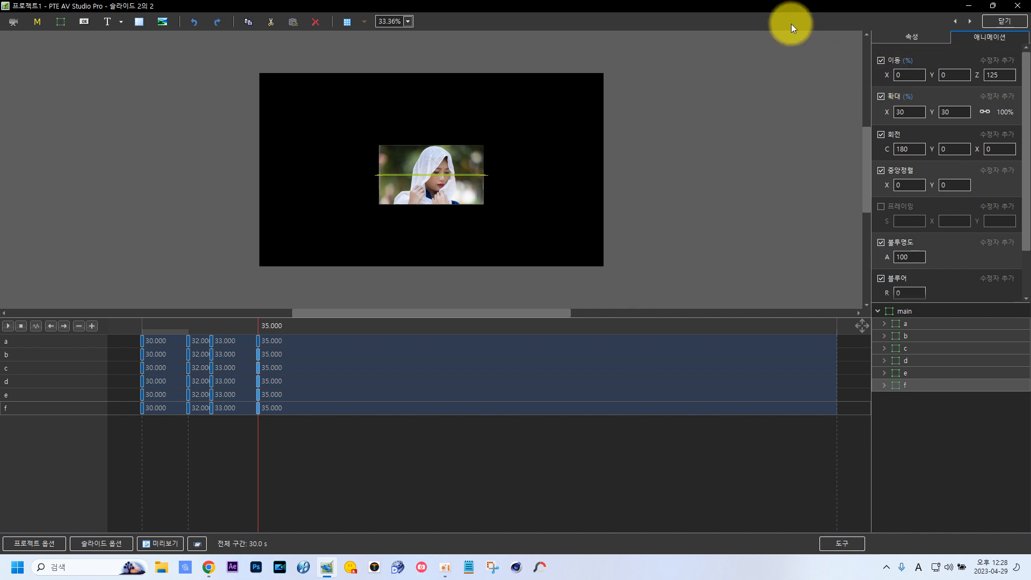
Set the X position of the 35-second keyframes of frames a to f together to 135.
click(258, 344)
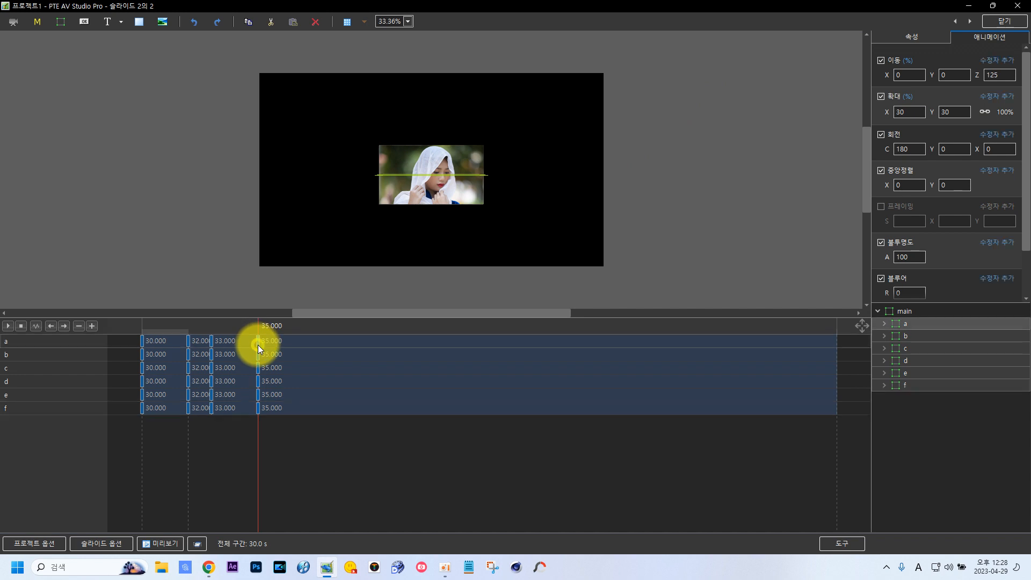
click(258, 411)
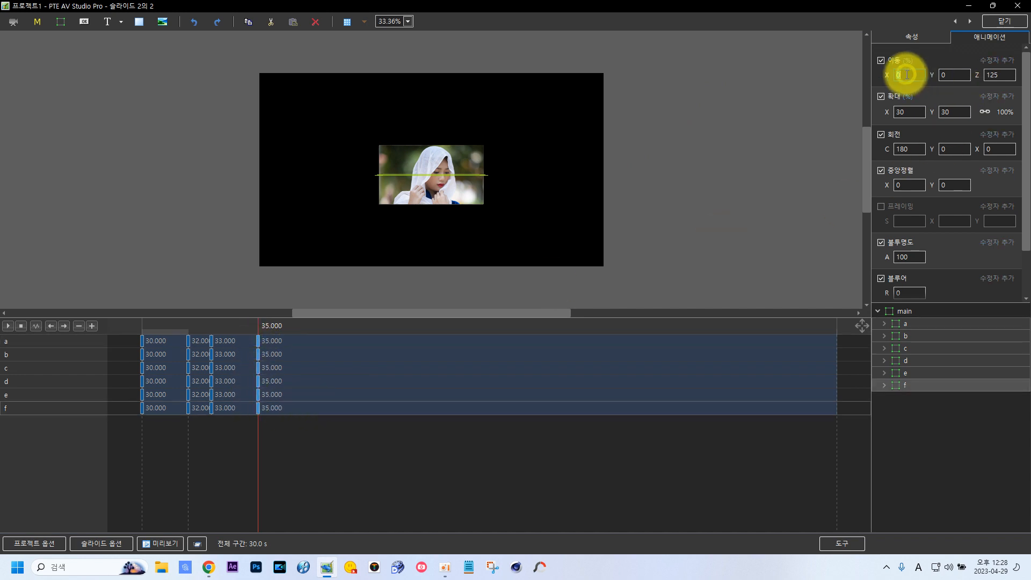
click(885, 76)
drag(885, 75, 958, 74)
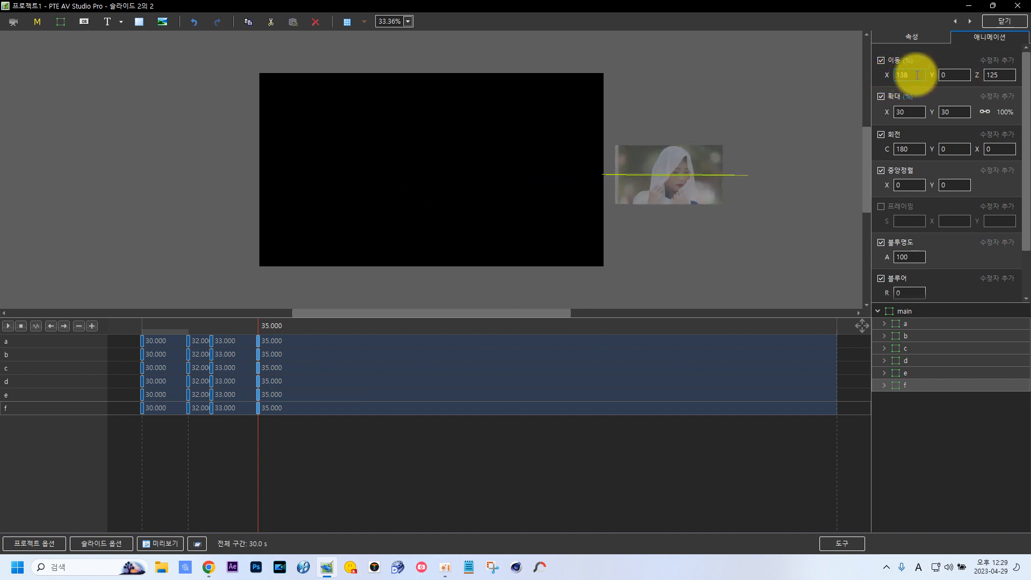
text(1)
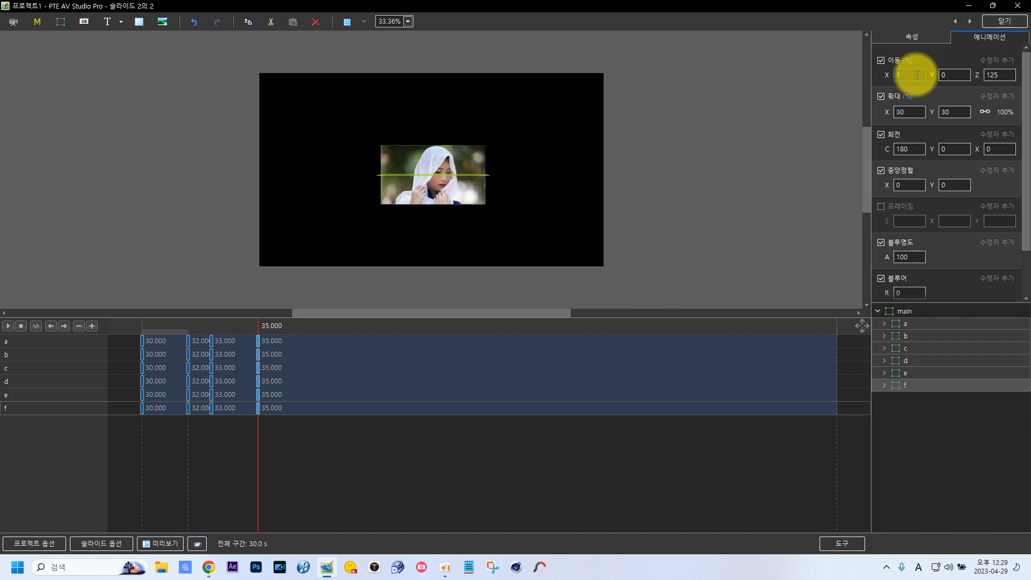
text(2)
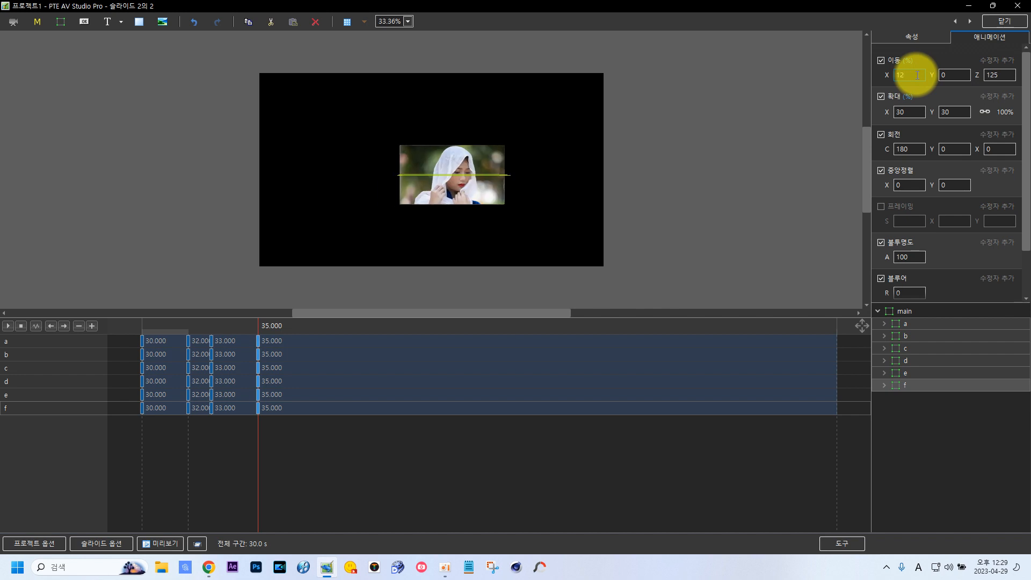
text(5)
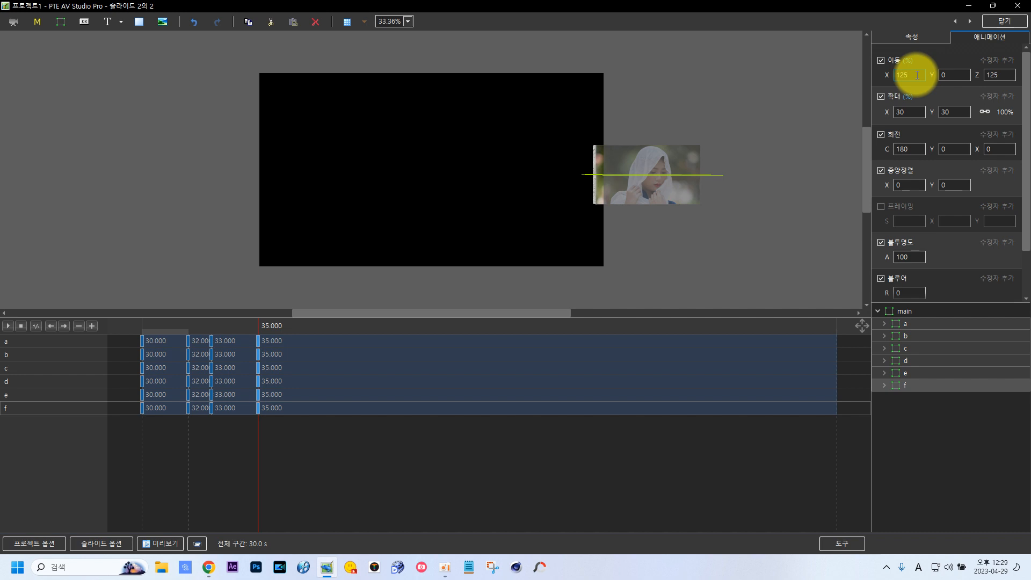
text(1)
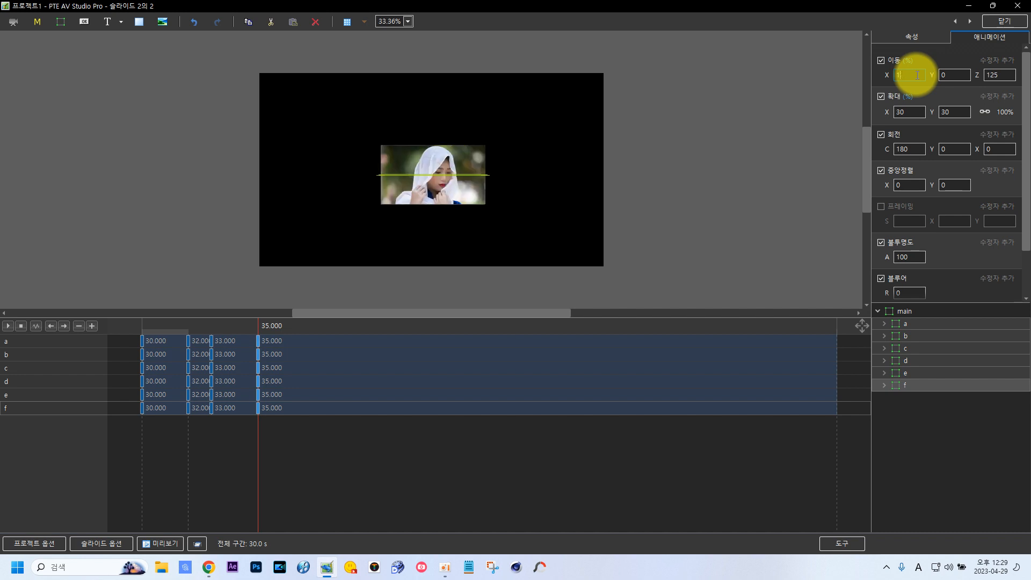
text(30)
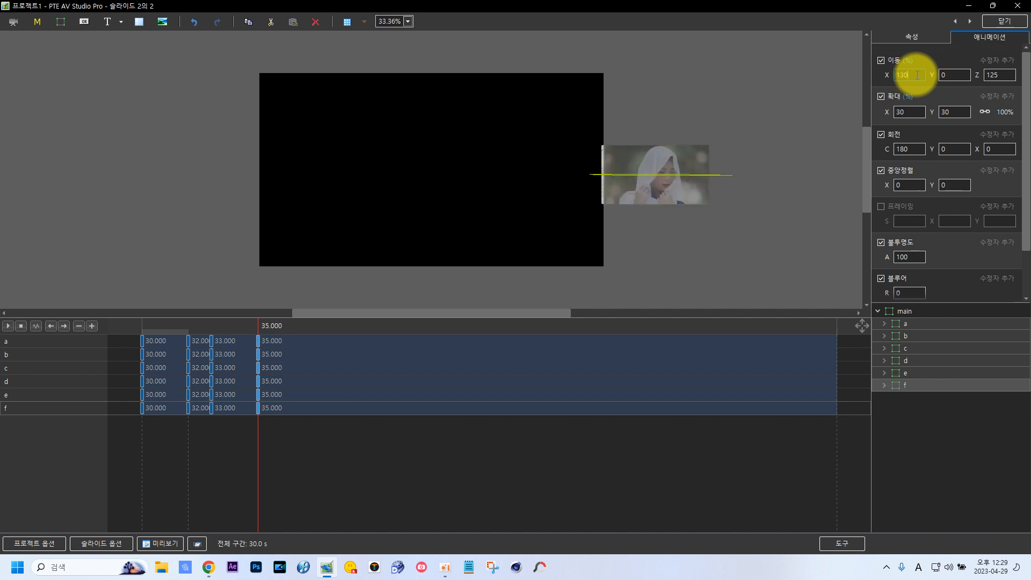
key(BackSpace)
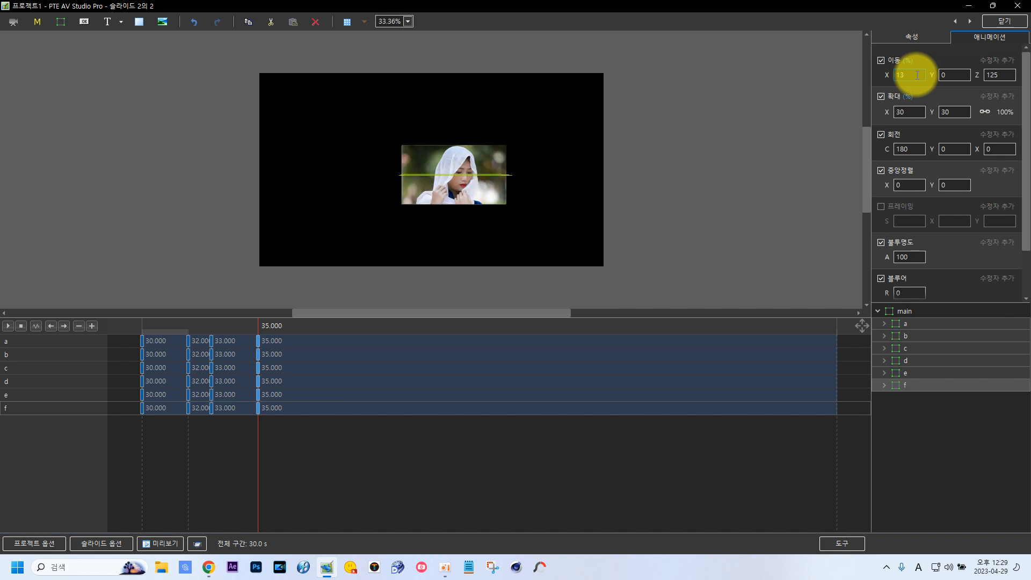
text(5)
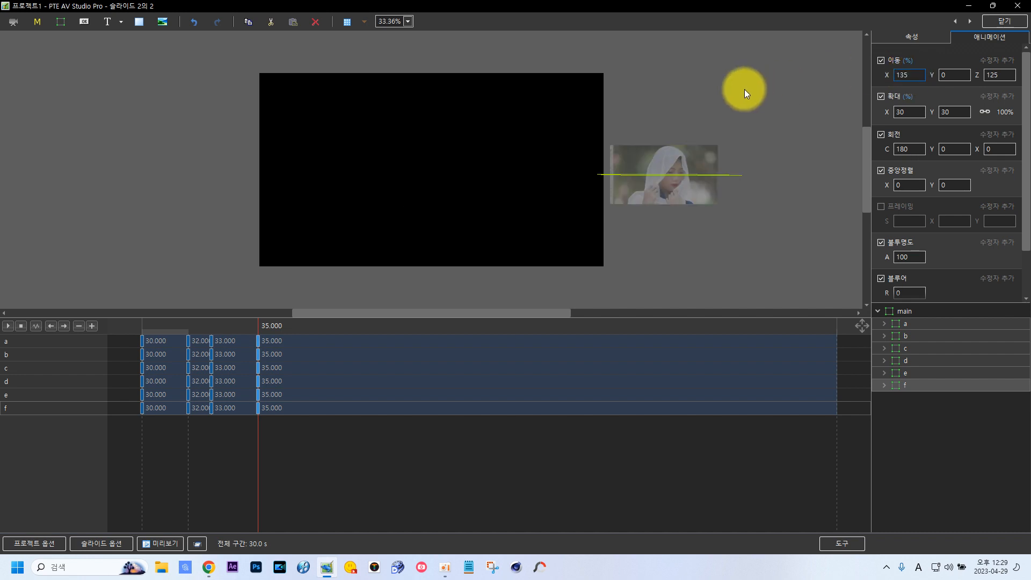
Scrub the timeline between 30 and 35 seconds to preview the boxes' movement.
mouse_move(258, 433)
mouse_down()
mouse_move(130, 432)
mouse_move(265, 443)
mouse_move(137, 449)
mouse_move(258, 446)
mouse_up()
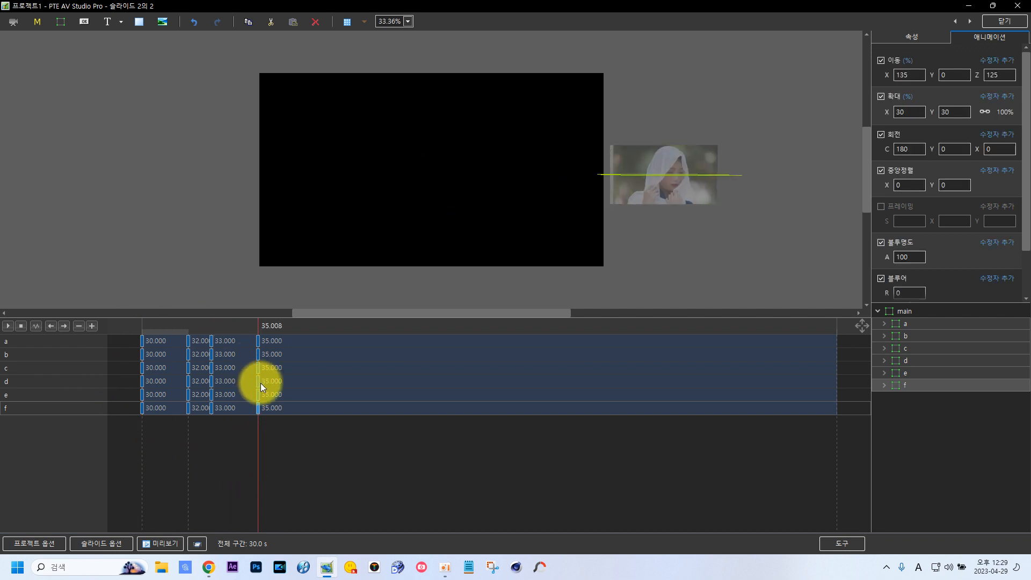
click(142, 341)
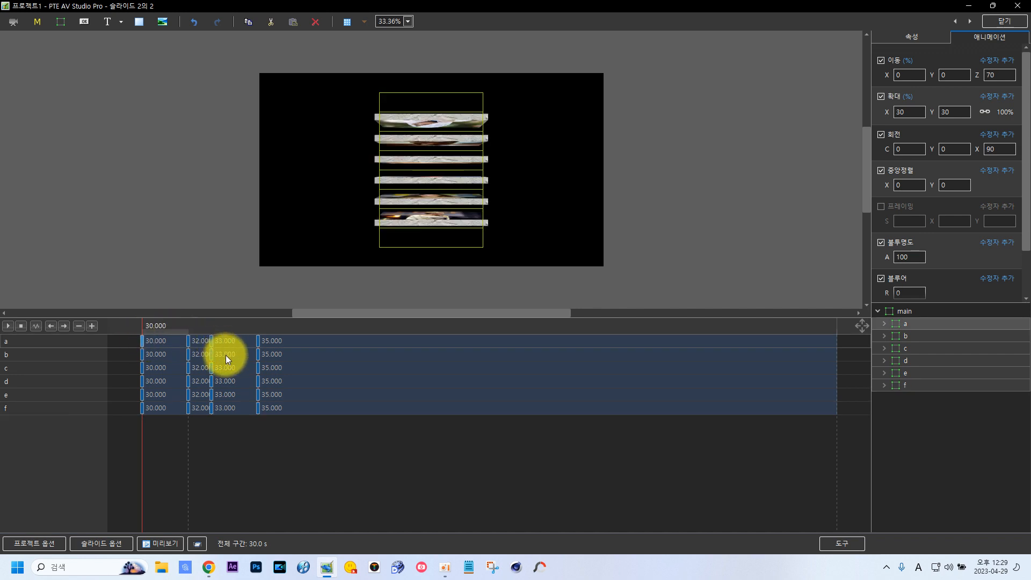
mouse_move(137, 431)
mouse_down()
mouse_move(224, 438)
mouse_move(143, 442)
mouse_up()
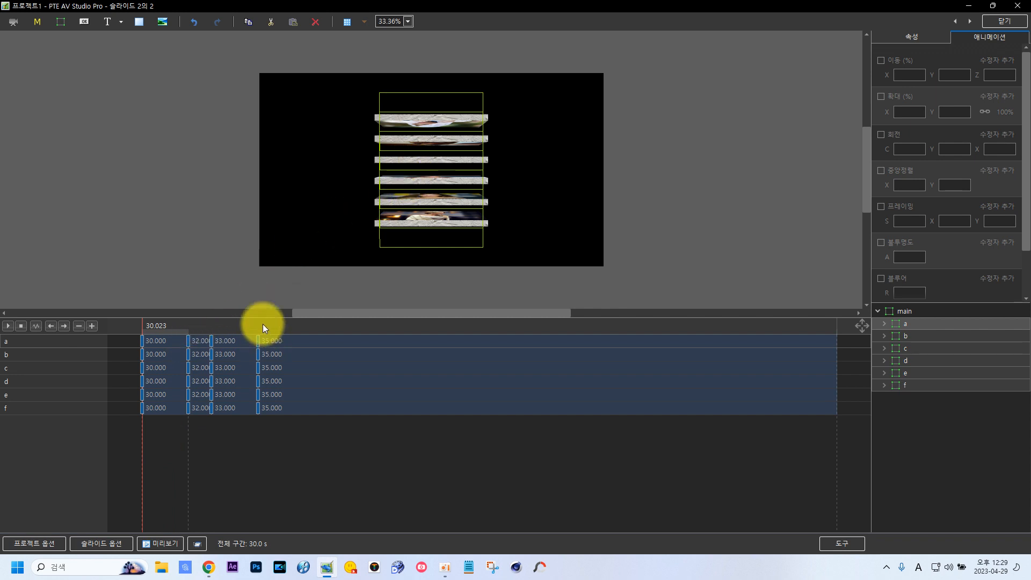
Shift all of frame b's keyframes to start at 35 seconds and all of frame c's to start at 40 seconds.
click(256, 354)
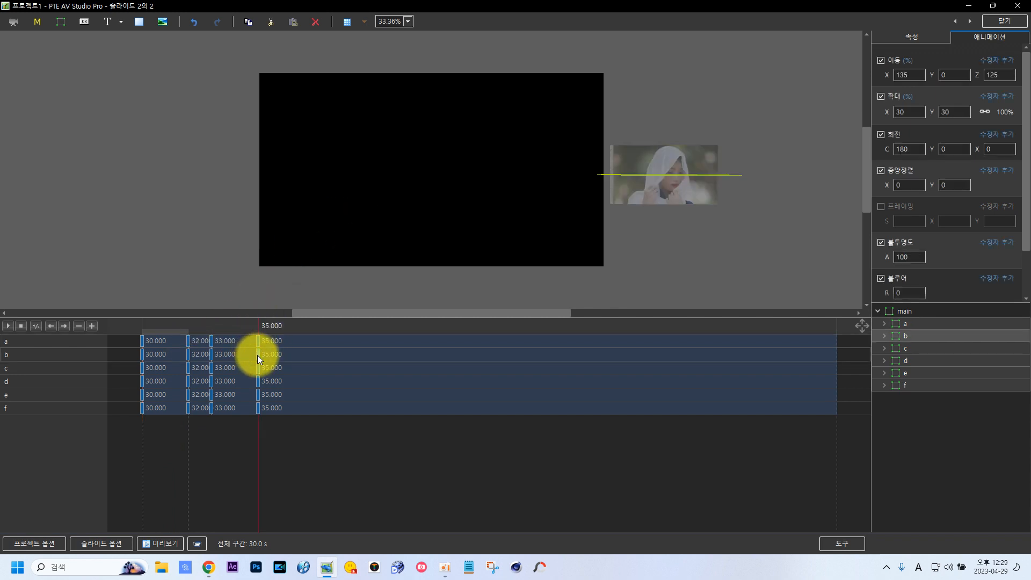
click(142, 356)
drag(143, 357, 258, 355)
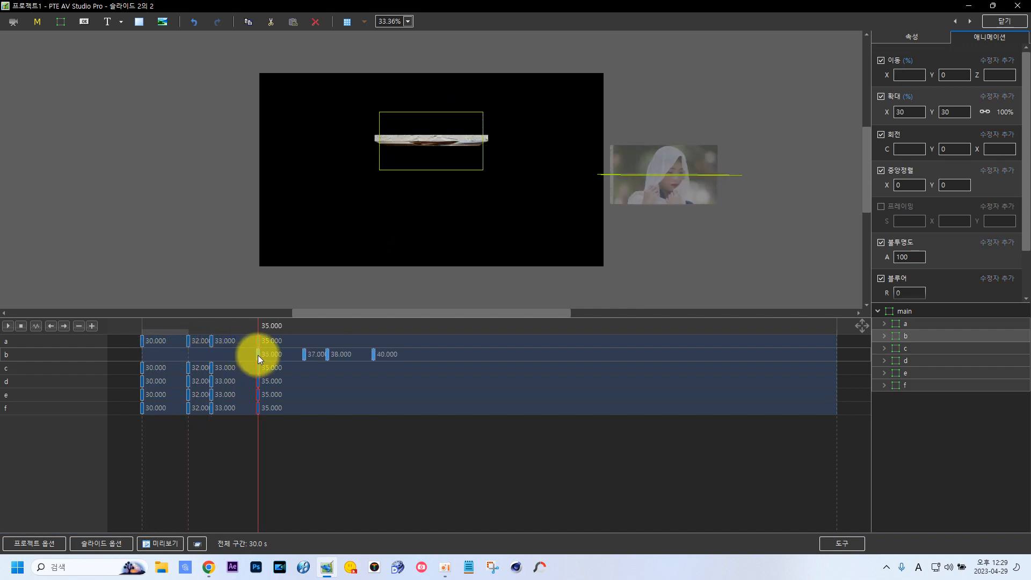
click(257, 371)
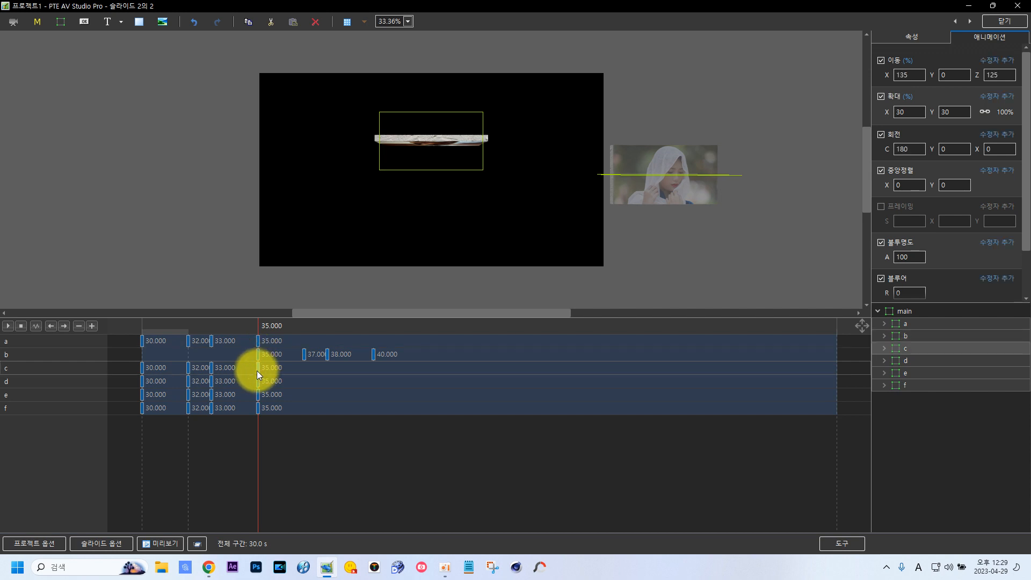
click(142, 370)
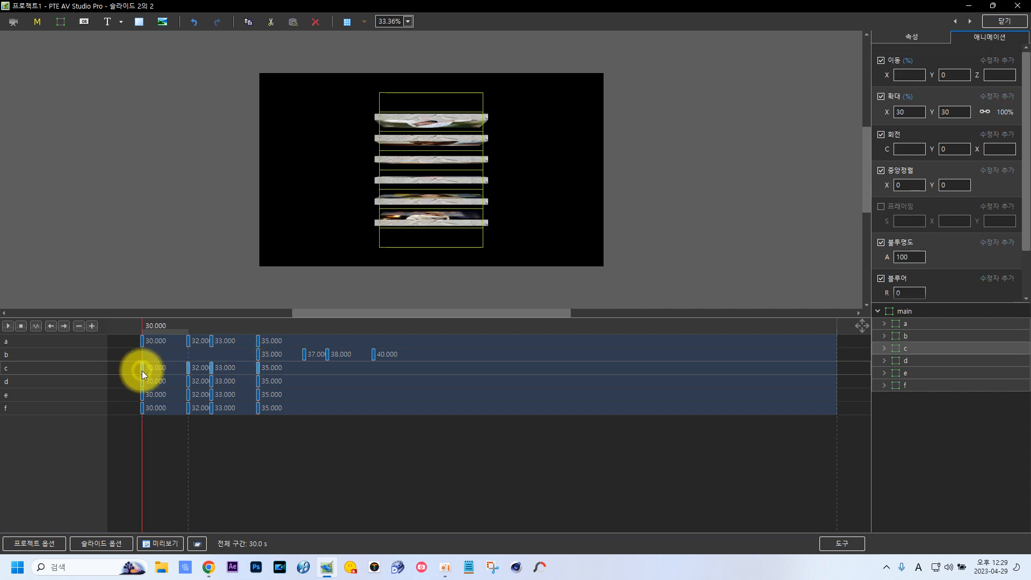
drag(140, 370, 370, 391)
Shift all of frame d's keyframes to start at 45 seconds and all of frame e's to start at 50 seconds.
click(258, 381)
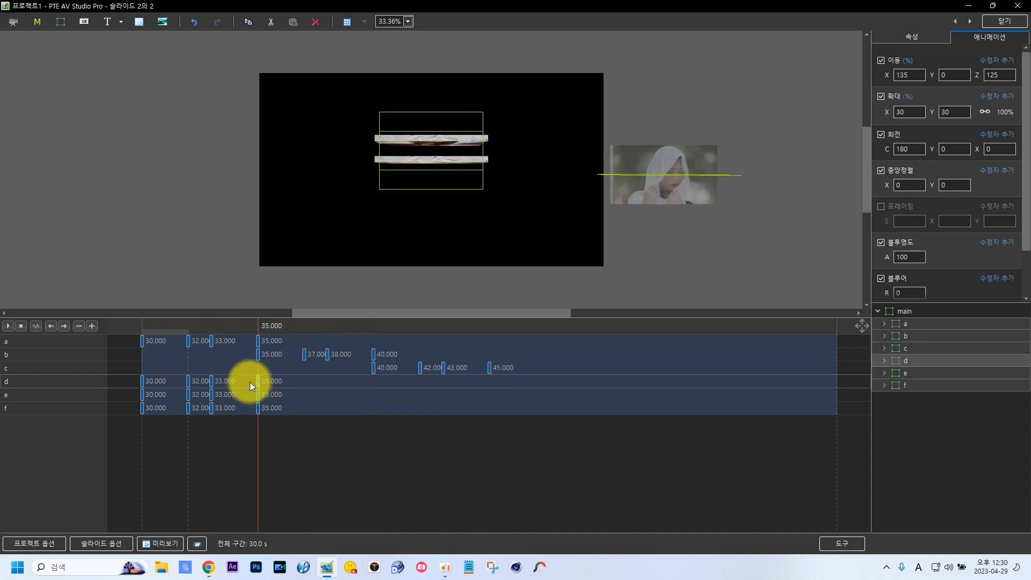
drag(140, 381, 486, 396)
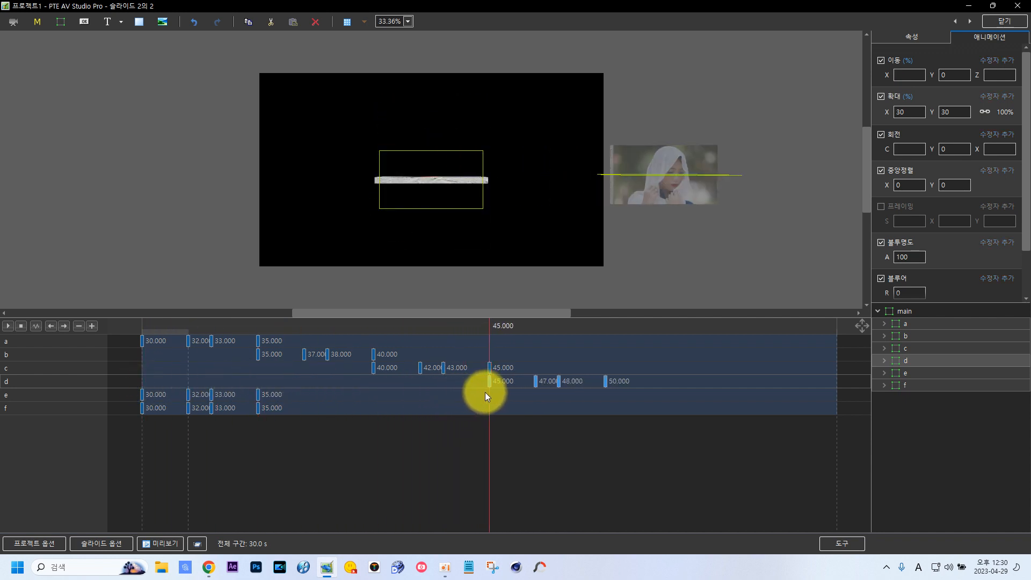
click(259, 395)
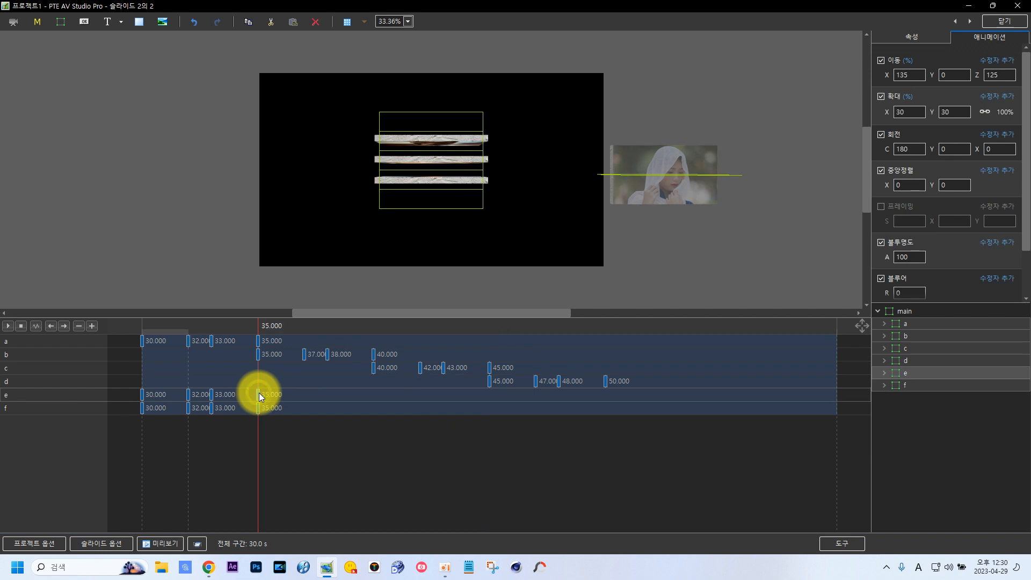
click(142, 394)
drag(141, 392, 596, 411)
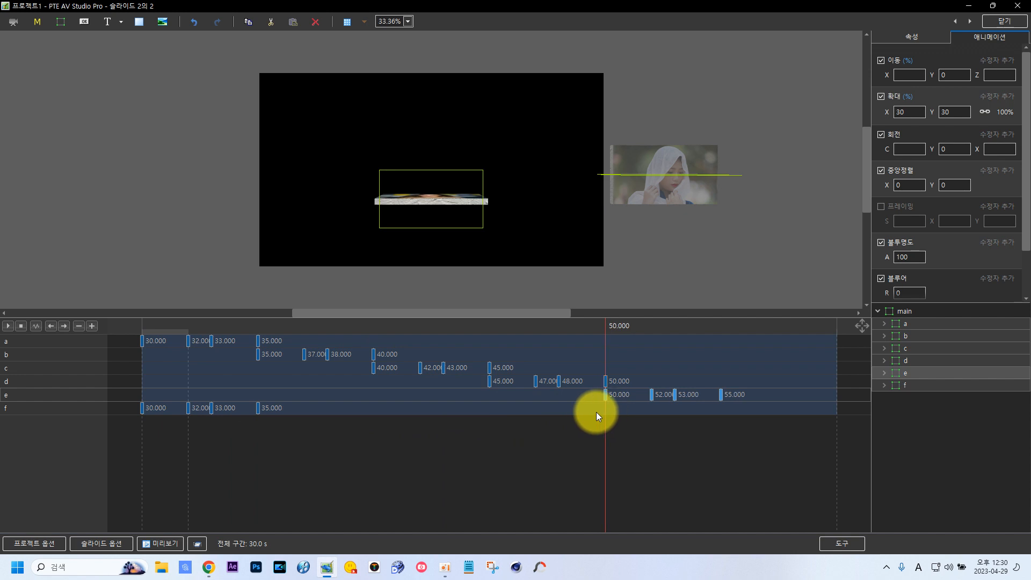
Shift all of frame f's keyframes to start at 55 seconds.
click(258, 408)
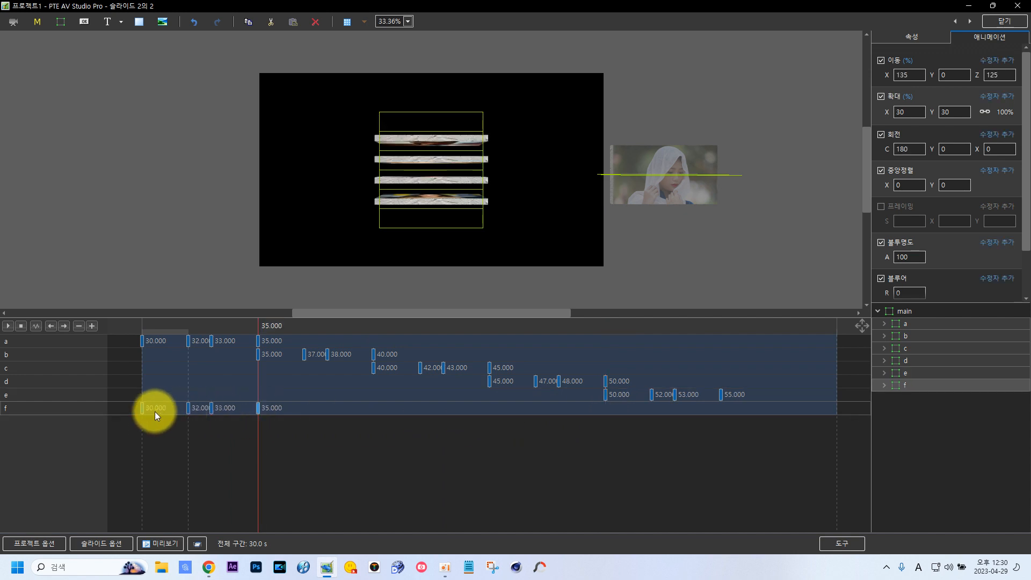
click(140, 409)
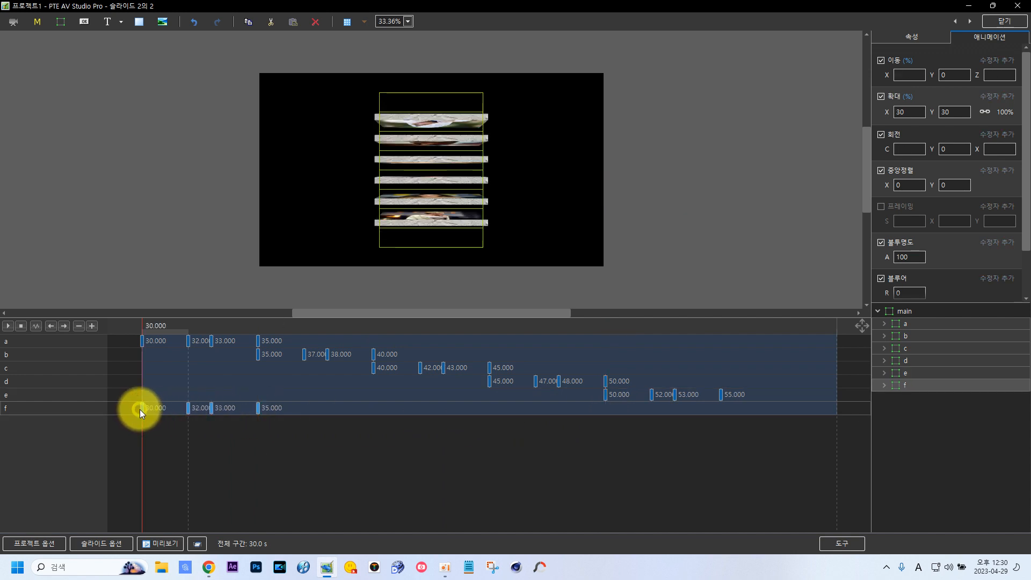
drag(139, 409, 720, 486)
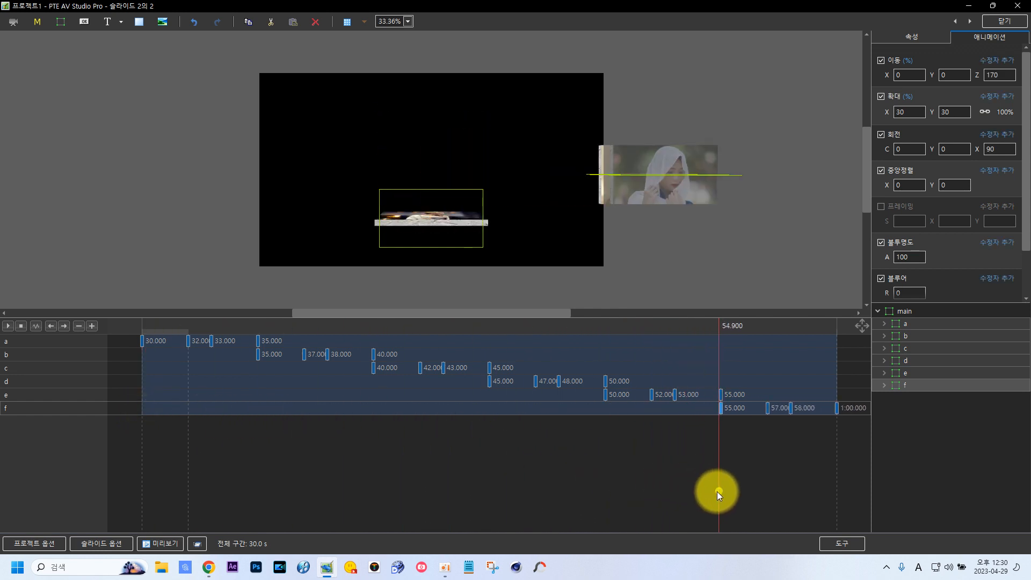
Play the staggered animation from 30 seconds to the slide's end, and close the objects and animation editor.
click(52, 459)
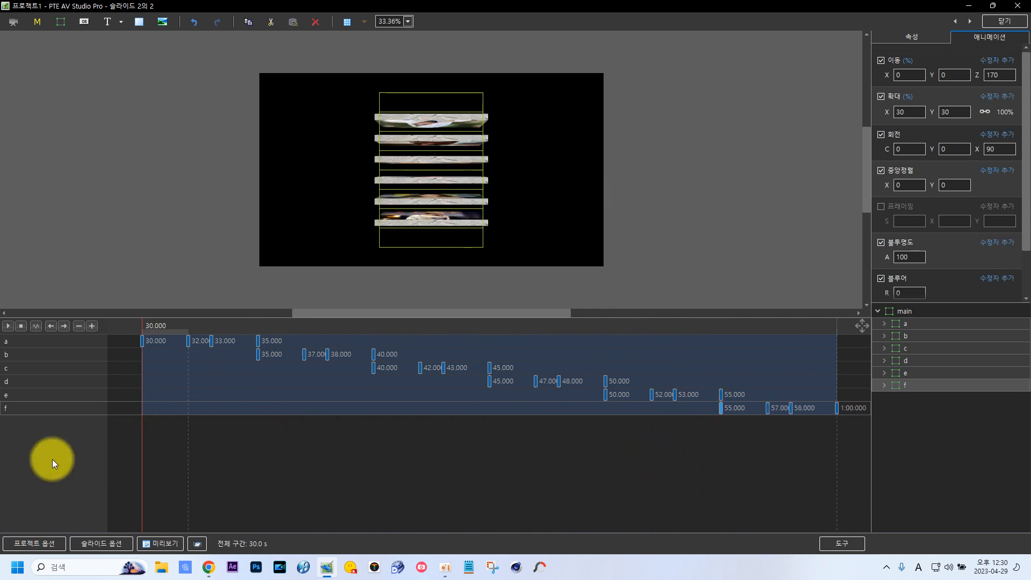
click(7, 328)
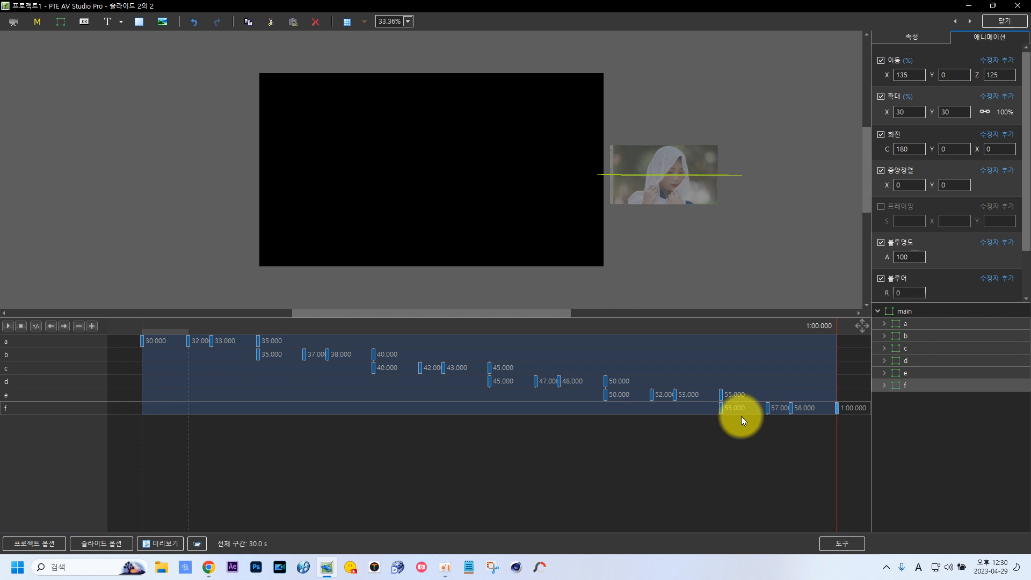
click(995, 21)
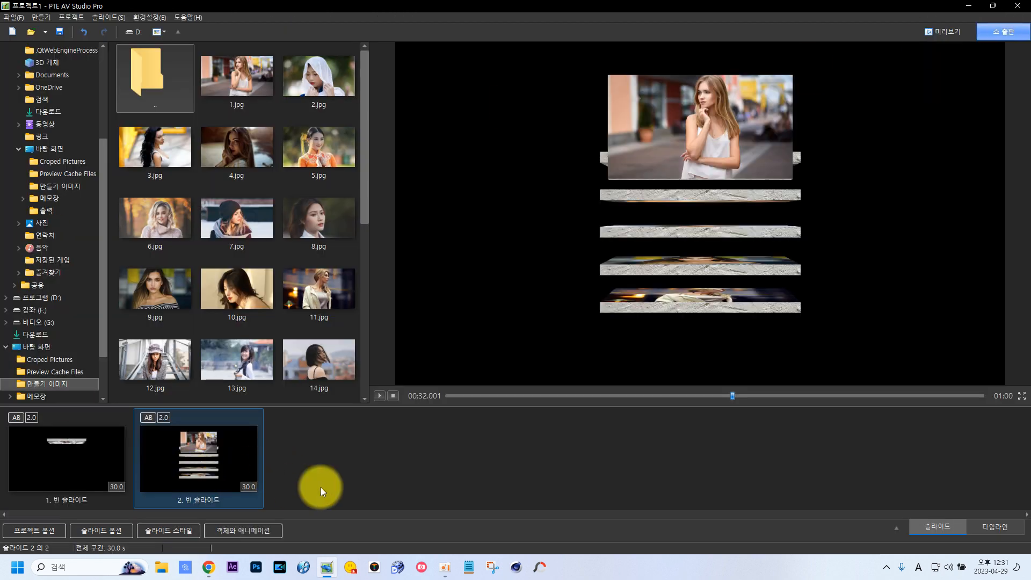
Open slide 1 in the objects and animation editor, add the image pp, and place it behind the main frame.
click(78, 459)
click(243, 530)
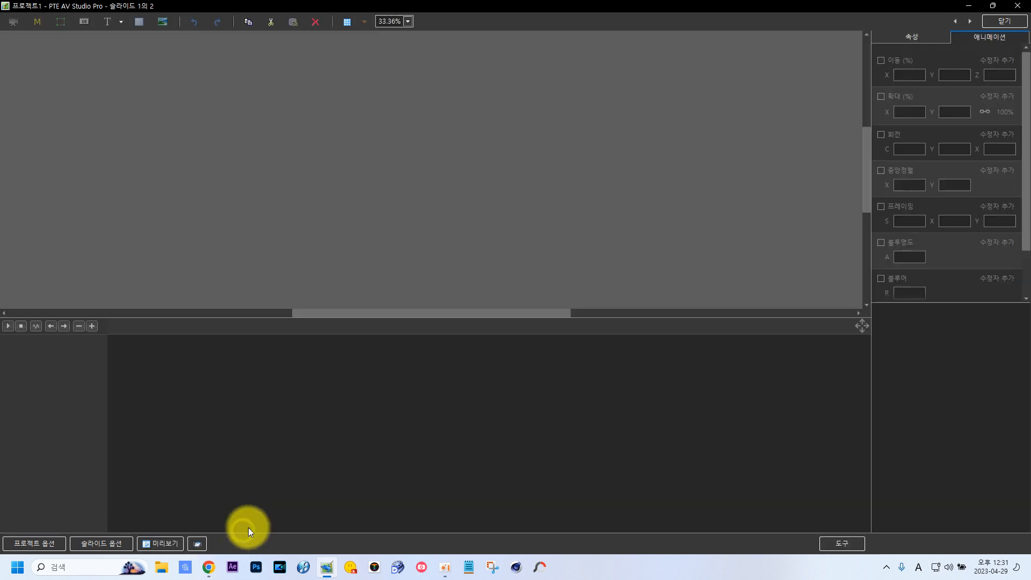
click(877, 311)
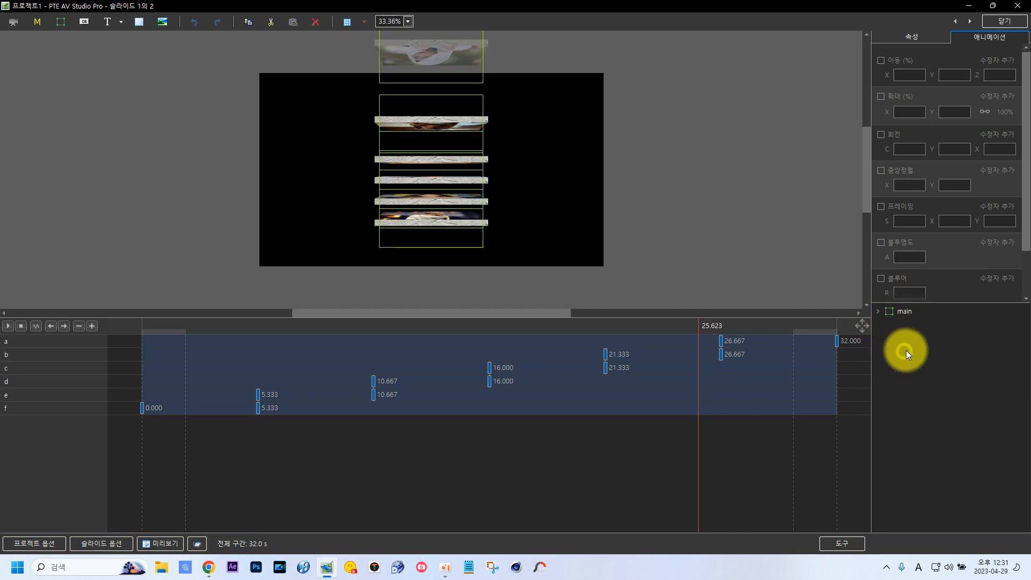
click(169, 21)
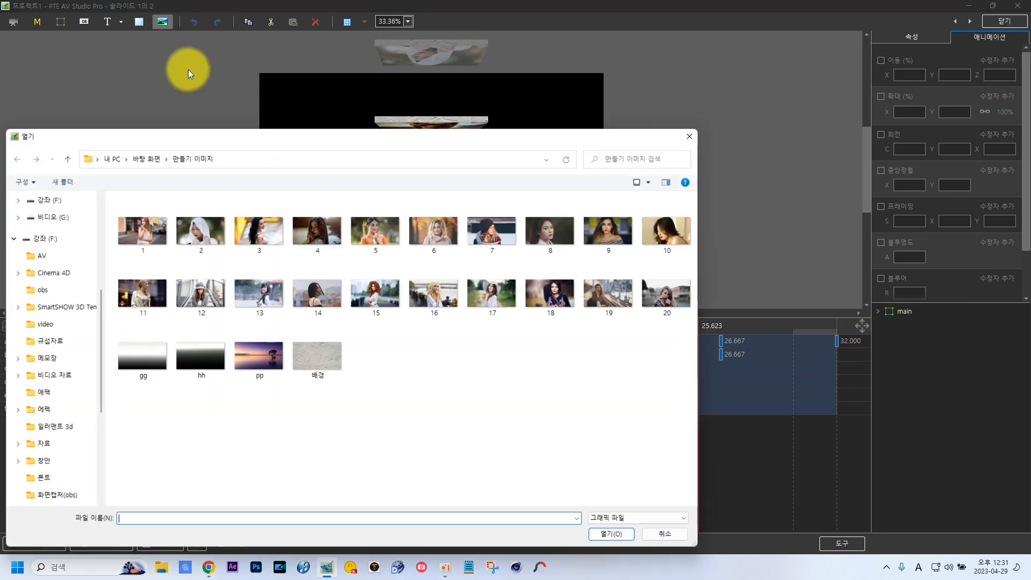
click(266, 355)
double_click(266, 354)
drag(903, 312, 891, 339)
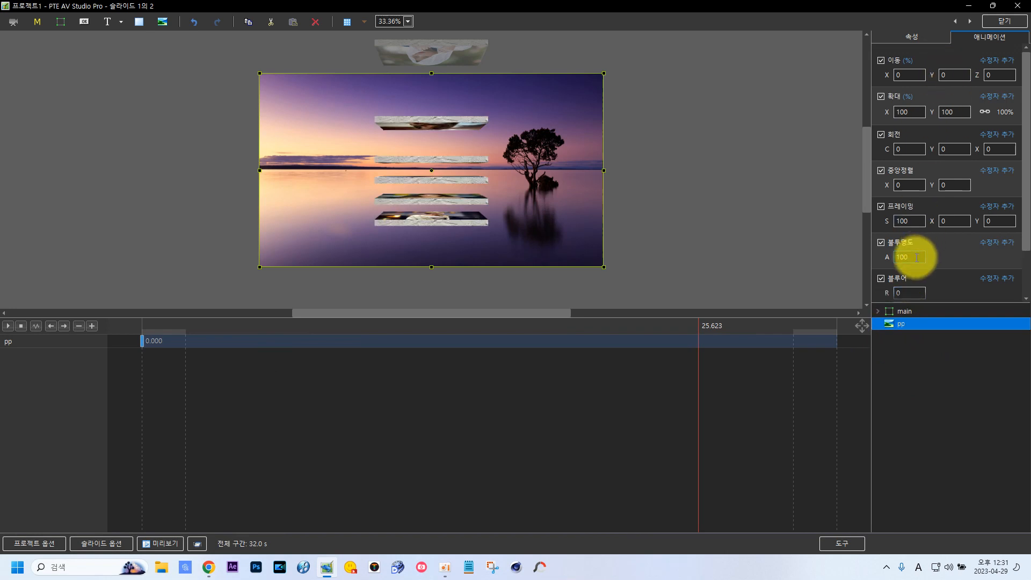
Copy the pp image from slide 1 and paste it at the top level of slide 2, behind the main frame.
right_click(904, 321)
click(936, 398)
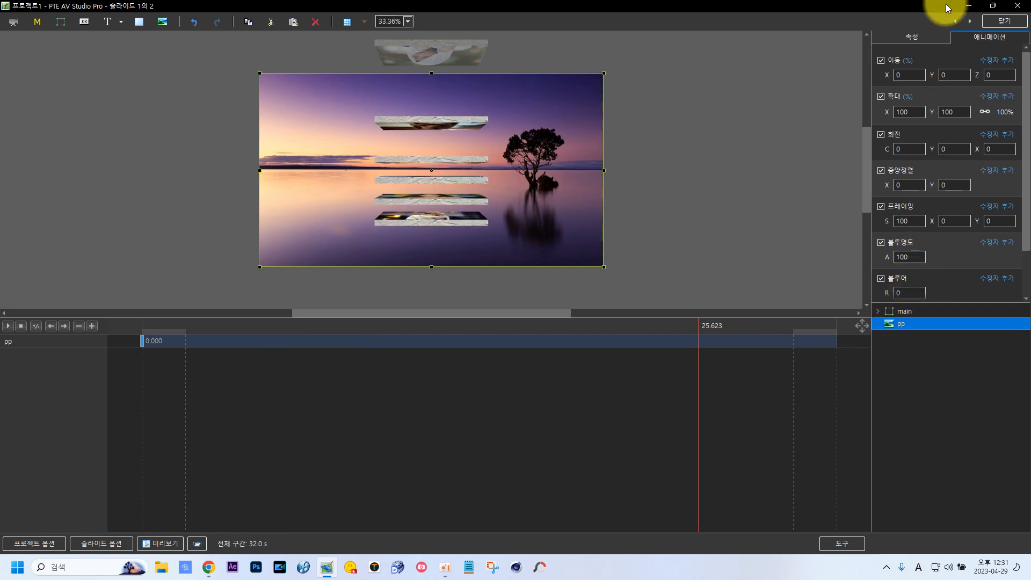
click(966, 20)
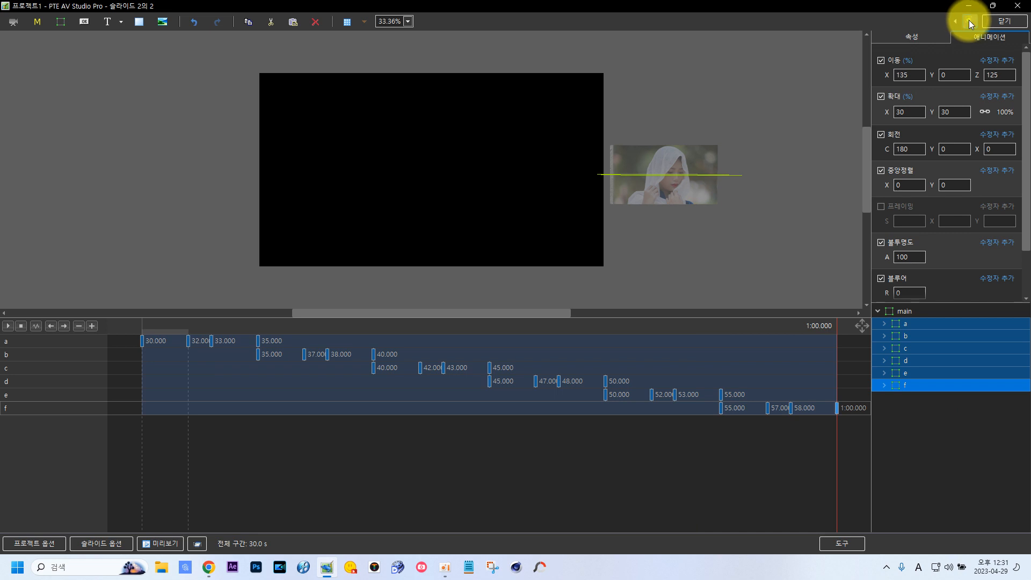
click(877, 311)
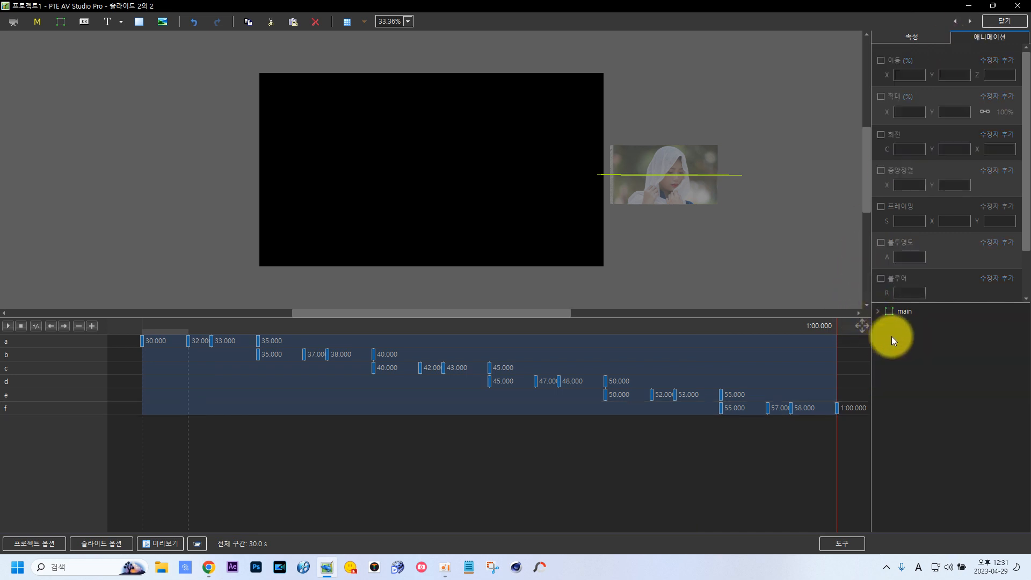
click(895, 312)
click(897, 339)
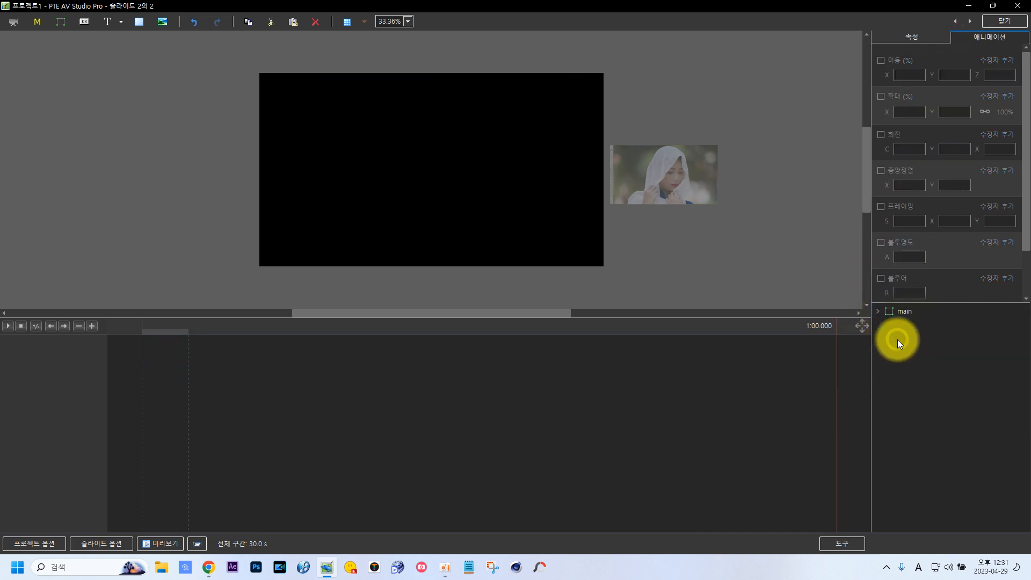
right_click(897, 339)
click(932, 429)
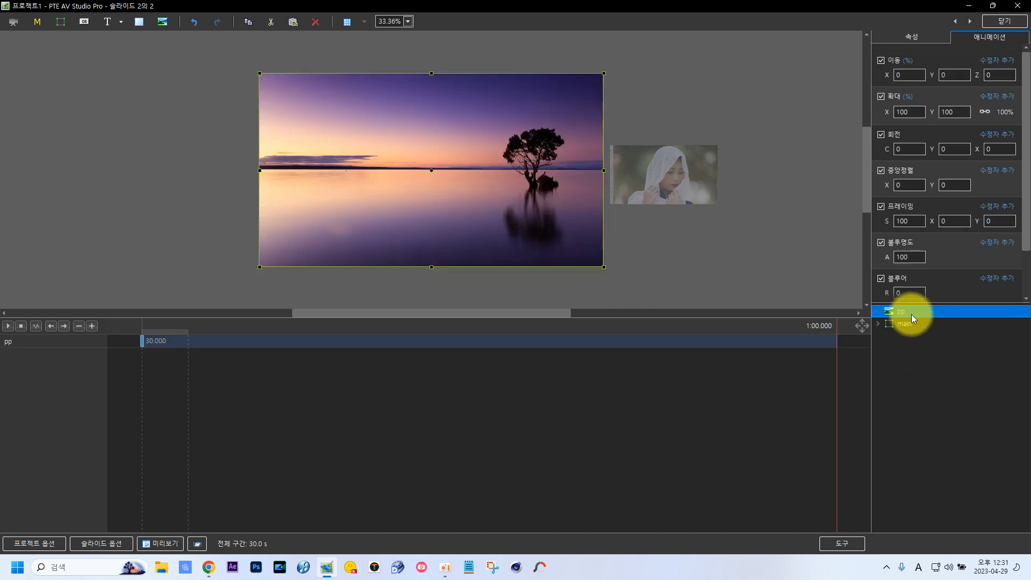
Close the objects and animation editor and play the slideshow preview from the beginning.
click(998, 21)
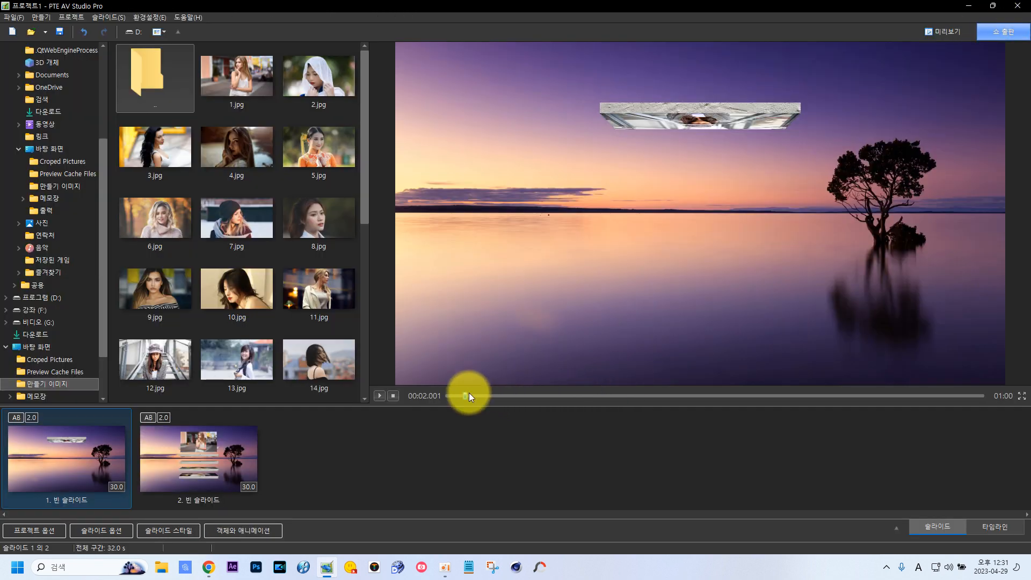
drag(466, 396, 391, 393)
click(379, 395)
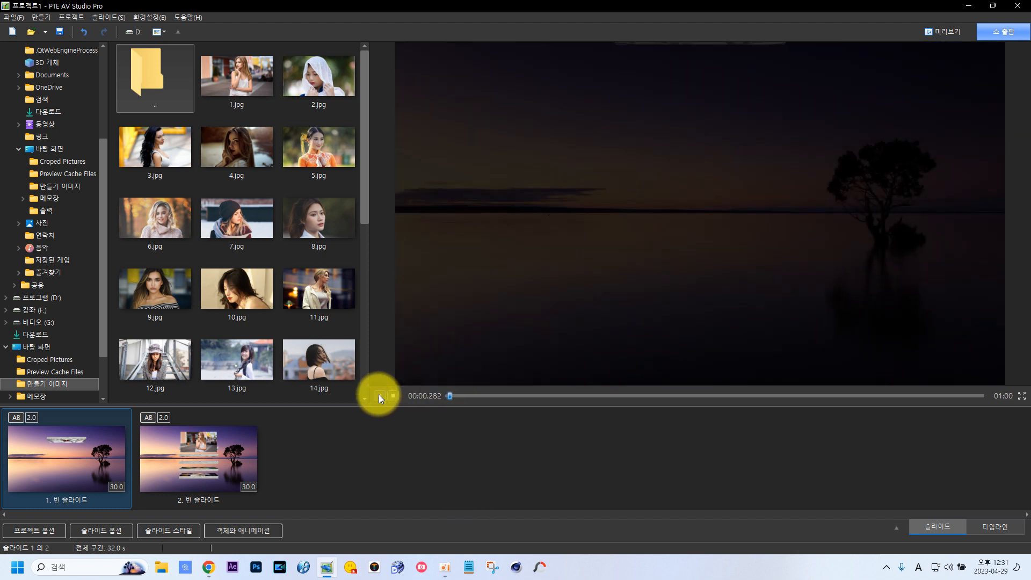